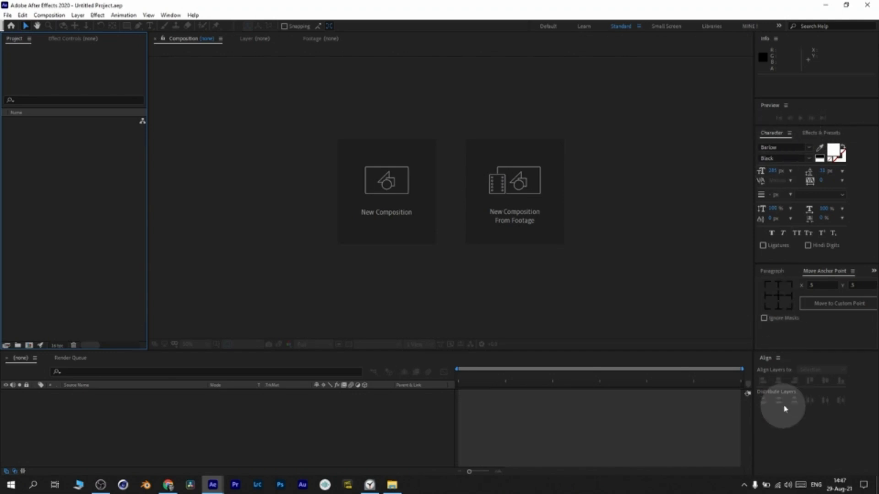
pyautogui.click(171, 15)
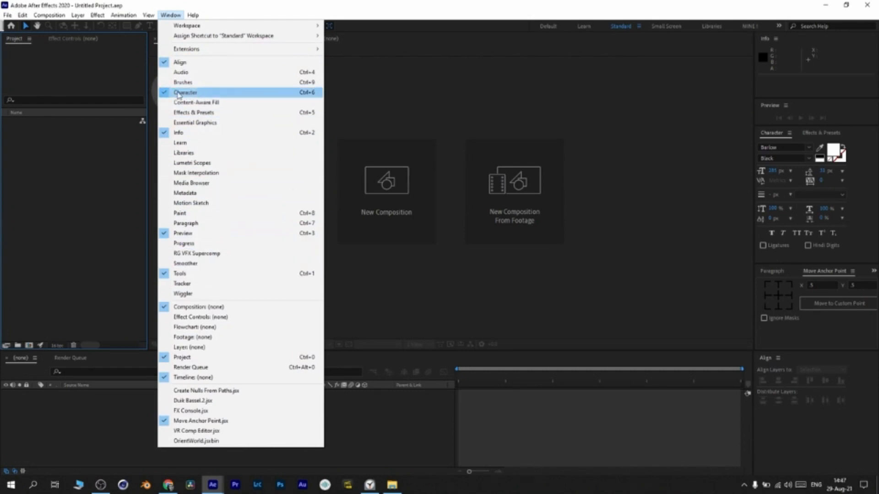
pyautogui.click(55, 189)
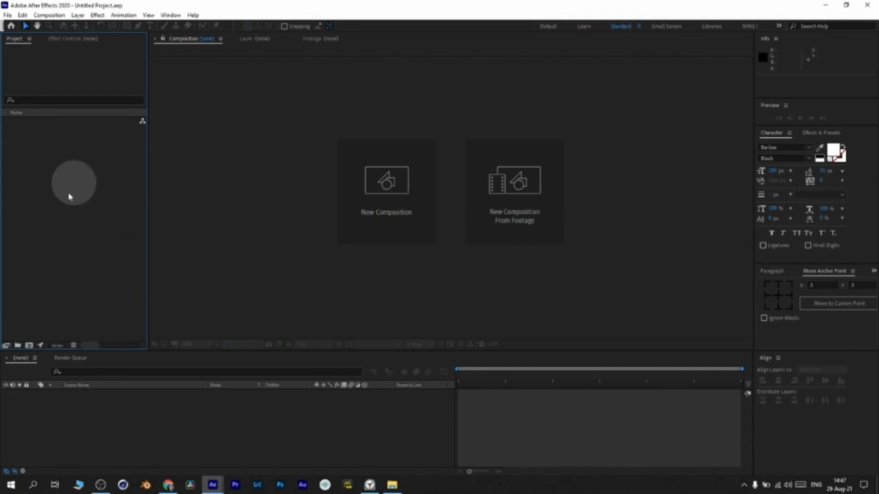
# Import all seven files from the Loki Footage folder into the project as footage.
pyautogui.click(8, 16)
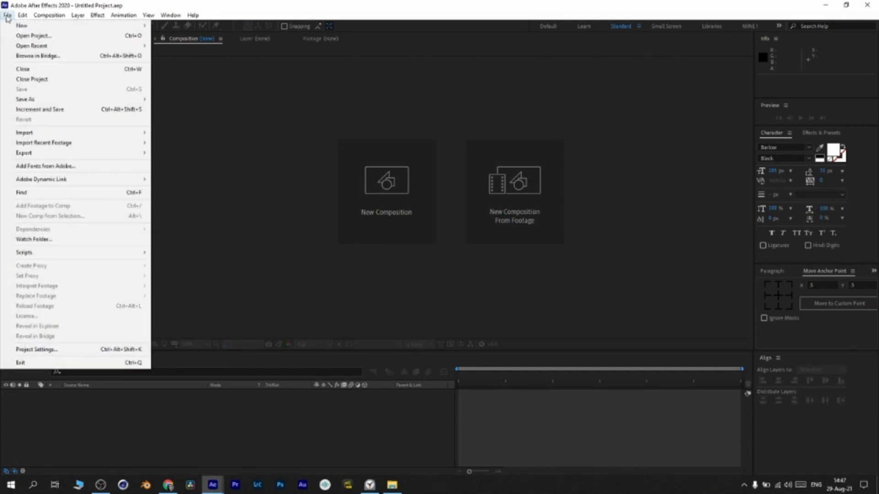
pyautogui.moveTo(111, 133)
pyautogui.click(169, 132)
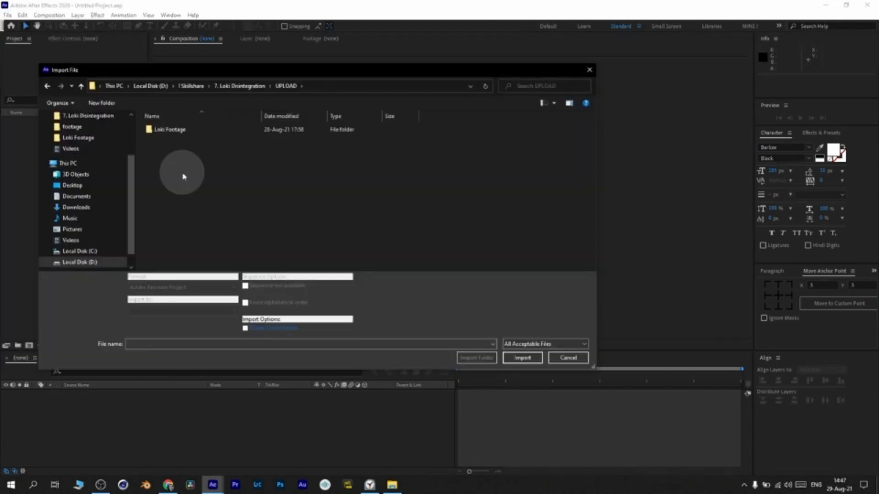
pyautogui.doubleClick(170, 129)
pyautogui.moveTo(161, 207); pyautogui.dragTo(463, 150)
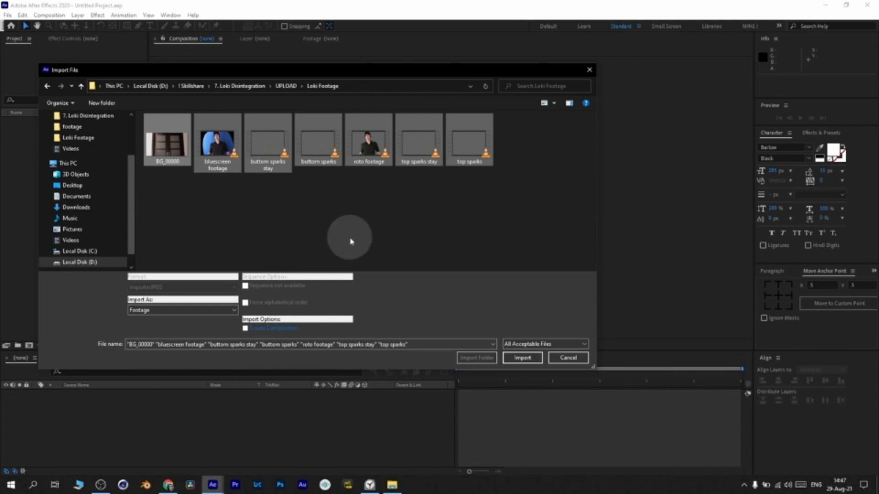
pyautogui.click(522, 360)
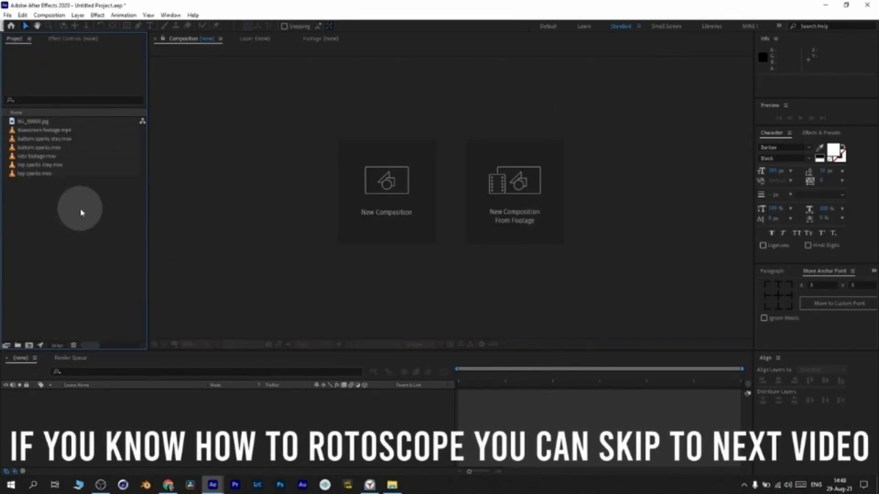
# Create a composition from bluescreen footage.mp4 and move the current time to 0:00:00:17.
pyautogui.click(59, 131)
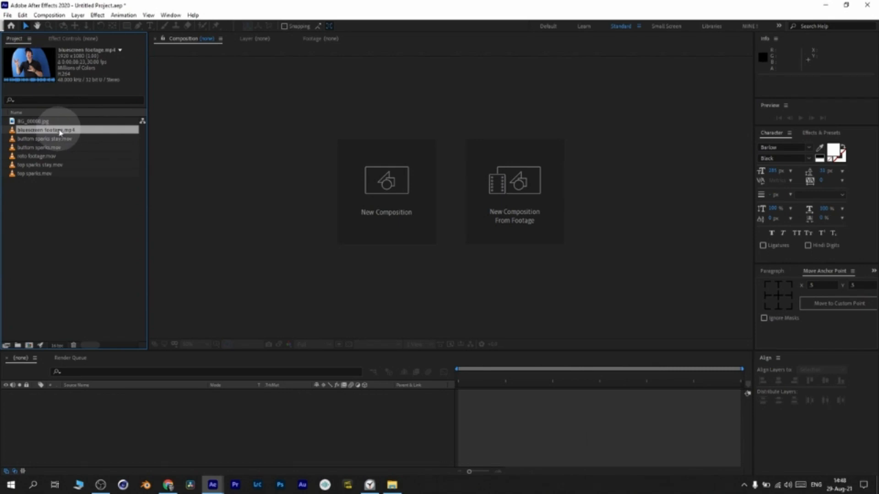
pyautogui.moveTo(61, 133); pyautogui.dragTo(202, 425)
pyautogui.moveTo(463, 378)
pyautogui.mouseDown()
pyautogui.moveTo(505, 378)
pyautogui.moveTo(476, 378)
pyautogui.mouseUp()
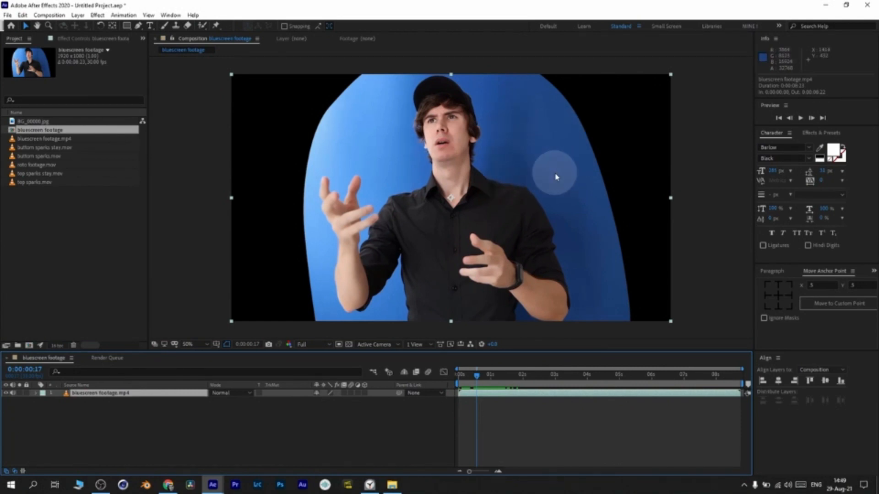
# Find the preset combining Keylight, Key Cleaner and Advanced Spill Suppressor with the search term "key" and apply it to the bluescreen footage layer.
pyautogui.click(816, 133)
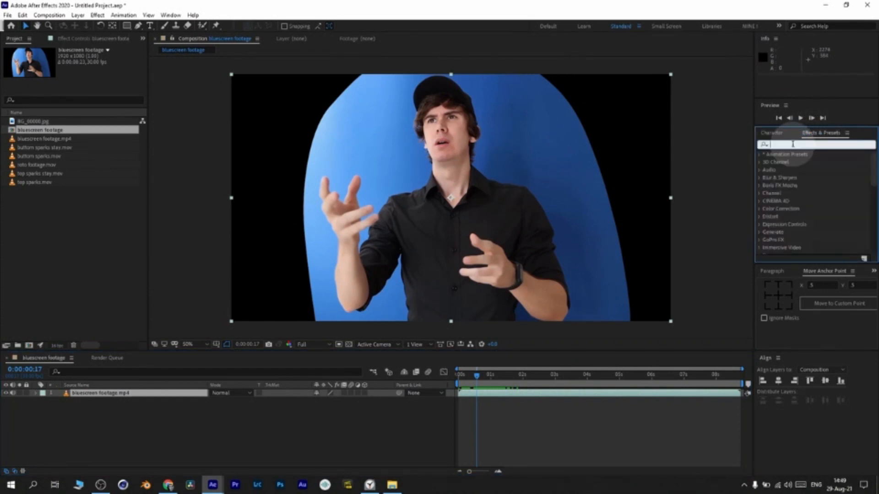
pyautogui.write('key')
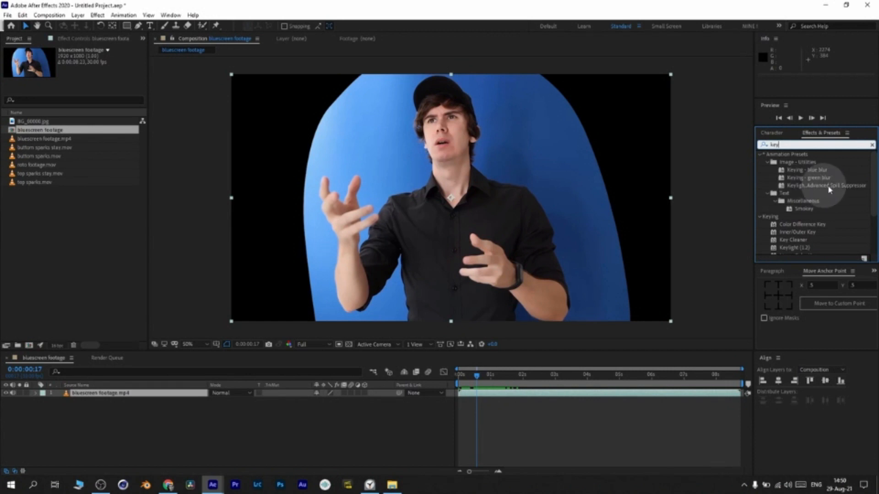
pyautogui.moveTo(829, 185); pyautogui.dragTo(129, 396)
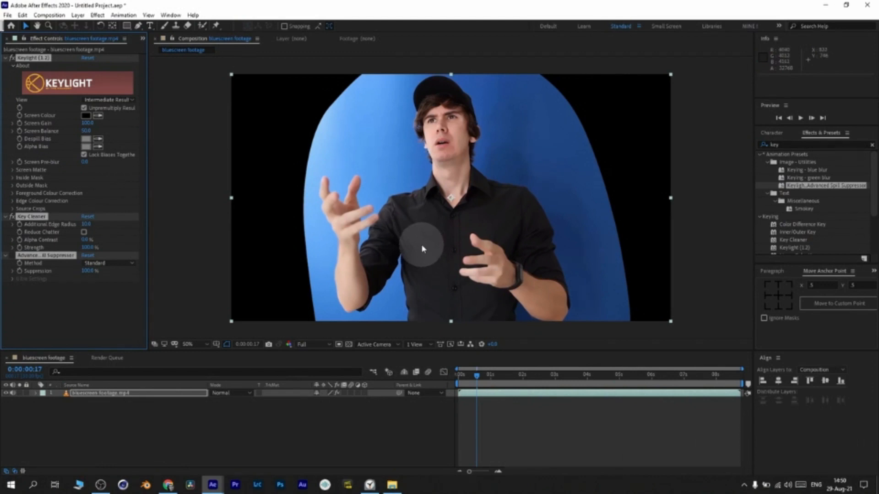
# Sample the blue backdrop as Keylight's Screen Colour and raise Screen Gain to 200.
pyautogui.click(98, 115)
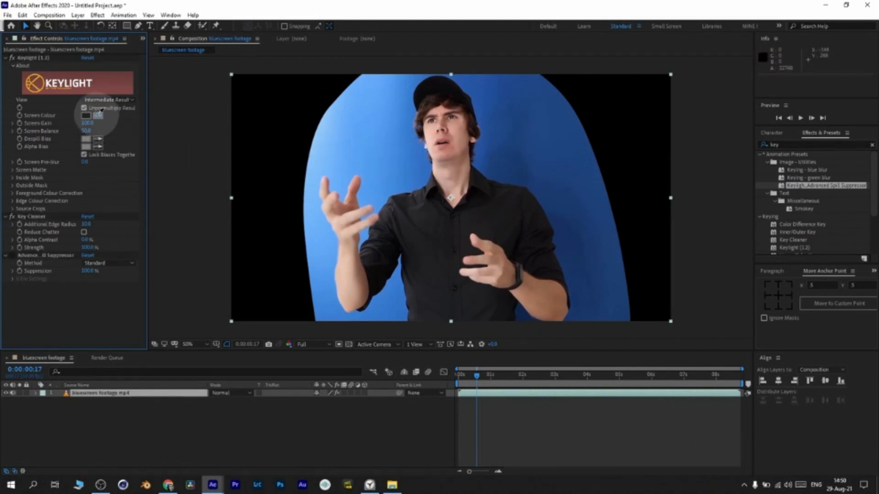
pyautogui.click(98, 117)
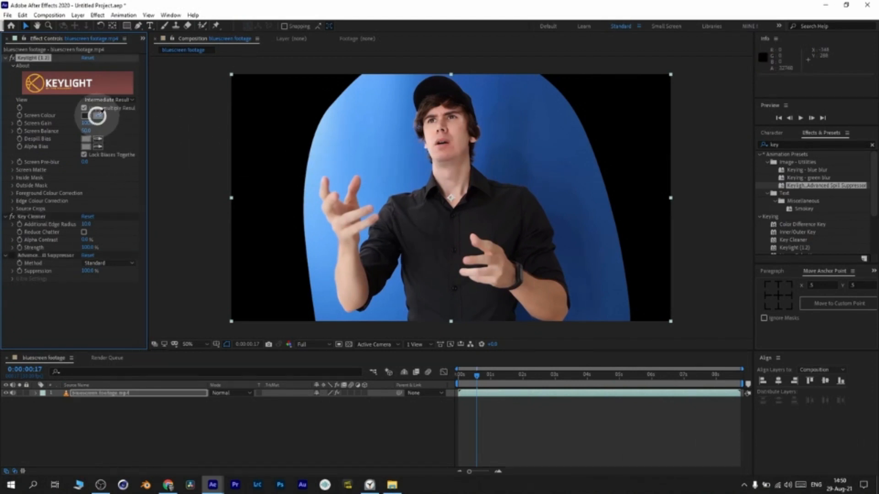
pyautogui.click(396, 150)
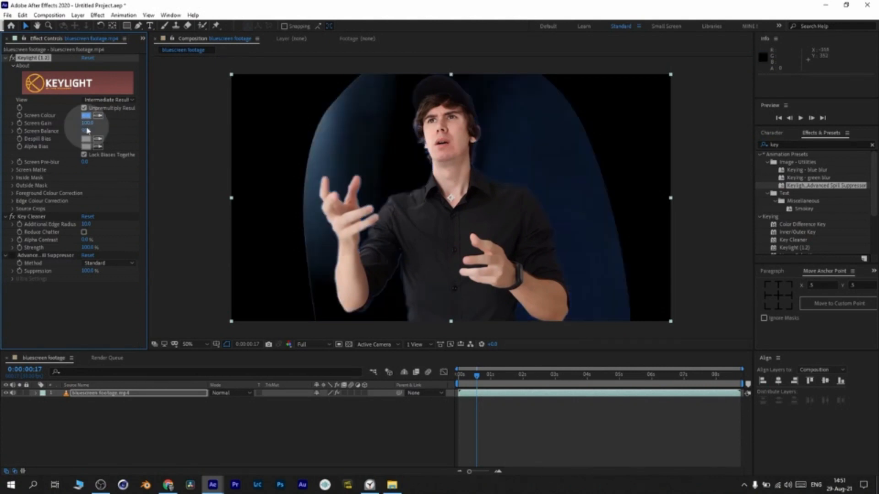
pyautogui.moveTo(87, 124); pyautogui.dragTo(96, 125)
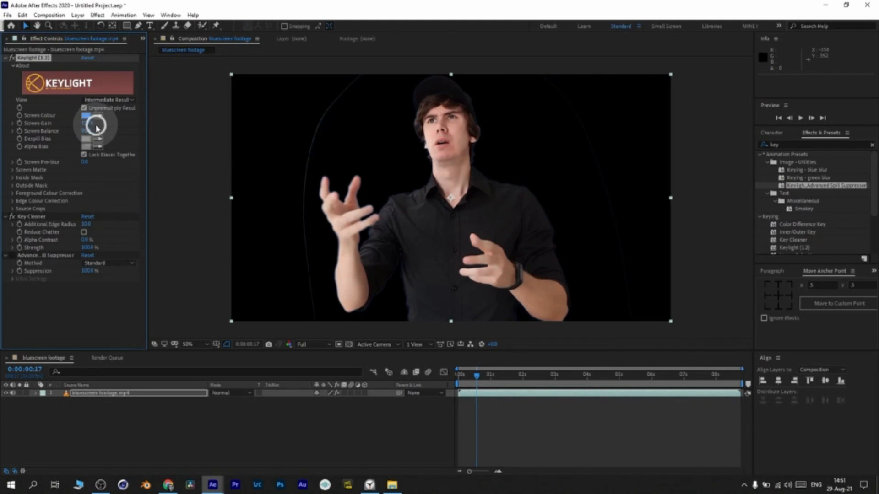
# Switch the Keylight view to Status and lower Clip White in Screen Matte to fill in the figure's matte.
pyautogui.click(112, 100)
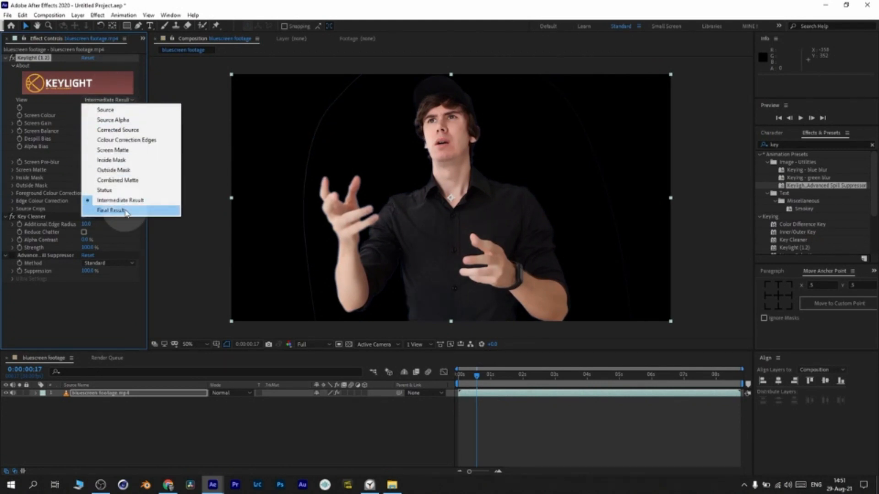
pyautogui.click(104, 191)
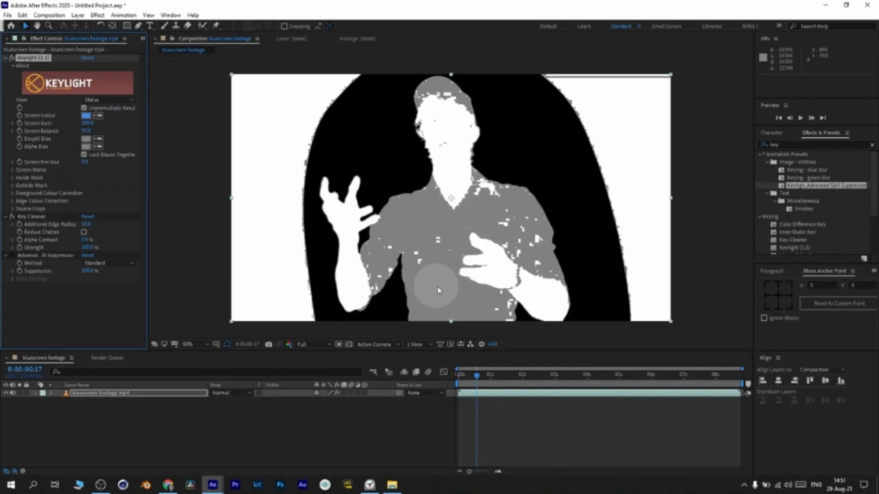
pyautogui.click(12, 170)
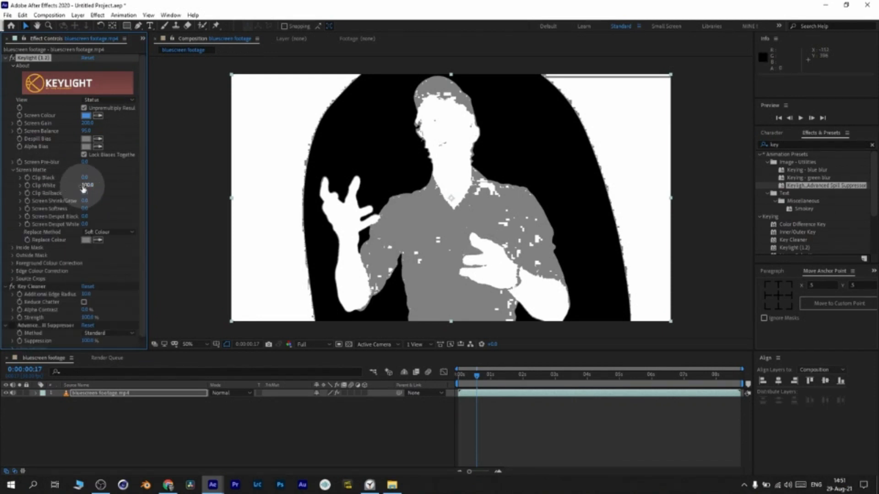
pyautogui.moveTo(86, 185); pyautogui.dragTo(70, 185)
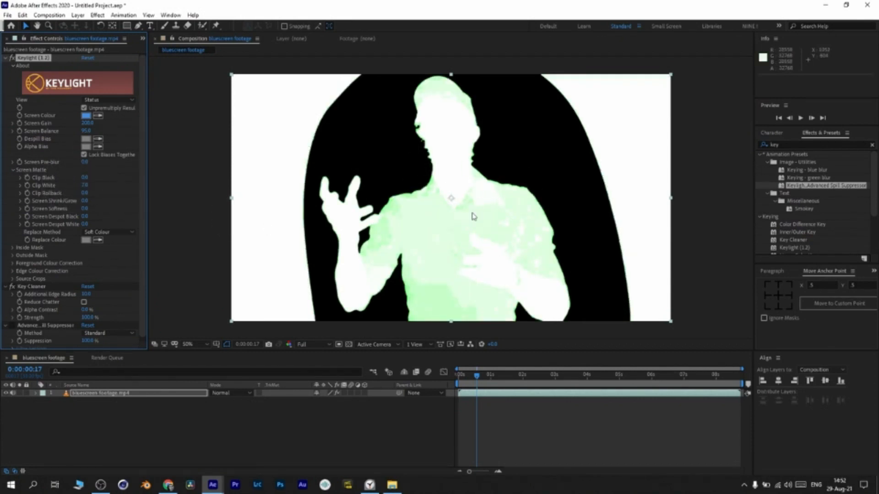
# Compare Keylight's Final Result view, undo the last value change, and set the view to Intermediate Result.
pyautogui.click(109, 99)
pyautogui.click(118, 210)
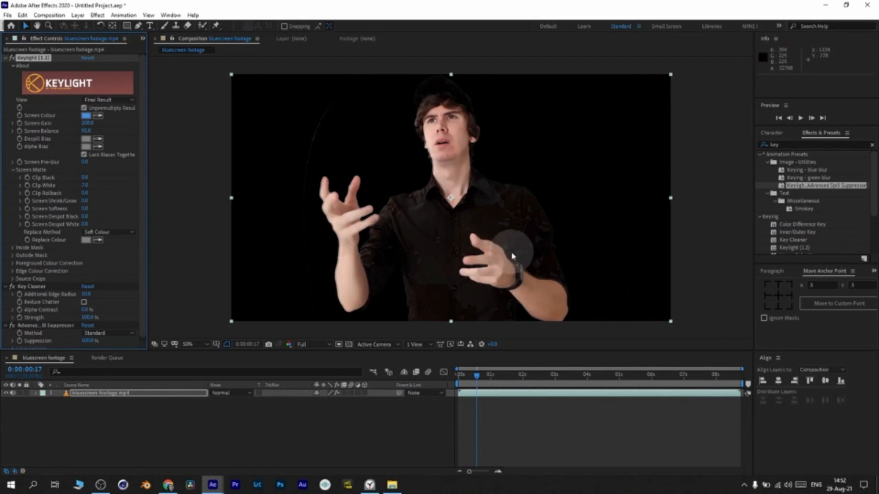
pyautogui.hotkey('ctrl', 'z')
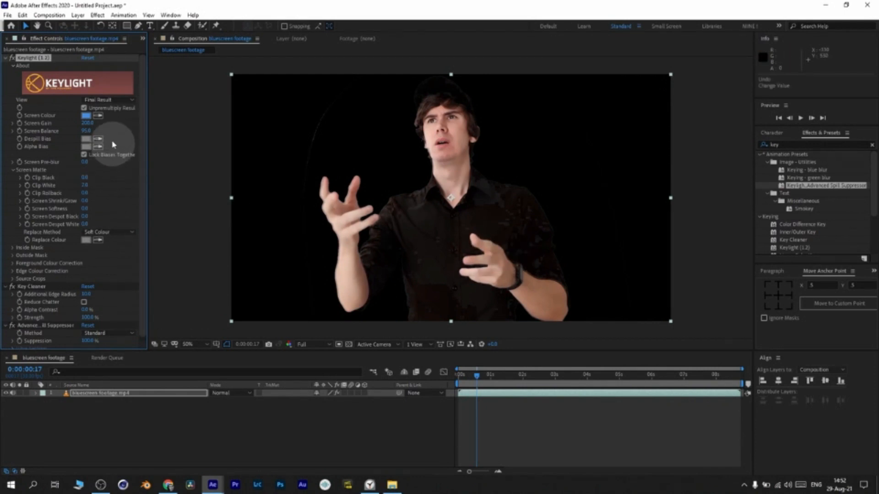
pyautogui.click(113, 98)
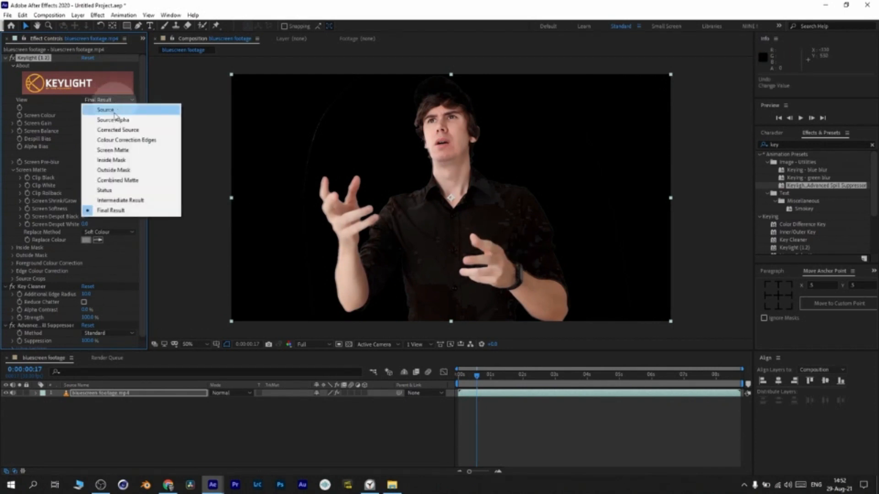
pyautogui.click(134, 205)
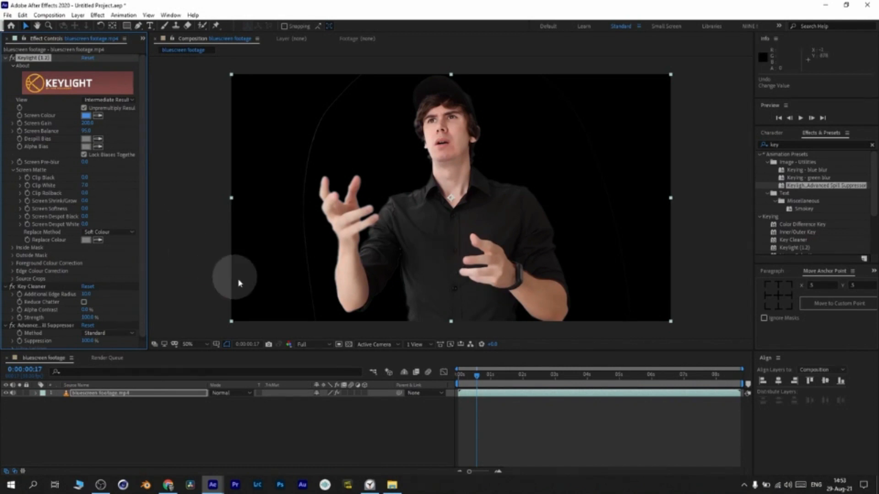
# With the transparency grid shown, draw a closed Pen tool mask just inside the blue screen's edges and check it at 0:00:04:12.
pyautogui.click(349, 345)
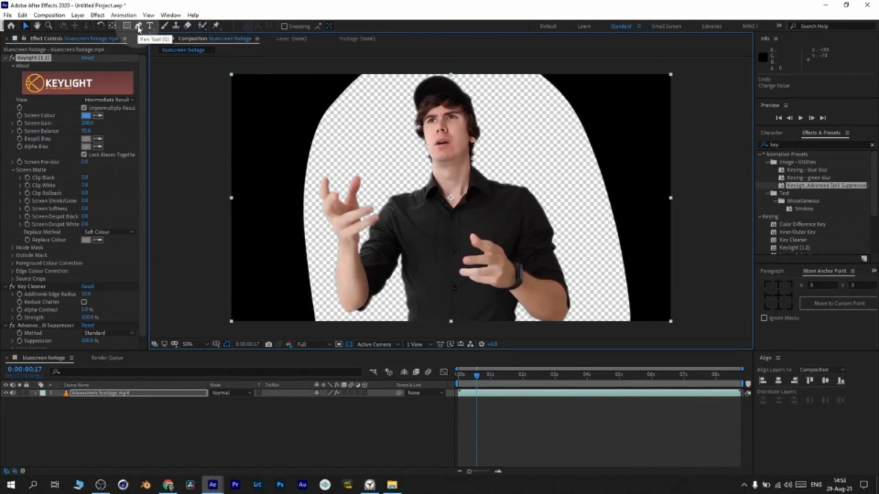
pyautogui.click(139, 29)
pyautogui.click(369, 72)
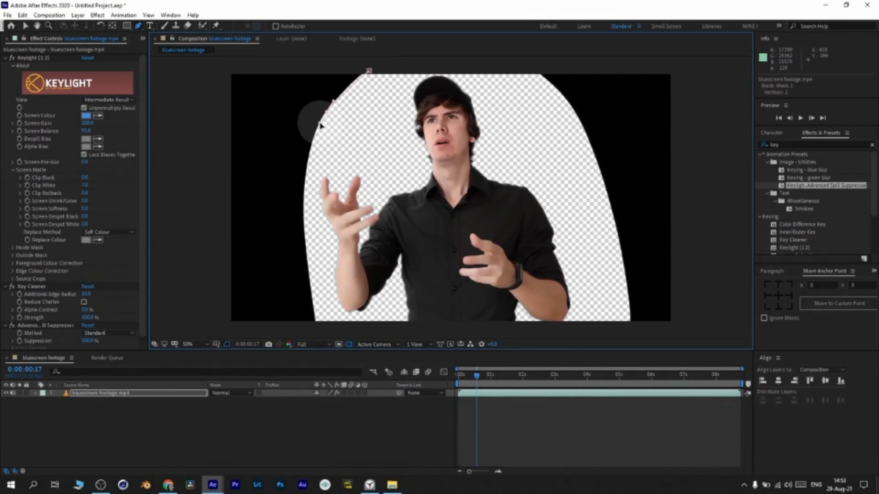
pyautogui.click(324, 118)
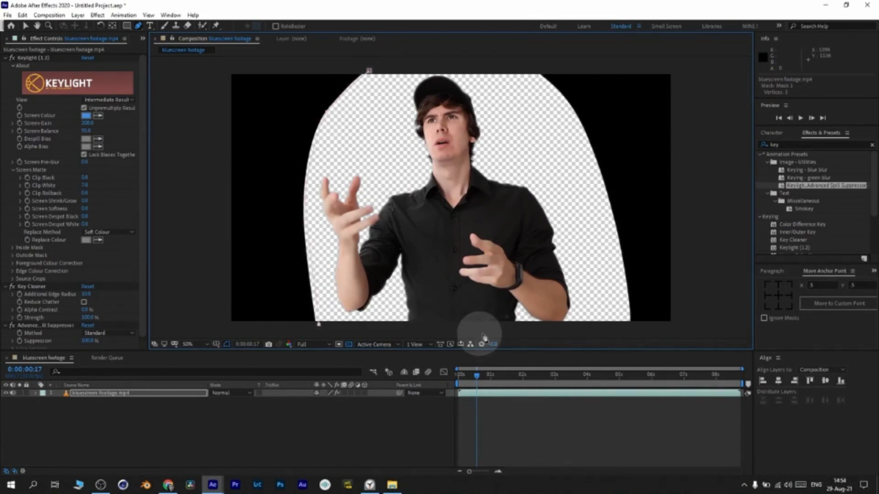
pyautogui.moveTo(557, 328); pyautogui.dragTo(572, 327)
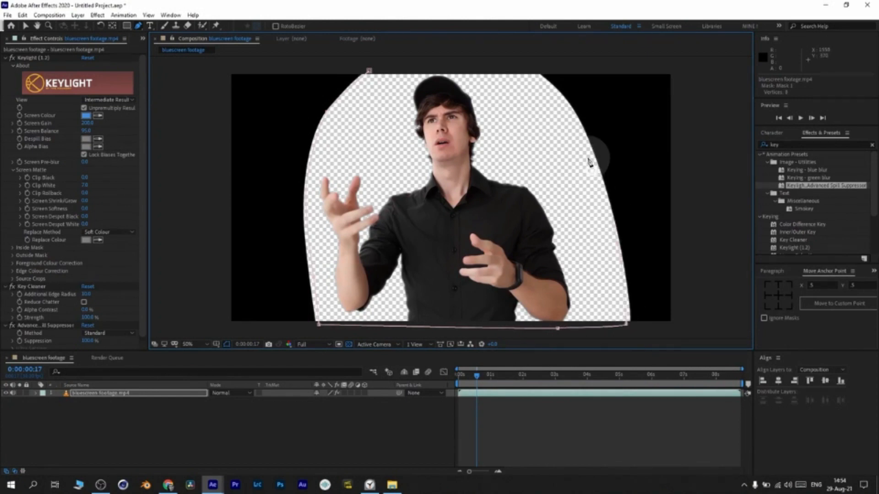
pyautogui.click(602, 102)
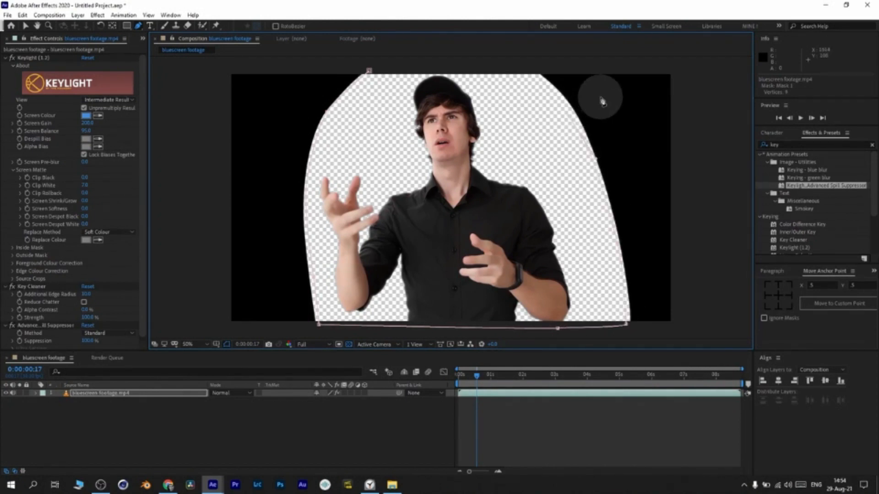
pyautogui.click(369, 71)
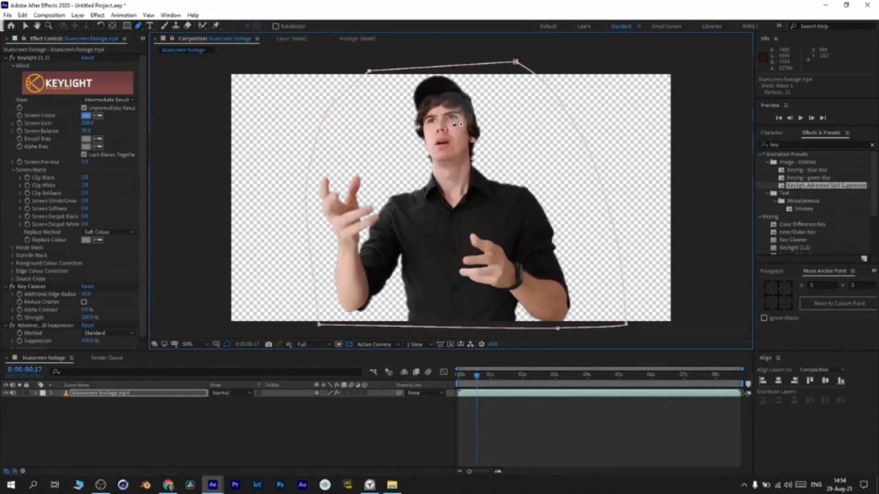
pyautogui.moveTo(477, 376); pyautogui.dragTo(598, 374)
pyautogui.press('v')
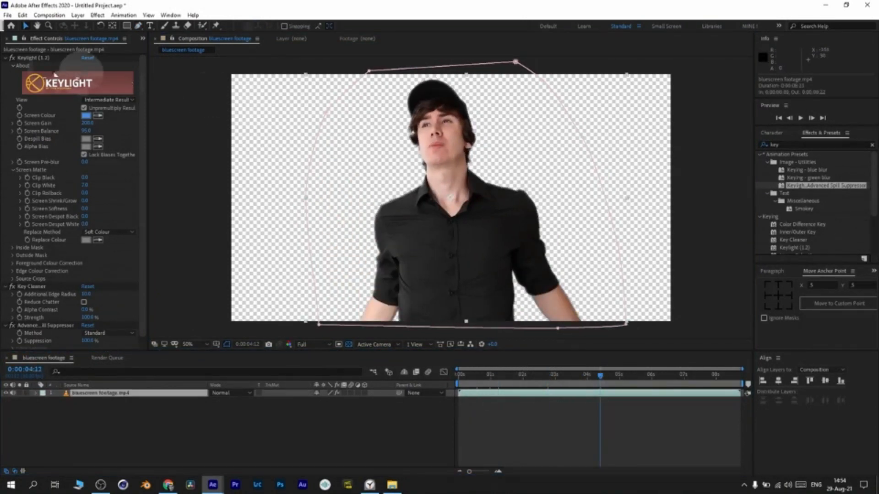
# Delete all the keying effects from the bluescreen footage layer.
pyautogui.click(45, 58)
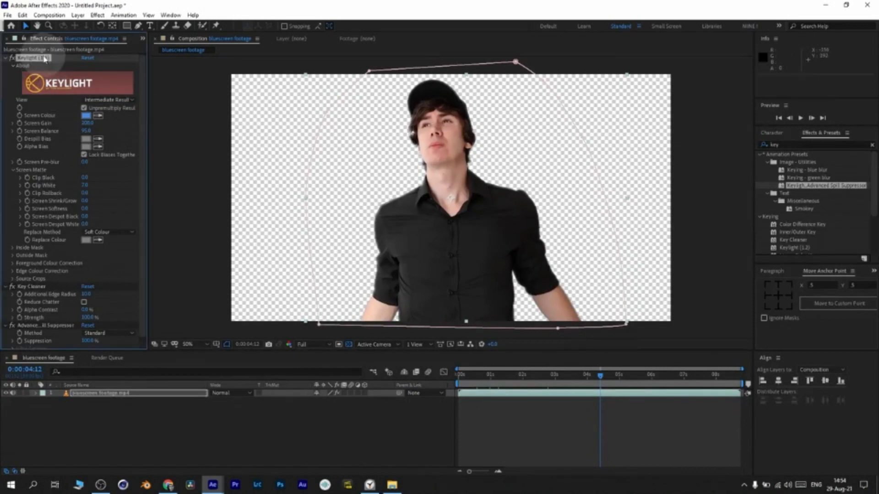
pyautogui.click(31, 59)
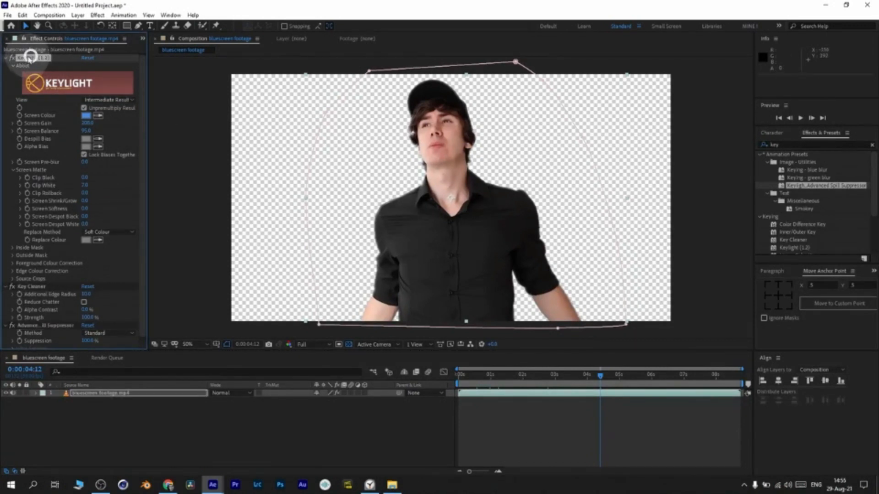
pyautogui.hotkey('ctrl', 'a')
pyautogui.hotkey('ctrl', 'a')
pyautogui.press('Delete')
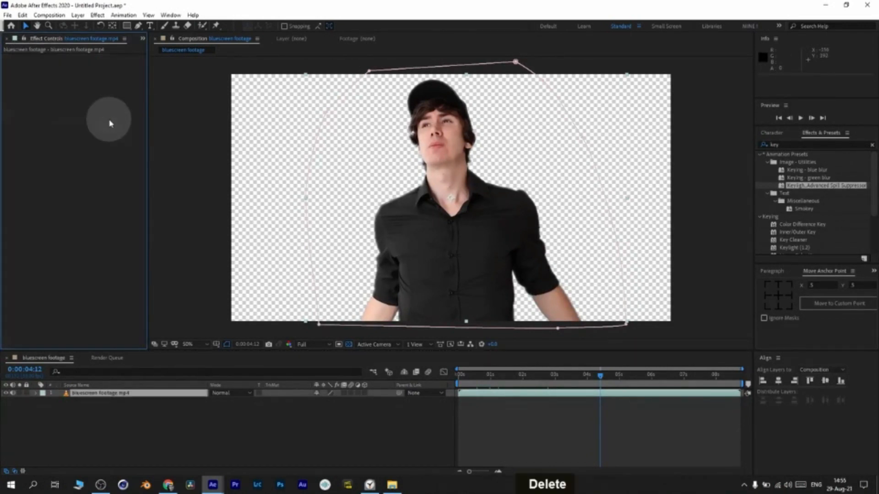
# Reveal the mask on the bluescreen footage layer and delete it.
pyautogui.click(146, 394)
pyautogui.press('m')
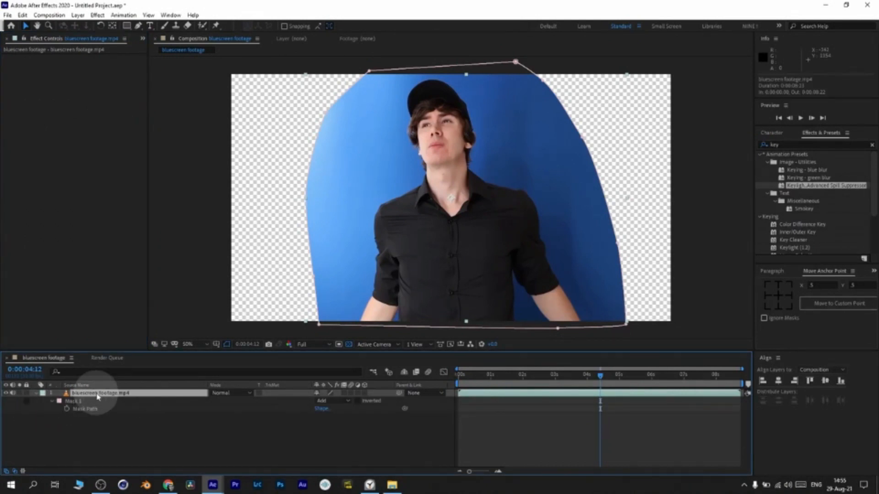
pyautogui.press('m')
pyautogui.press('m')
pyautogui.click(88, 411)
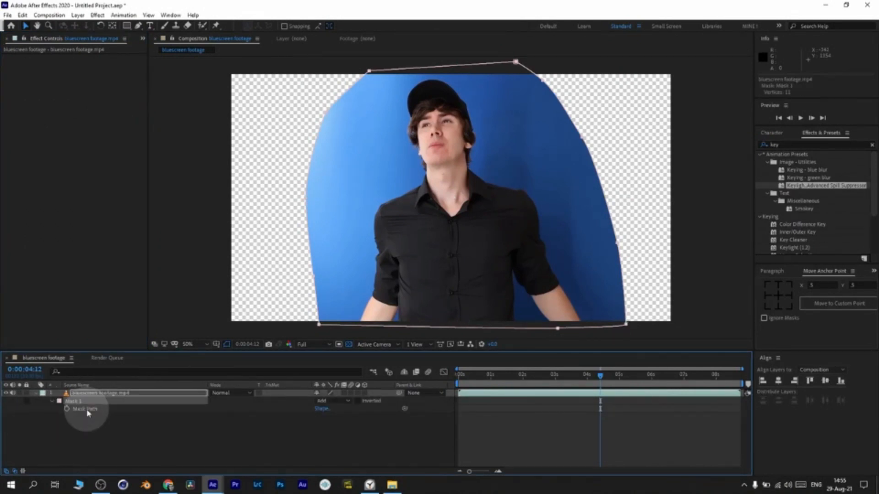
pyautogui.press('Delete')
# Open the bluescreen footage in its layer view and paint a Roto Brush foreground stroke over the actor at 0:00:04:12.
pyautogui.click(114, 393)
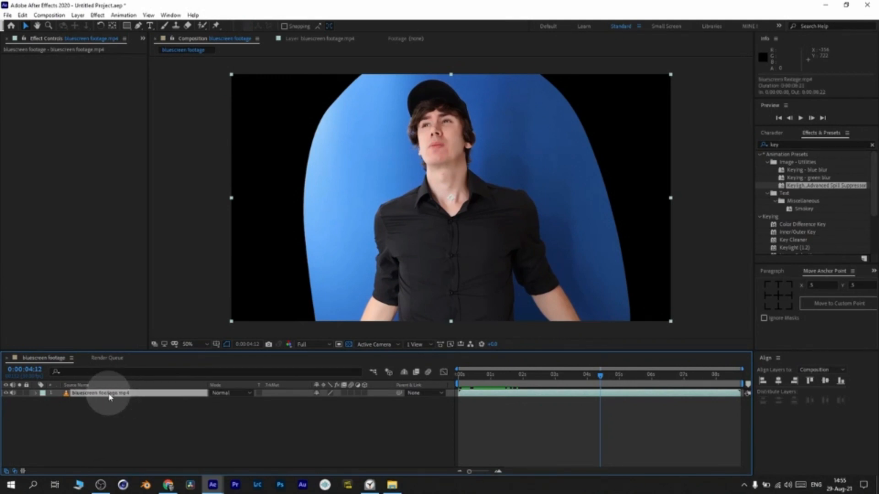
pyautogui.doubleClick(110, 395)
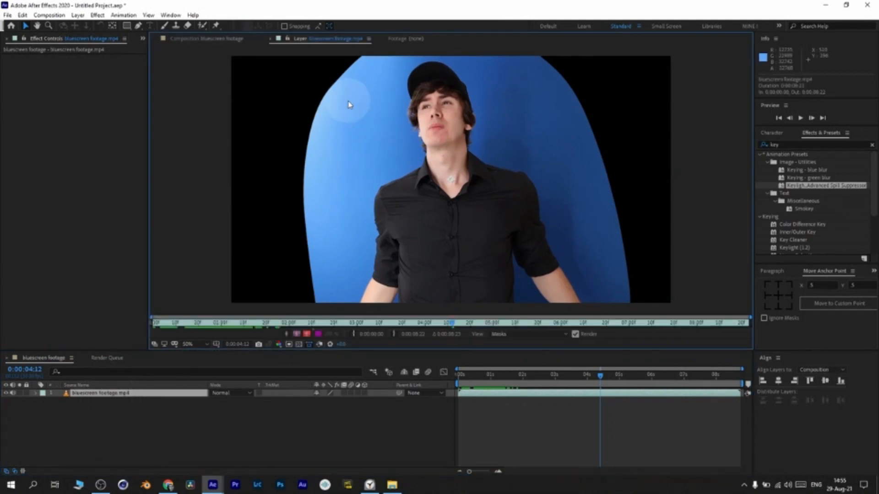
pyautogui.click(202, 27)
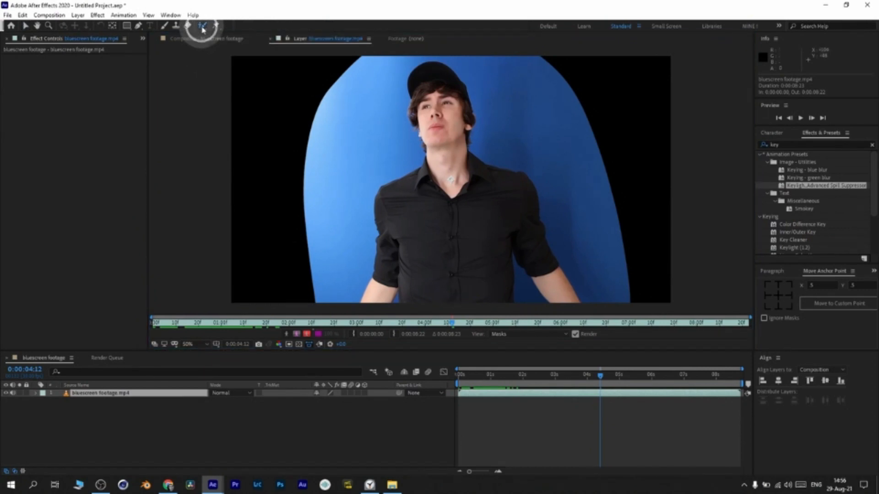
pyautogui.moveTo(374, 303)
pyautogui.mouseDown()
pyautogui.moveTo(393, 255)
pyautogui.moveTo(385, 211)
pyautogui.moveTo(391, 198)
pyautogui.moveTo(422, 185)
pyautogui.moveTo(552, 273)
pyautogui.moveTo(523, 232)
pyautogui.moveTo(509, 227)
pyautogui.moveTo(474, 302)
pyautogui.moveTo(437, 299)
pyautogui.moveTo(395, 254)
pyautogui.mouseUp()
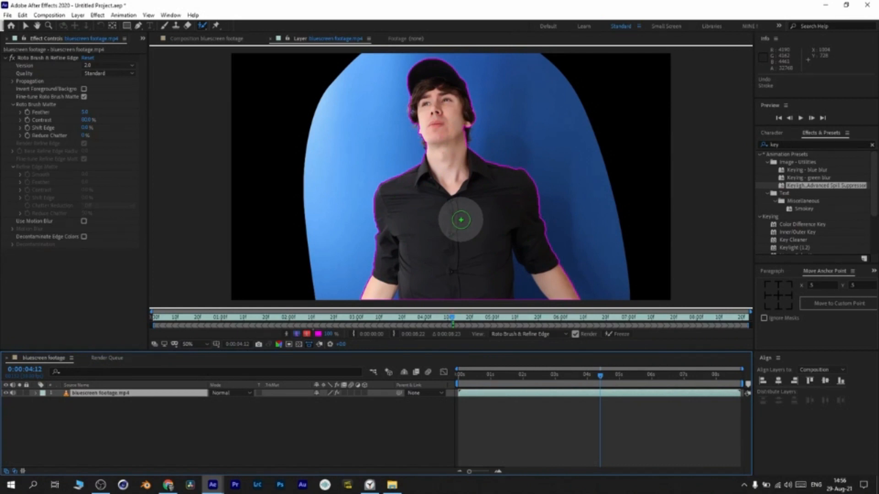
# Resize the Roto Brush and subtract the blue gap between the torso and the arm from the selection.
pyautogui.keyDown('ctrl'); pyautogui.click(461, 219); pyautogui.keyUp('ctrl')
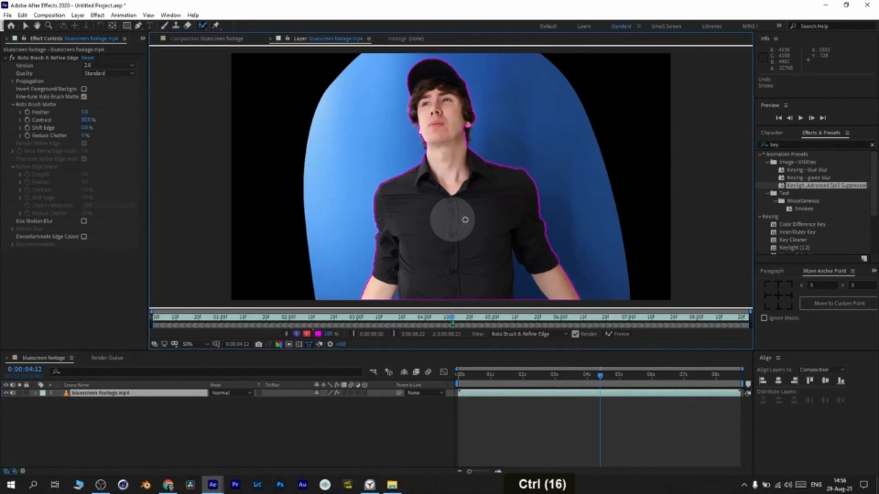
pyautogui.moveTo(450, 220)
pyautogui.mouseDown()
pyautogui.moveTo(480, 219)
pyautogui.moveTo(465, 220)
pyautogui.moveTo(478, 218)
pyautogui.moveTo(465, 250)
pyautogui.mouseUp()
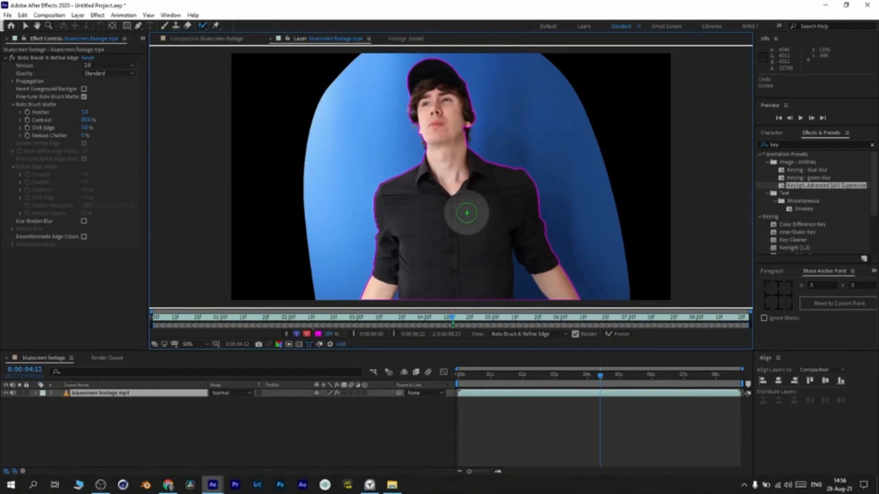
pyautogui.keyDown('ctrl'); pyautogui.click(466, 213); pyautogui.keyUp('ctrl')
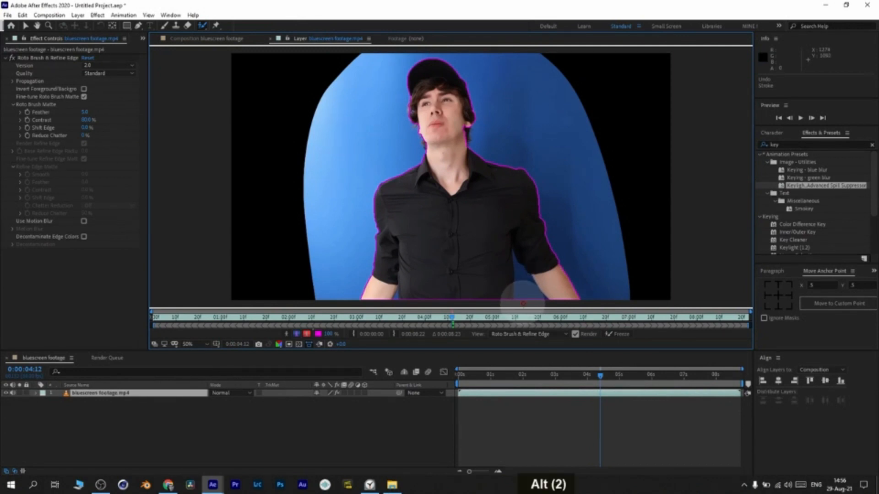
pyautogui.keyDown('alt'); pyautogui.click(521, 289); pyautogui.keyUp('alt')
pyautogui.moveTo(521, 274)
pyautogui.mouseDown()
pyautogui.moveTo(536, 300)
pyautogui.moveTo(526, 287)
pyautogui.moveTo(529, 298)
pyautogui.mouseUp()
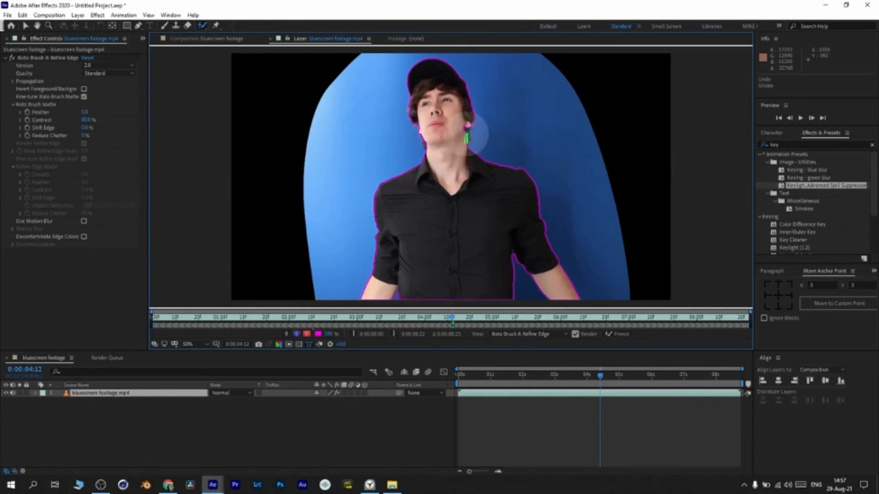
# Propagate the Roto Brush selection forward from 0:00:04:12 to the end of the clip, checking the outline along the way.
pyautogui.click(811, 119)
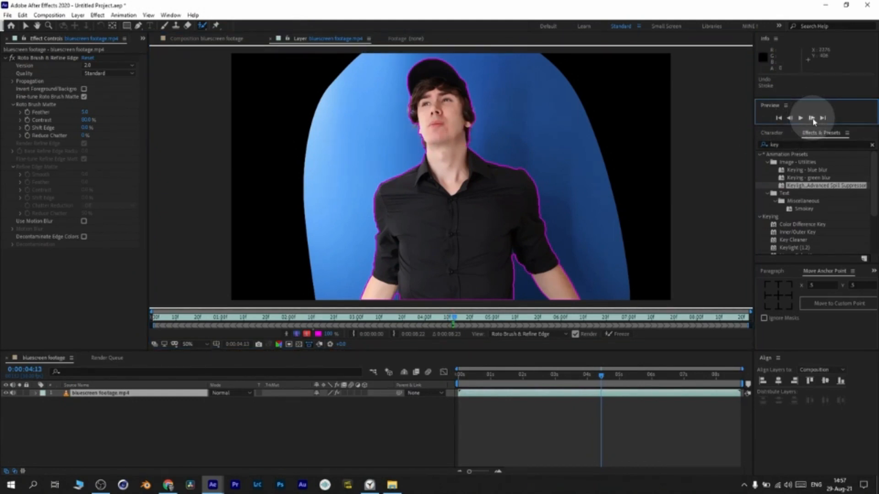
pyautogui.click(811, 119)
pyautogui.click(812, 119)
pyautogui.click(811, 119)
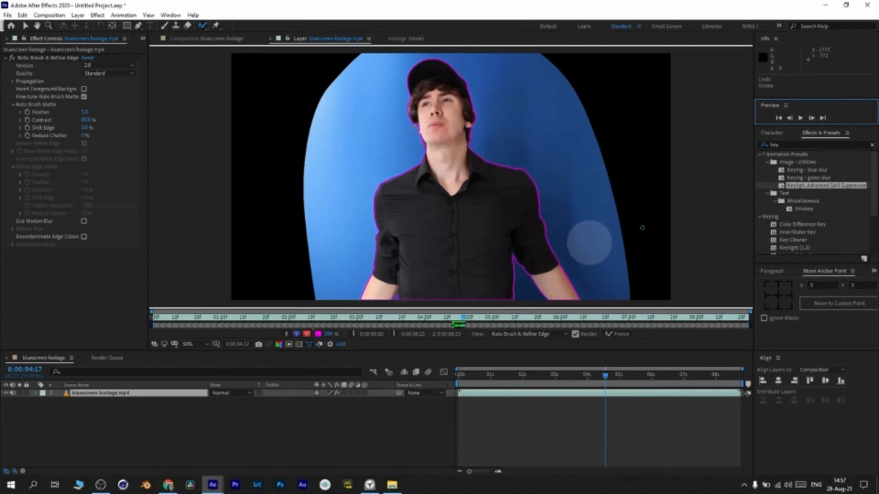
pyautogui.click(800, 119)
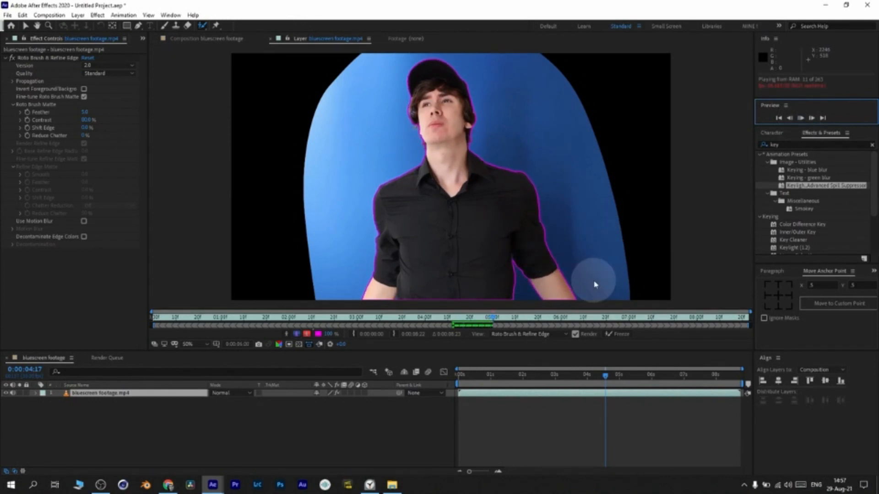
pyautogui.click(731, 326)
pyautogui.moveTo(743, 322)
pyautogui.mouseDown()
pyautogui.moveTo(757, 322)
pyautogui.moveTo(455, 320)
pyautogui.mouseUp()
pyautogui.click(678, 317)
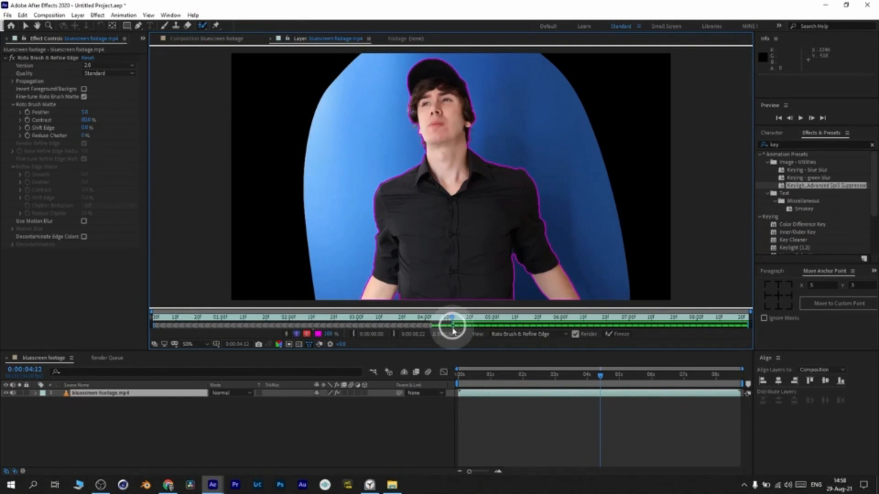
# Propagate the Roto Brush selection back to 0:00:00:00 and freeze the propagation for the whole clip.
pyautogui.moveTo(453, 330)
pyautogui.mouseDown()
pyautogui.moveTo(453, 323)
pyautogui.moveTo(402, 320)
pyautogui.moveTo(154, 318)
pyautogui.mouseUp()
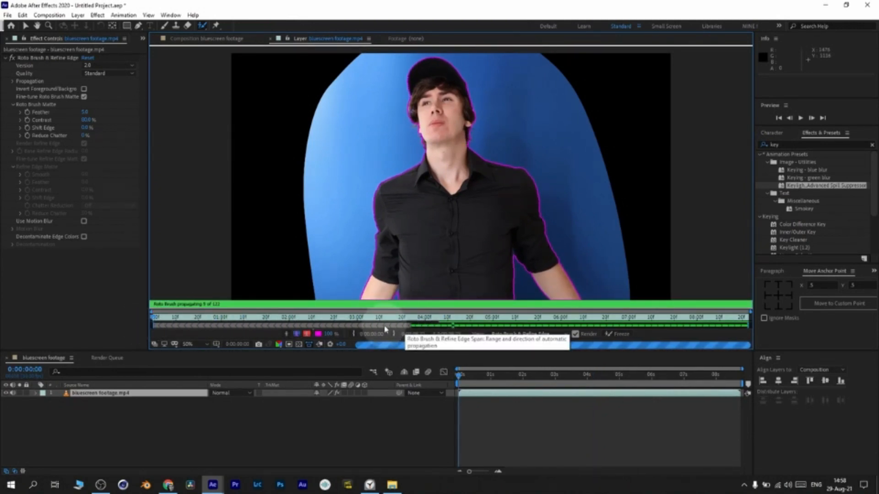
pyautogui.click(156, 321)
pyautogui.moveTo(154, 322); pyautogui.dragTo(379, 336)
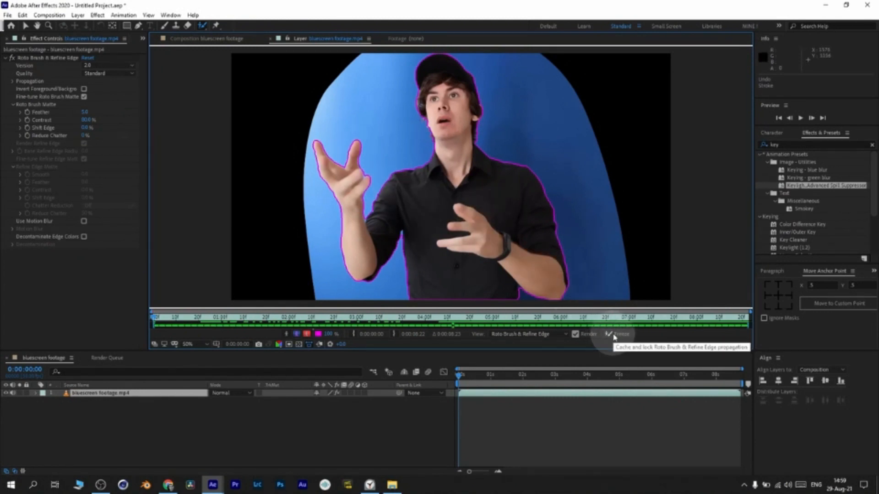
pyautogui.click(615, 338)
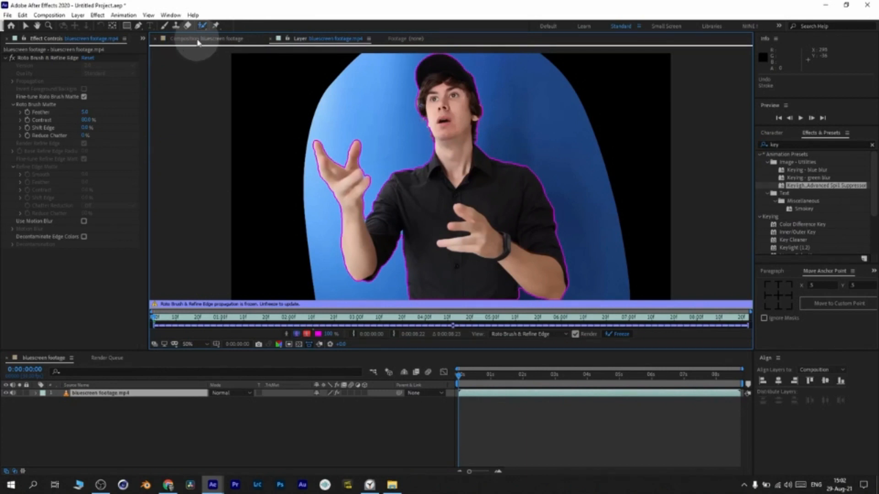
# Check the cut-out actor in the bluescreen footage composition and add the composition to the render queue.
pyautogui.click(198, 39)
pyautogui.moveTo(615, 375); pyautogui.dragTo(652, 406)
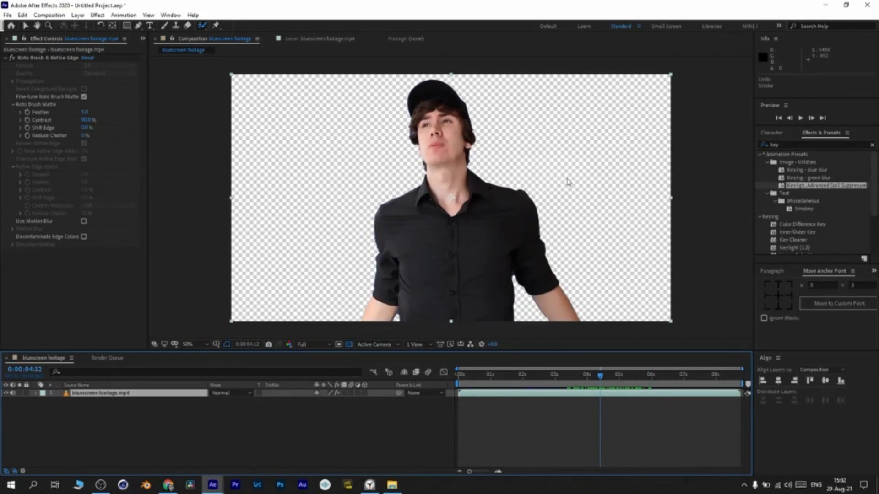
pyautogui.click(49, 15)
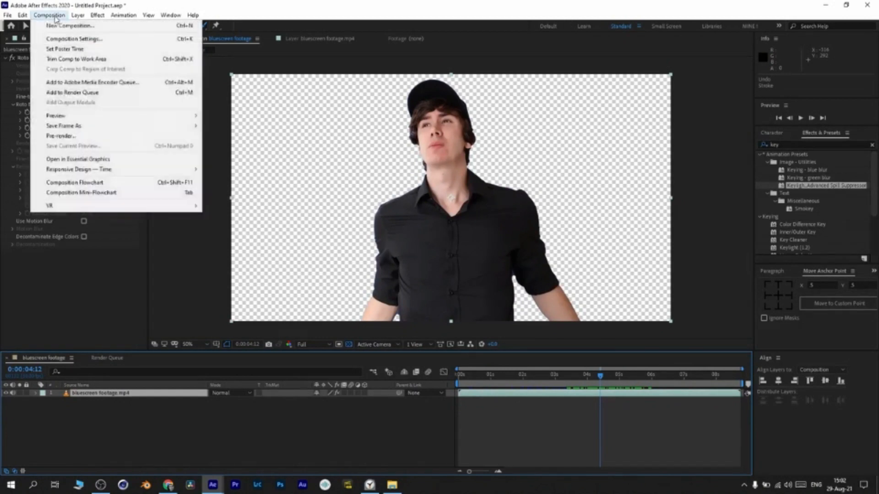
pyautogui.click(95, 93)
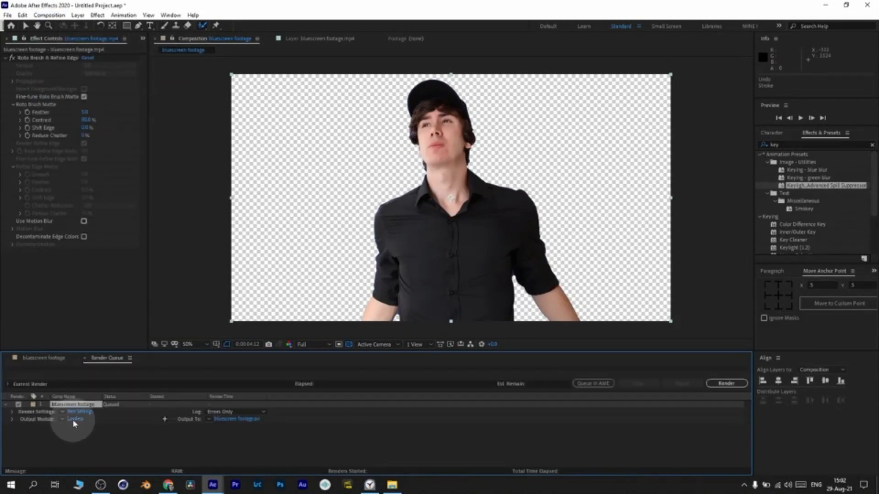
# Set the render output to QuickTime with RGB + Alpha channels and audio output off, saving it as bluescreen footage in the Loki Footage folder.
pyautogui.click(74, 419)
pyautogui.click(120, 53)
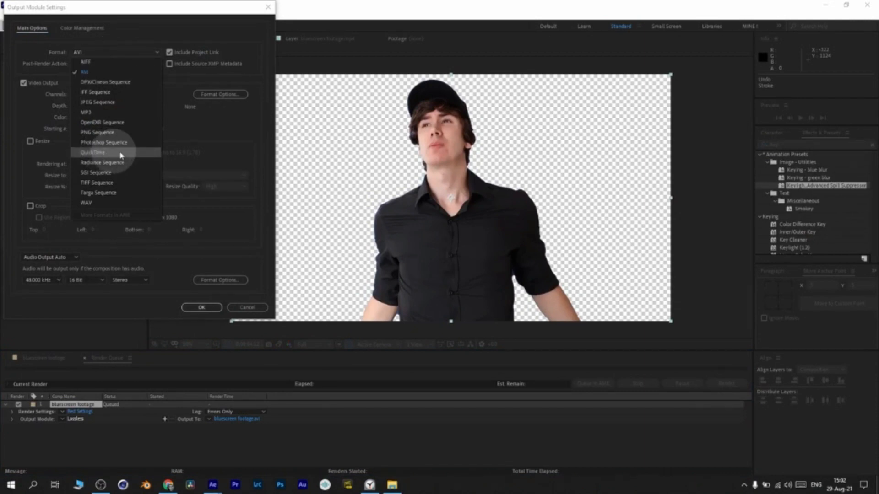
pyautogui.click(97, 154)
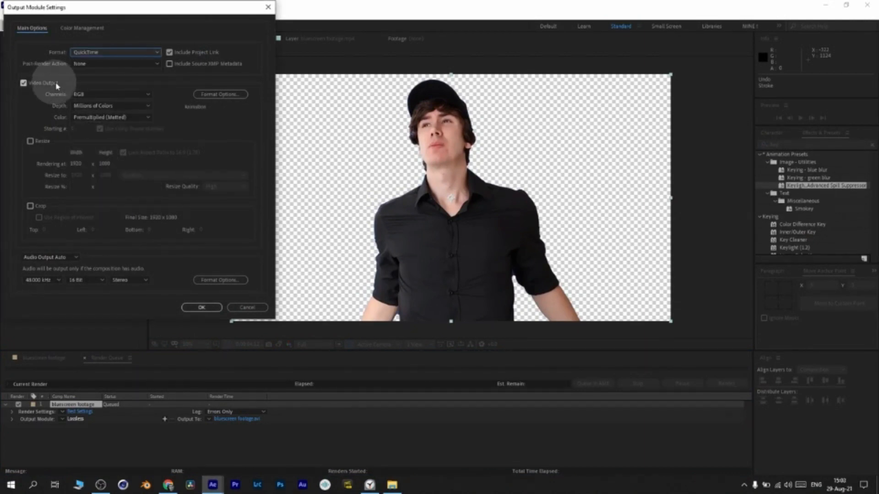
pyautogui.click(95, 94)
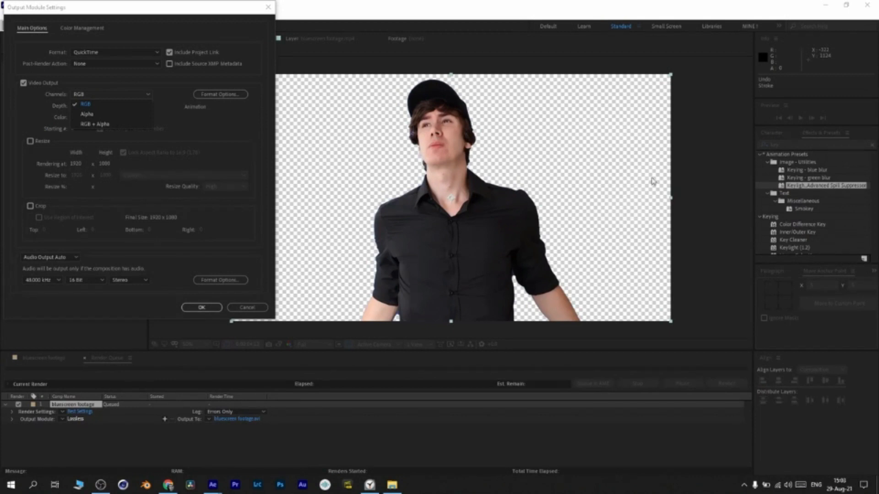
pyautogui.click(96, 124)
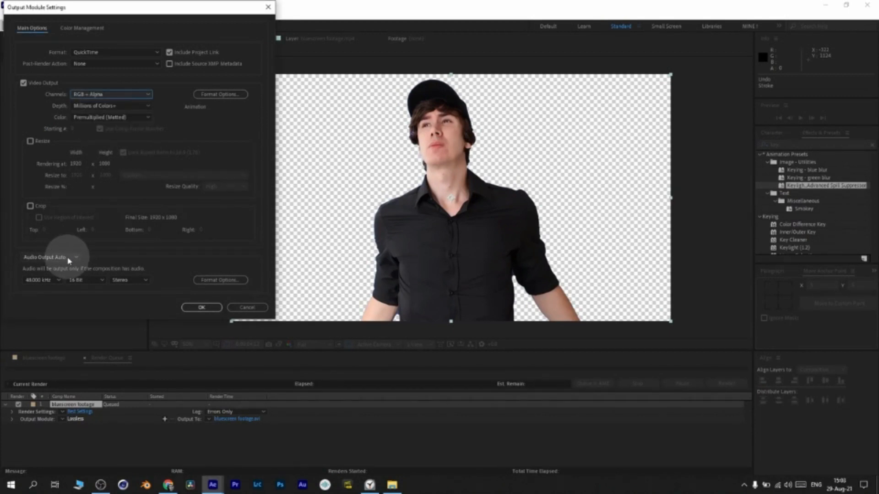
pyautogui.click(68, 259)
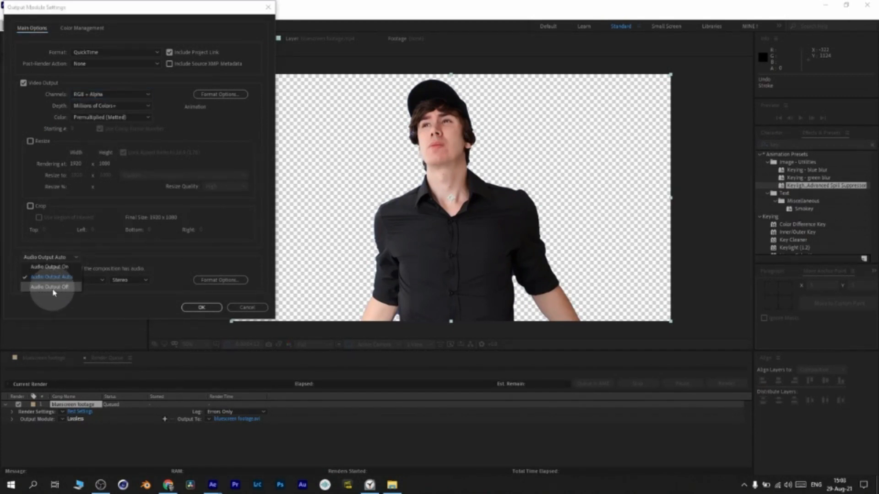
pyautogui.click(61, 287)
pyautogui.click(192, 309)
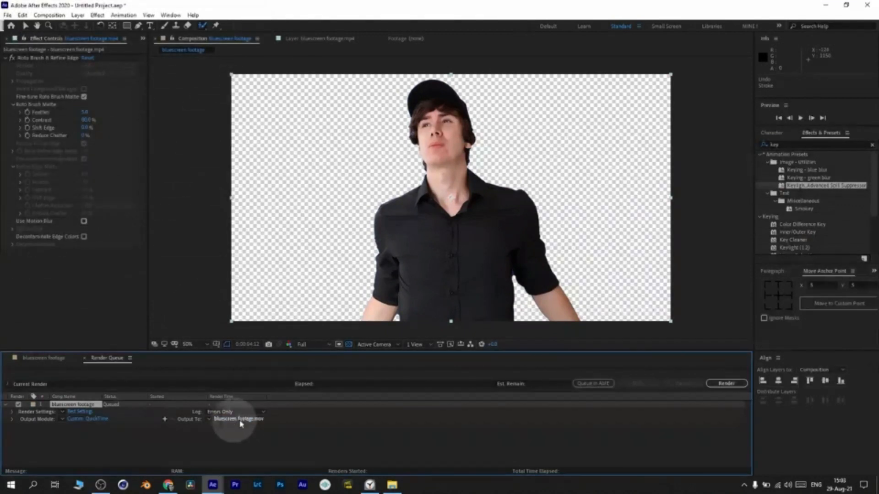
pyautogui.click(238, 419)
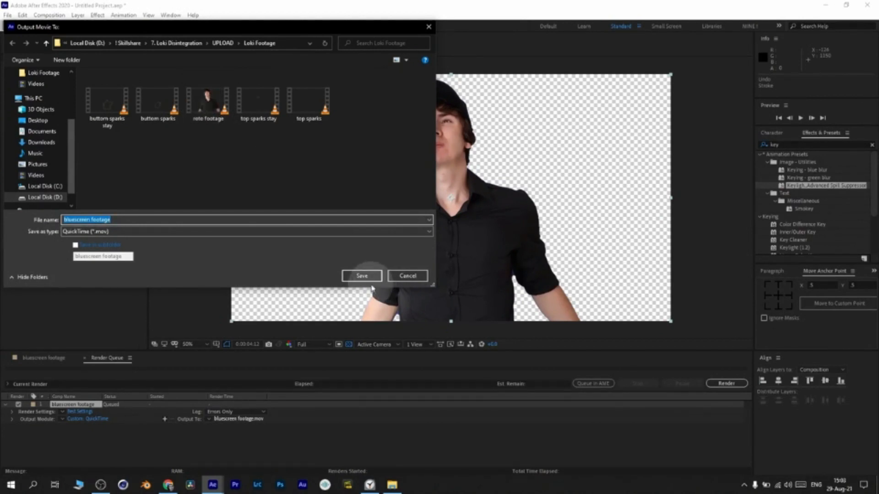
pyautogui.click(362, 276)
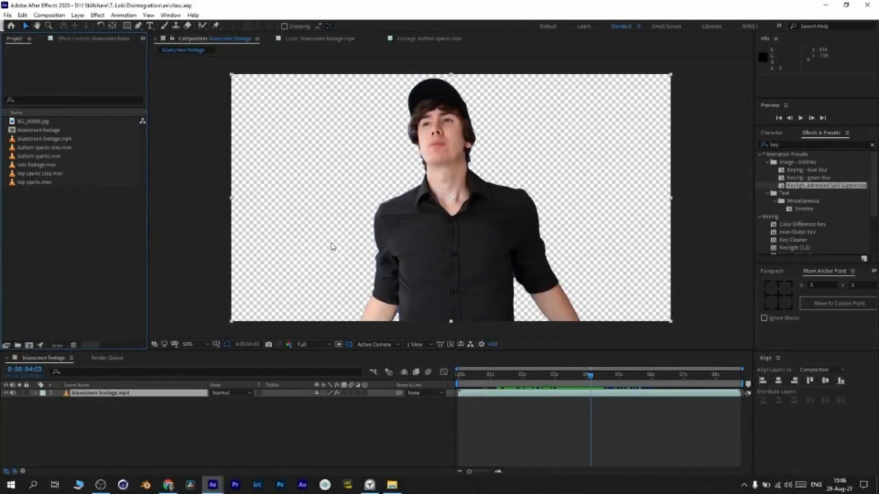
# Delete all footage items and the bluescreen footage composition from the project.
pyautogui.moveTo(2, 187); pyautogui.dragTo(40, 114)
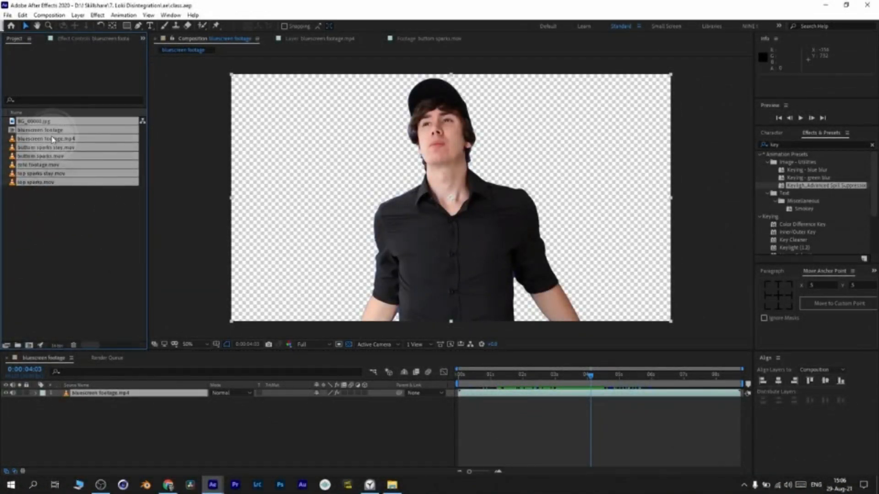
pyautogui.press('Delete')
pyautogui.click(483, 254)
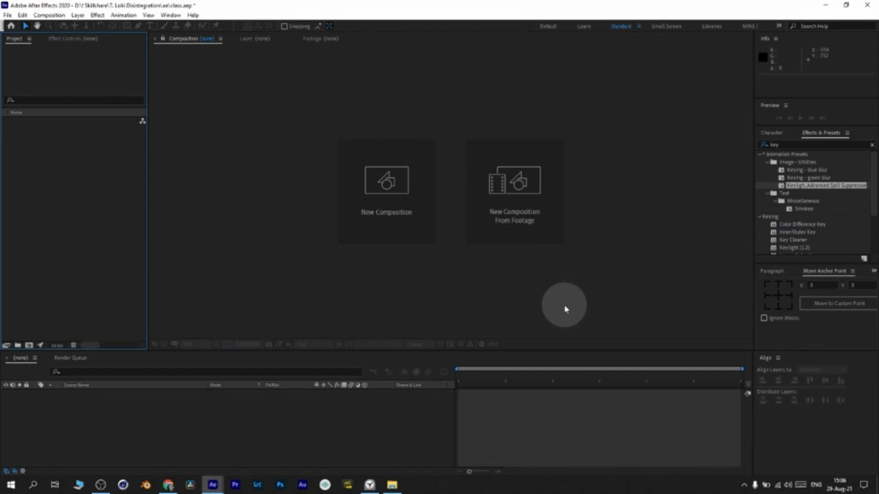
# Clear the Effects & Presets search and check where Effects & Presets is enabled for display.
pyautogui.click(871, 145)
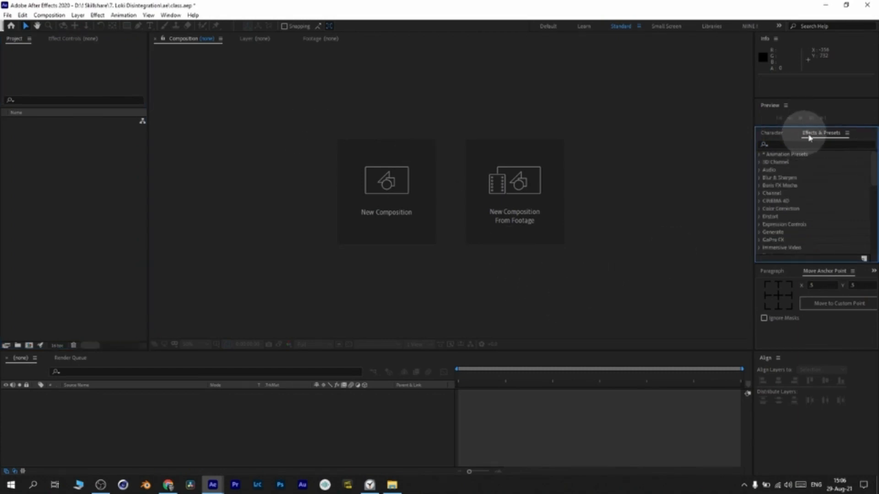
pyautogui.click(169, 16)
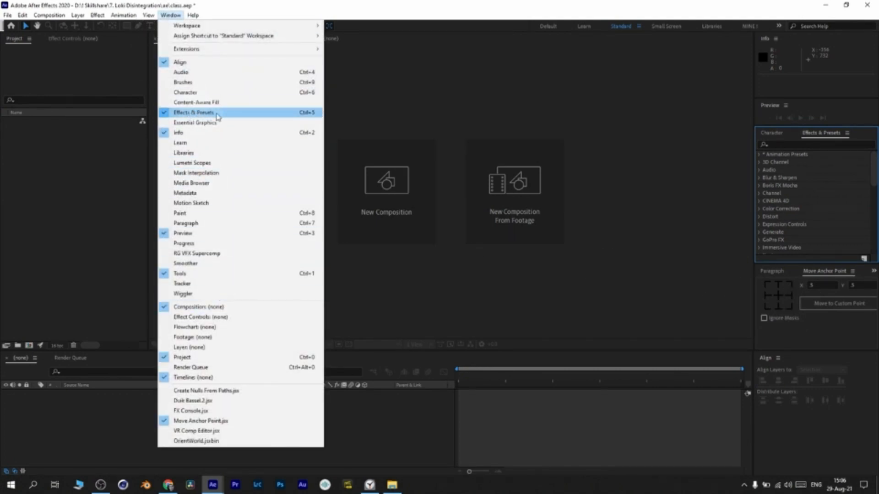
pyautogui.click(90, 178)
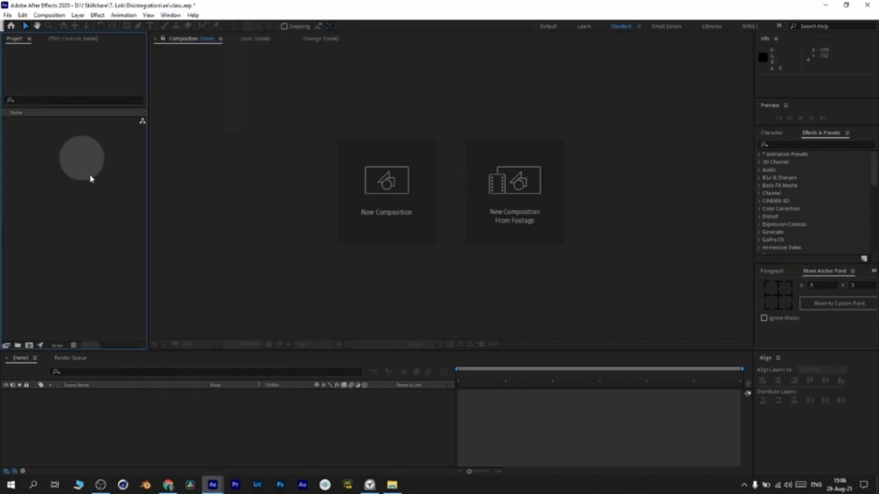
# Import all files from the Loki Footage folder except the bluescreen footage clip.
pyautogui.doubleClick(77, 198)
pyautogui.moveTo(166, 197); pyautogui.dragTo(497, 154)
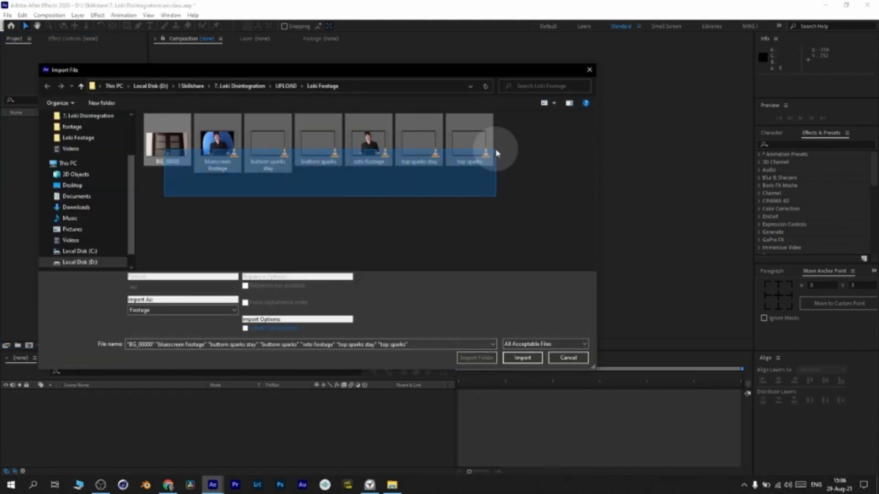
pyautogui.keyDown('ctrl'); pyautogui.click(220, 145); pyautogui.keyUp('ctrl')
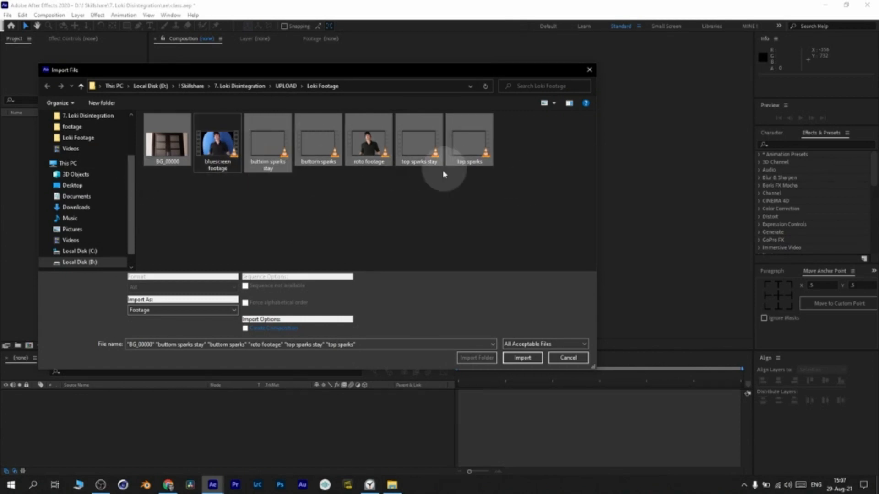
pyautogui.click(522, 358)
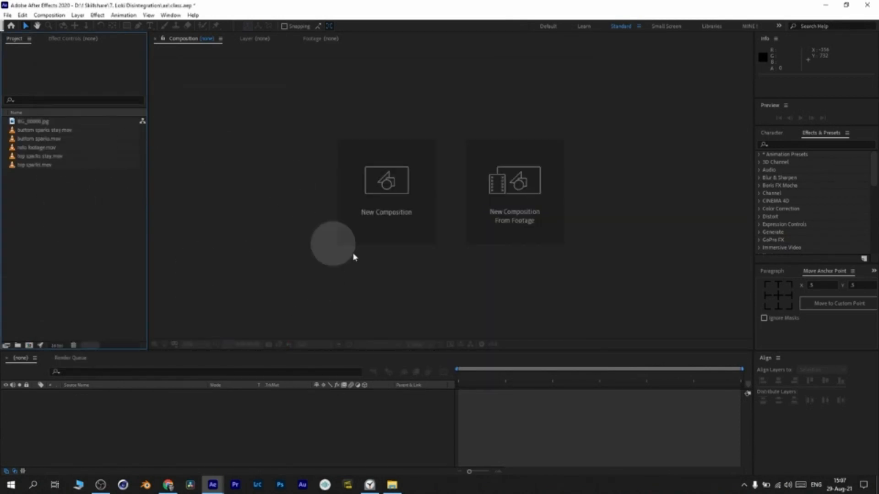
# Create a composition from roto footage.mov.
pyautogui.click(44, 148)
pyautogui.moveTo(42, 150); pyautogui.dragTo(30, 348)
# Scrub through the roto footage composition and examine the actor's movement, ending on the frame at 0:00:04:03.
pyautogui.moveTo(550, 397); pyautogui.dragTo(509, 386)
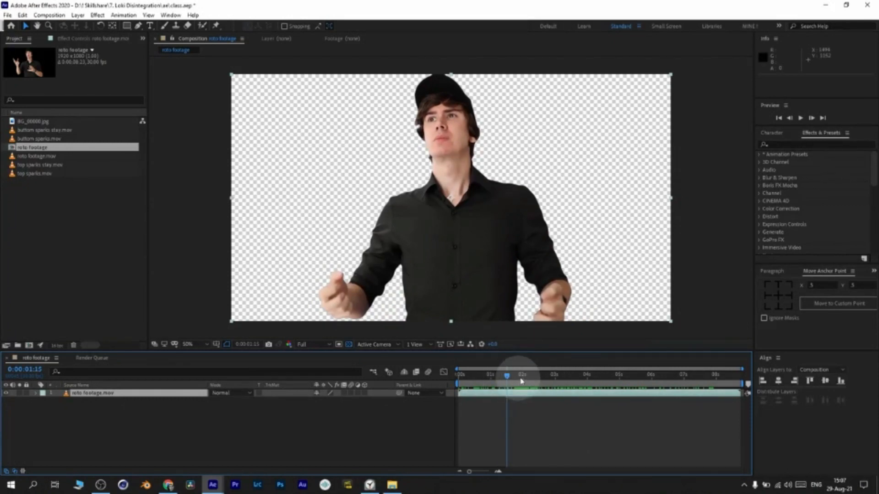
pyautogui.click(682, 375)
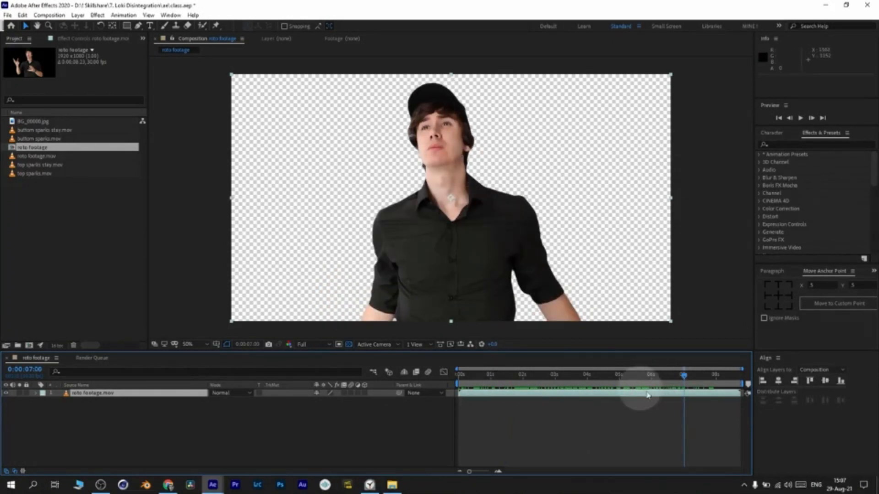
pyautogui.click(485, 376)
pyautogui.moveTo(522, 406); pyautogui.dragTo(480, 430)
pyautogui.moveTo(481, 375); pyautogui.dragTo(587, 388)
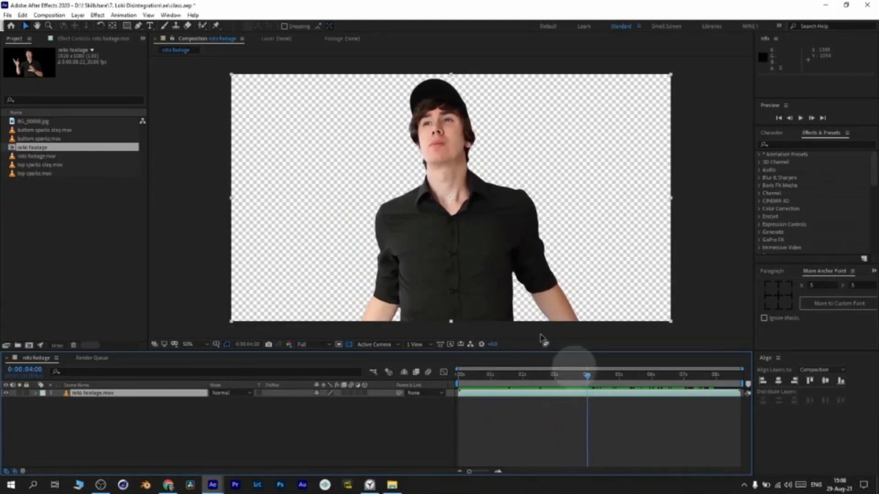
pyautogui.press('pagedown')
pyautogui.press('pagedown')
pyautogui.press('pagedown')
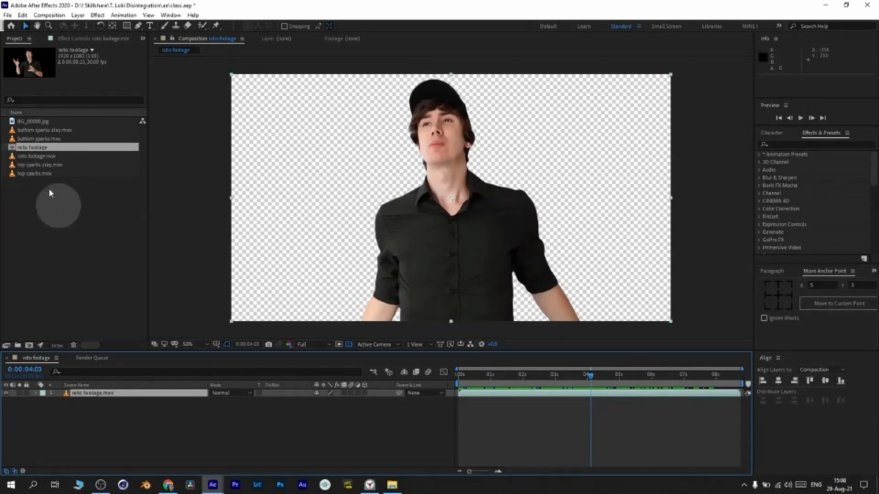
# Preview the buttom sparks stay.mov and buttom sparks.mov clips by scrubbing through them.
pyautogui.click(53, 131)
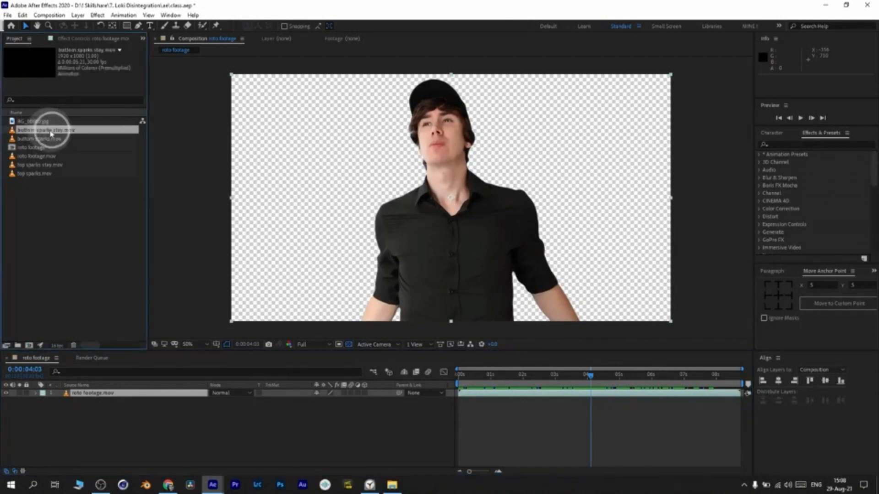
pyautogui.doubleClick(51, 131)
pyautogui.moveTo(181, 326); pyautogui.dragTo(373, 324)
pyautogui.doubleClick(37, 139)
pyautogui.moveTo(231, 324); pyautogui.dragTo(636, 344)
pyautogui.click(391, 257)
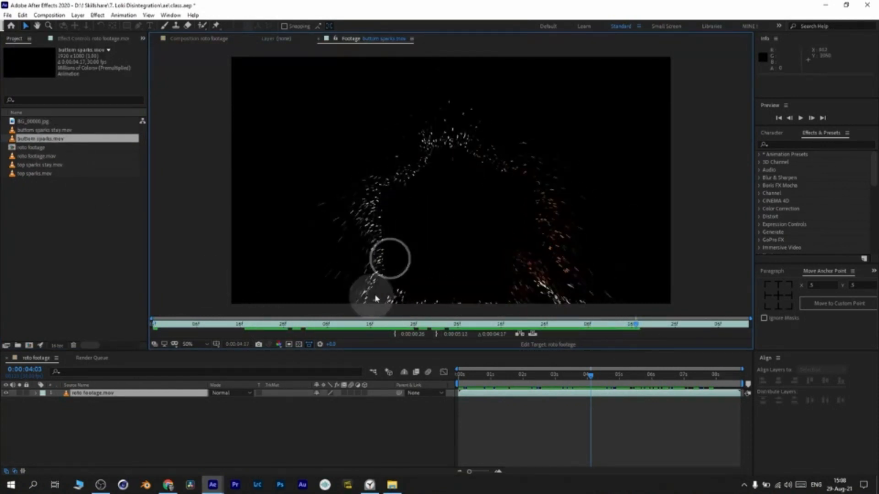
# Place BG_00000.jpg as a layer beneath roto footage.mov in the composition and check the actor against the background.
pyautogui.click(215, 39)
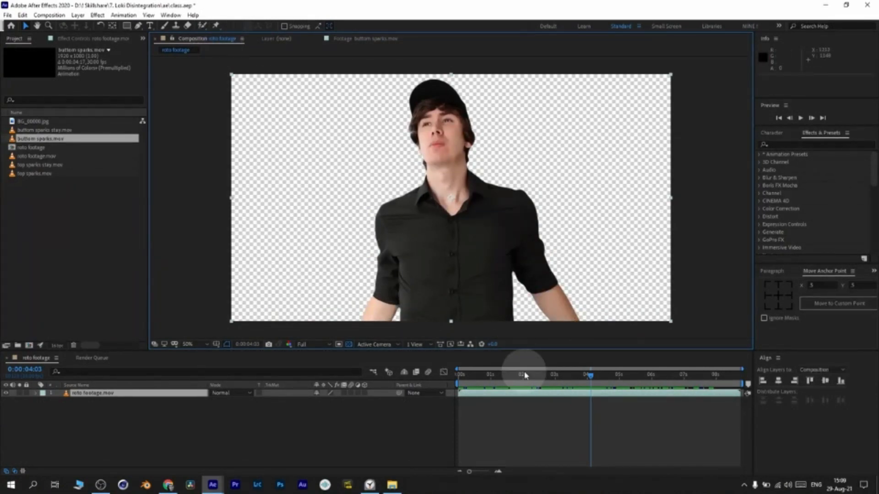
pyautogui.click(598, 383)
pyautogui.moveTo(602, 385); pyautogui.dragTo(624, 385)
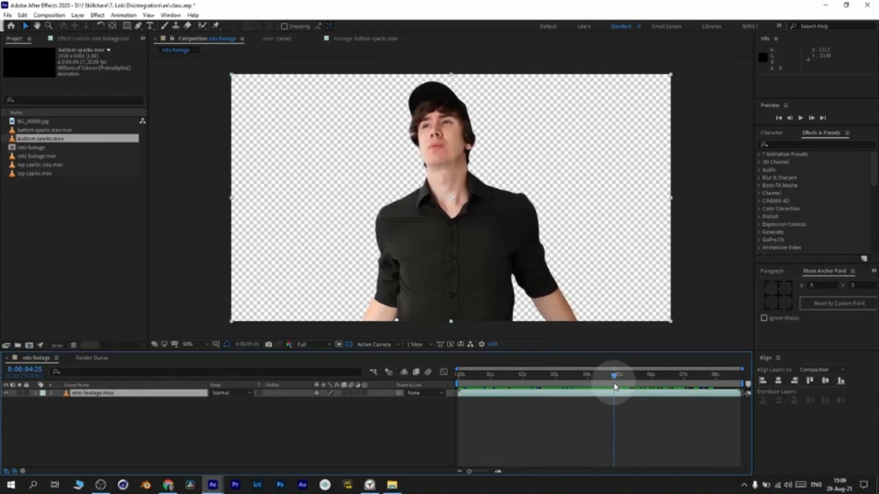
pyautogui.moveTo(37, 122); pyautogui.dragTo(112, 434)
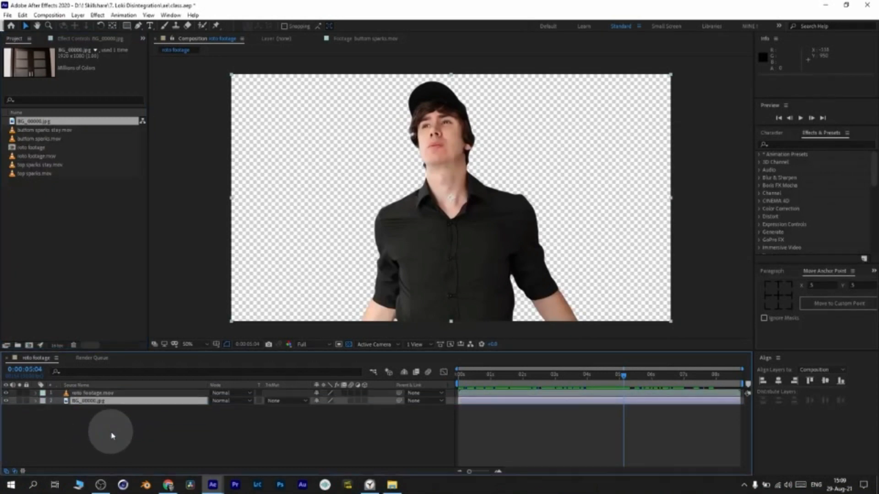
pyautogui.moveTo(460, 385); pyautogui.dragTo(545, 373)
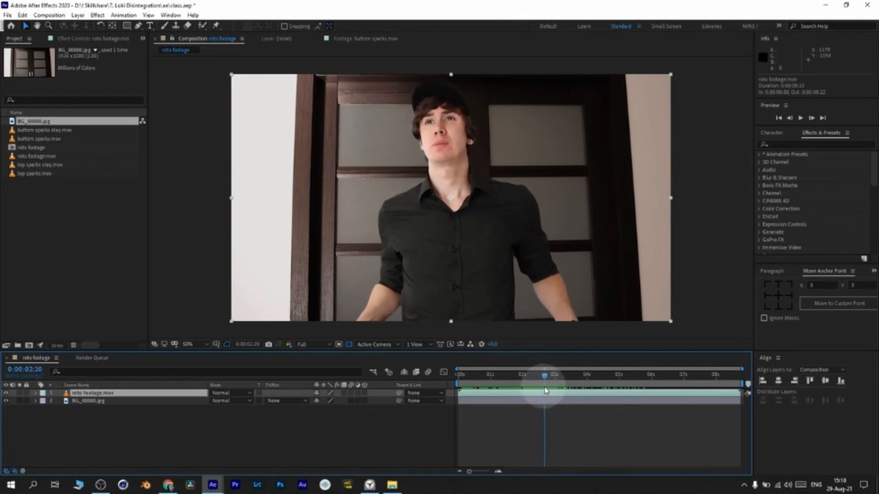
pyautogui.click(469, 274)
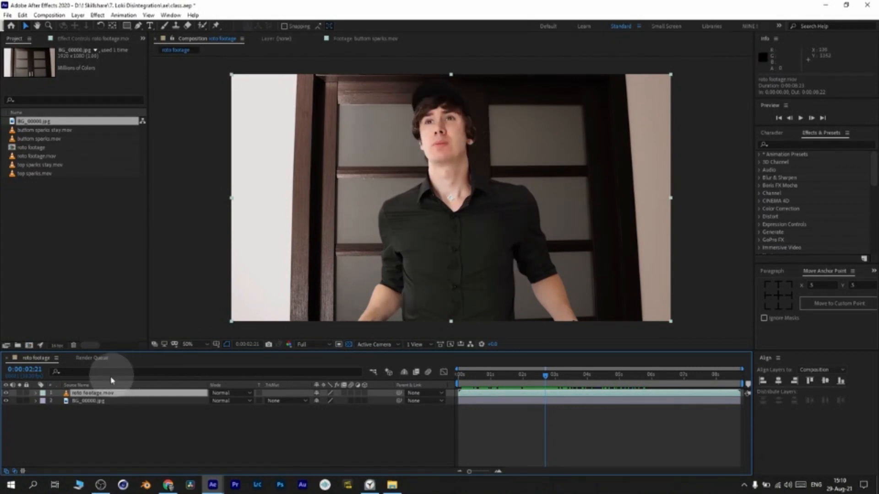
# Open Auto-trace for the roto footage.mov layer at 0:00:04:28 and compare the actor with the outline preview off and on.
pyautogui.moveTo(541, 377); pyautogui.dragTo(615, 382)
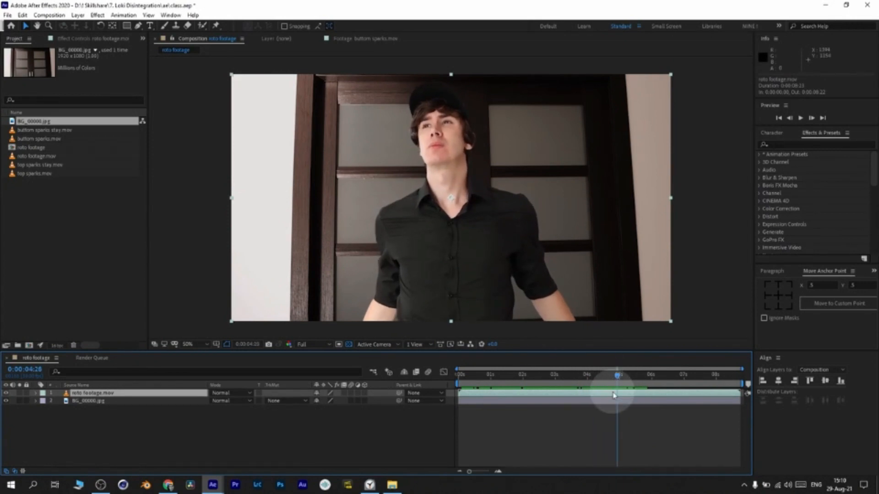
pyautogui.click(78, 15)
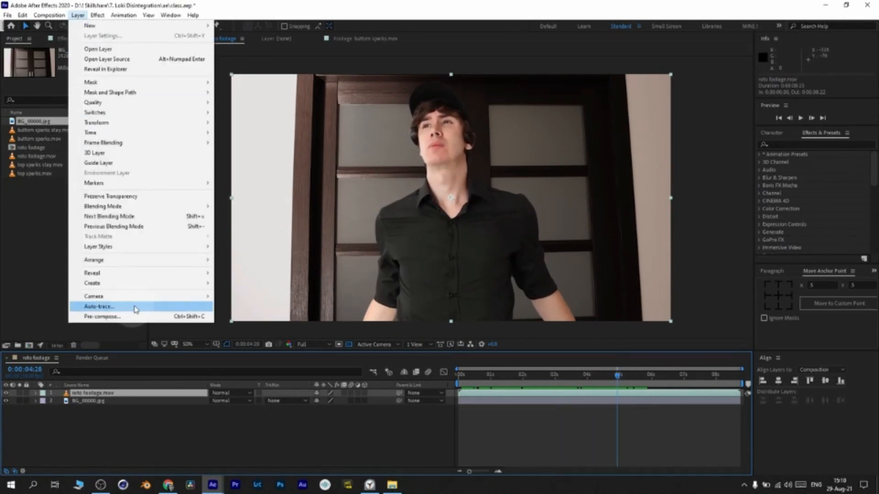
pyautogui.click(135, 309)
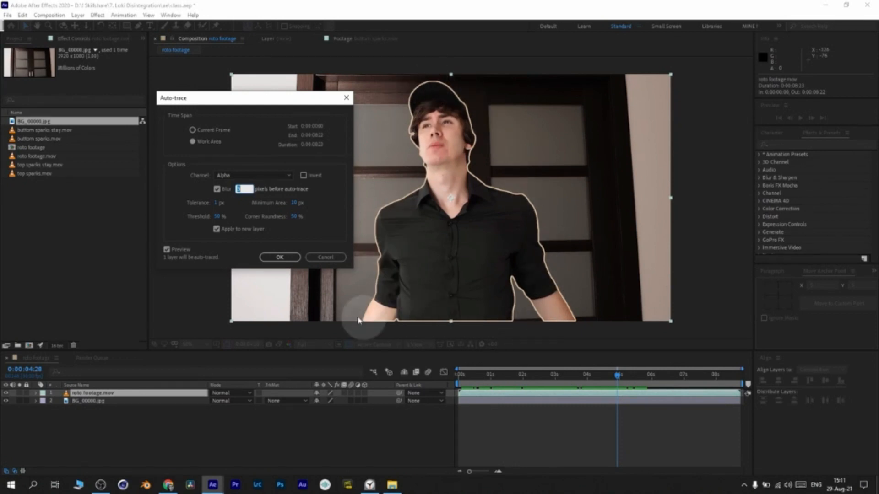
pyautogui.click(166, 250)
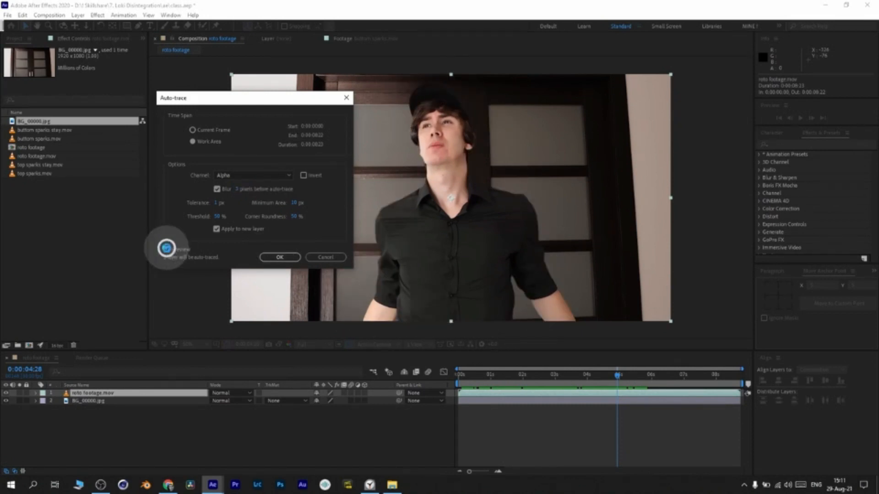
pyautogui.click(167, 249)
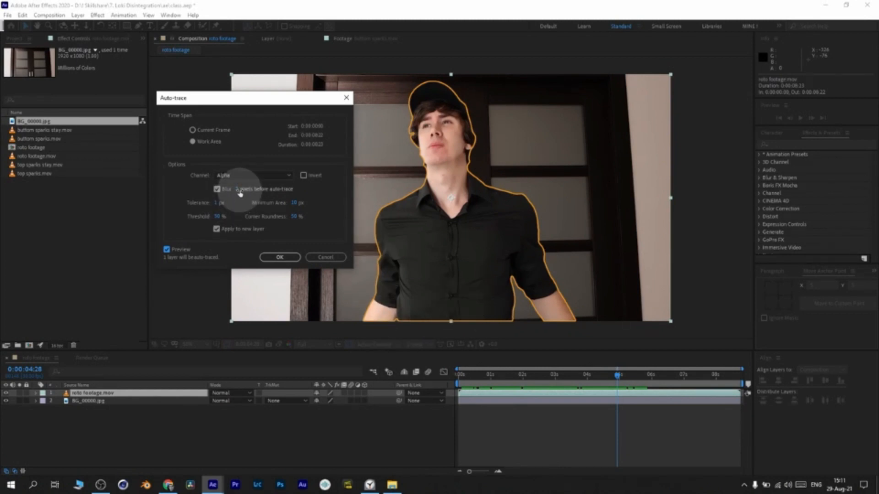
# Try a much stronger blur for the Auto-trace outline.
pyautogui.moveTo(240, 193); pyautogui.dragTo(300, 193)
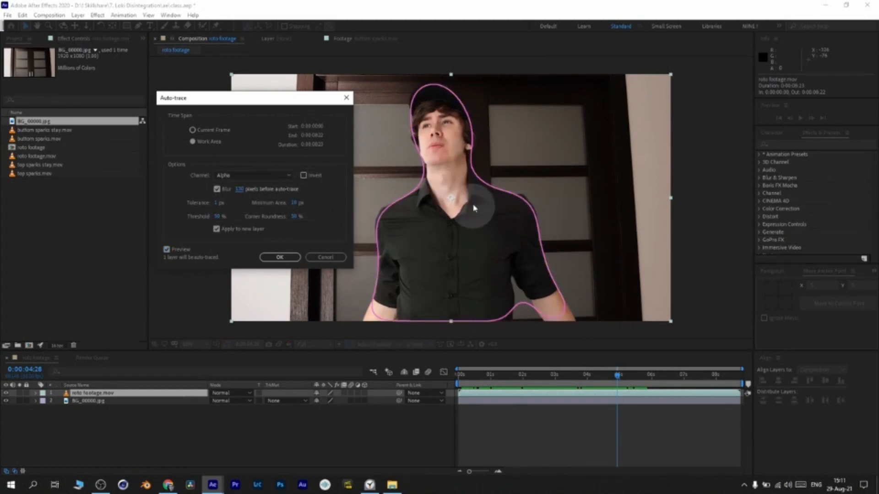
pyautogui.click(241, 189)
pyautogui.click(166, 209)
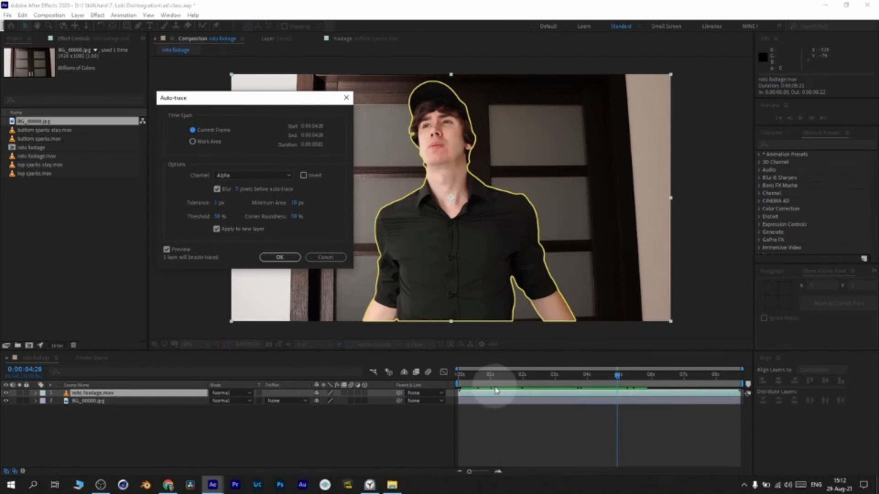
# Auto-trace the actor's alpha for the current frame only, applying the mask to the roto footage.mov layer instead of a new layer.
pyautogui.click(217, 229)
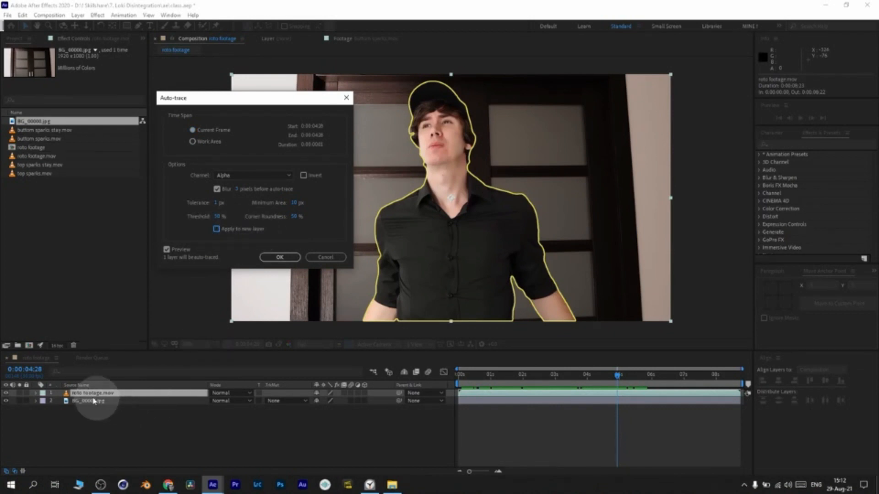
pyautogui.click(280, 257)
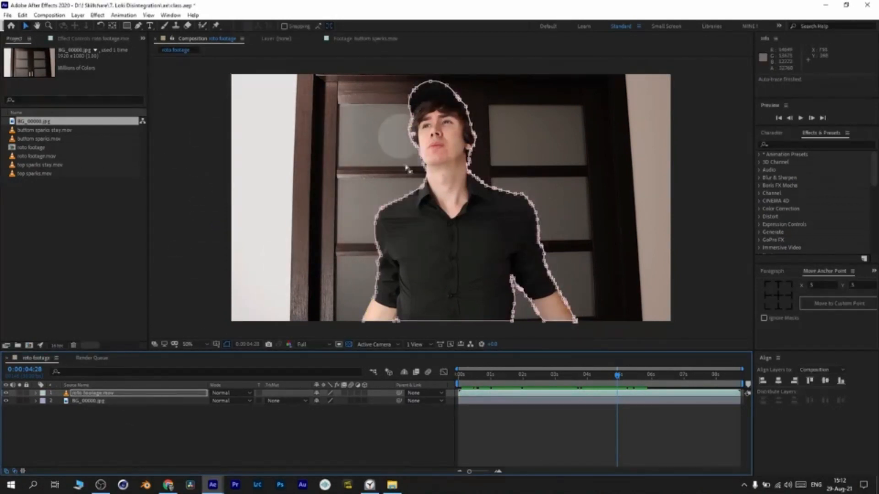
# Reveal the traced mask on the roto footage.mov layer and set its mode to Subtract.
pyautogui.click(155, 396)
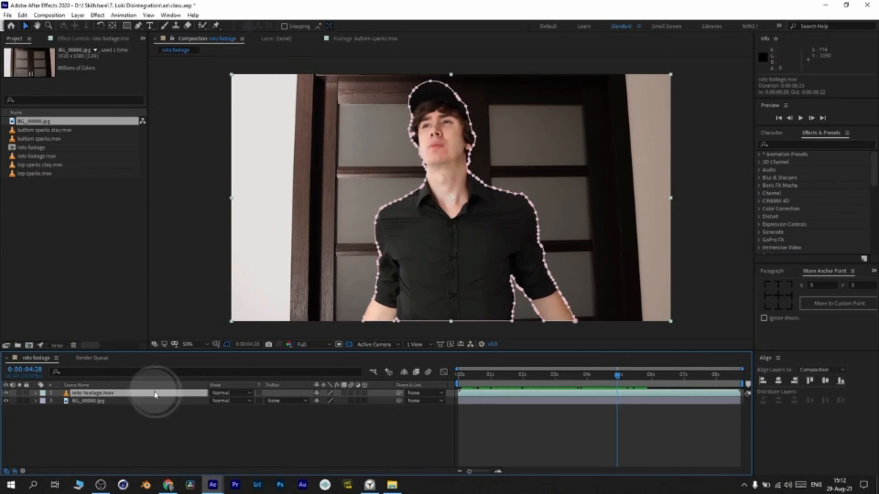
pyautogui.press('m')
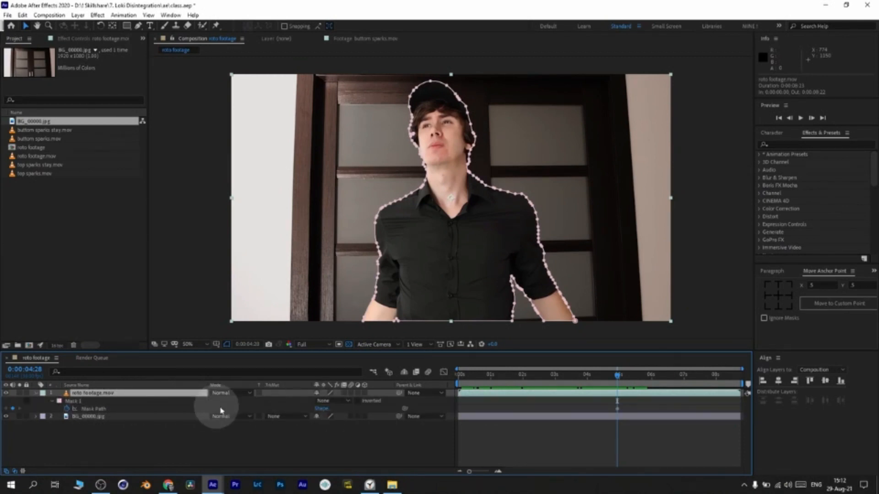
pyautogui.click(326, 401)
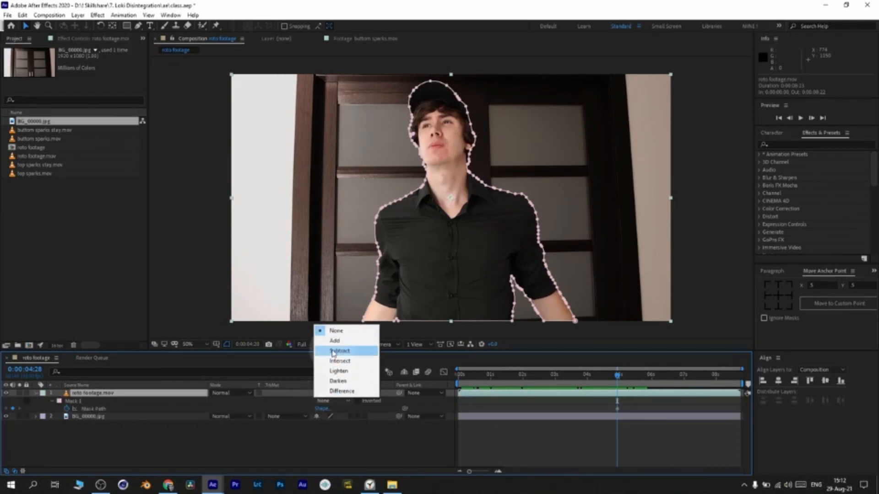
pyautogui.click(333, 352)
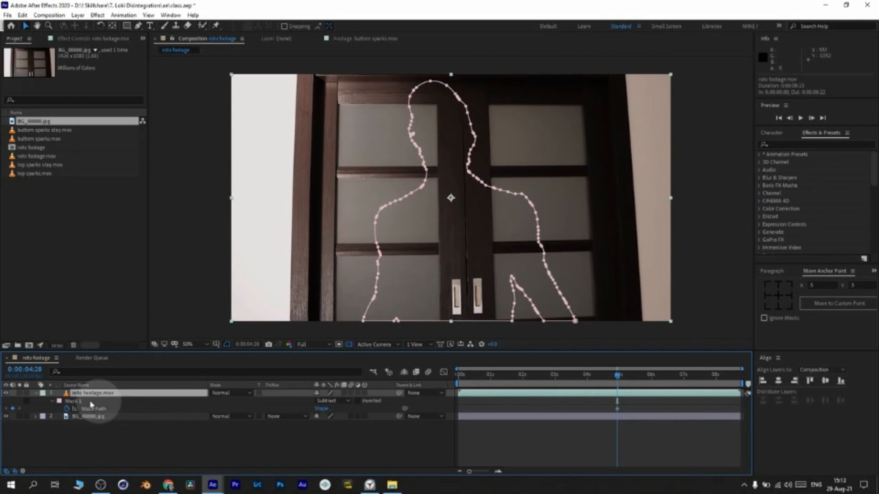
# Lower the Mask Expansion of Mask 1 to a negative value large enough to bring the whole actor back.
pyautogui.click(53, 401)
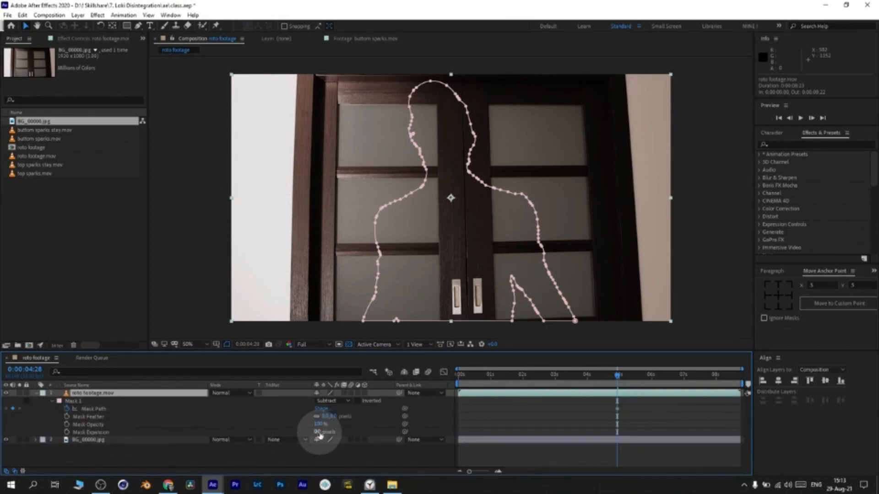
pyautogui.moveTo(318, 435); pyautogui.dragTo(206, 452)
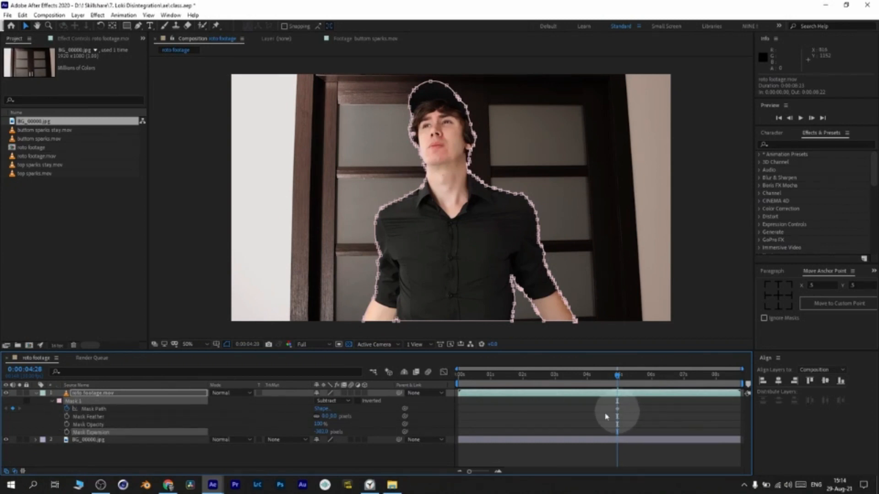
# Remove the Mask Path animation from Mask 1 and keyframe its Mask Expansion at 0:00:04:28.
pyautogui.click(69, 411)
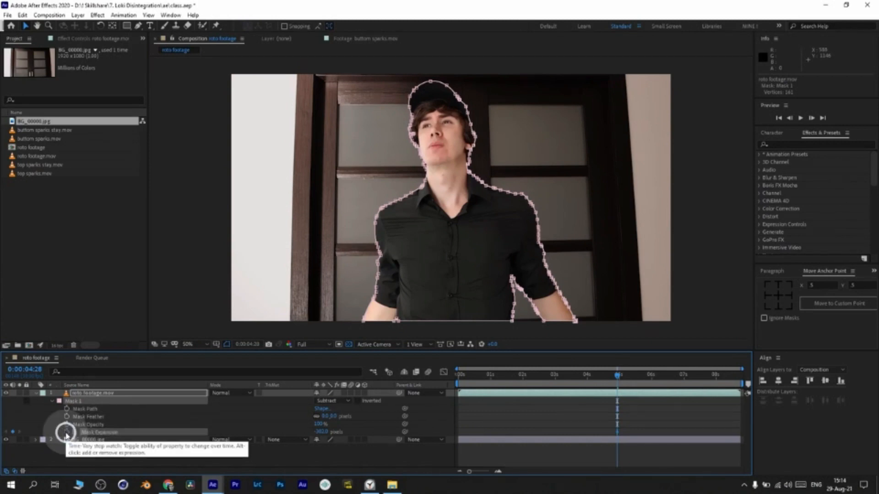
pyautogui.moveTo(612, 427); pyautogui.dragTo(624, 441)
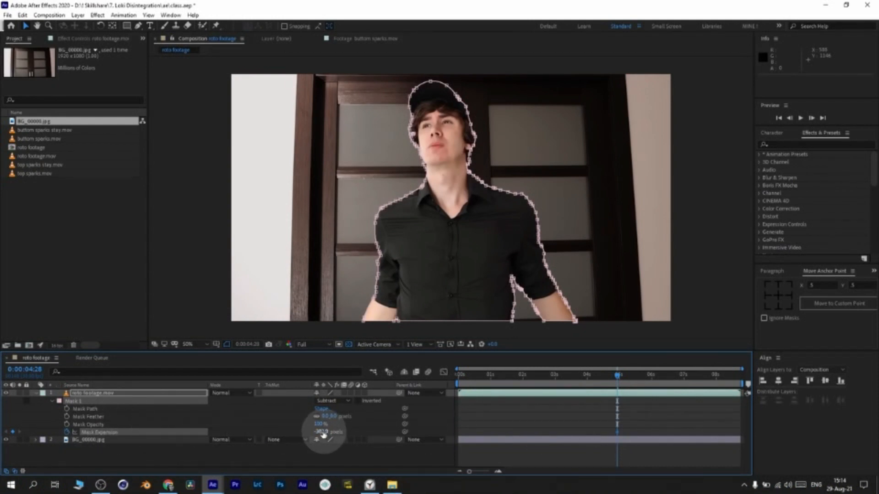
pyautogui.moveTo(610, 424); pyautogui.dragTo(622, 440)
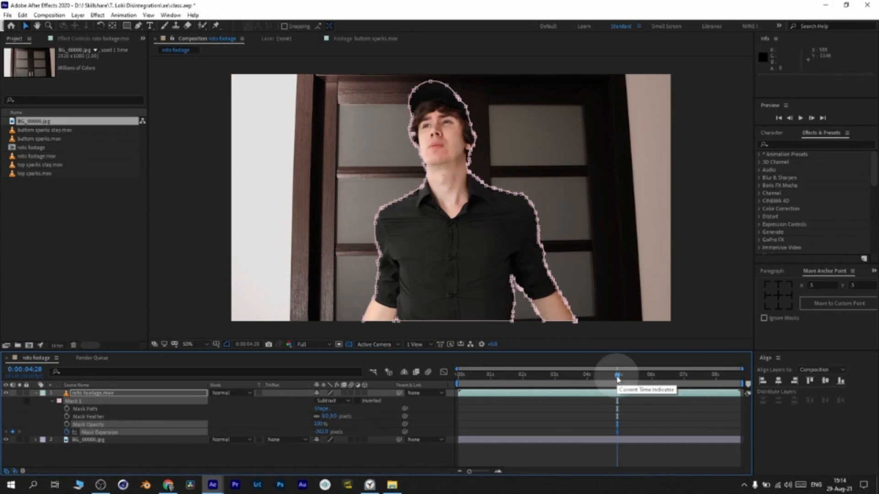
# Move Mask 1's Mask Expansion keyframe to 0:00:02:10 and raise the expansion to 53 pixels at 0:00:05:09, erasing the actor.
pyautogui.moveTo(618, 436); pyautogui.dragTo(534, 433)
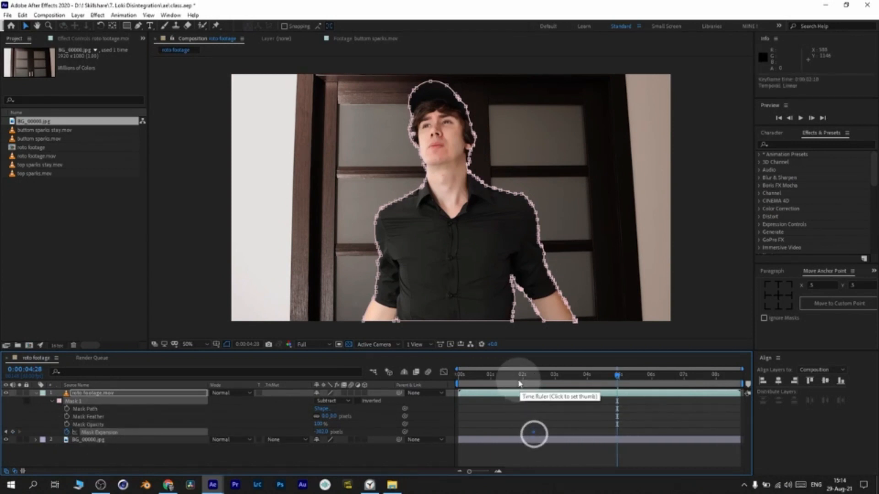
pyautogui.moveTo(521, 380)
pyautogui.mouseDown()
pyautogui.moveTo(471, 377)
pyautogui.moveTo(520, 374)
pyautogui.moveTo(529, 386)
pyautogui.mouseUp()
pyautogui.click(320, 434)
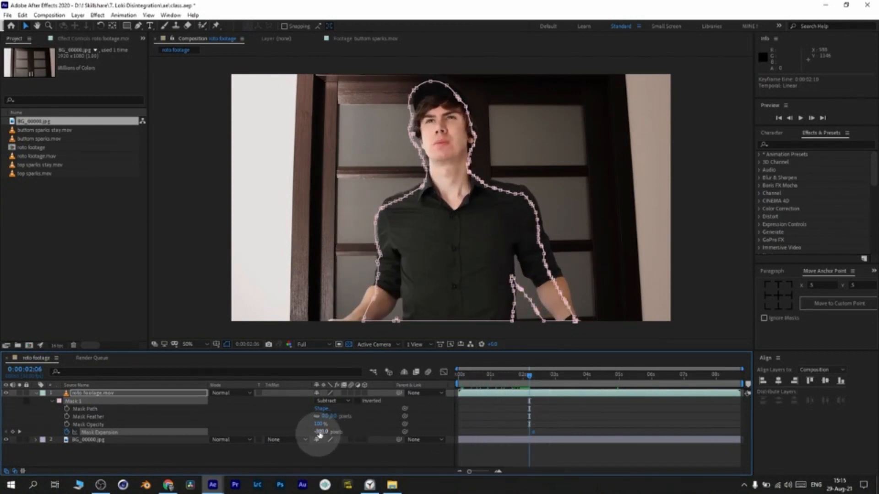
pyautogui.click(626, 377)
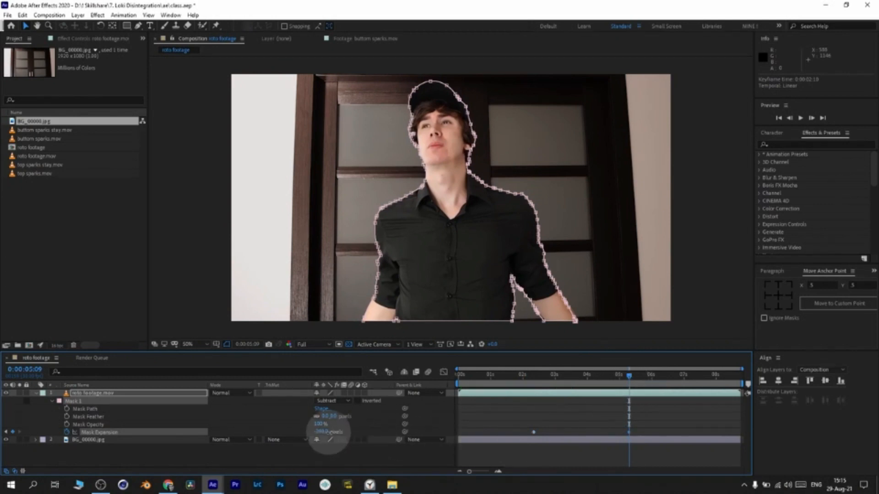
pyautogui.moveTo(347, 433); pyautogui.dragTo(489, 434)
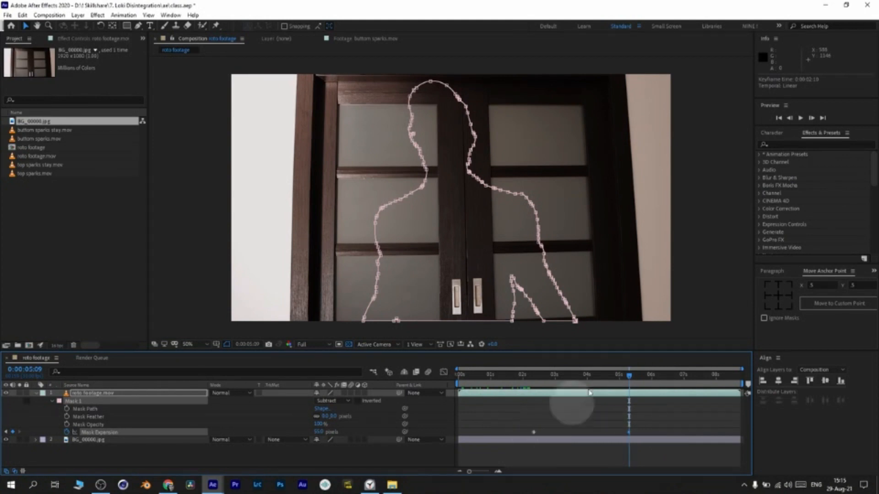
# Retime the two Mask Expansion keyframes to 0:00:01:00 and 0:00:05:06, and check the partly erased actor at 0:00:03:24.
pyautogui.moveTo(620, 376); pyautogui.dragTo(490, 431)
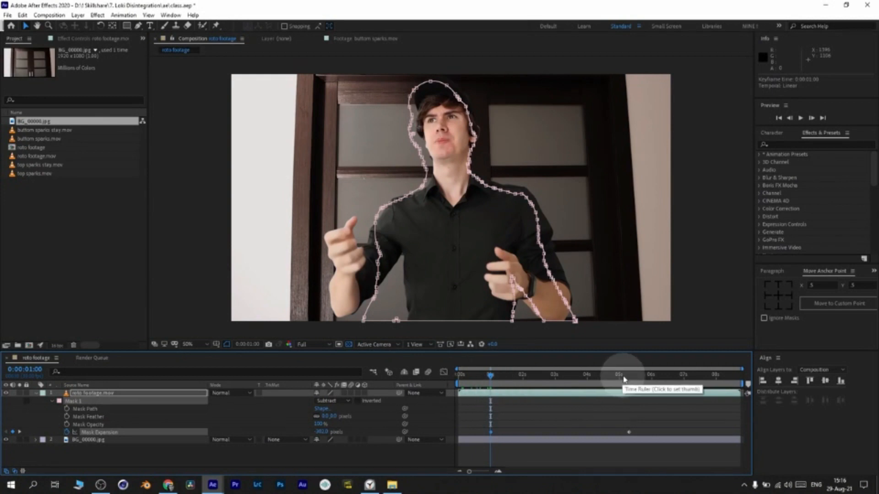
pyautogui.moveTo(624, 379); pyautogui.dragTo(625, 424)
pyautogui.moveTo(627, 433); pyautogui.dragTo(626, 432)
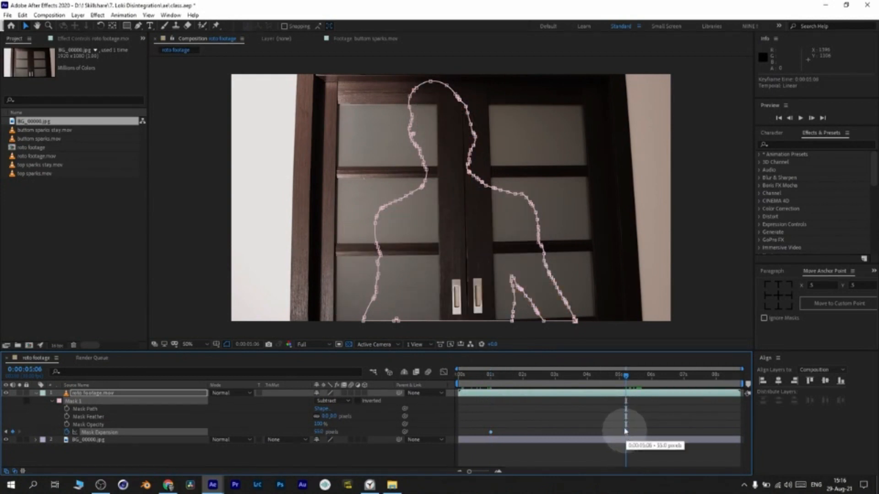
pyautogui.moveTo(625, 375); pyautogui.dragTo(582, 403)
pyautogui.click(395, 457)
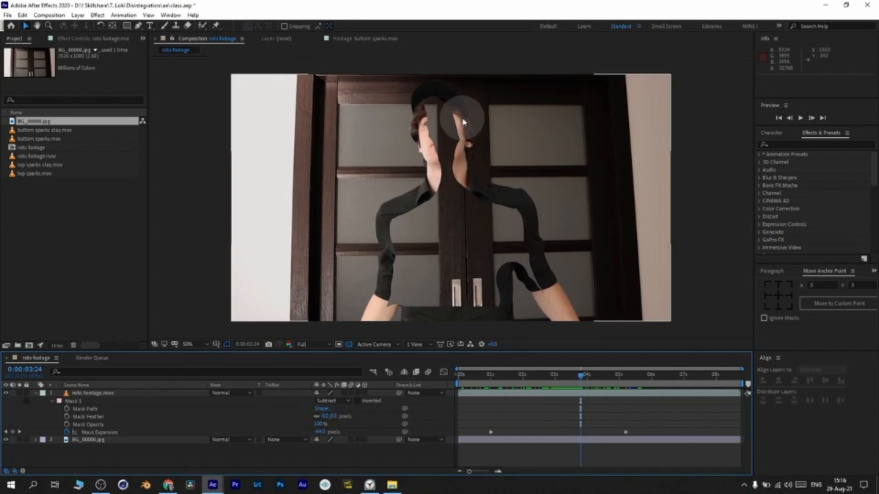
# Duplicate the roto footage.mov layer and delete Mask 1 from the upper copy.
pyautogui.click(519, 396)
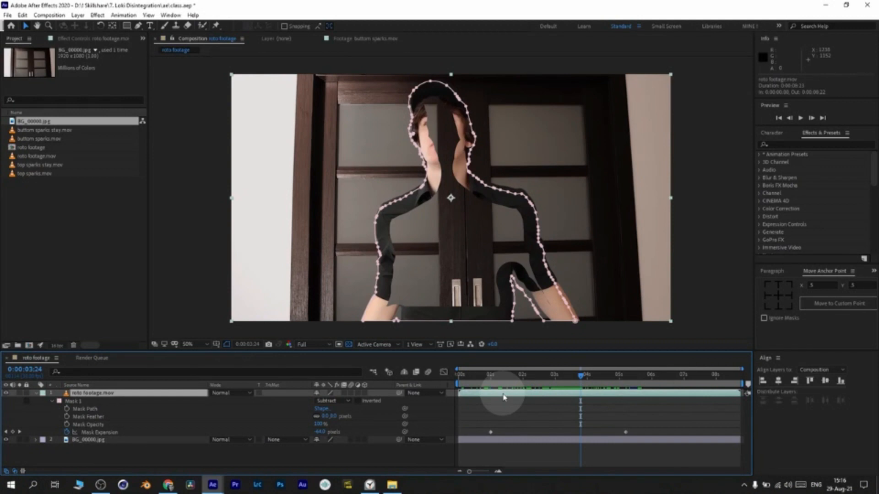
pyautogui.hotkey('ctrl', 'd')
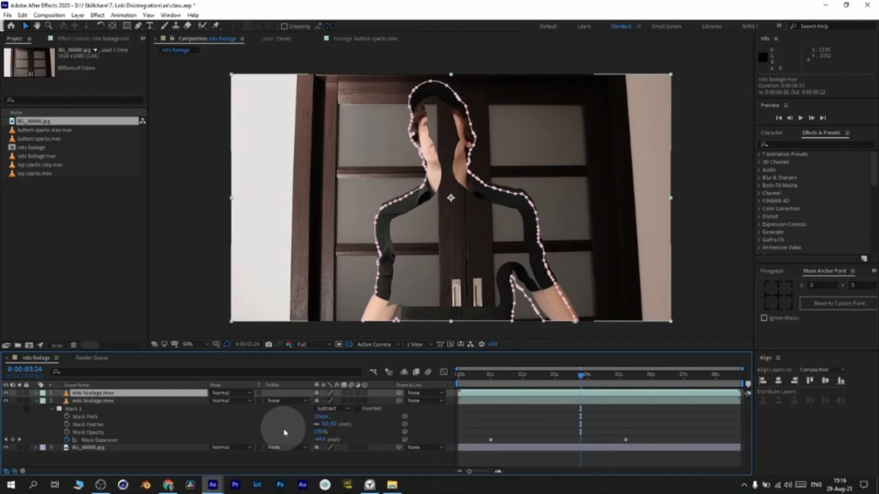
pyautogui.click(112, 392)
pyautogui.press('m')
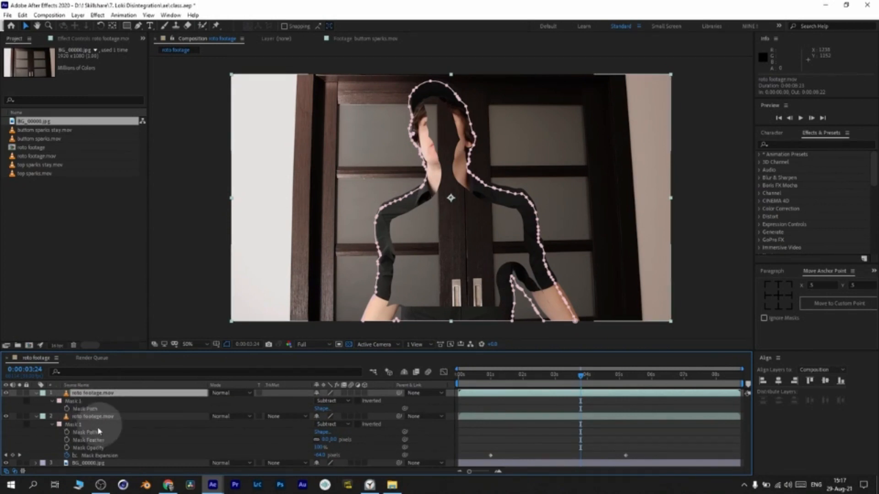
pyautogui.click(76, 401)
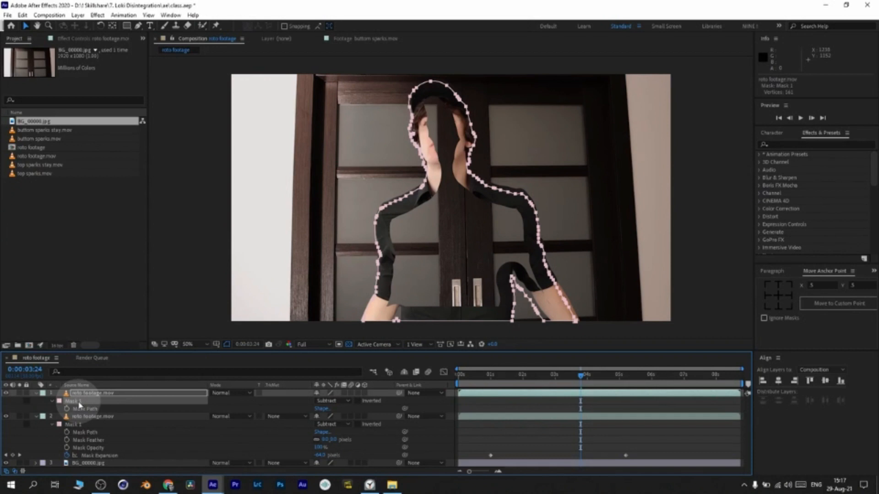
pyautogui.press('Delete')
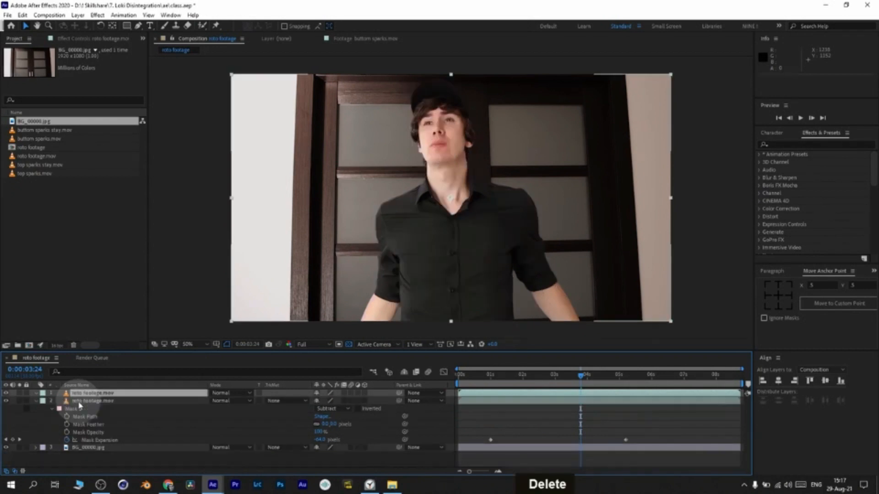
# Hide the masked roto footage.mov layer and rename it "buttom part", and rename the unmasked copy "top part".
pyautogui.click(36, 402)
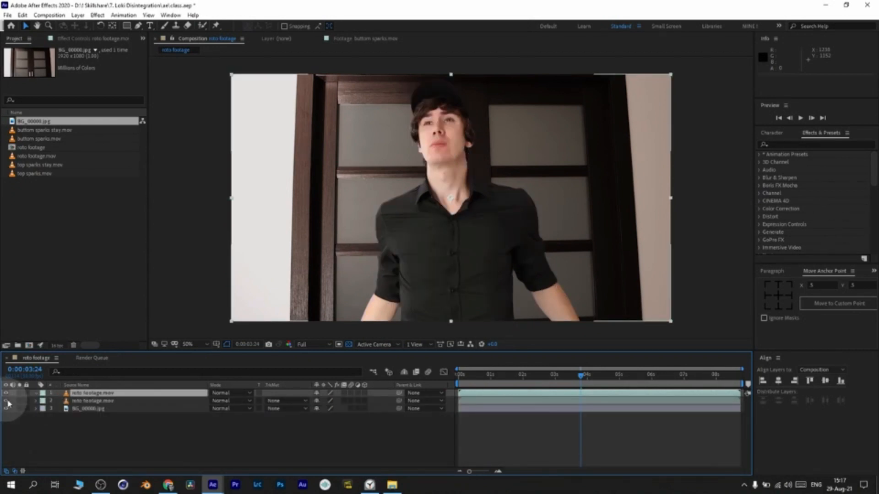
pyautogui.click(70, 401)
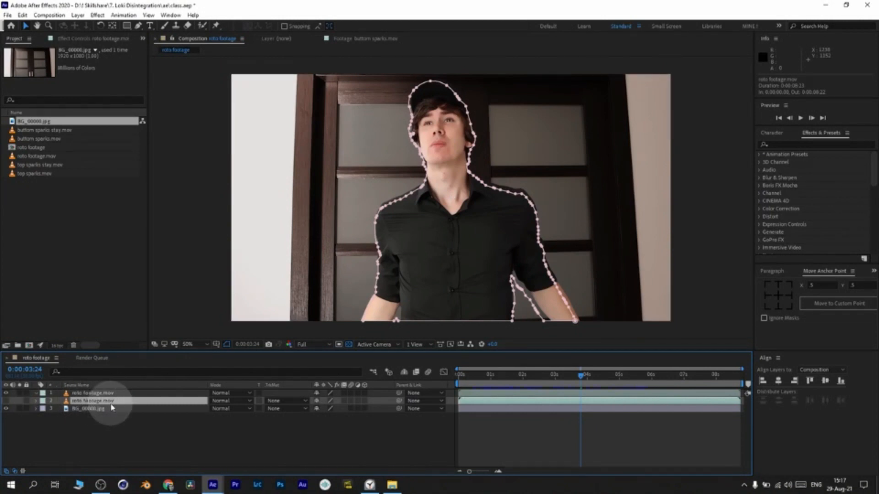
pyautogui.press('Return')
pyautogui.write('bu')
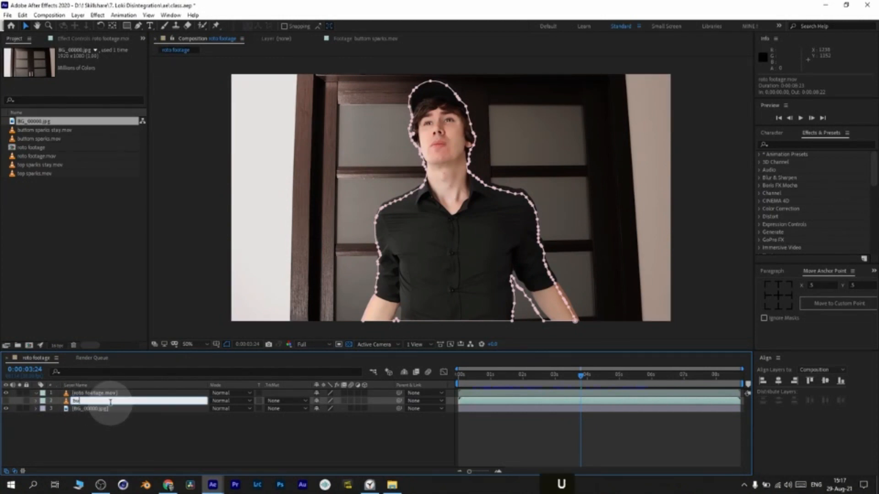
pyautogui.write('ttom part')
pyautogui.click(114, 394)
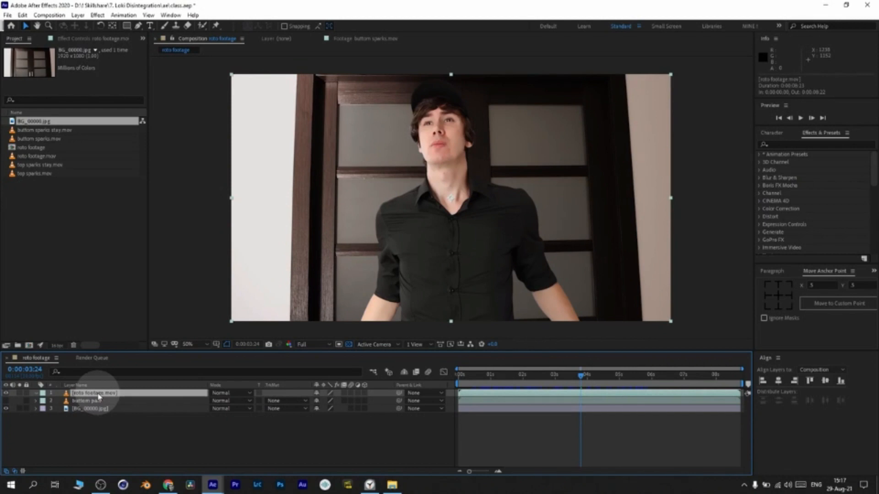
pyautogui.press('Return')
pyautogui.write('top part')
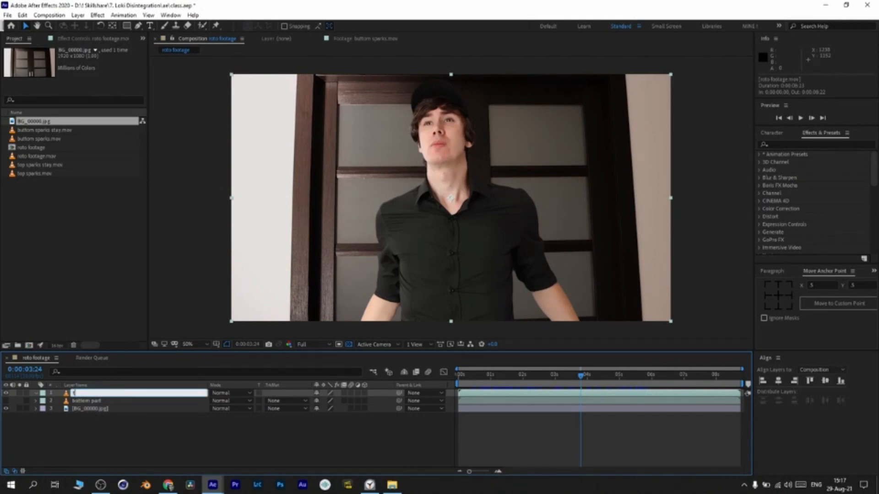
pyautogui.press('Return')
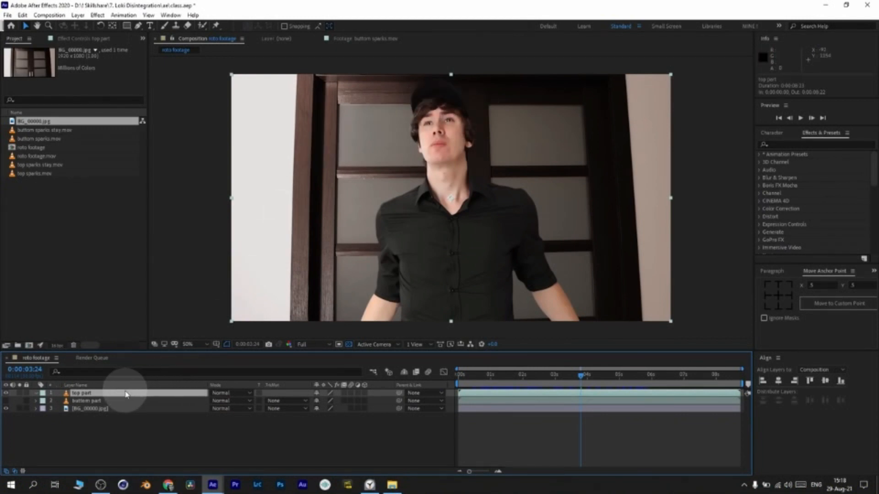
# Draw a closed, flat oval mask with the Pen tool across the actor's forehead and upper face on the top part layer.
pyautogui.click(138, 27)
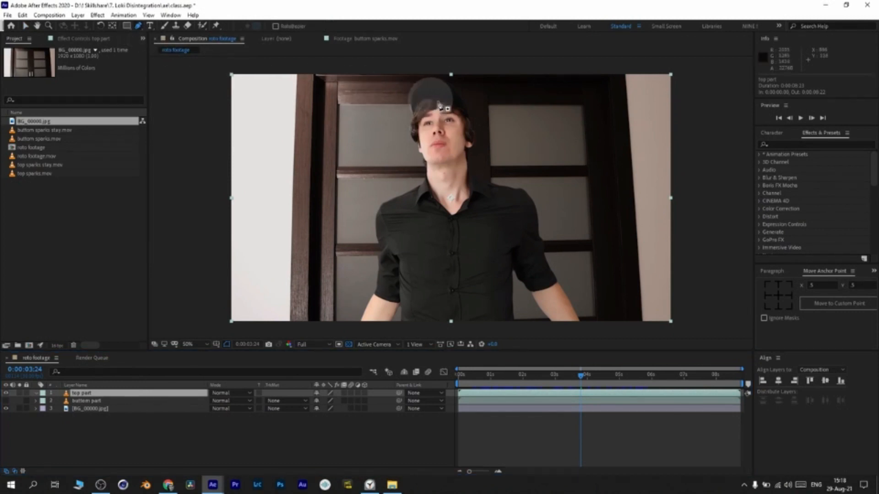
pyautogui.click(472, 109)
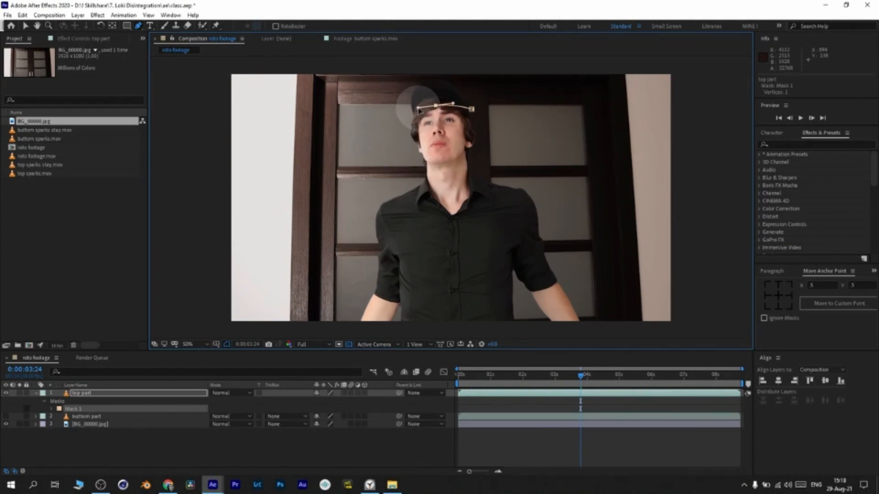
pyautogui.click(399, 124)
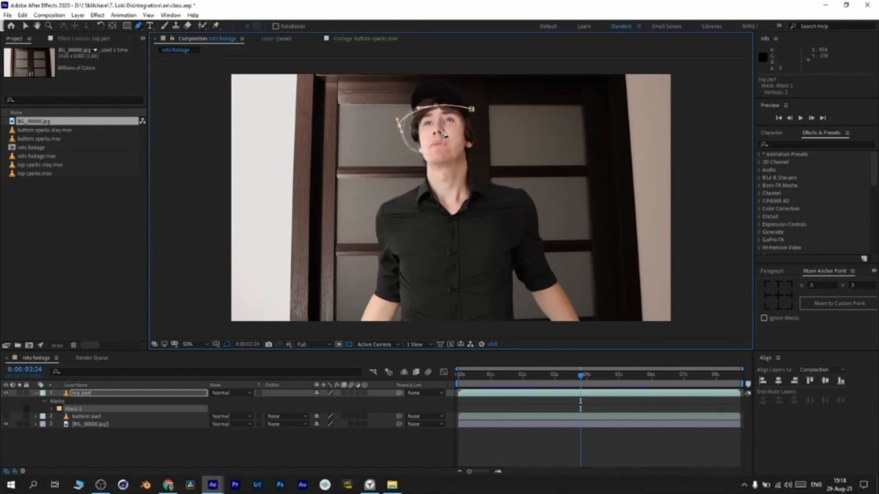
pyautogui.moveTo(441, 135); pyautogui.dragTo(456, 134)
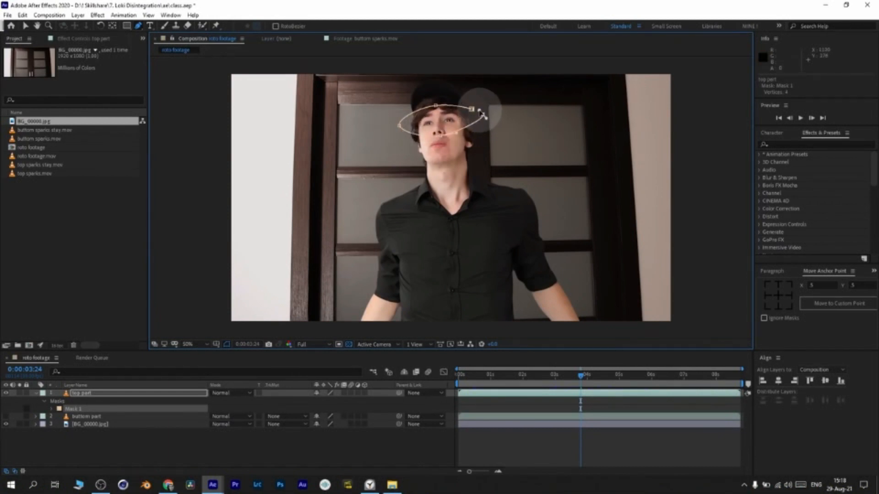
pyautogui.hotkey('ctrl', 'z')
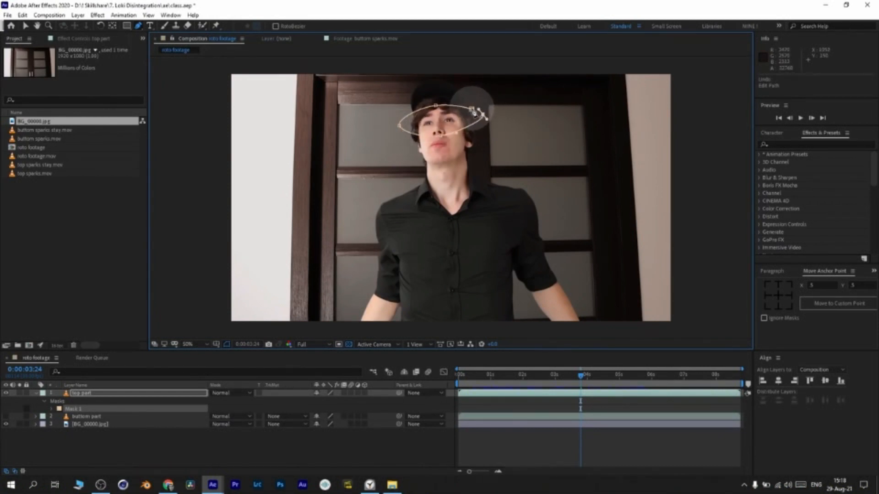
pyautogui.click(473, 110)
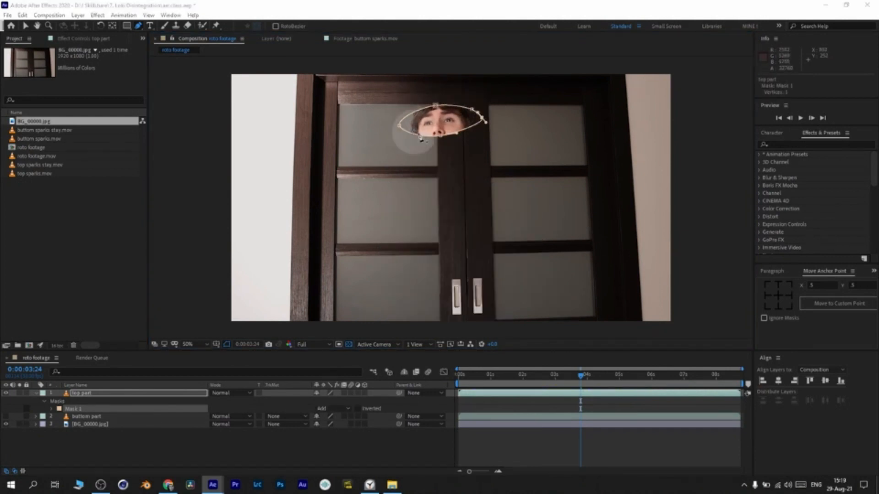
# Show the buttom part layer again and set the Mask Expansion of the top part layer's mask to 225 pixels.
pyautogui.click(6, 416)
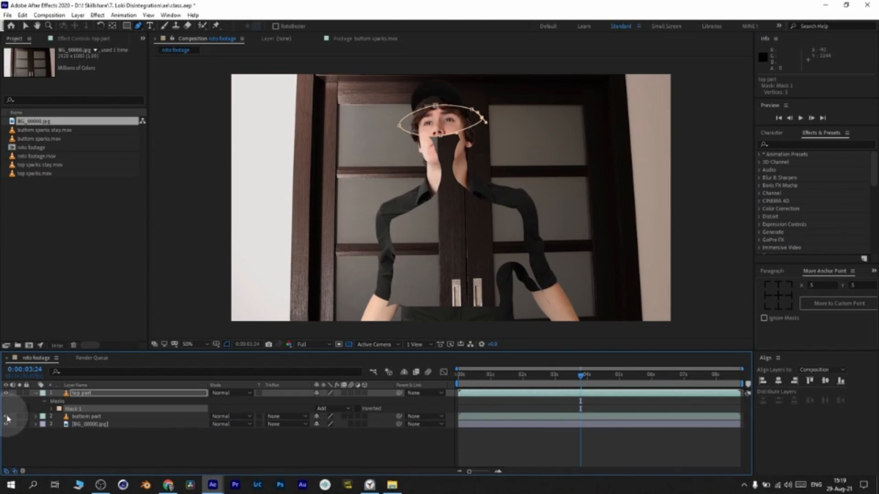
pyautogui.click(53, 409)
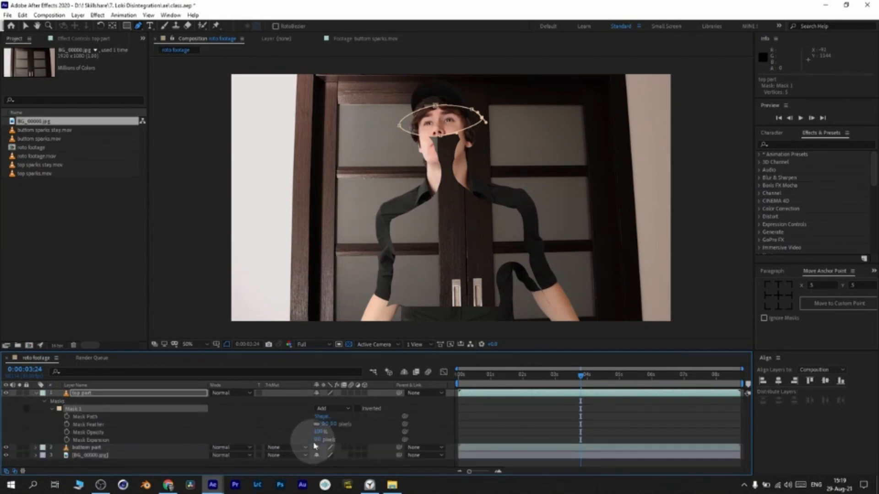
pyautogui.moveTo(319, 440); pyautogui.dragTo(387, 439)
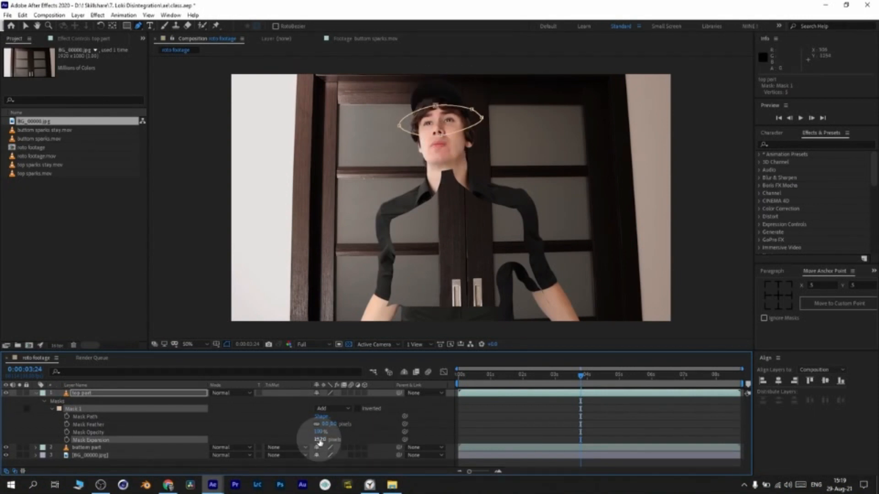
pyautogui.moveTo(319, 443); pyautogui.dragTo(358, 442)
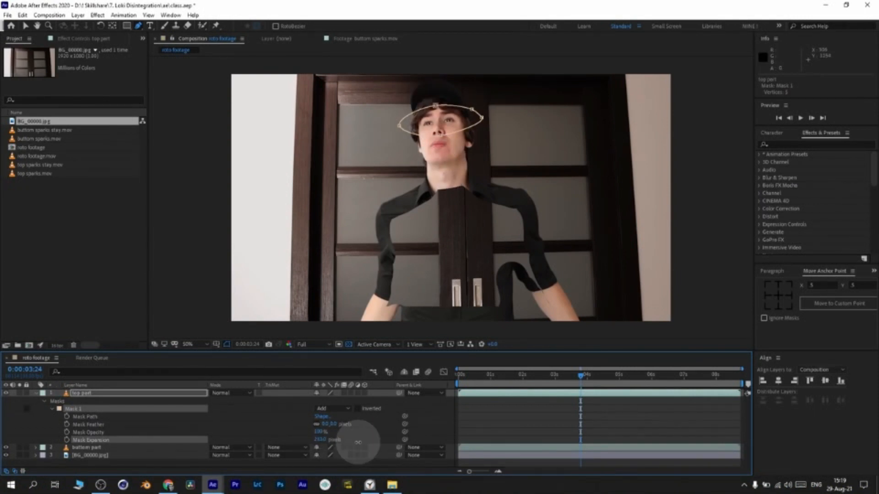
pyautogui.click(318, 441)
pyautogui.write('22.5')
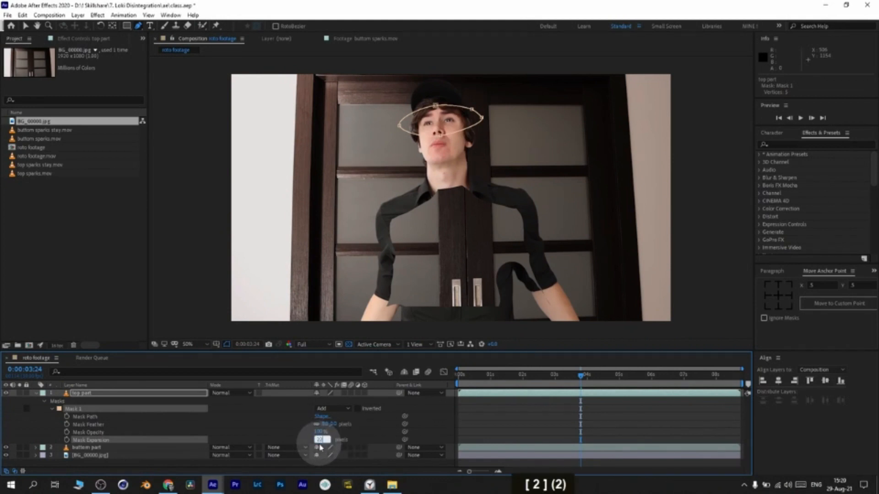
pyautogui.press('Return')
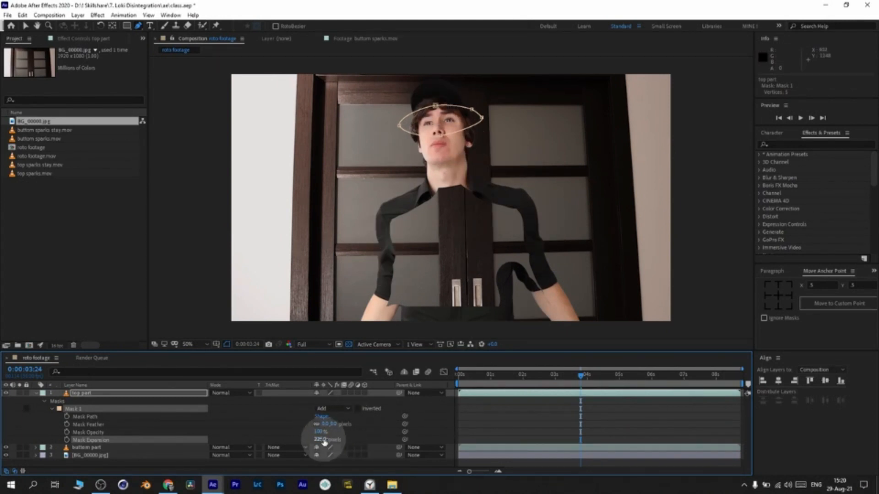
# Keyframe the top part's Mask Expansion at 0:00:02:23 and lower it to a negative value at 0:00:06:03 so the head vanishes.
pyautogui.click(66, 440)
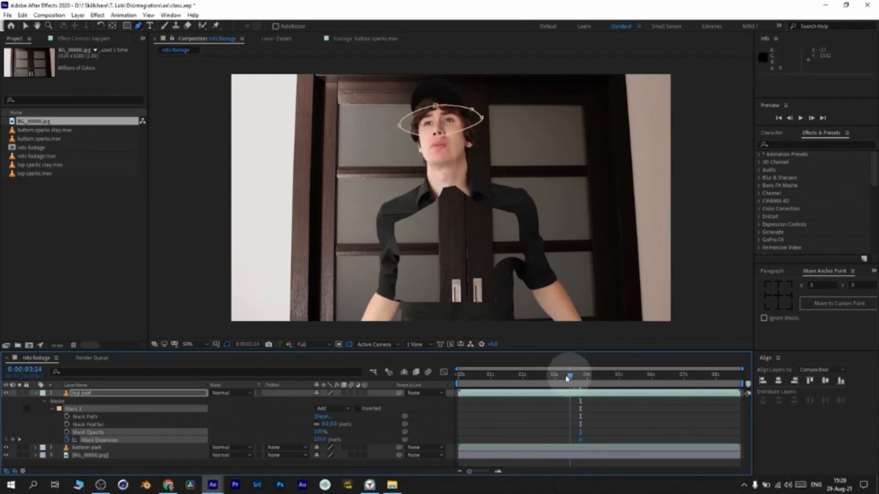
pyautogui.moveTo(567, 376); pyautogui.dragTo(548, 378)
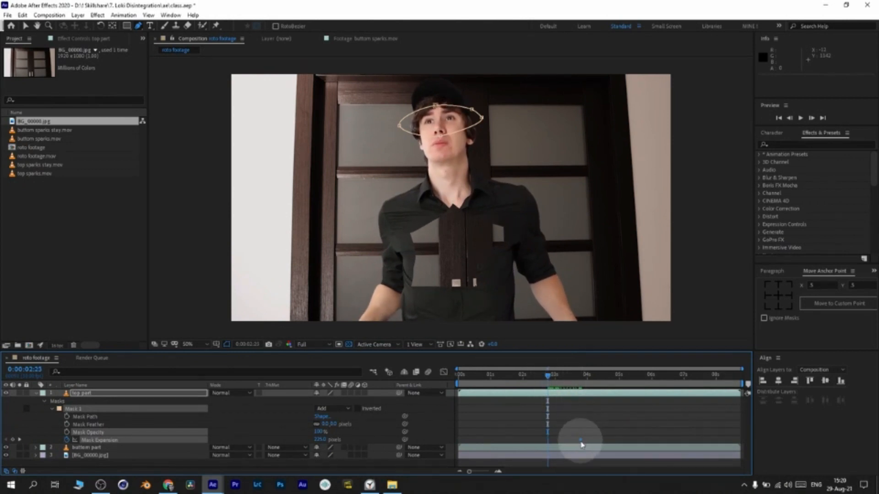
pyautogui.moveTo(581, 444); pyautogui.dragTo(547, 440)
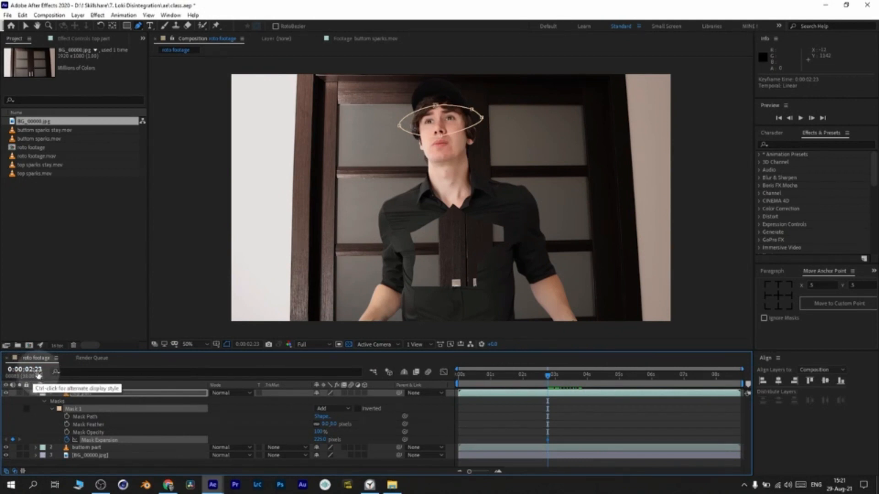
pyautogui.click(655, 377)
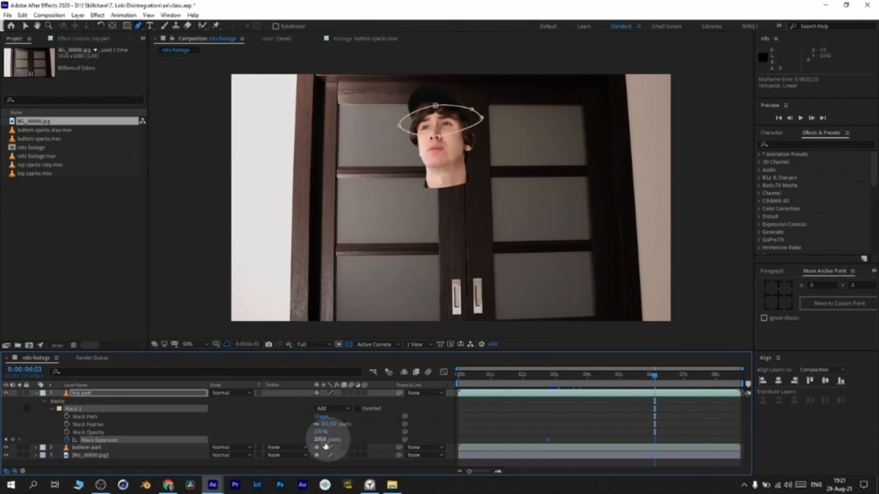
pyautogui.moveTo(310, 442); pyautogui.dragTo(200, 433)
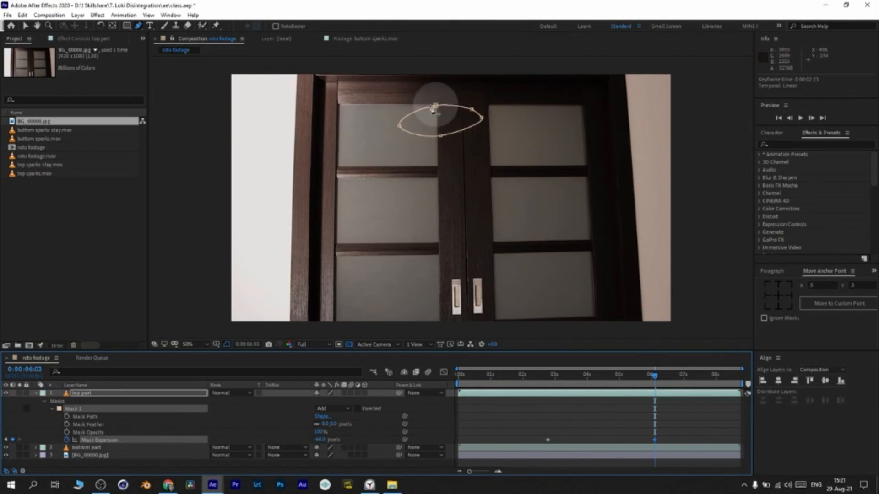
# Fine-tune the top part's Mask Expansion at 0:00:06:03 and shift its whole oval mask slightly down and left over the face.
pyautogui.moveTo(321, 439)
pyautogui.mouseDown()
pyautogui.moveTo(238, 438)
pyautogui.moveTo(318, 438)
pyautogui.mouseUp()
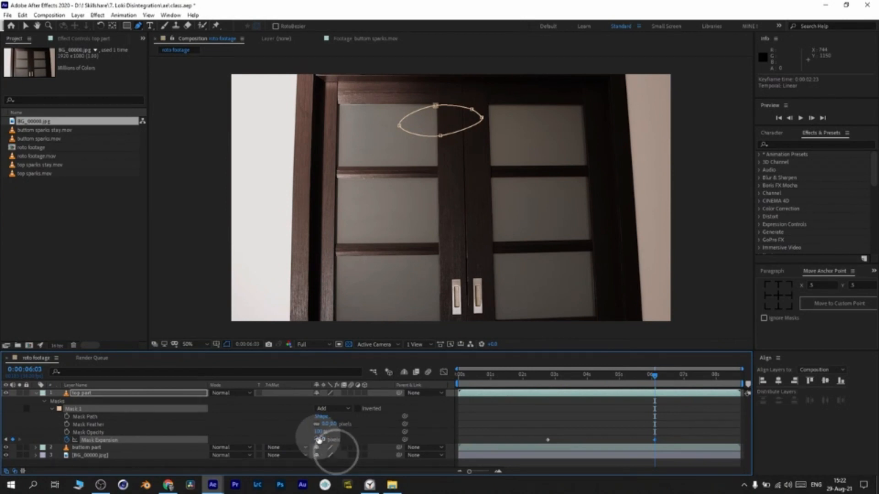
pyautogui.moveTo(655, 376)
pyautogui.mouseDown()
pyautogui.moveTo(583, 377)
pyautogui.moveTo(638, 375)
pyautogui.mouseUp()
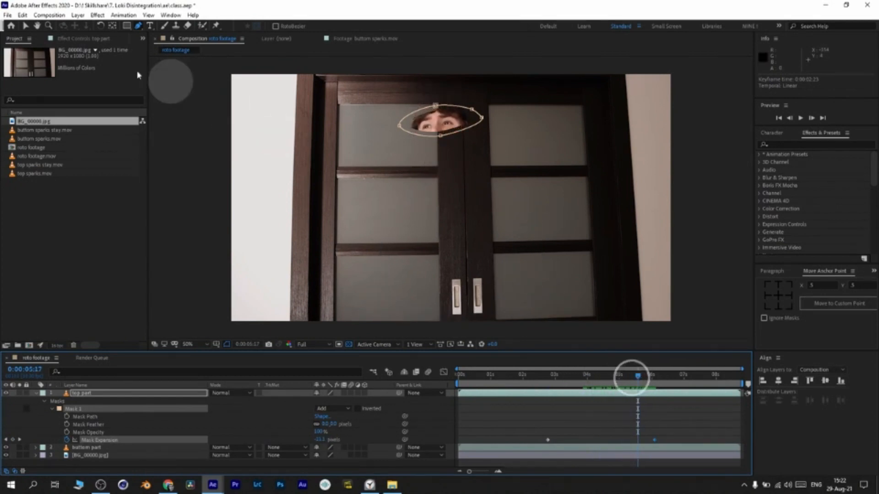
pyautogui.click(25, 26)
pyautogui.click(400, 126)
pyautogui.doubleClick(398, 127)
pyautogui.click(632, 376)
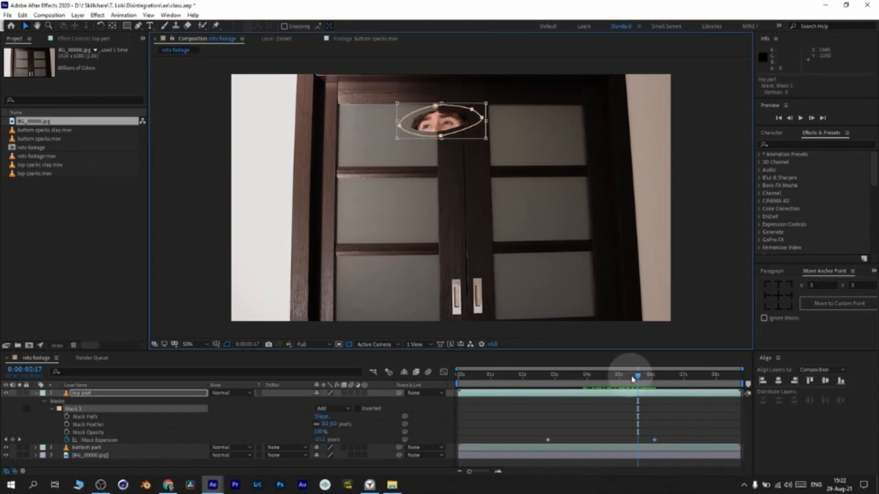
pyautogui.moveTo(639, 379); pyautogui.dragTo(650, 381)
pyautogui.click(433, 106)
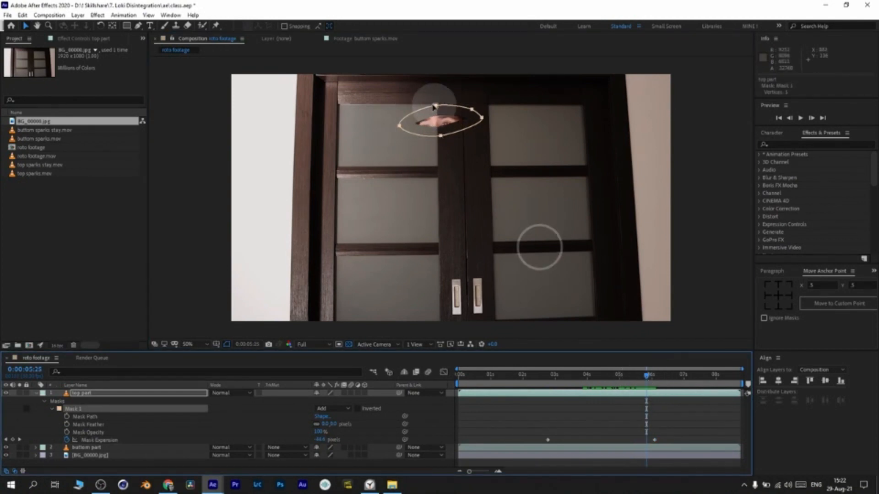
pyautogui.moveTo(436, 106); pyautogui.dragTo(436, 109)
pyautogui.moveTo(646, 379); pyautogui.dragTo(649, 380)
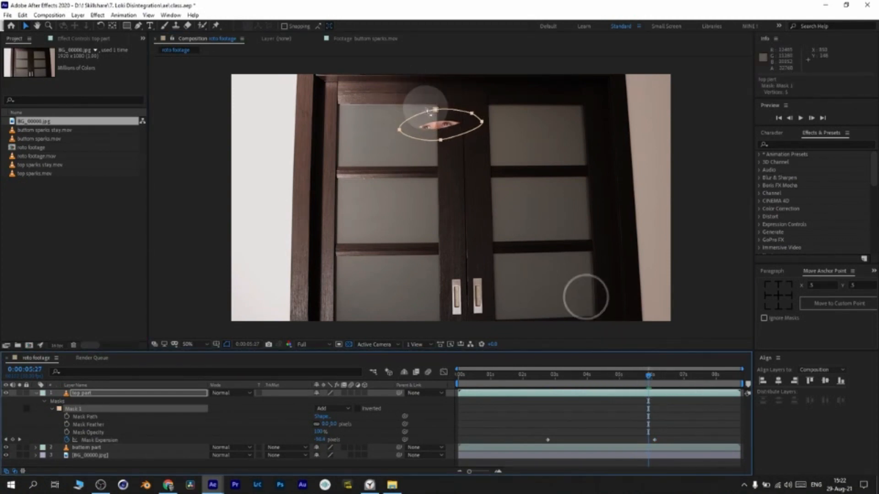
pyautogui.moveTo(438, 111); pyautogui.dragTo(435, 111)
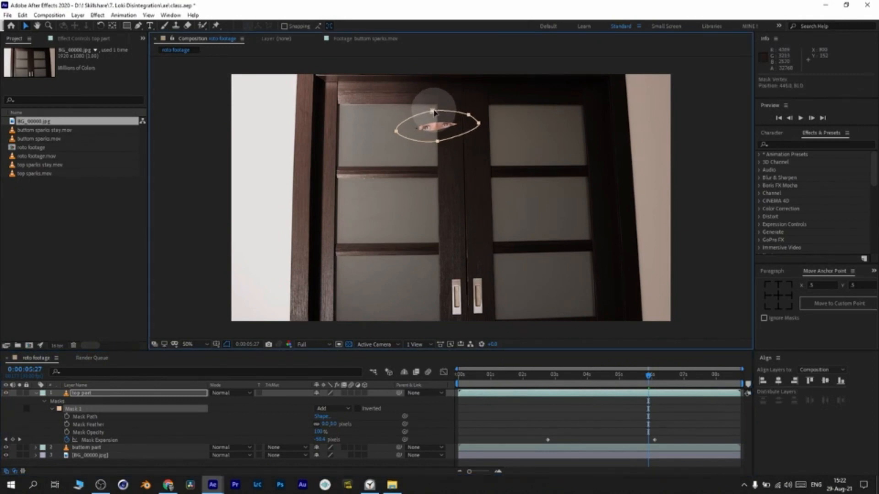
# Play back and scrub through the composition to check how the body and head are erased over time.
pyautogui.moveTo(650, 375); pyautogui.dragTo(605, 375)
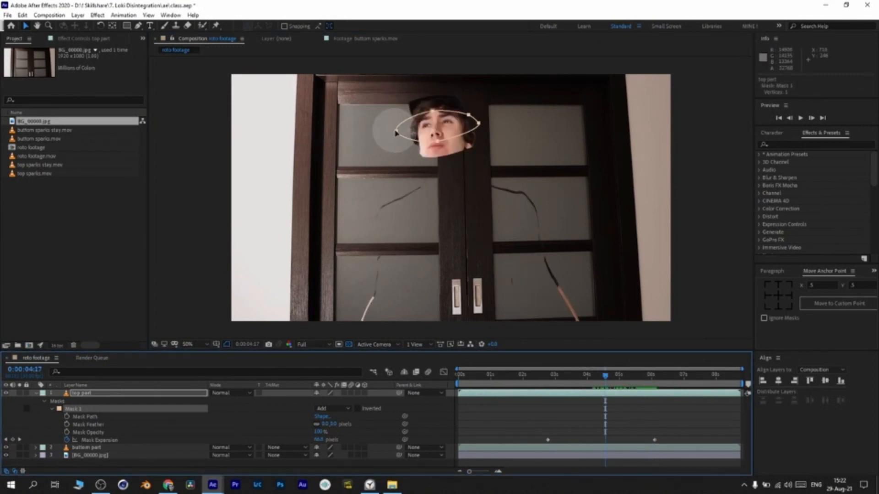
pyautogui.doubleClick(396, 133)
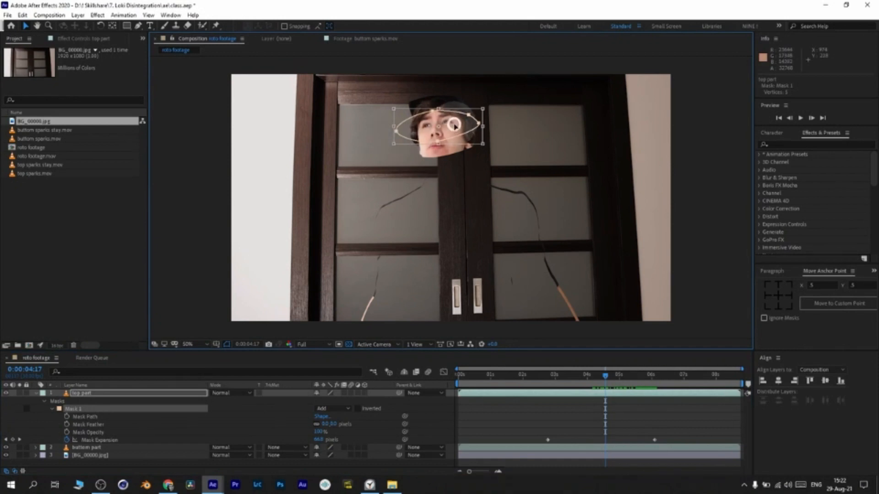
pyautogui.click(517, 376)
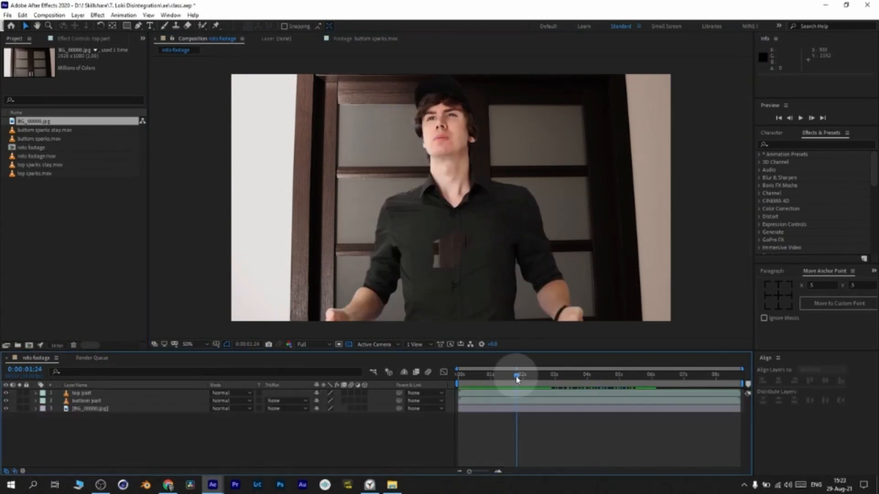
pyautogui.press('KP_0')
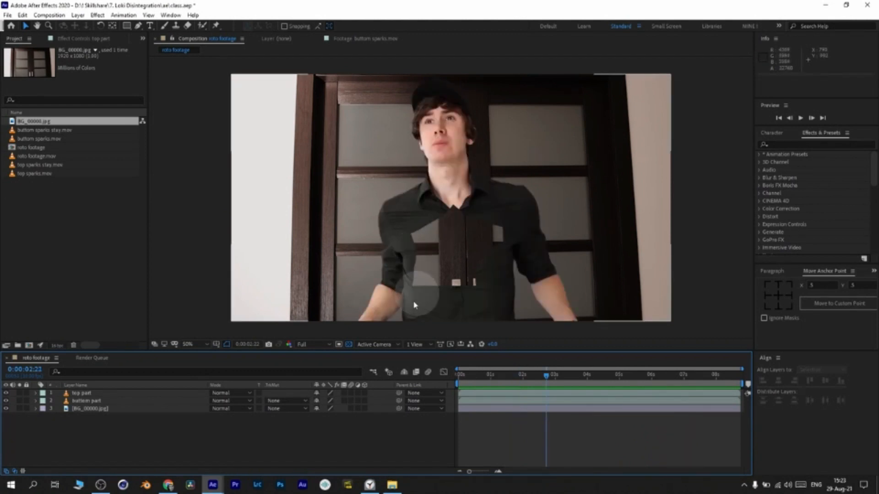
pyautogui.moveTo(553, 379); pyautogui.dragTo(562, 385)
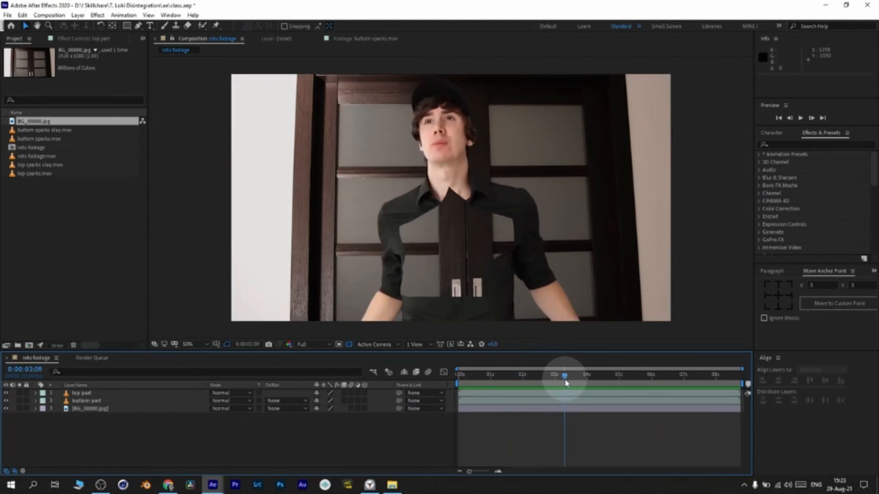
pyautogui.moveTo(563, 384); pyautogui.dragTo(611, 388)
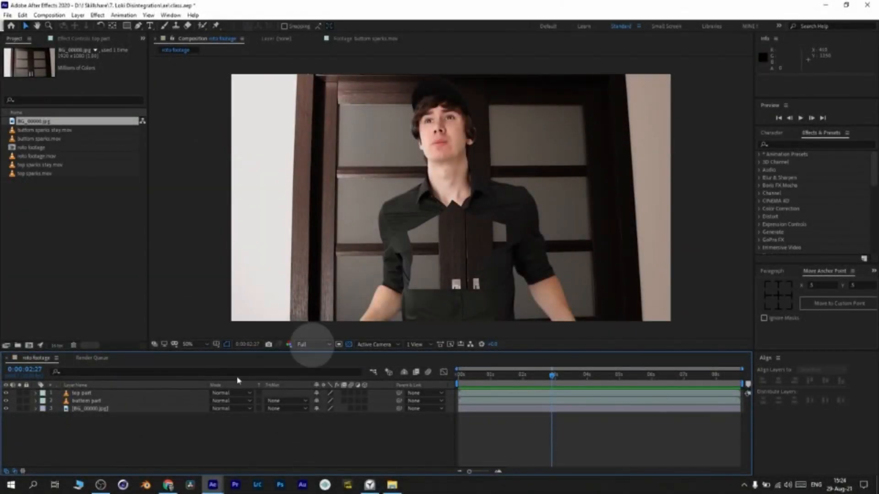
# Duplicate the top part and buttom part layers and place both copies directly above the BG_00000.jpg background layer.
pyautogui.click(82, 392)
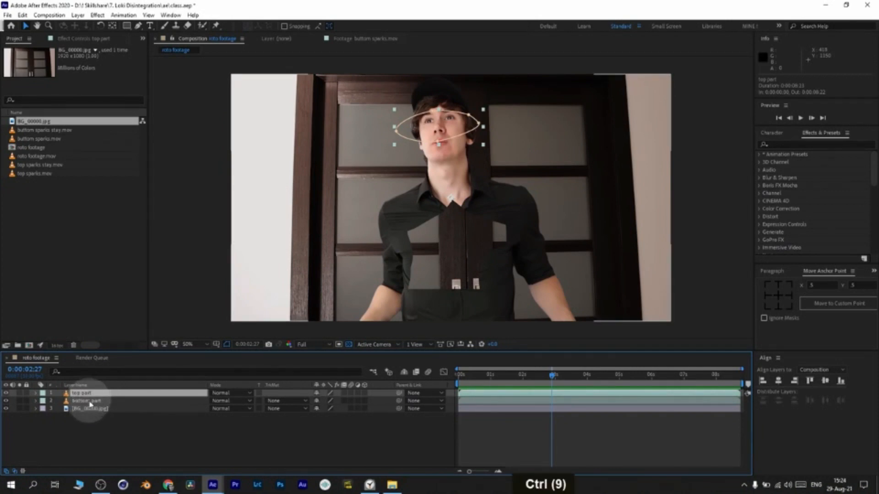
pyautogui.keyDown('ctrl'); pyautogui.click(90, 402); pyautogui.keyUp('ctrl')
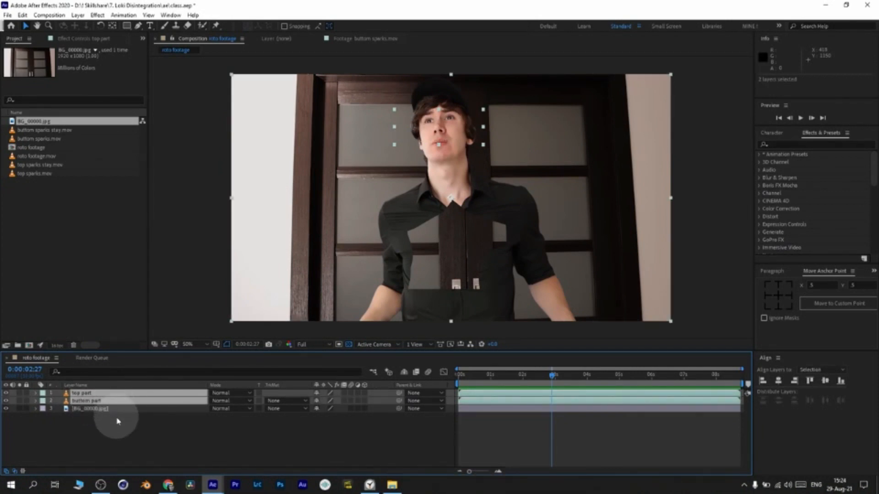
pyautogui.hotkey('ctrl', 'd')
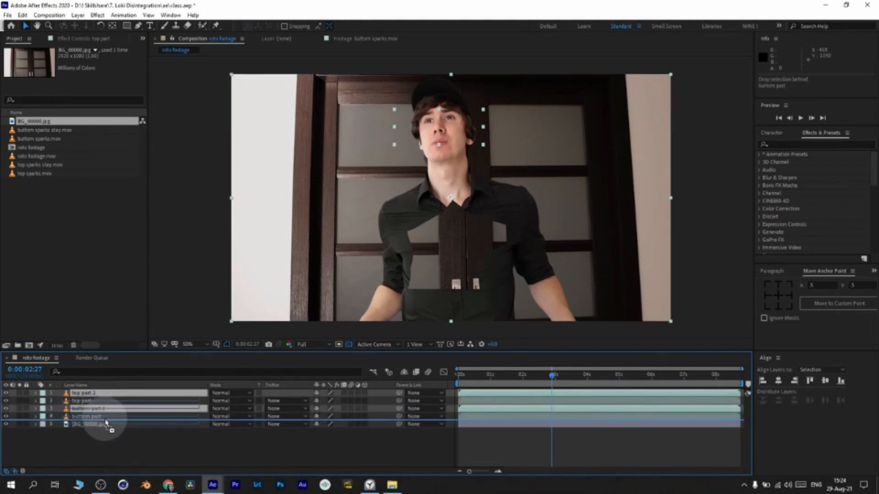
pyautogui.click(94, 442)
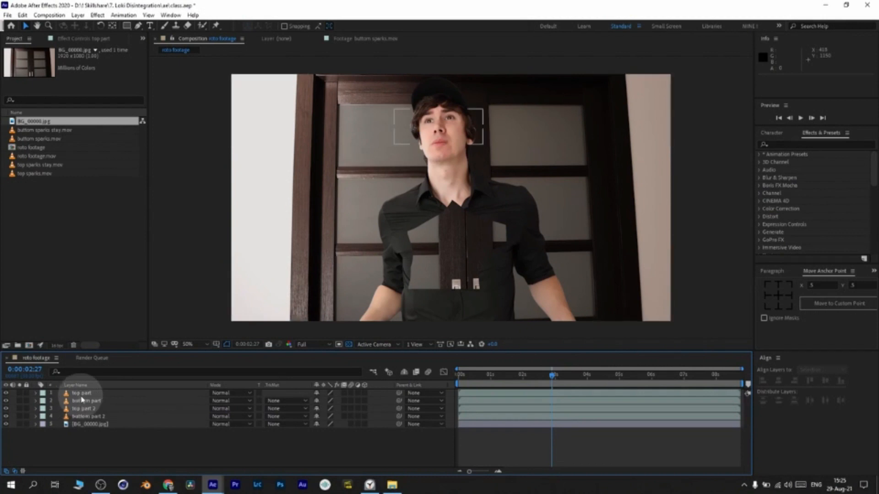
# Hide the top part, buttom part and top part 2 layers, leaving buttom part 2 and the background visible.
pyautogui.click(6, 393)
pyautogui.click(6, 400)
pyautogui.click(86, 408)
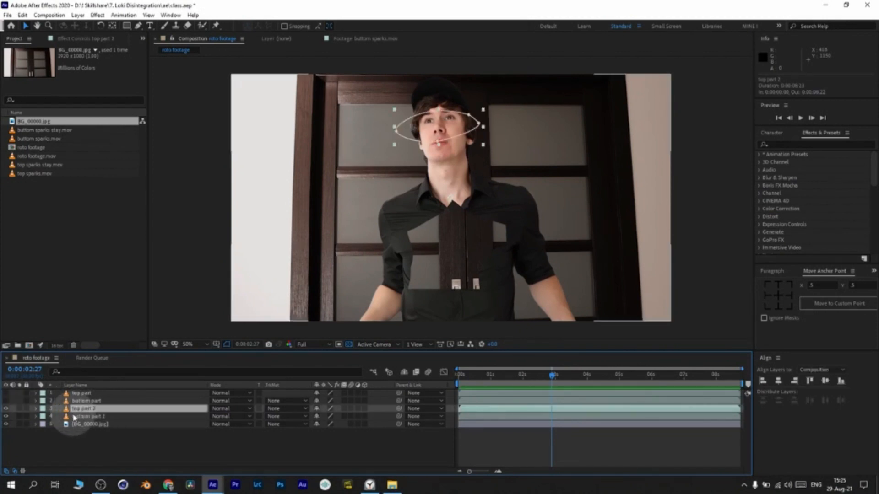
pyautogui.click(6, 408)
pyautogui.click(86, 416)
pyautogui.click(300, 440)
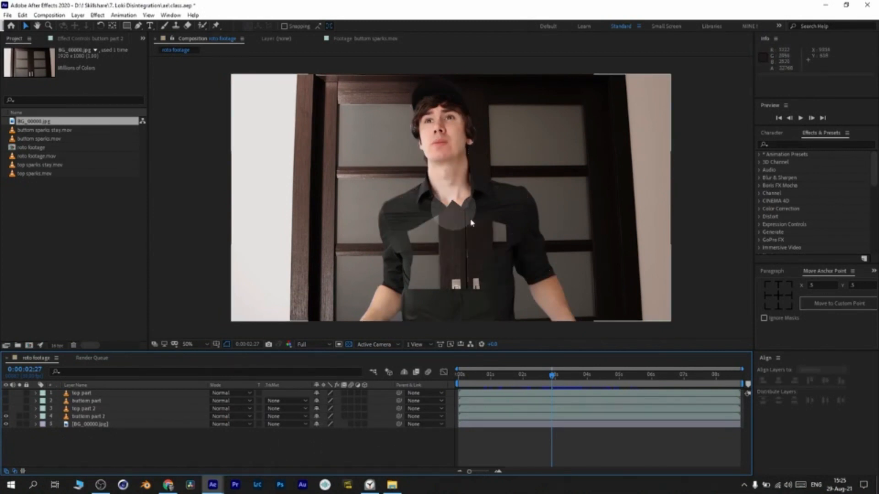
# Apply the Roughen Edges effect to the buttom part 2 layer and raise its Border value.
pyautogui.click(786, 144)
pyautogui.write('rough')
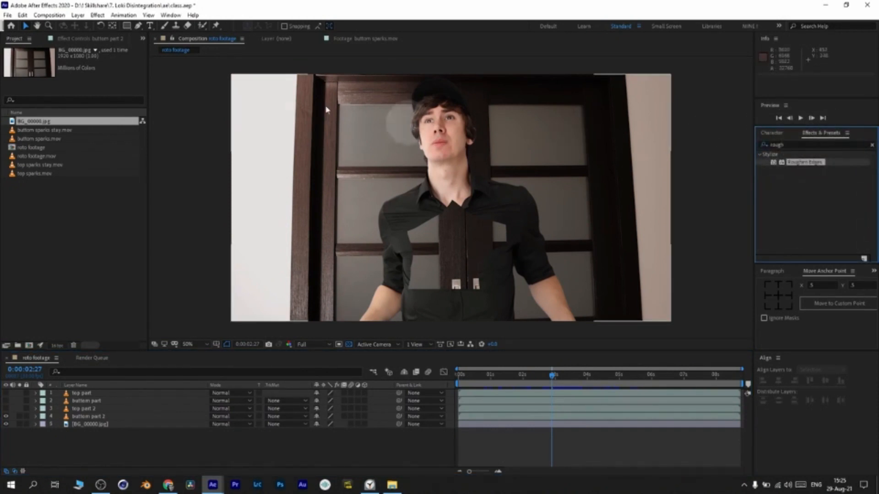
pyautogui.click(171, 15)
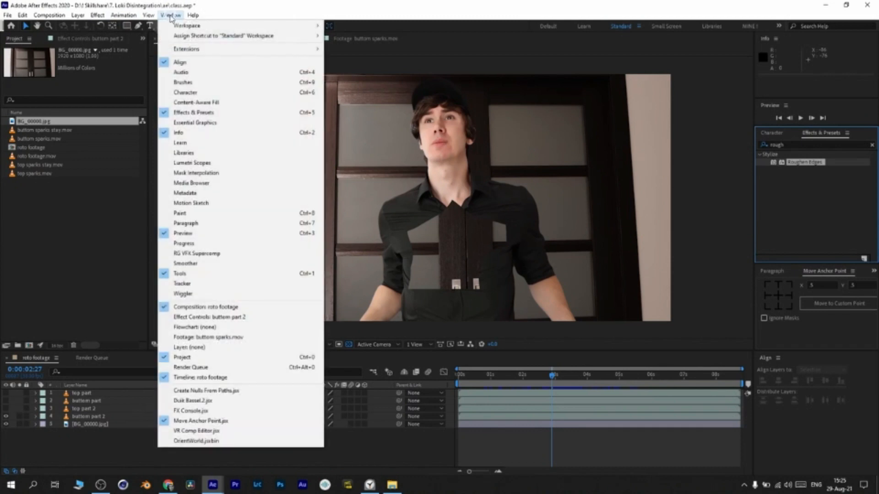
pyautogui.click(211, 114)
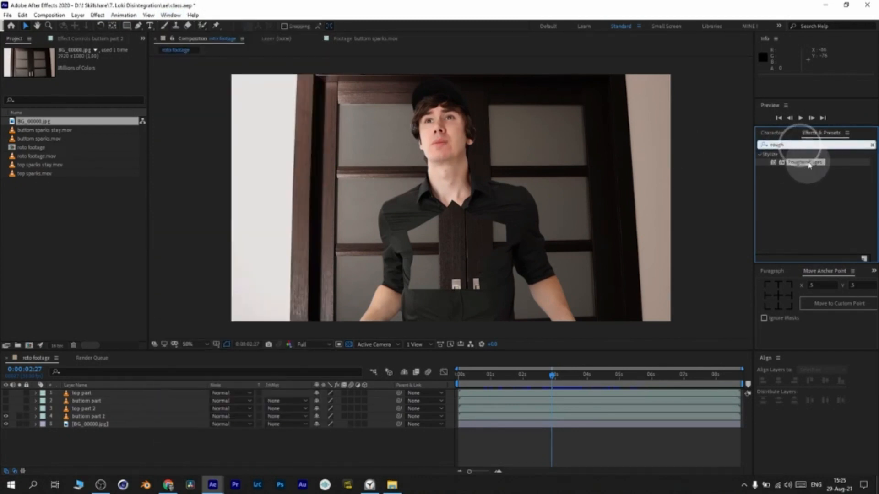
pyautogui.moveTo(808, 165); pyautogui.dragTo(103, 420)
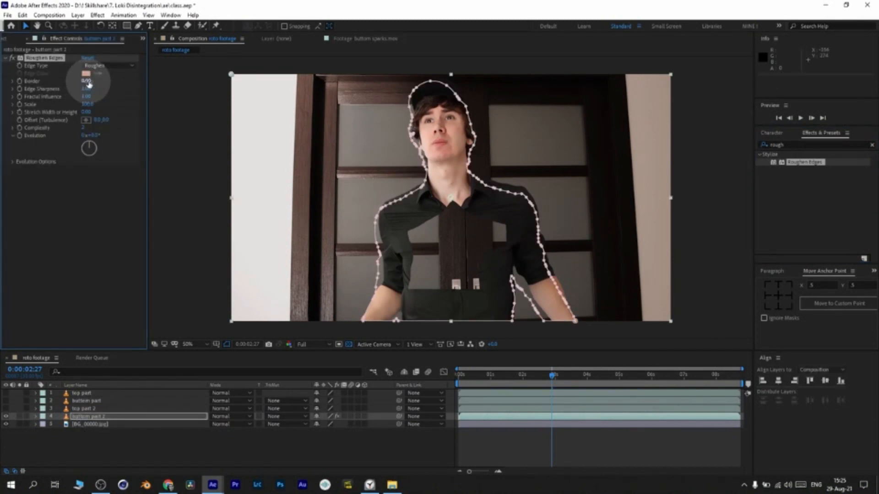
pyautogui.press('Return')
pyautogui.scroll(2, 435, 247)
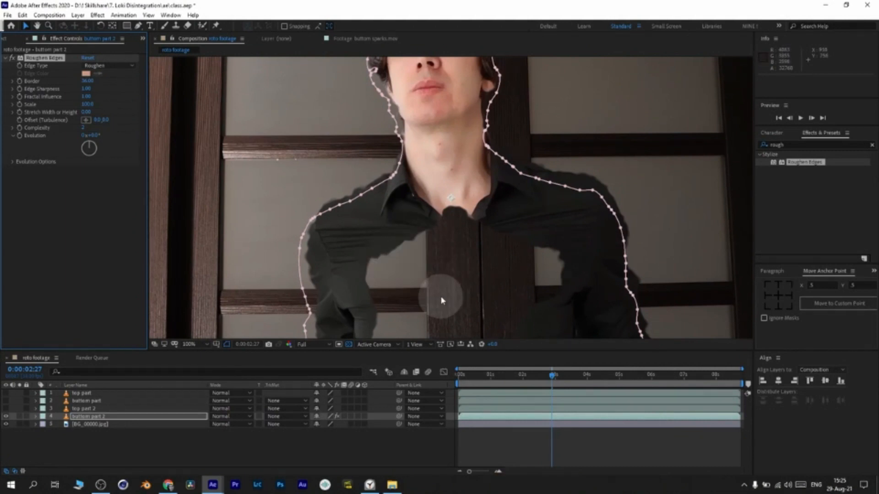
# Try a much larger Border for the Roughen Edges effect, undo it, and test a different Scale.
pyautogui.moveTo(86, 82); pyautogui.dragTo(712, 154)
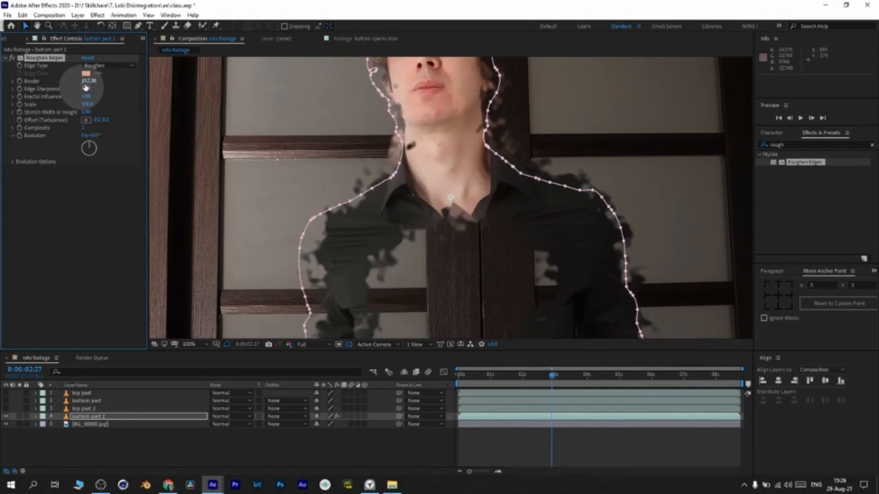
pyautogui.hotkey('ctrl', 'z')
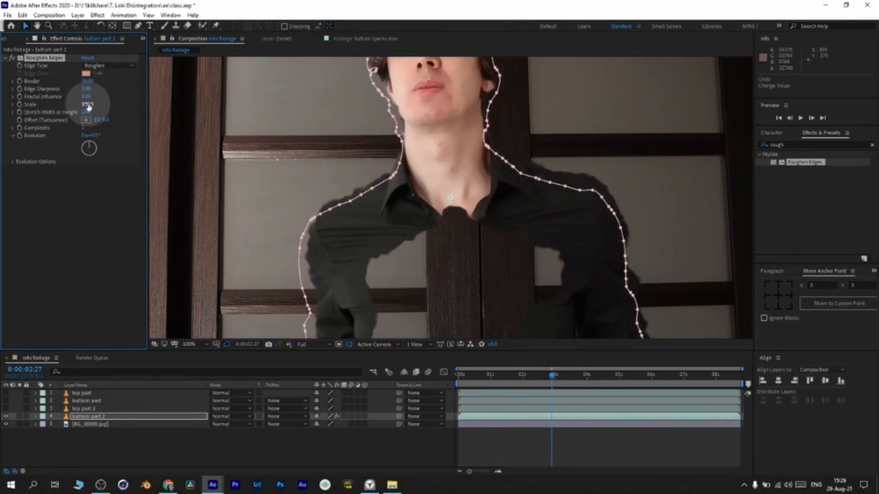
pyautogui.moveTo(89, 107)
pyautogui.mouseDown()
pyautogui.moveTo(201, 112)
pyautogui.moveTo(102, 116)
pyautogui.mouseUp()
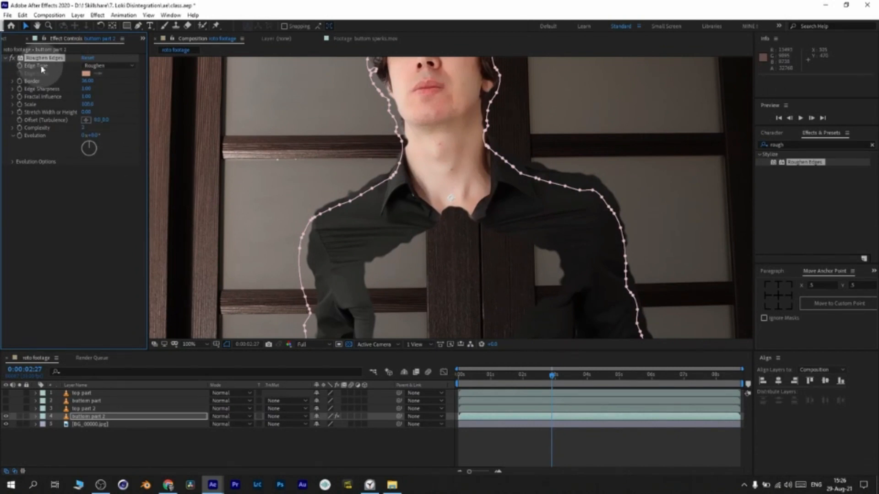
# Set the Roughen Edges effect's Edge Type to Spiky and its Scale to 230 on the buttom part 2 layer.
pyautogui.click(107, 66)
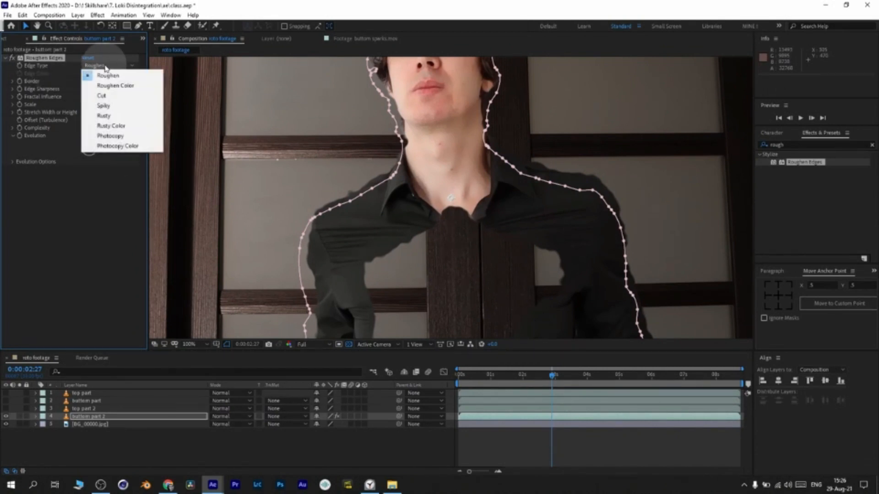
pyautogui.click(105, 106)
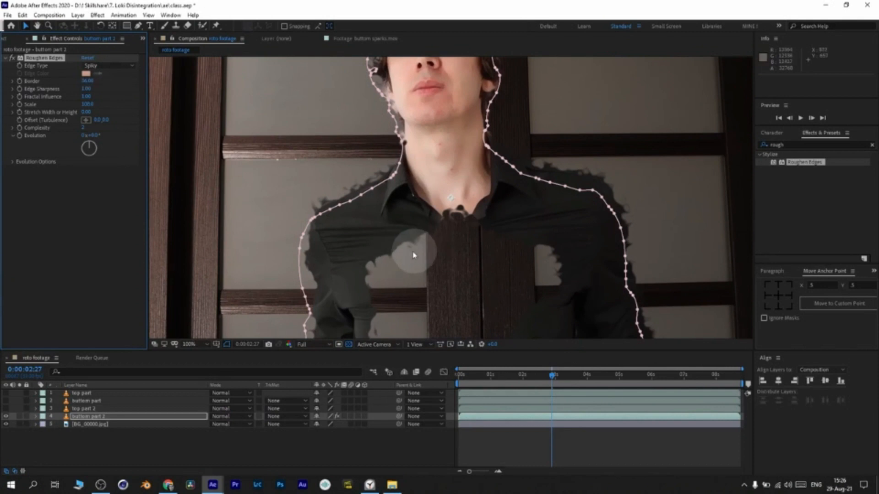
pyautogui.moveTo(86, 104); pyautogui.dragTo(162, 122)
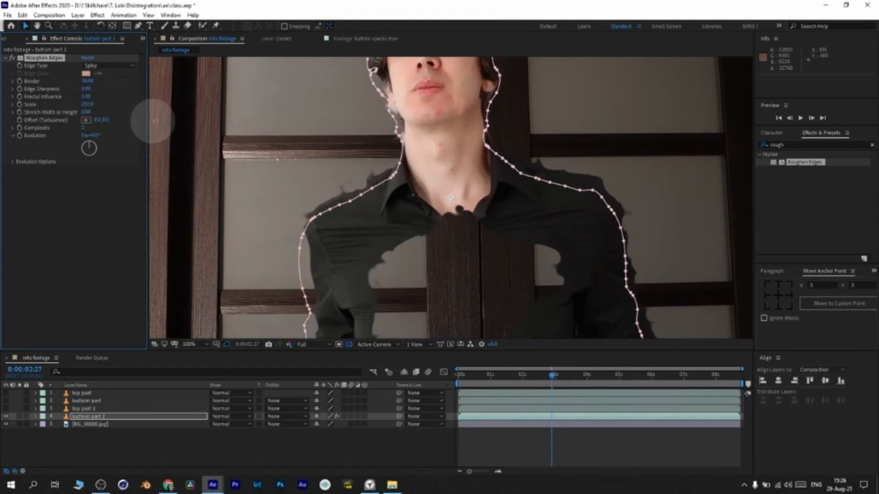
pyautogui.scroll(-2, 448, 280)
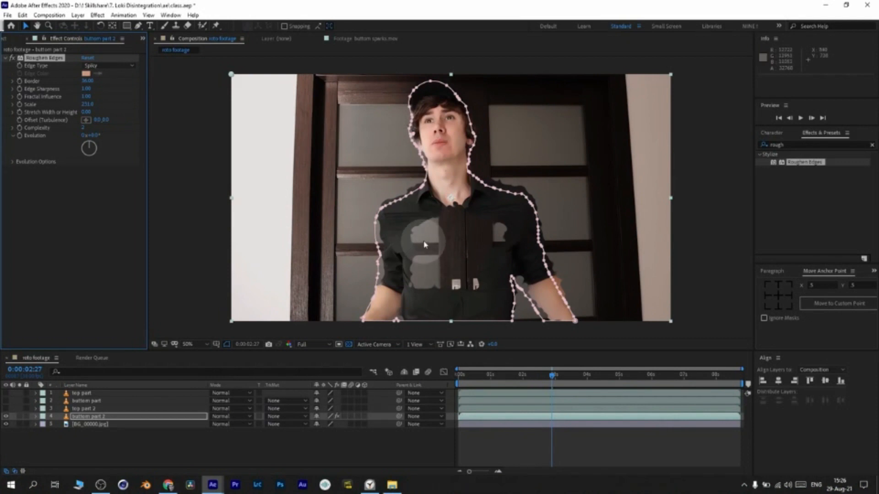
pyautogui.scroll(1, 430, 236)
pyautogui.scroll(-1, 430, 235)
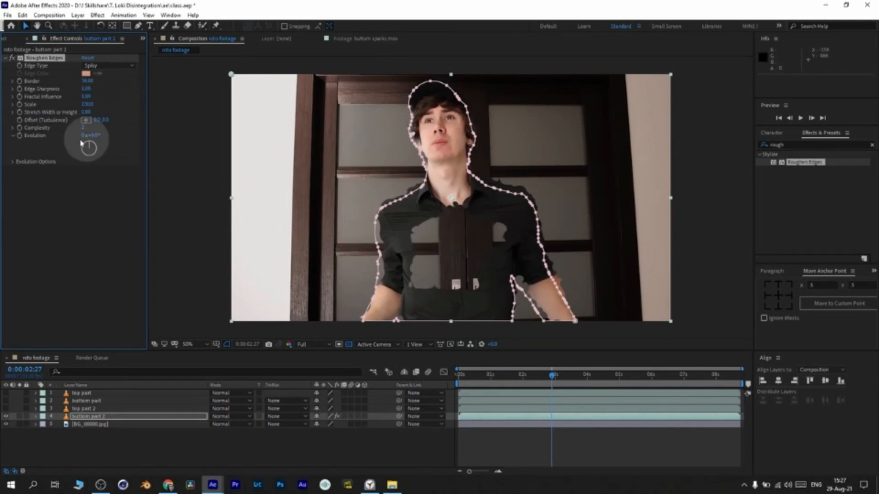
# Try changing the Roughen Edges Evolution, undo it, and inspect the roughened edges up close with the layer deselected.
pyautogui.moveTo(93, 137); pyautogui.dragTo(366, 215)
pyautogui.hotkey('ctrl', 'z')
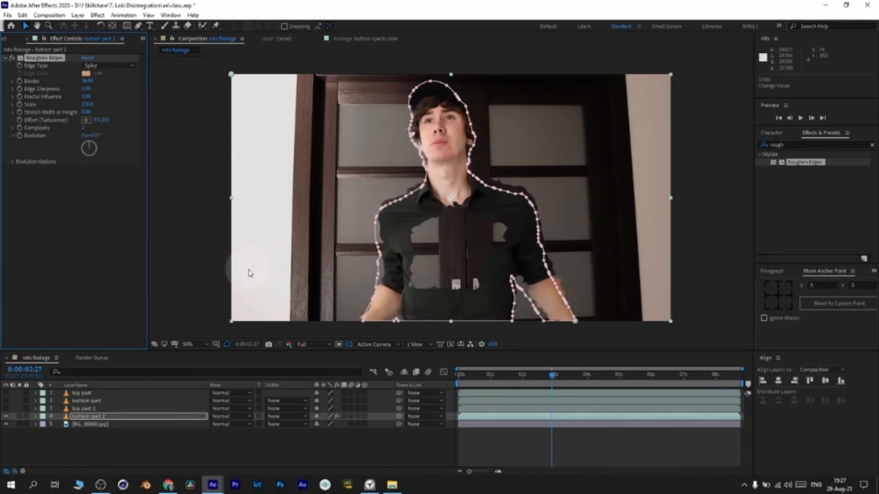
pyautogui.click(383, 441)
pyautogui.scroll(2, 363, 251)
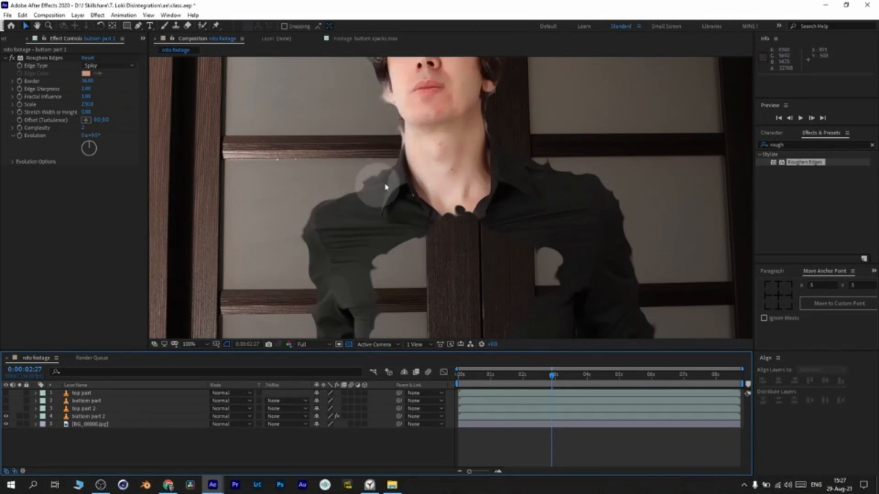
pyautogui.press(',')
pyautogui.press(',')
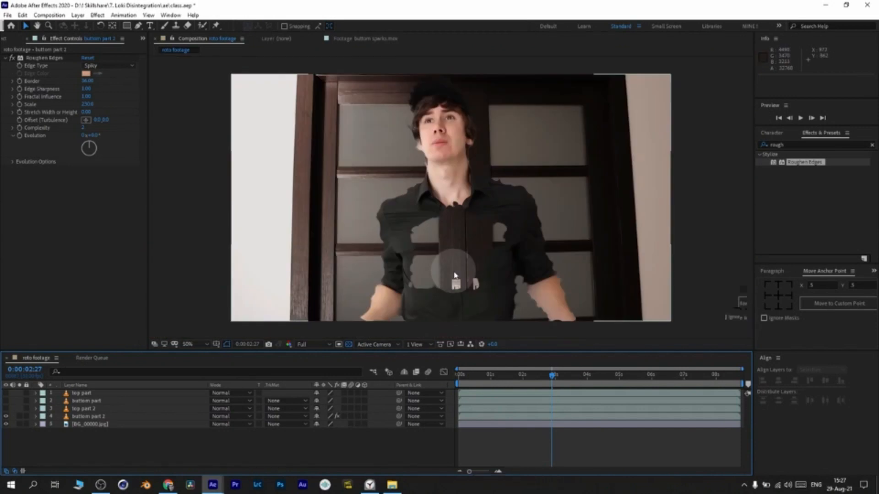
# Reveal the mask on the buttom part 2 layer and duplicate it.
pyautogui.click(100, 417)
pyautogui.press('m')
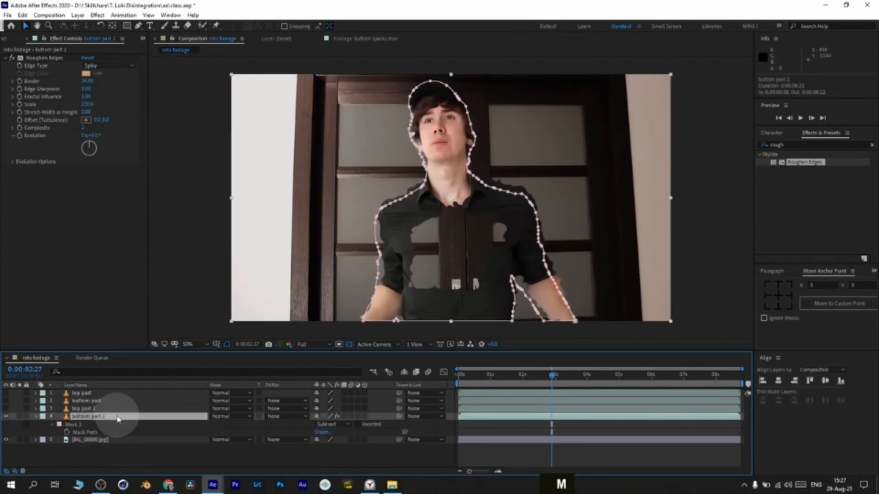
pyautogui.click(80, 427)
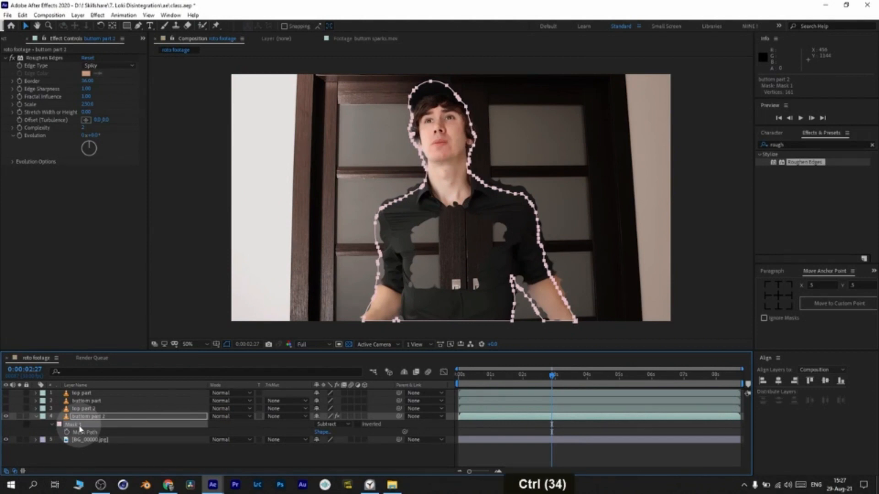
pyautogui.hotkey('ctrl', 'd')
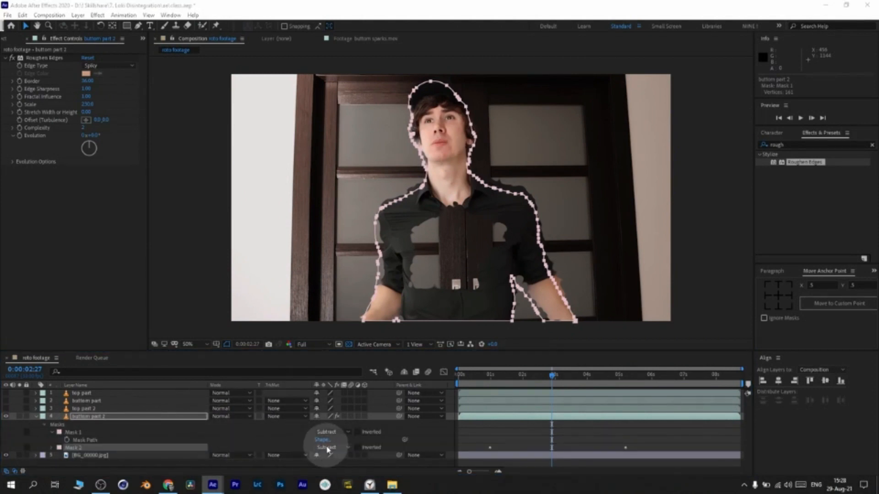
# Set both masks on the buttom part 2 layer to None, and switch only Mask 1 to Add.
pyautogui.keyDown('shift'); pyautogui.click(85, 432); pyautogui.keyUp('shift')
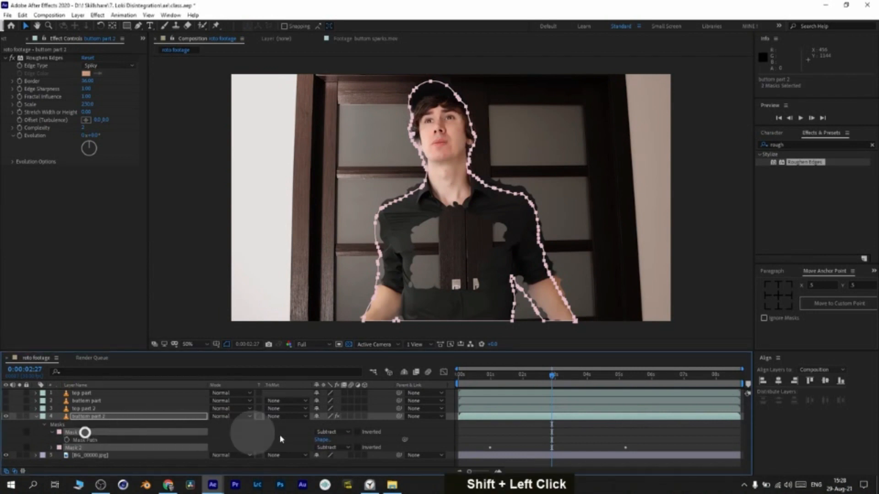
pyautogui.click(327, 432)
pyautogui.click(339, 361)
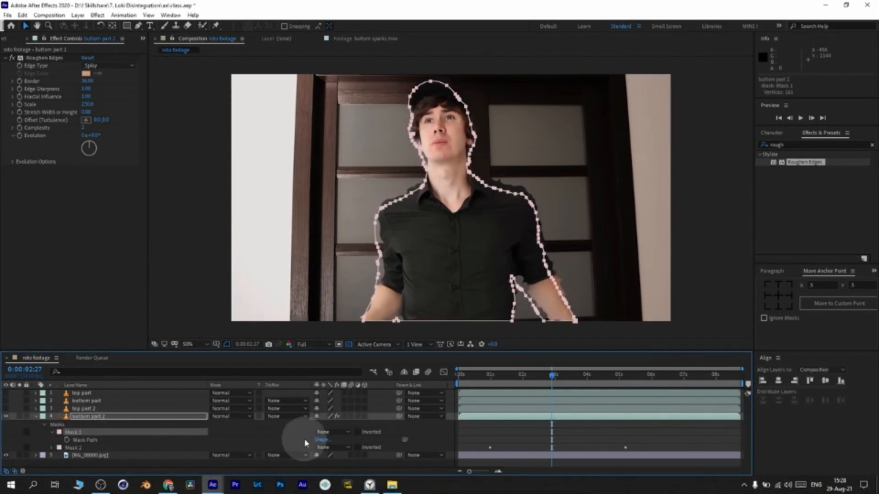
pyautogui.click(329, 435)
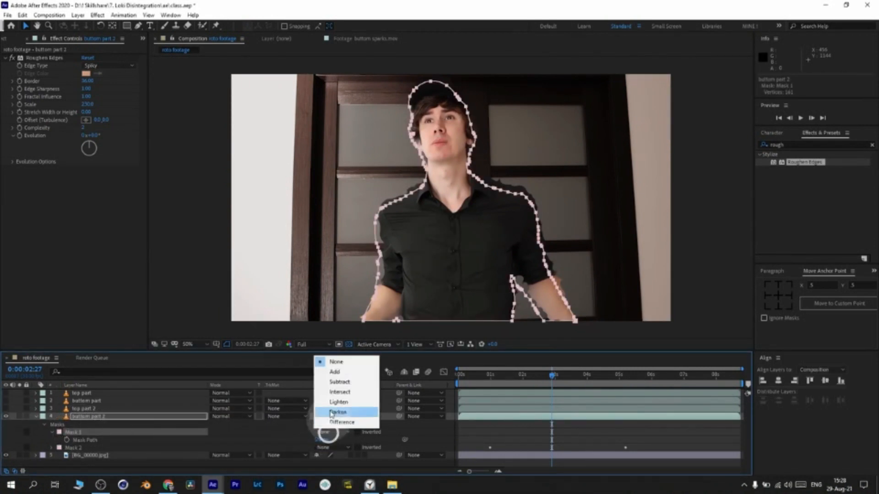
pyautogui.click(335, 373)
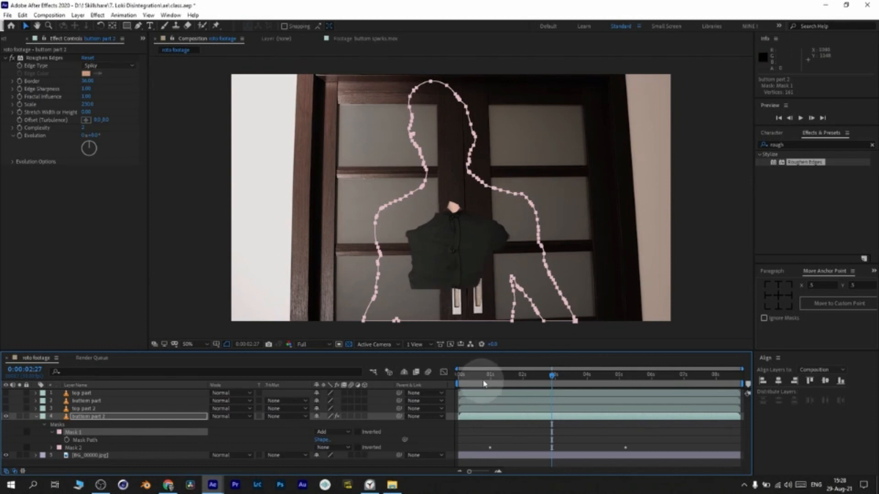
# Review Mask 1's shrinking animation over time and expand its properties to see the expansion keyframes.
pyautogui.moveTo(489, 380); pyautogui.dragTo(578, 380)
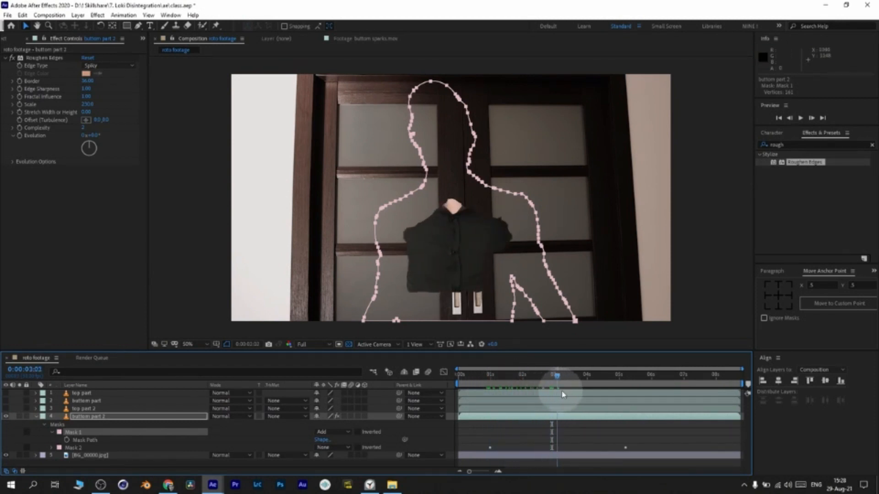
pyautogui.click(53, 431)
pyautogui.scroll(-2, 101, 450)
pyautogui.click(520, 379)
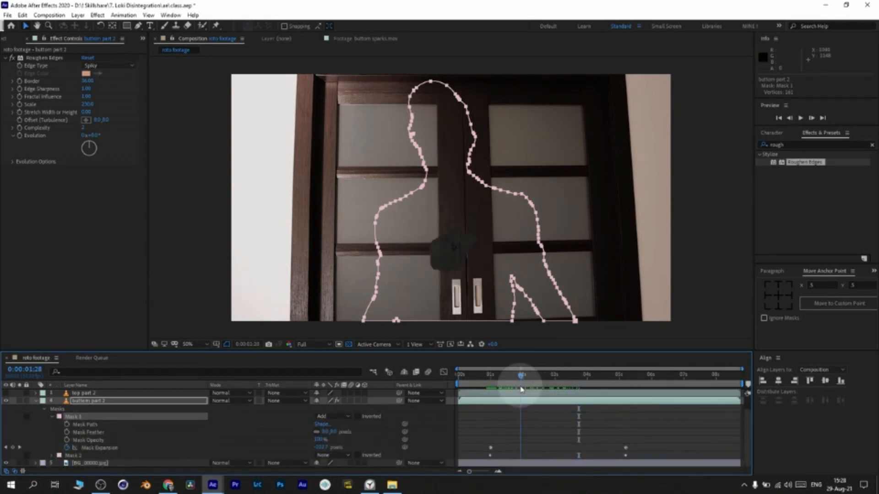
pyautogui.moveTo(521, 380); pyautogui.dragTo(558, 386)
# Expand Mask 2's properties on the buttom part 2 layer and set its mode to Subtract.
pyautogui.click(76, 456)
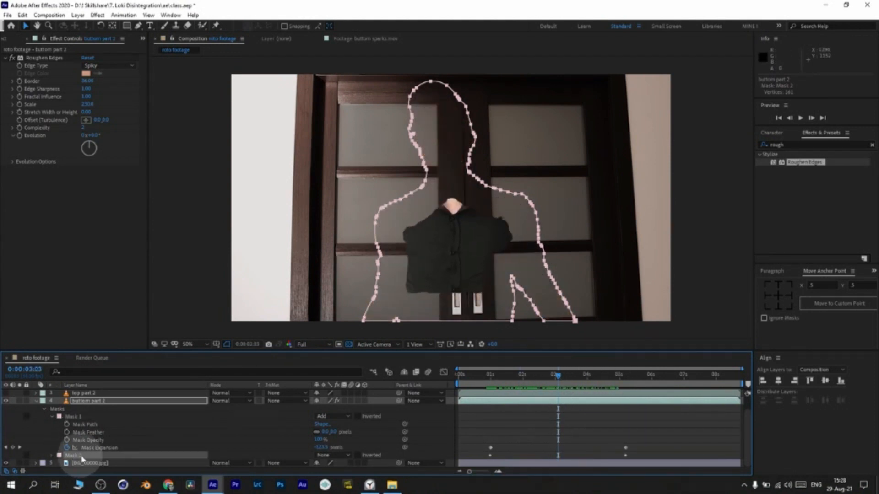
pyautogui.click(52, 456)
pyautogui.scroll(-3, 59, 453)
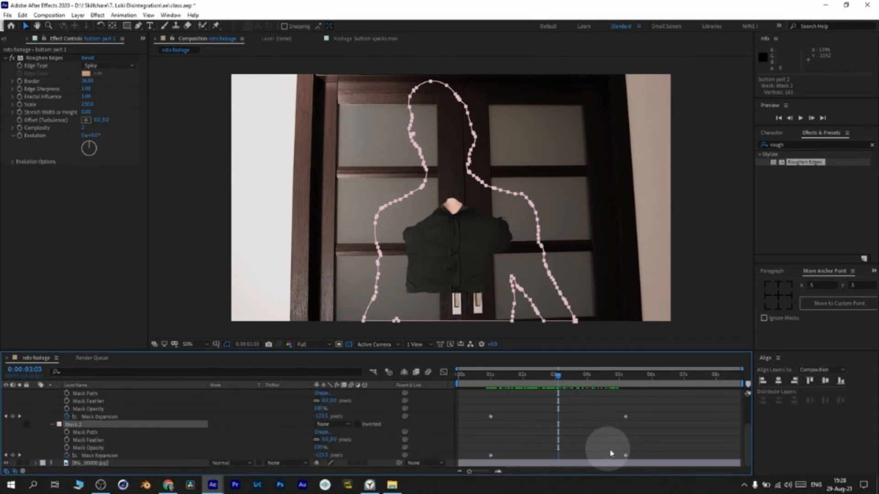
pyautogui.click(330, 426)
pyautogui.click(333, 376)
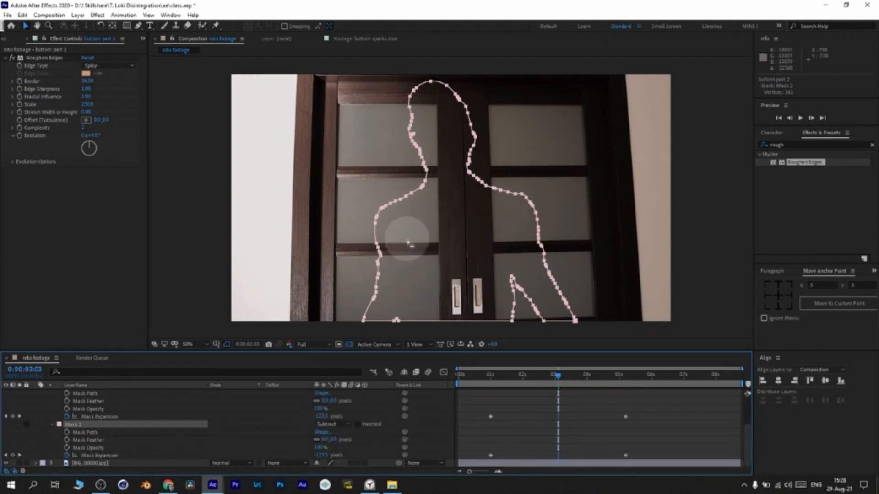
# Move both Mask 2 expansion keyframes until the first sits at 0:00:01:21, and preview the resulting body outline.
pyautogui.moveTo(479, 446); pyautogui.dragTo(636, 464)
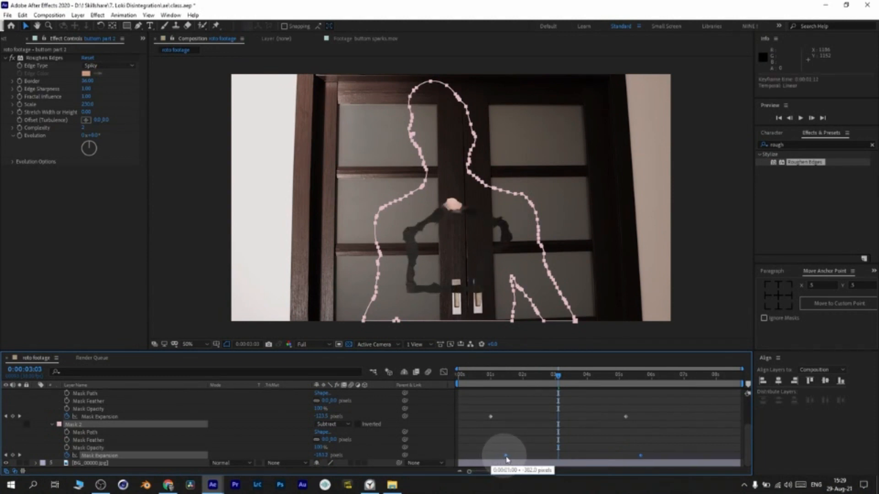
pyautogui.moveTo(506, 459); pyautogui.dragTo(514, 459)
pyautogui.click(502, 376)
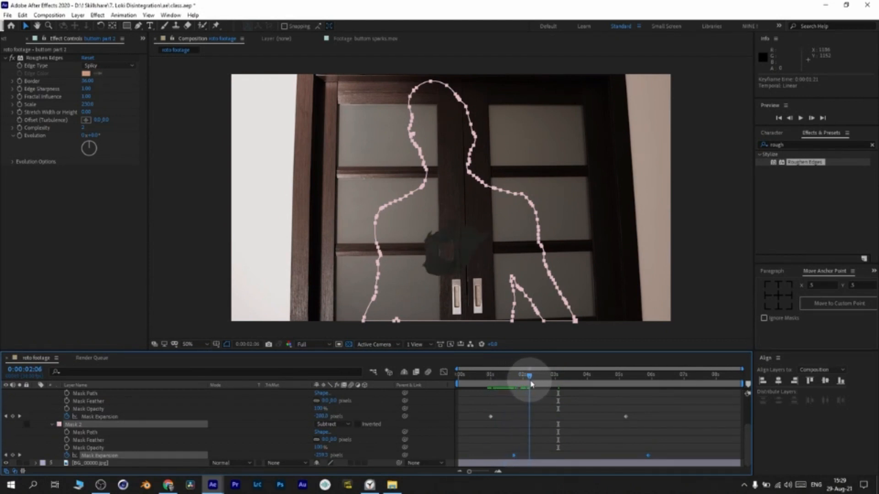
pyautogui.moveTo(531, 384); pyautogui.dragTo(570, 382)
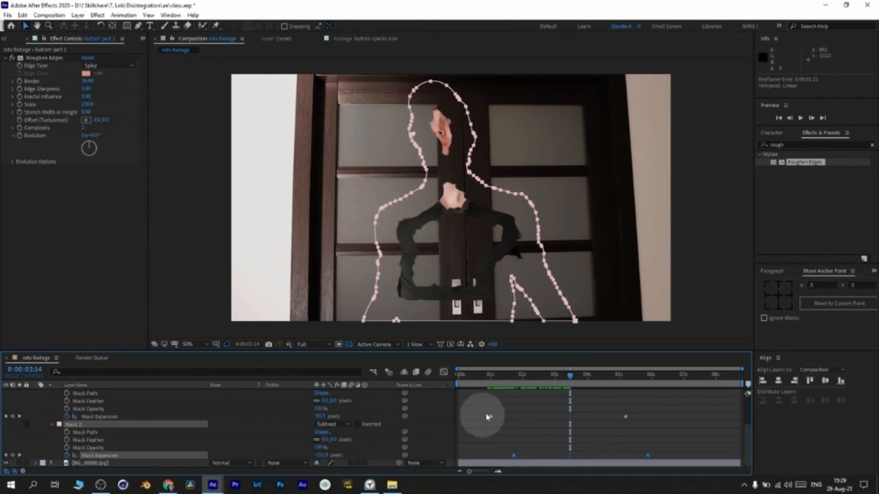
pyautogui.click(494, 377)
pyautogui.moveTo(511, 379); pyautogui.dragTo(540, 376)
# Compare the outline with Mask 2 set to None, restore it to Subtract, and preview the animation.
pyautogui.click(332, 424)
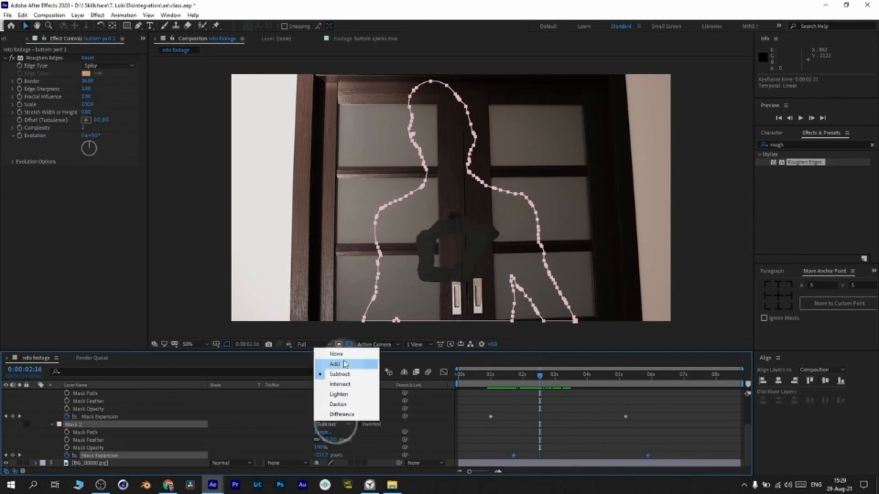
pyautogui.click(337, 350)
pyautogui.click(346, 424)
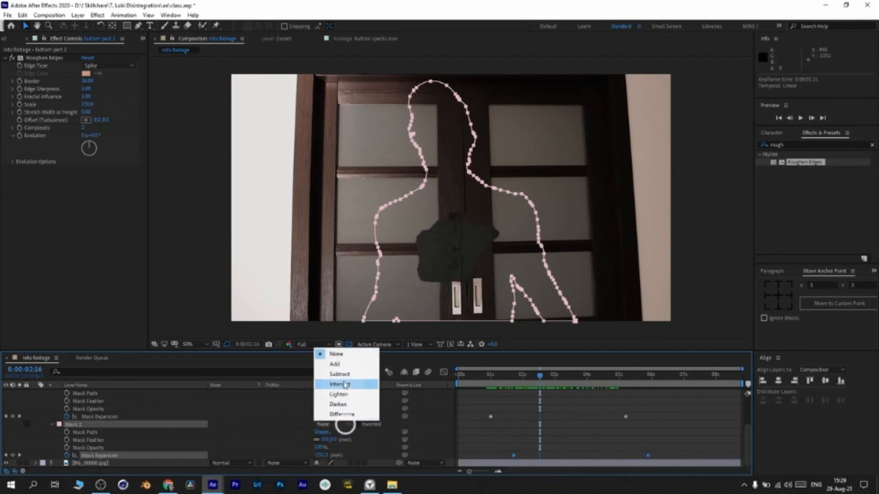
pyautogui.click(336, 373)
pyautogui.moveTo(540, 394); pyautogui.dragTo(572, 397)
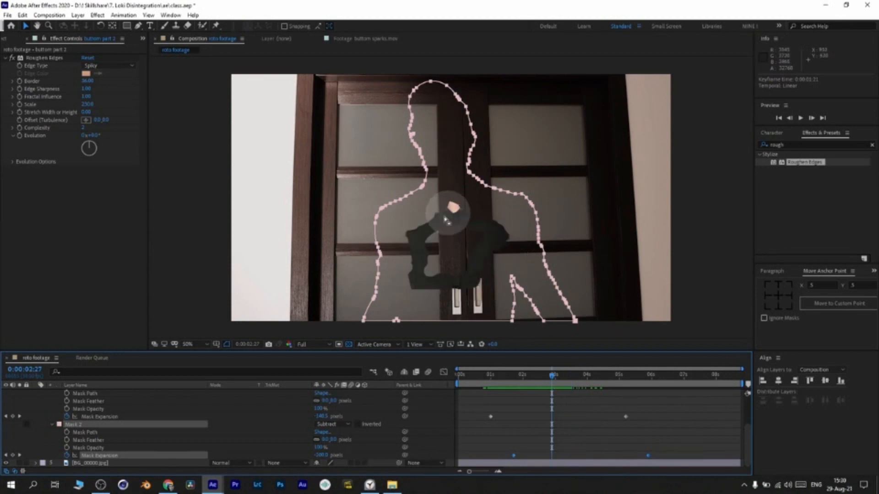
# Show the buttom part layer and shift all buttom part 2 expansion keyframes together so the first lands at 0:00:00:24, checking the playback.
pyautogui.scroll(2, 71, 416)
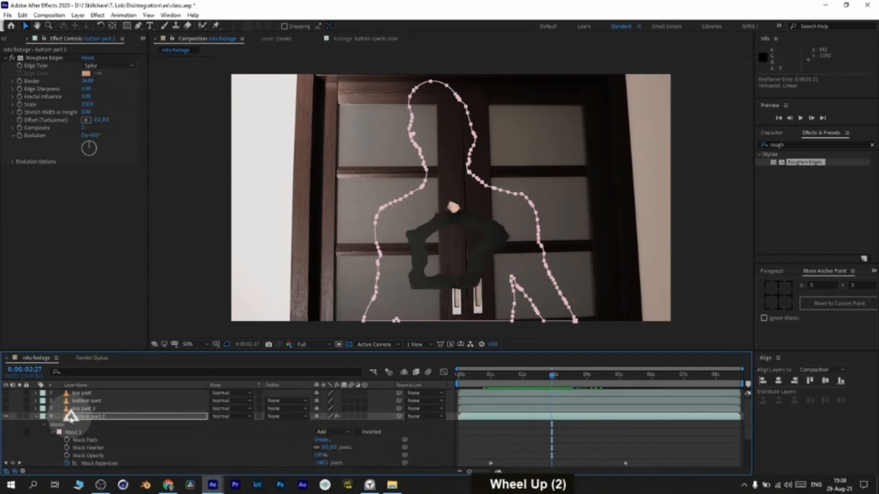
pyautogui.click(84, 401)
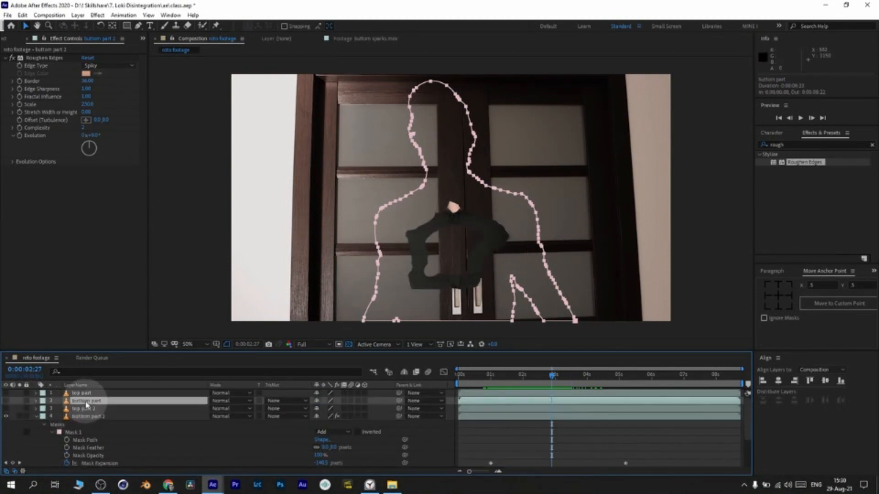
pyautogui.click(6, 401)
pyautogui.scroll(-2, 478, 416)
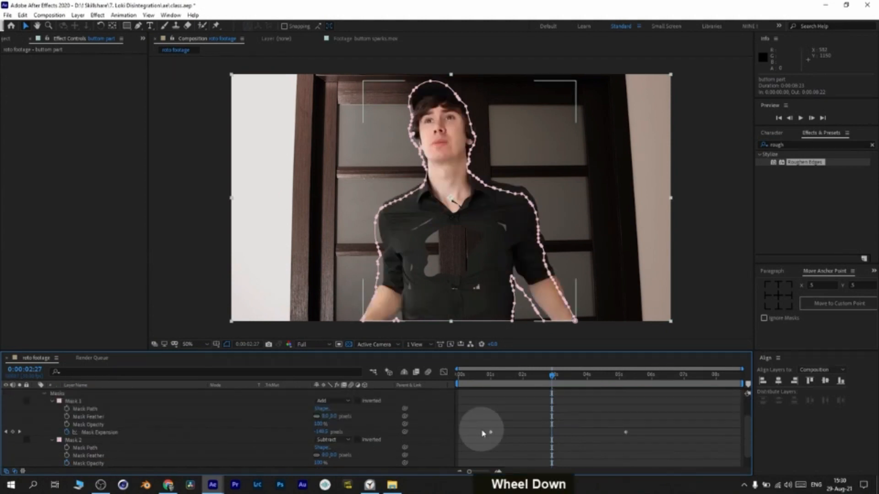
pyautogui.moveTo(476, 406); pyautogui.dragTo(653, 462)
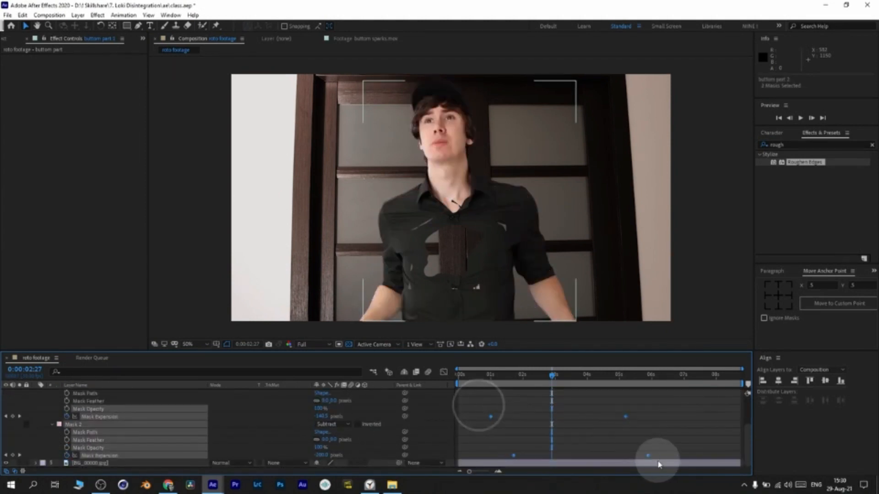
pyautogui.moveTo(477, 406); pyautogui.dragTo(698, 467)
pyautogui.click(494, 419)
pyautogui.moveTo(492, 419); pyautogui.dragTo(486, 419)
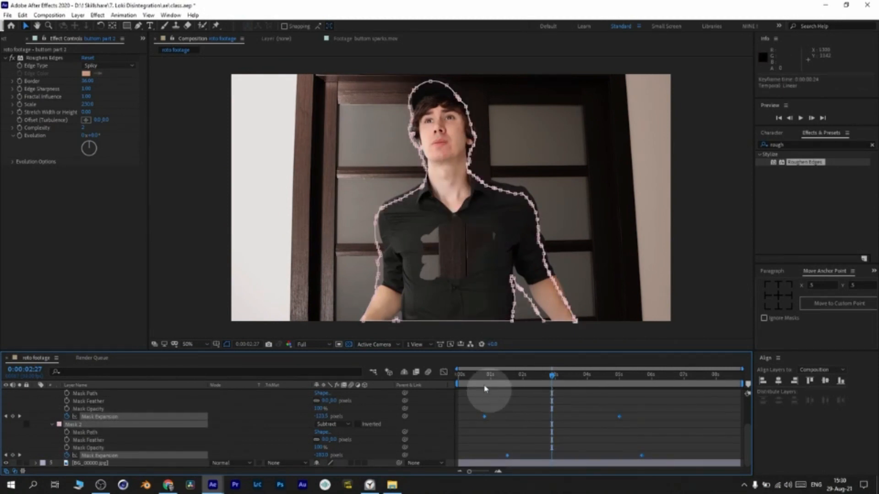
pyautogui.moveTo(480, 376); pyautogui.dragTo(614, 398)
pyautogui.click(549, 419)
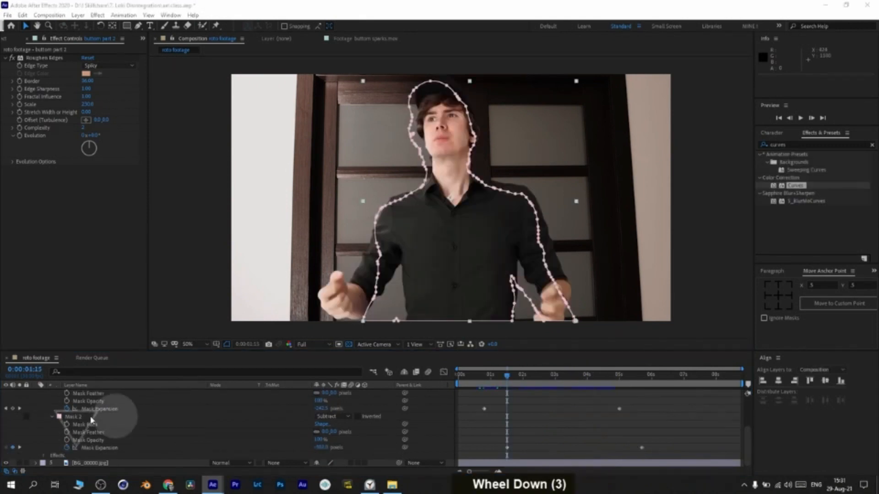
# Hide the buttom part layer and review the buttom part 2 outline animation near its start.
pyautogui.scroll(2, 91, 420)
pyautogui.click(78, 401)
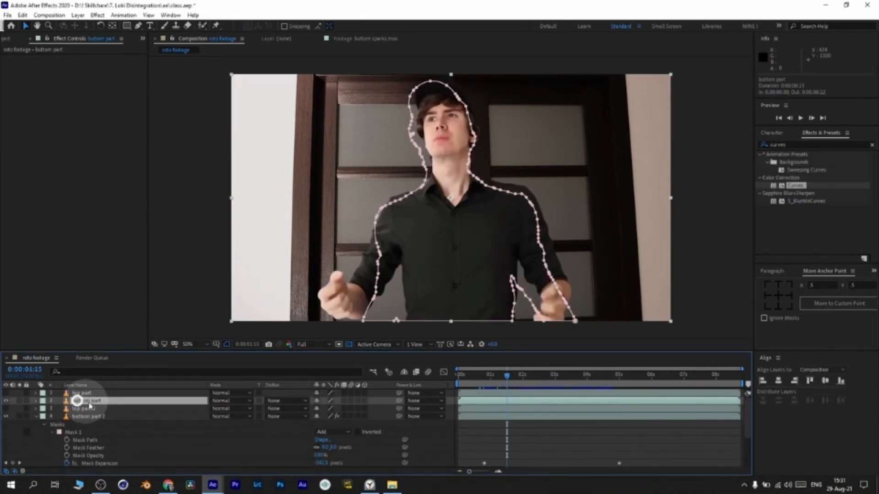
pyautogui.click(6, 401)
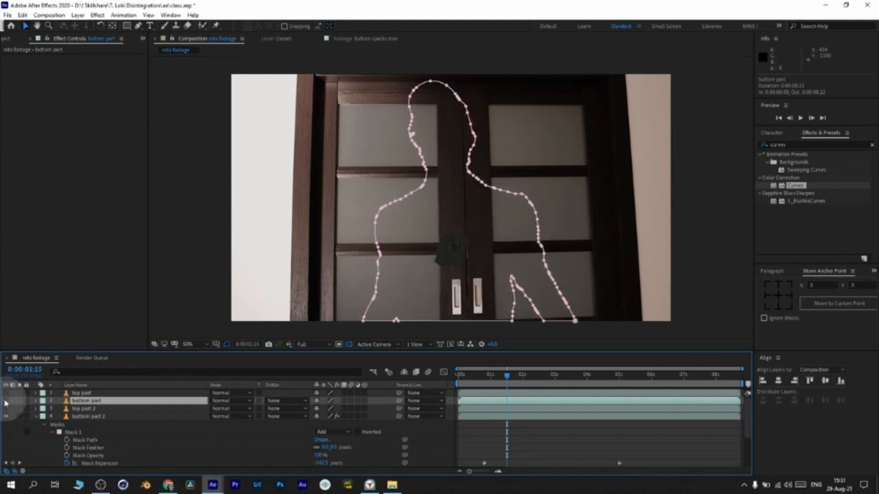
pyautogui.moveTo(530, 383); pyautogui.dragTo(555, 386)
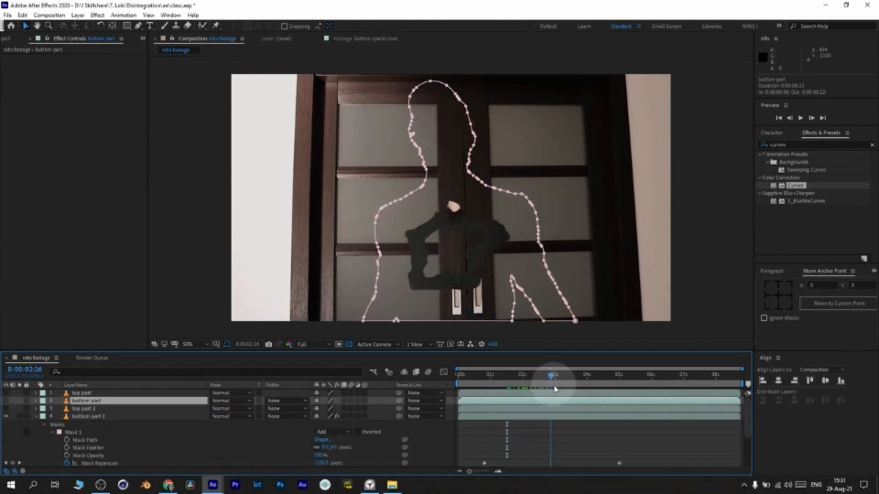
pyautogui.scroll(-2, 509, 430)
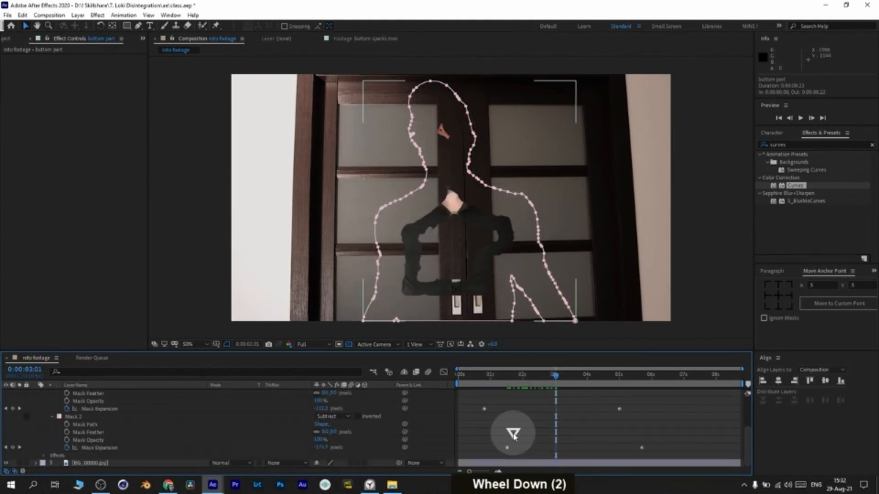
pyautogui.click(496, 379)
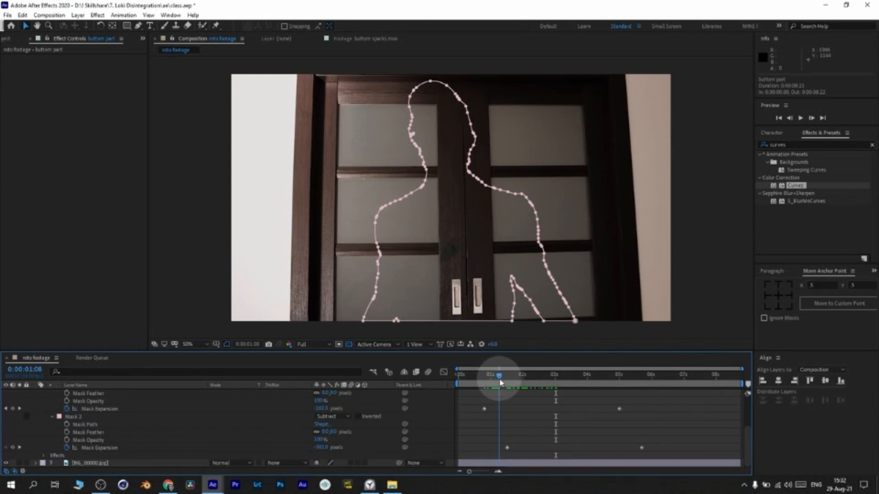
pyautogui.moveTo(500, 382); pyautogui.dragTo(500, 377)
# Retime Mask 2's expansion keyframes on buttom part 2 so the last one lands at 0:00:06:05, thickening the outline.
pyautogui.moveTo(498, 445); pyautogui.dragTo(665, 456)
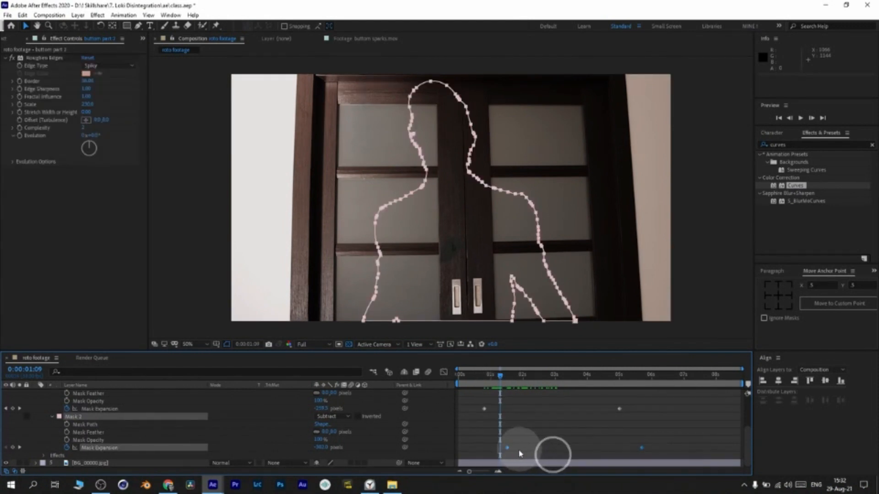
pyautogui.moveTo(508, 452); pyautogui.dragTo(502, 452)
pyautogui.moveTo(501, 376); pyautogui.dragTo(553, 387)
pyautogui.moveTo(490, 441); pyautogui.dragTo(656, 453)
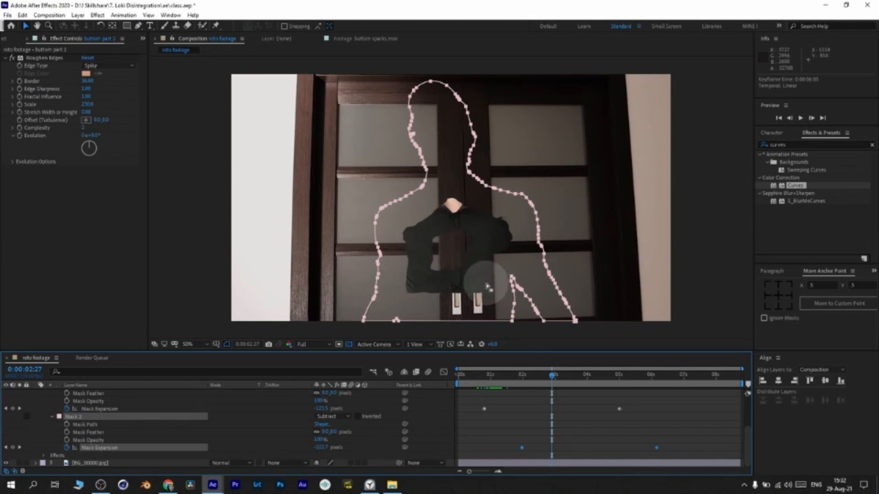
# Show the top part 2 layer, hide buttom part 2, and reveal the mask on top part 2.
pyautogui.click(88, 408)
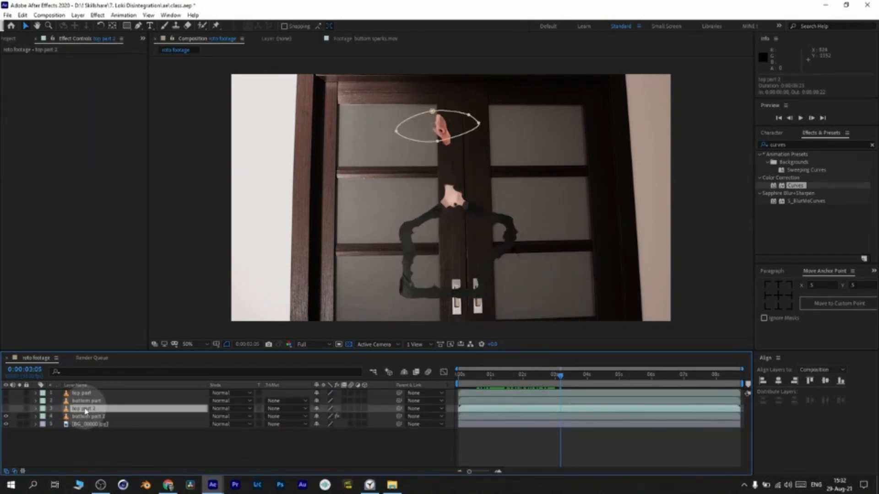
pyautogui.click(6, 408)
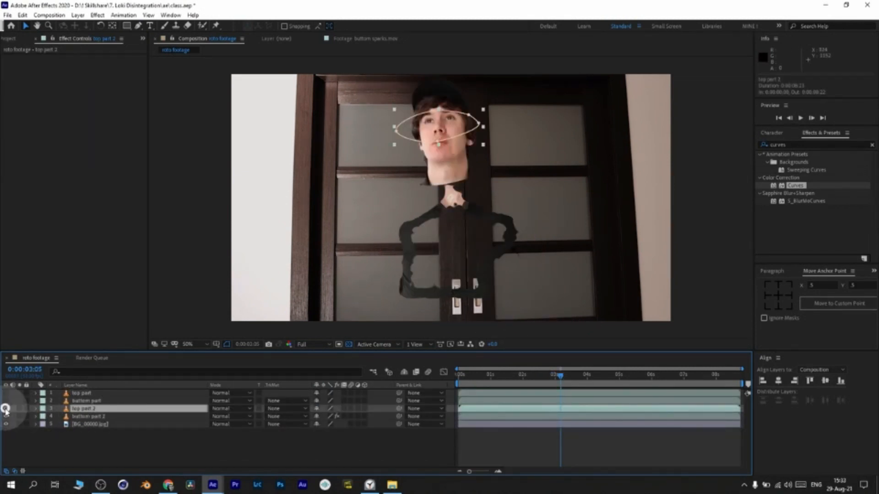
pyautogui.click(6, 416)
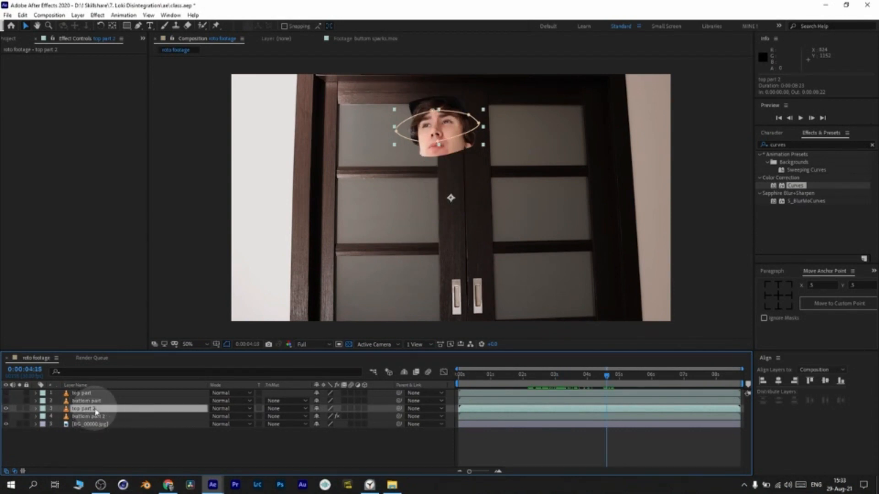
pyautogui.press('m')
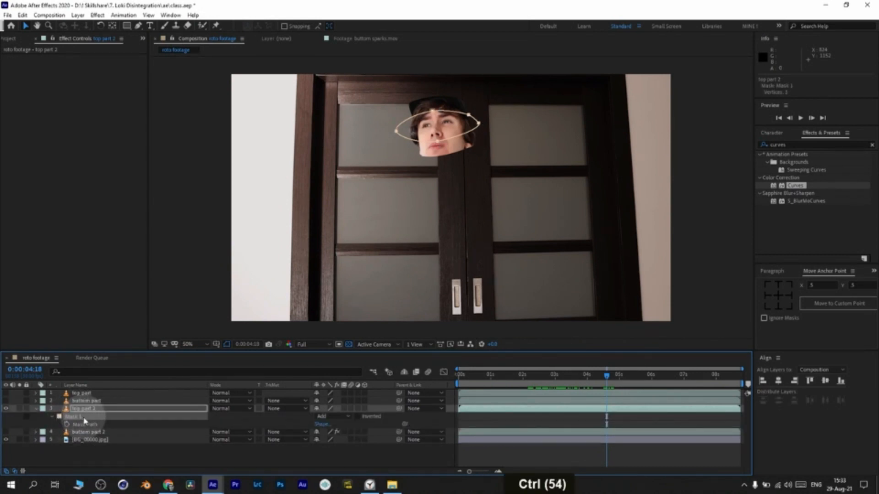
# Duplicate the mask on top part 2 and set the copy, Mask 2, to Subtract.
pyautogui.hotkey('ctrl', 'd')
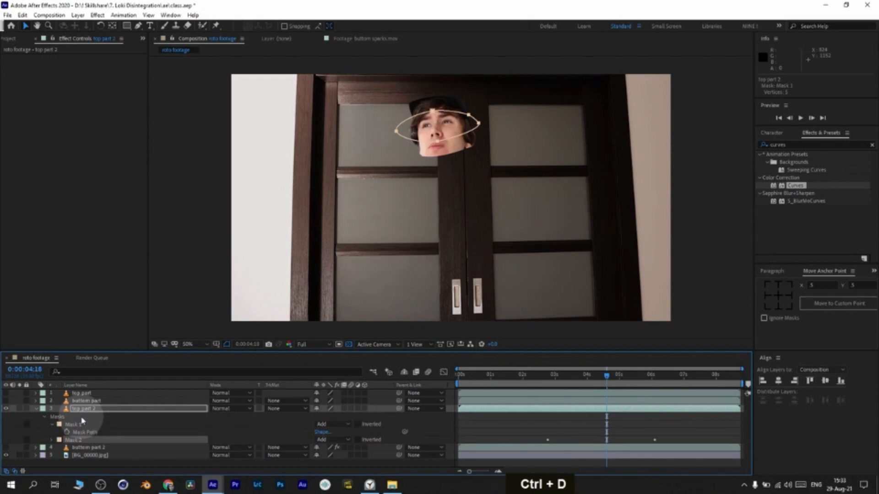
pyautogui.click(322, 440)
pyautogui.click(339, 390)
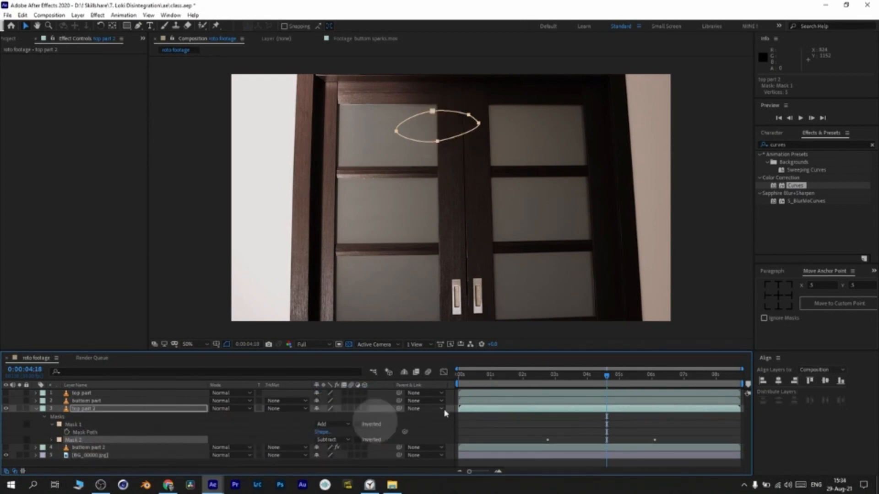
# Reveal top part 2's keyframes and shift both Mask 2 expansion keyframes earlier so the last lands at 0:00:05:20, checking the outline.
pyautogui.click(530, 410)
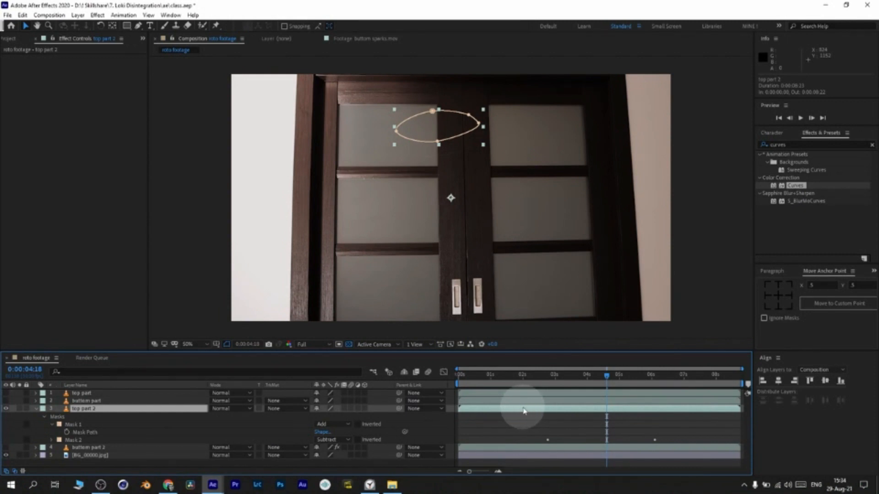
pyautogui.press('u')
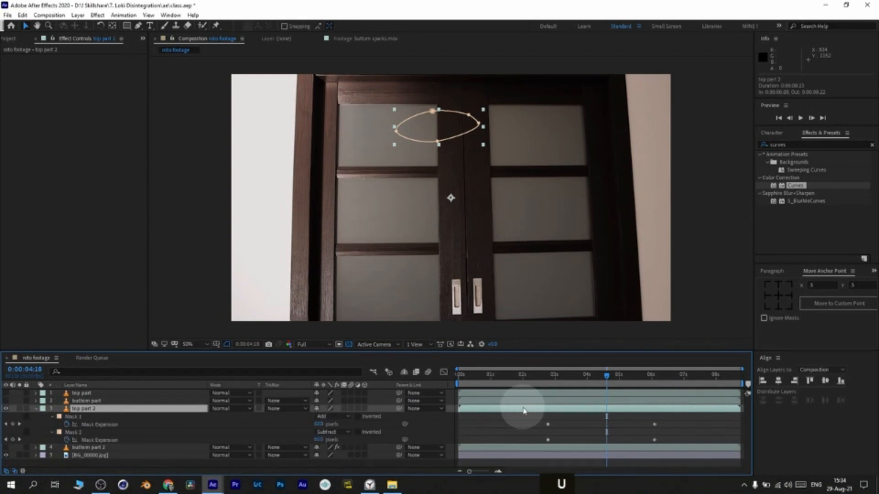
pyautogui.moveTo(546, 422); pyautogui.dragTo(673, 442)
pyautogui.moveTo(534, 434); pyautogui.dragTo(640, 440)
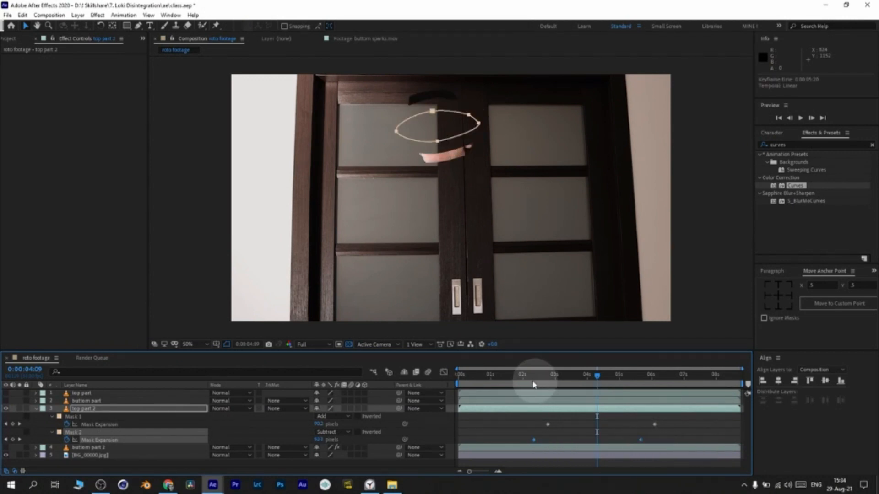
pyautogui.moveTo(530, 381); pyautogui.dragTo(628, 392)
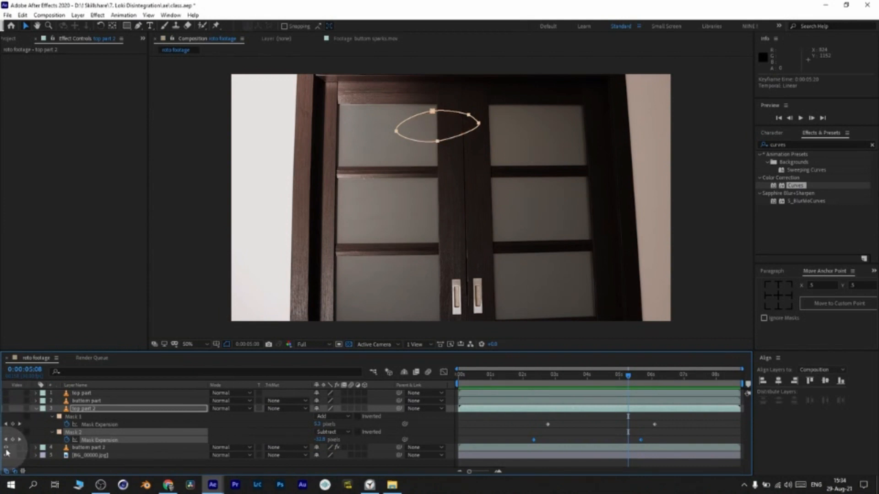
# Review the top part 2 outline animation against the buttom part 2 layer.
pyautogui.click(87, 447)
pyautogui.moveTo(566, 386)
pyautogui.mouseDown()
pyautogui.moveTo(571, 372)
pyautogui.moveTo(540, 300)
pyautogui.moveTo(530, 379)
pyautogui.moveTo(588, 385)
pyautogui.moveTo(602, 418)
pyautogui.moveTo(549, 387)
pyautogui.moveTo(571, 389)
pyautogui.mouseUp()
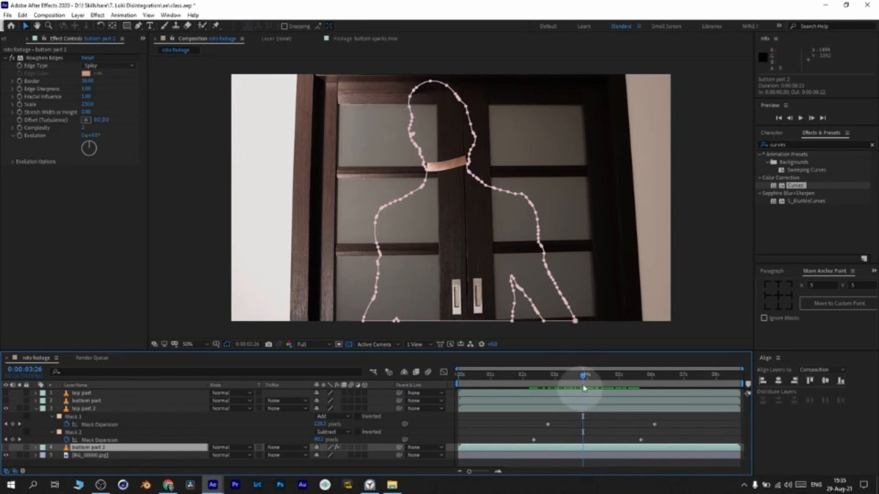
pyautogui.moveTo(590, 377); pyautogui.dragTo(611, 377)
pyautogui.click(564, 426)
pyautogui.moveTo(528, 437); pyautogui.dragTo(650, 454)
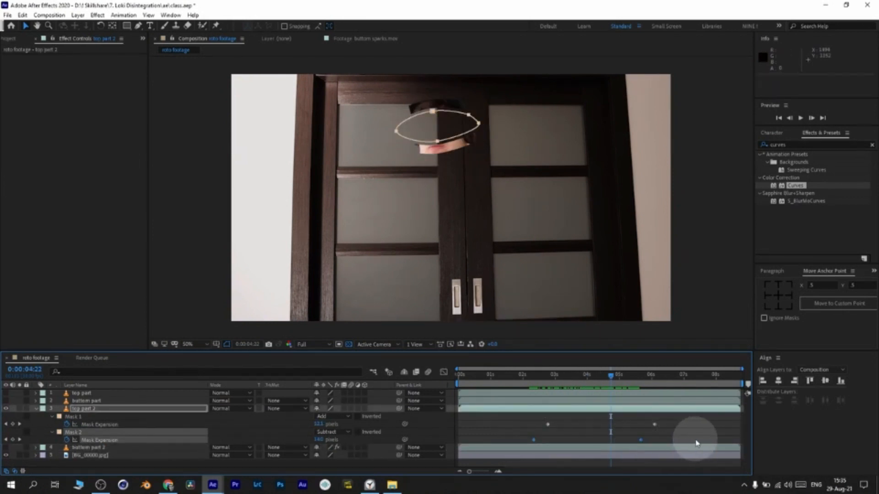
pyautogui.click(628, 447)
# Shift all top part 2 expansion keyframes together so Mask 1's first lands at 0:00:02:29, and show buttom part 2 to check the timing.
pyautogui.moveTo(540, 377); pyautogui.dragTo(554, 404)
pyautogui.moveTo(520, 417); pyautogui.dragTo(678, 458)
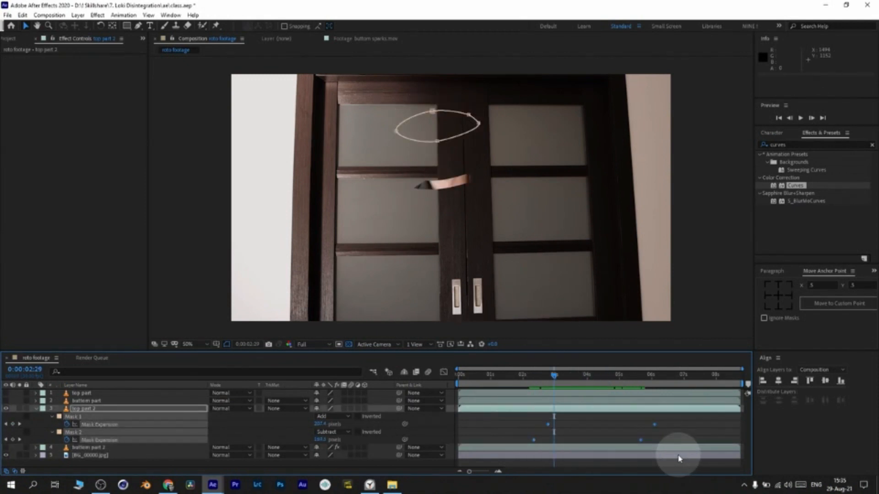
pyautogui.moveTo(549, 428); pyautogui.dragTo(554, 429)
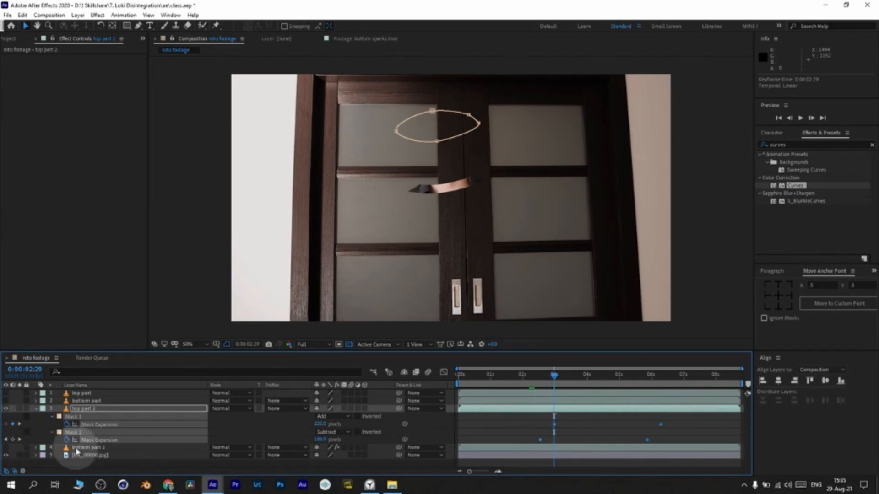
pyautogui.click(6, 447)
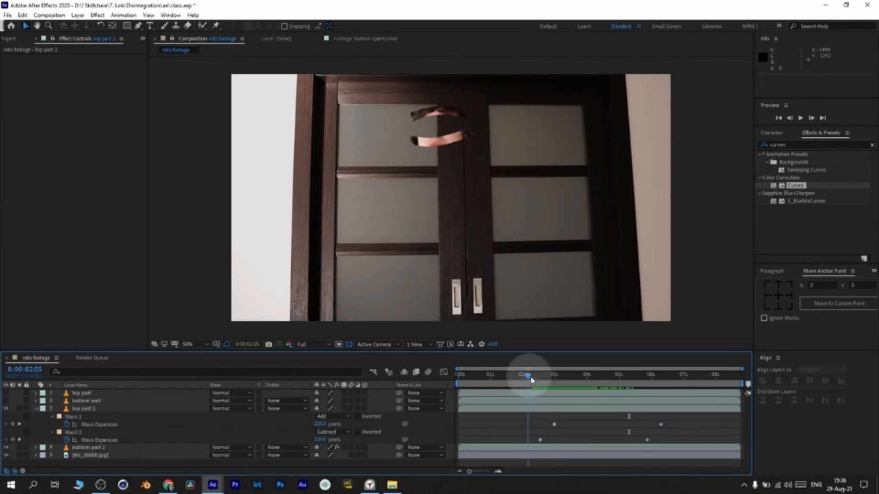
pyautogui.moveTo(531, 379); pyautogui.dragTo(601, 387)
# Copy the Roughen Edges effect from buttom part 2 onto top part 2 and check the spiky outline over time.
pyautogui.click(94, 448)
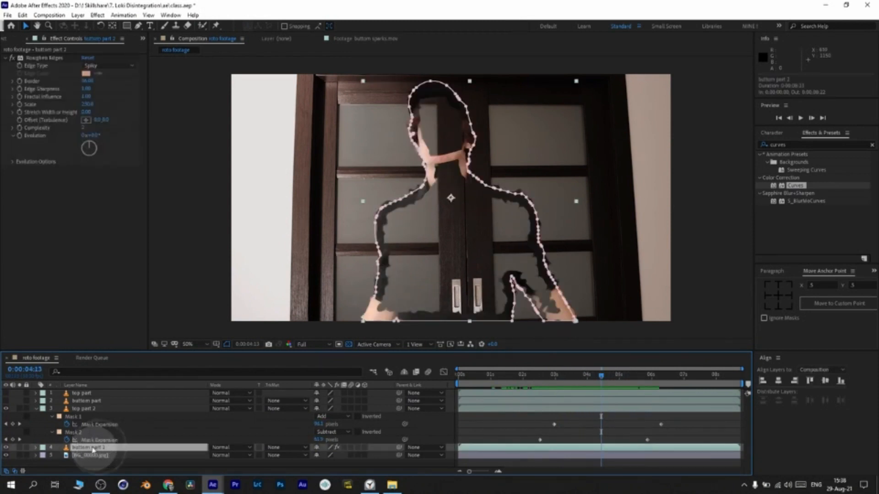
pyautogui.click(41, 58)
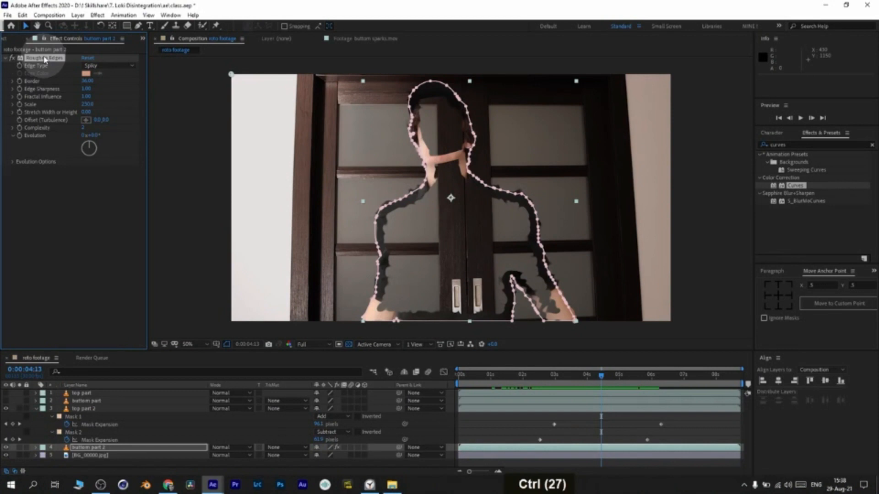
pyautogui.hotkey('ctrl', 'c')
pyautogui.click(86, 409)
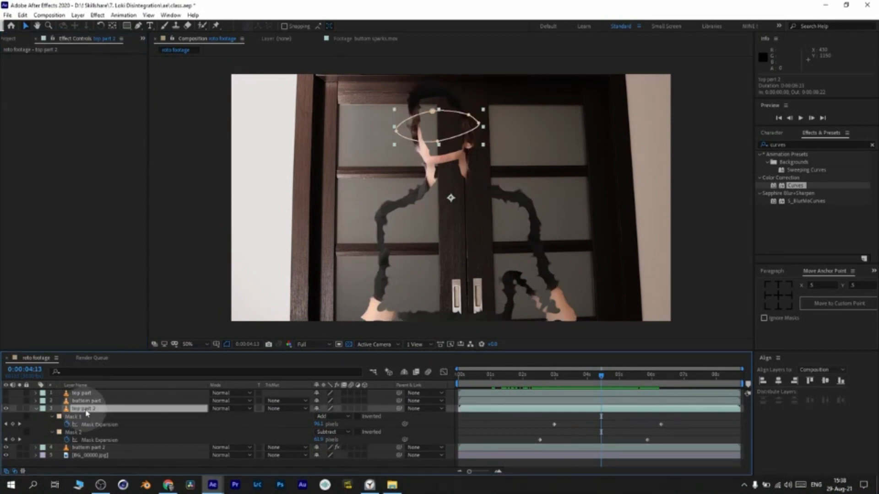
pyautogui.hotkey('ctrl', 'v')
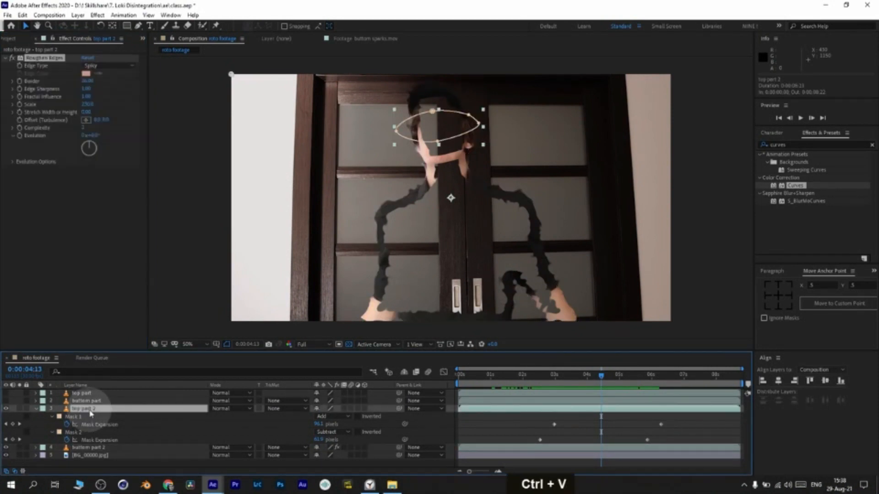
pyautogui.moveTo(615, 375); pyautogui.dragTo(555, 375)
# Add a Drop Shadow effect to buttom part 2 above Roughen Edges, undoing the last trial value change.
pyautogui.click(549, 455)
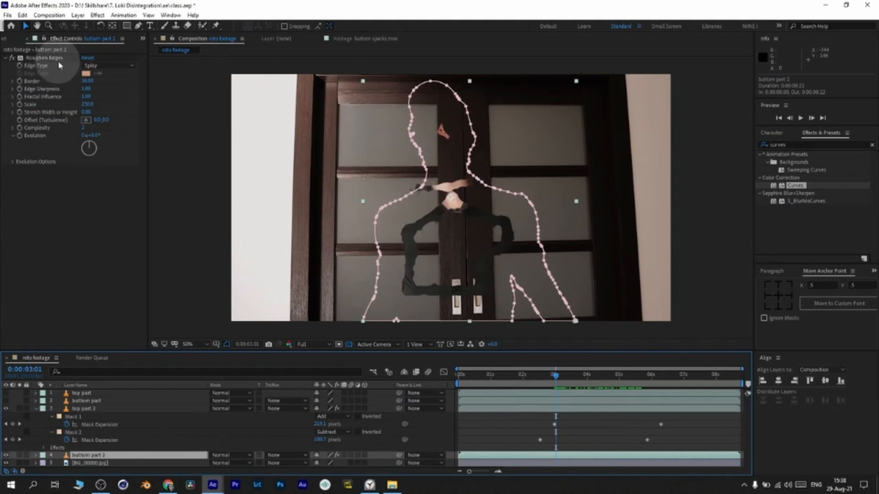
pyautogui.click(795, 145)
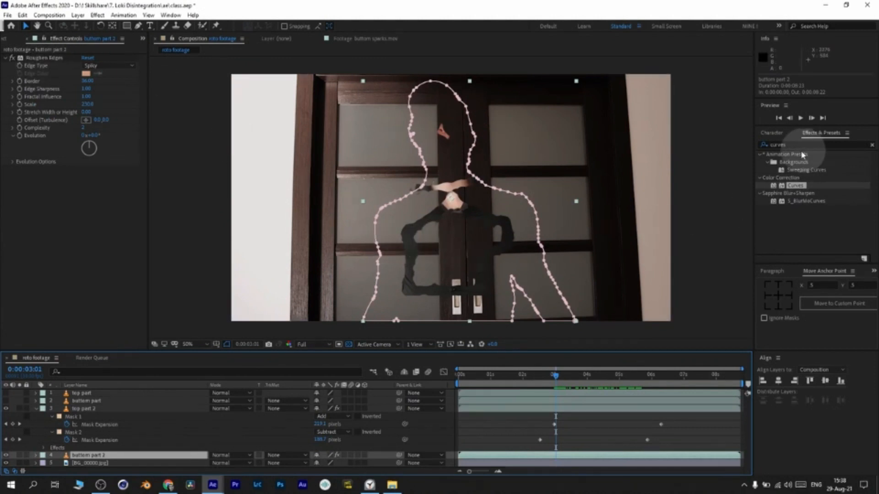
pyautogui.write('drop shadow')
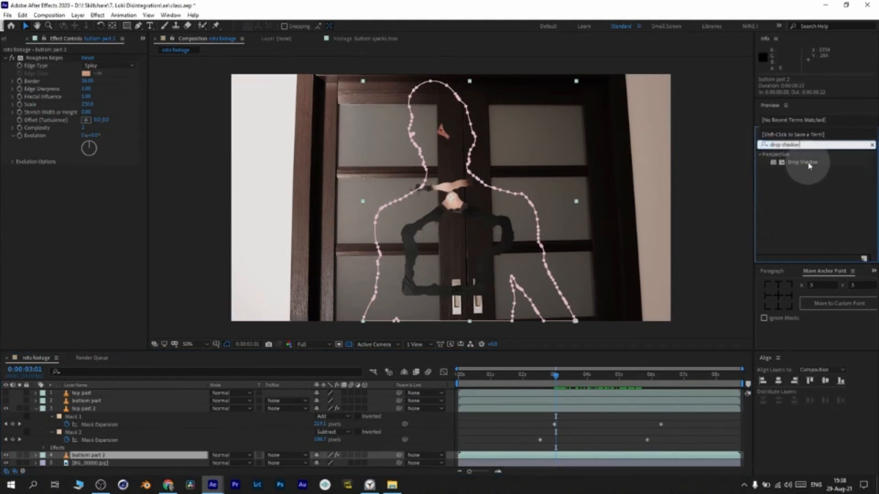
pyautogui.moveTo(810, 164); pyautogui.dragTo(49, 59)
pyautogui.scroll(2, 410, 265)
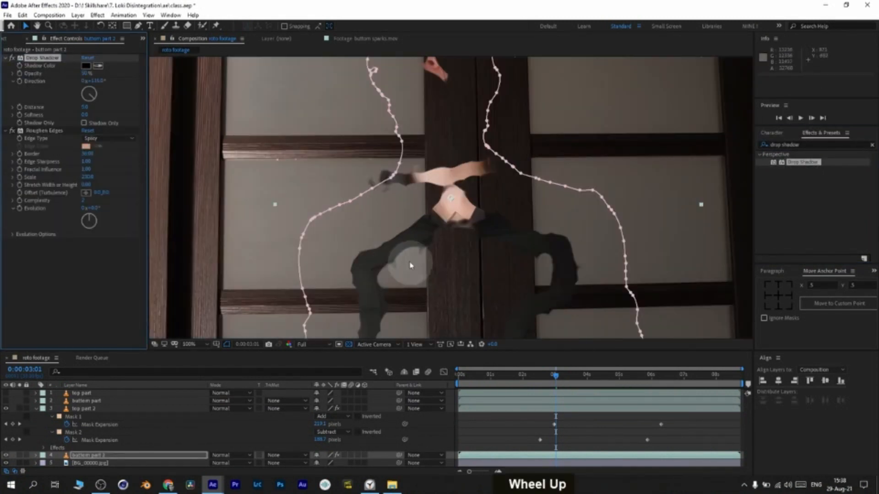
pyautogui.hotkey('ctrl', 'z')
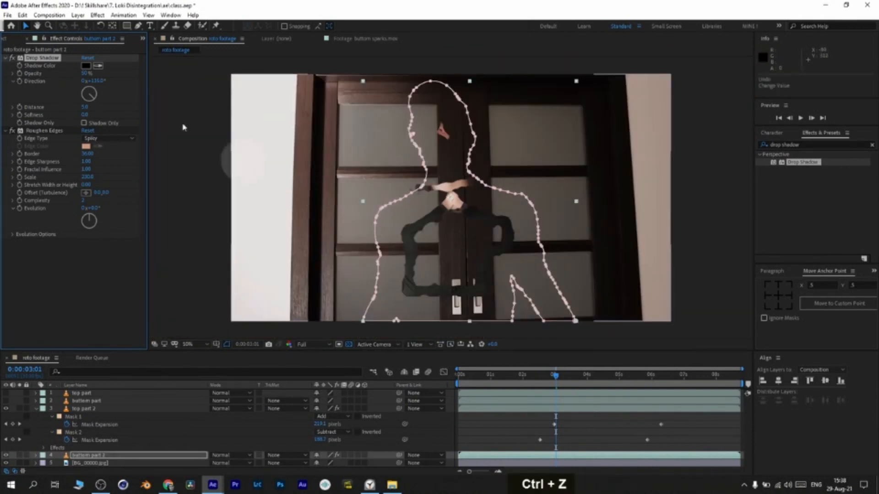
# Lower the opacity of buttom part 2's Drop Shadow and set its distance to 45 and softness to 100.
pyautogui.click(91, 80)
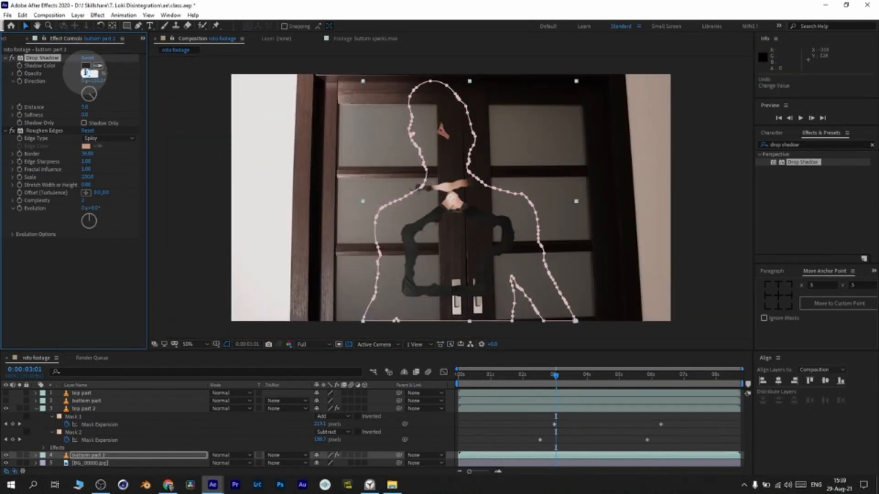
pyautogui.scroll(2, 412, 220)
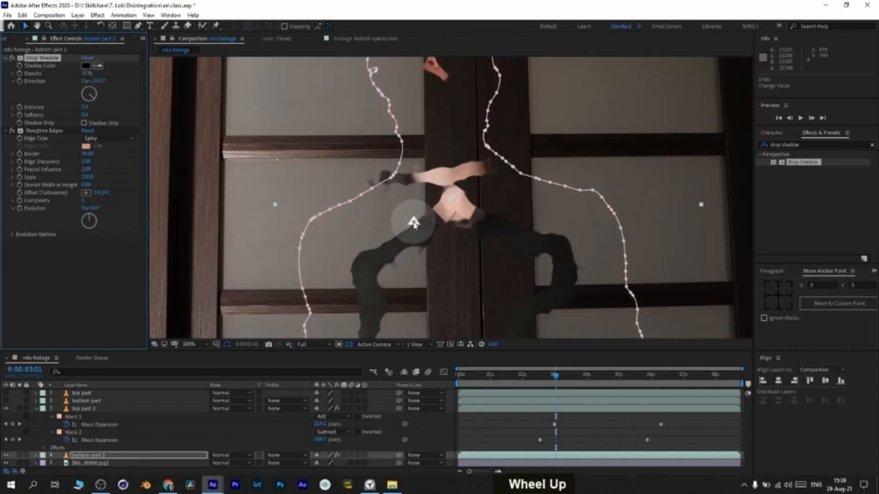
pyautogui.press('space')
pyautogui.moveTo(416, 222); pyautogui.dragTo(356, 185)
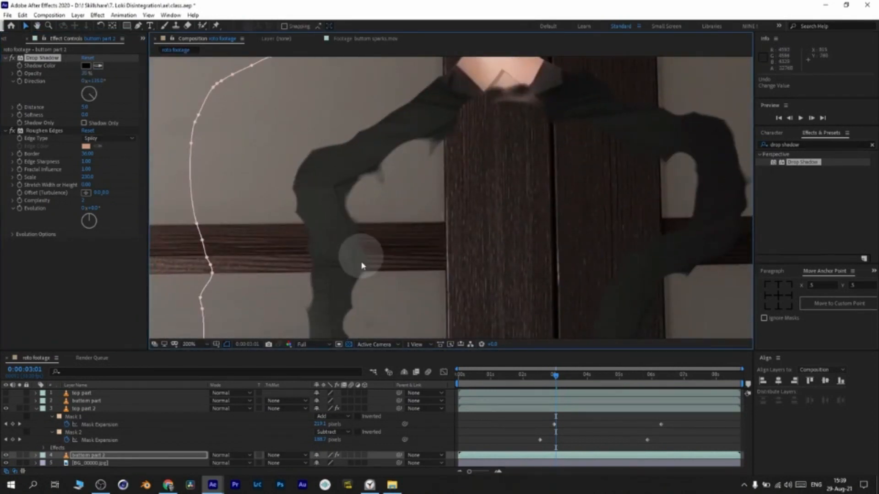
pyautogui.click(85, 107)
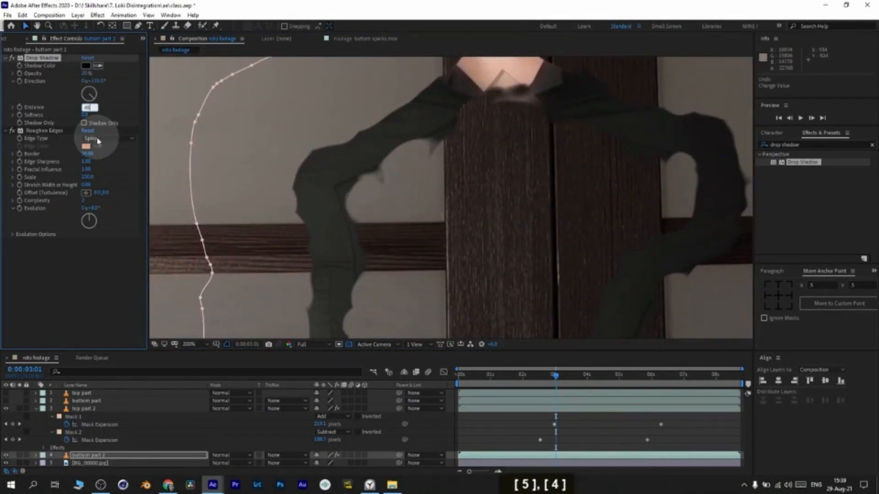
pyautogui.write('45')
pyautogui.press('Return')
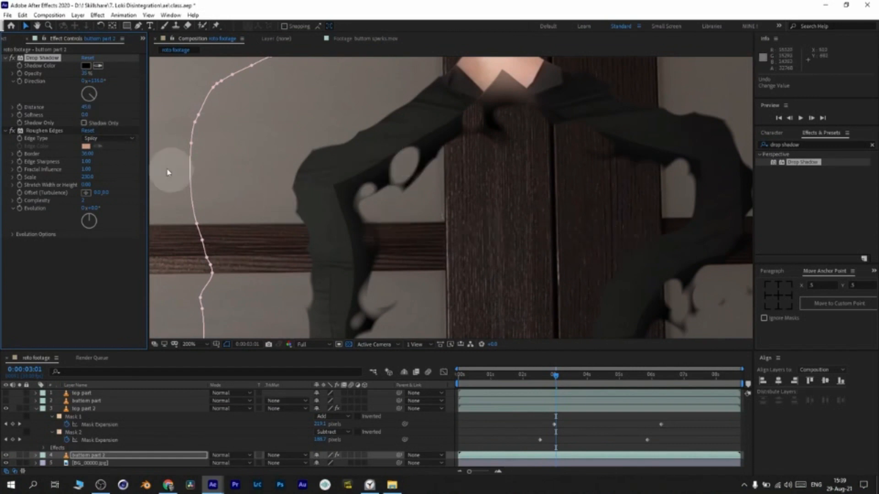
pyautogui.hotkey('ctrl', 'z')
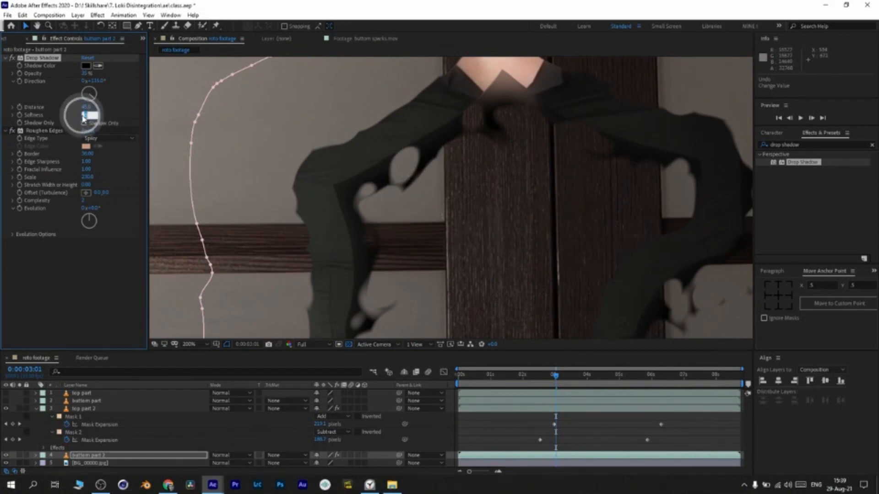
pyautogui.scroll(-4, 472, 206)
pyautogui.moveTo(466, 203); pyautogui.dragTo(413, 275)
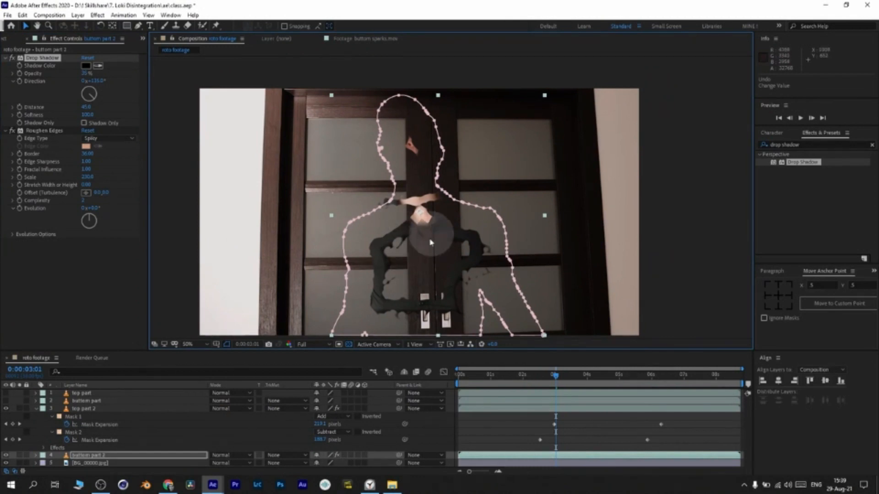
# Copy the Drop Shadow from buttom part 2 onto top part 2, place it above Roughen Edges, and check the result at 0:00:03:21.
pyautogui.click(84, 409)
pyautogui.press('u')
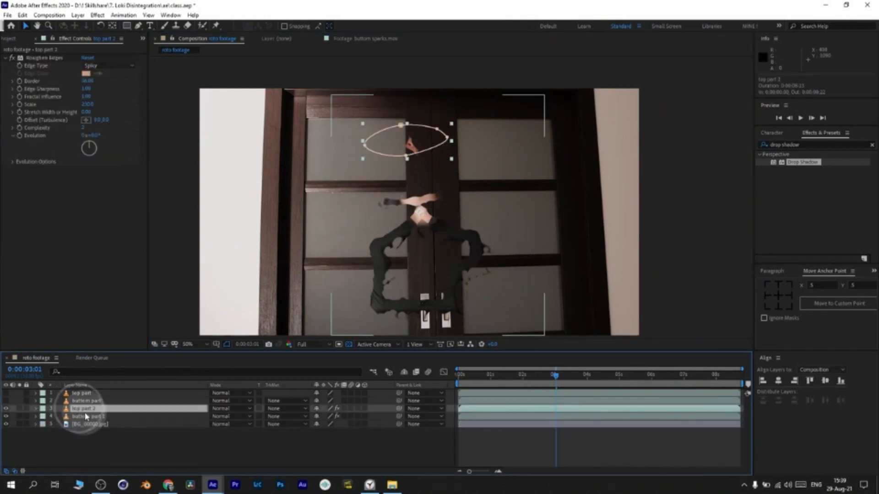
pyautogui.click(86, 418)
pyautogui.click(45, 58)
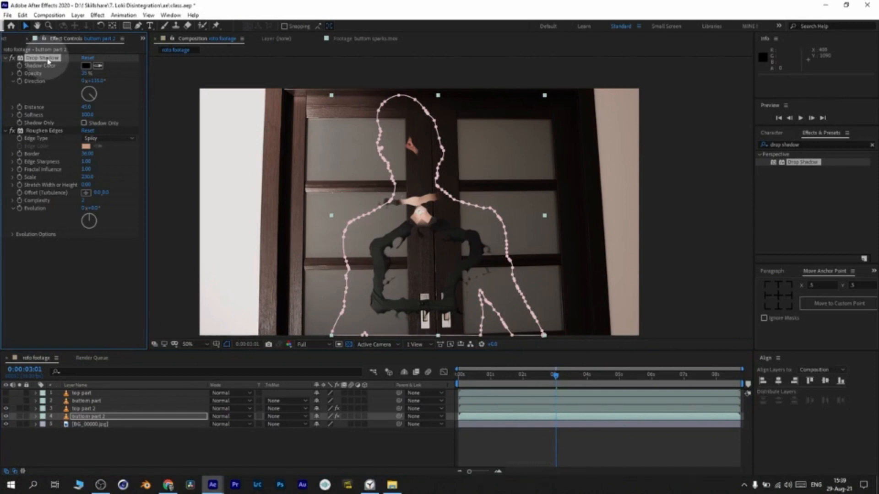
pyautogui.click(99, 409)
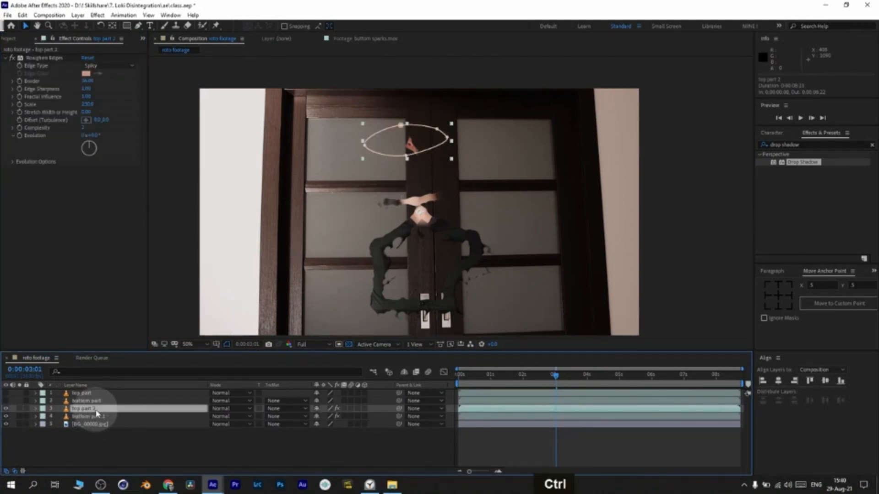
pyautogui.hotkey('ctrl', 'v')
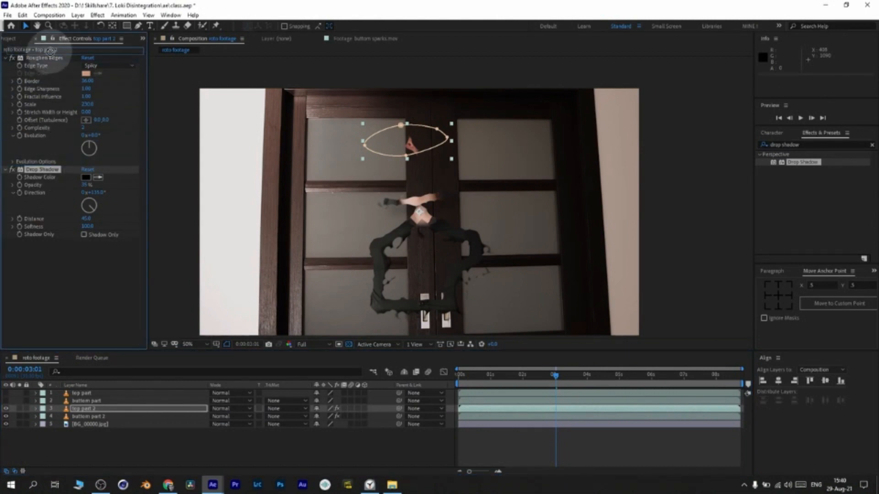
pyautogui.moveTo(53, 58); pyautogui.dragTo(51, 55)
pyautogui.moveTo(556, 375); pyautogui.dragTo(577, 380)
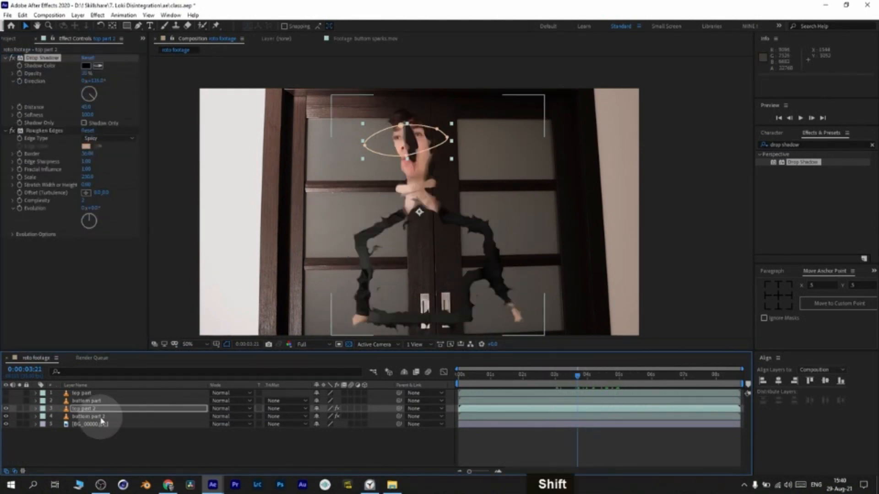
# Pre-compose the top part 2 and buttom part 2 layers into a new composition named "spiky edges".
pyautogui.keyDown('shift'); pyautogui.click(98, 416); pyautogui.keyUp('shift')
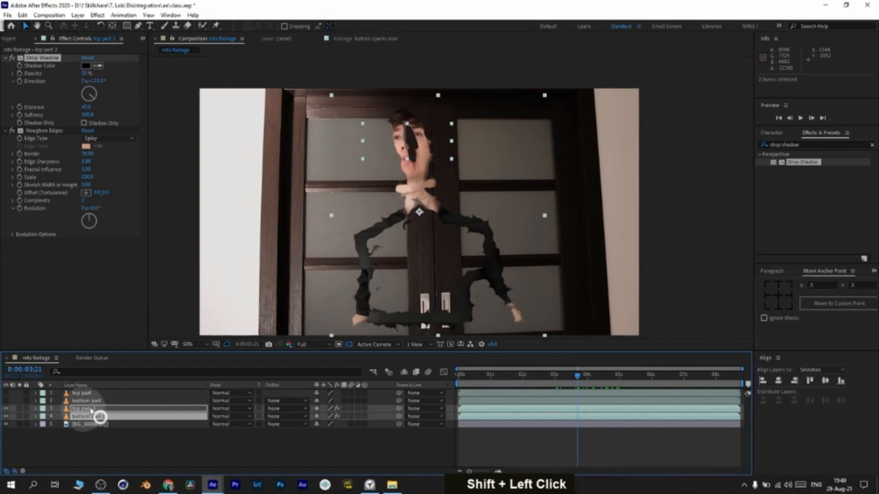
pyautogui.click(59, 16)
pyautogui.moveTo(77, 15)
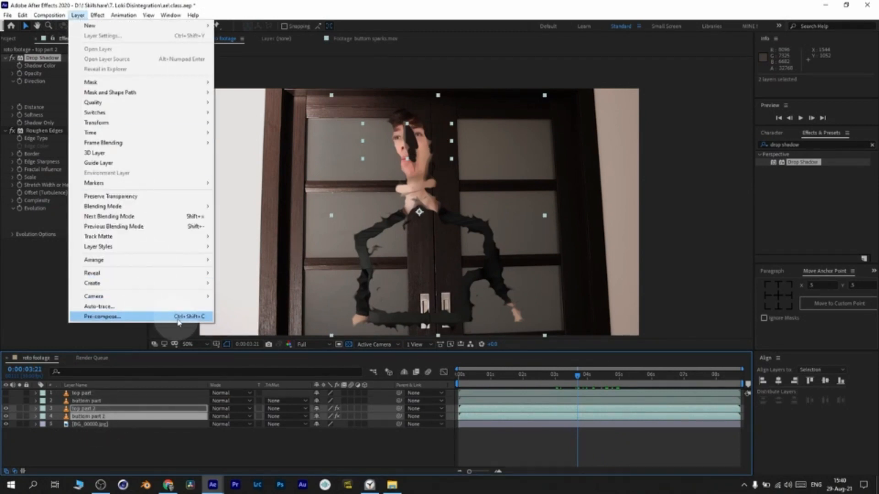
pyautogui.click(196, 317)
pyautogui.press('BackSpace')
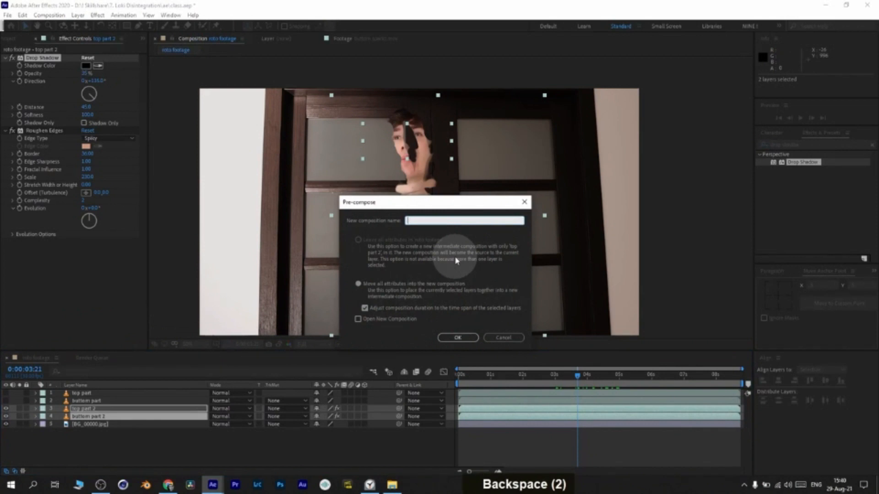
pyautogui.write('P')
pyautogui.write('piky edges')
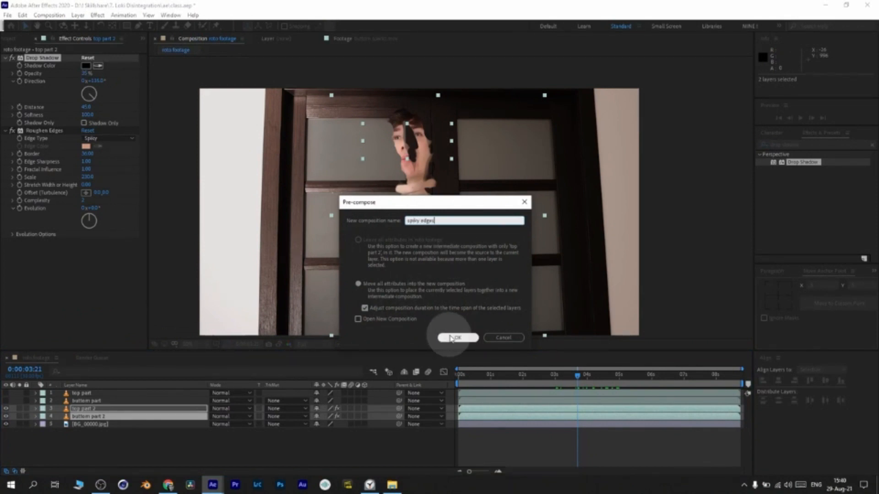
pyautogui.click(458, 337)
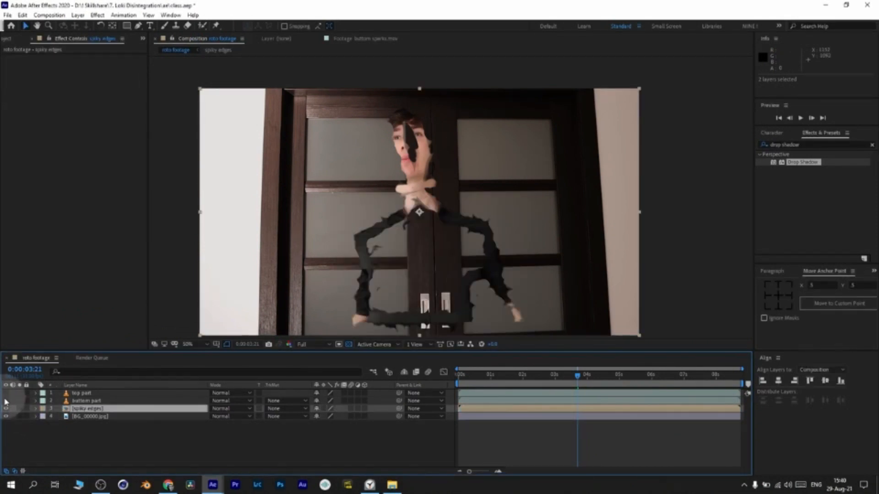
# Turn on the top part and buttom part layers and check the disintegration between 0:00:03:29 and 0:00:04:08.
pyautogui.moveTo(490, 374); pyautogui.dragTo(587, 384)
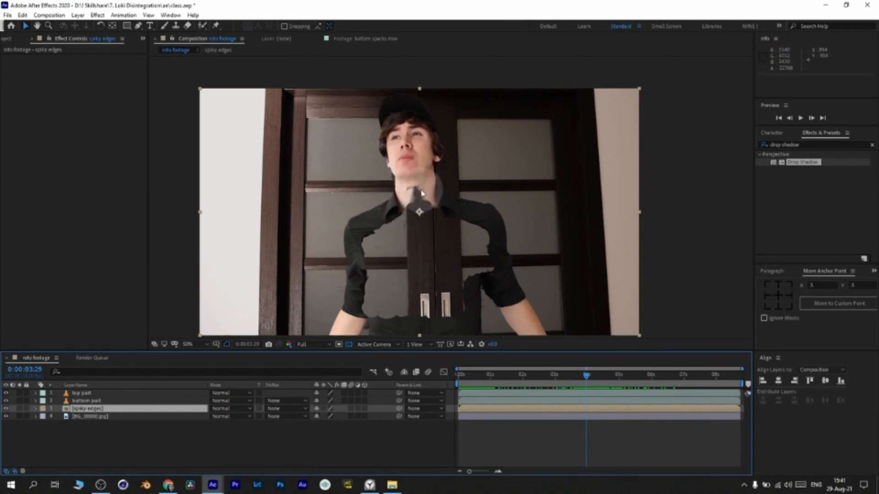
pyautogui.click(596, 376)
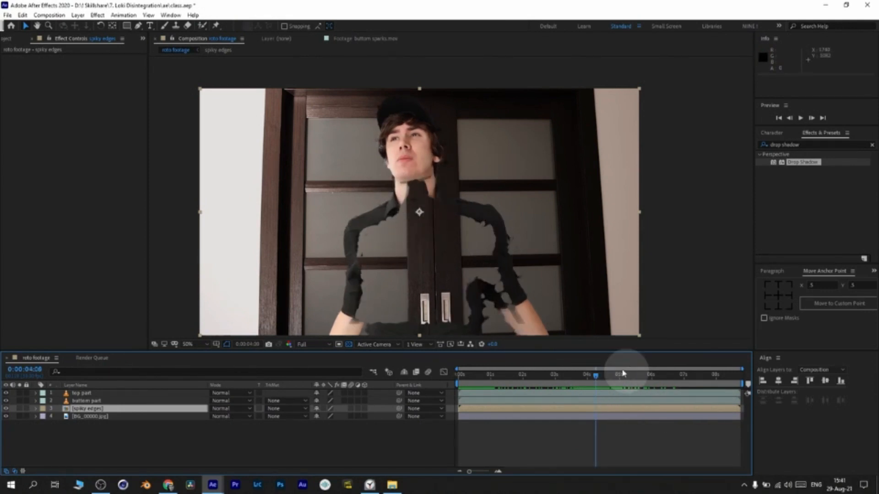
pyautogui.click(586, 375)
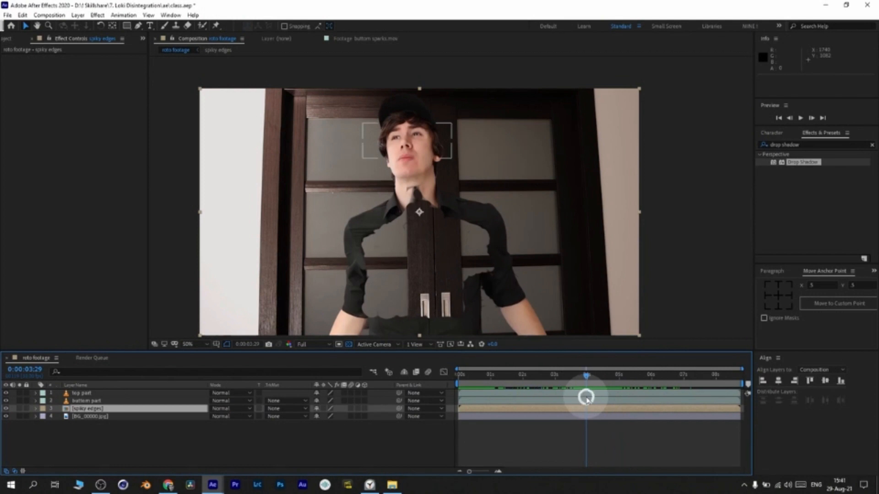
# Duplicate the spiky edges layer at 0:00:03:02 and shift the lower copy three frames later in time.
pyautogui.click(555, 375)
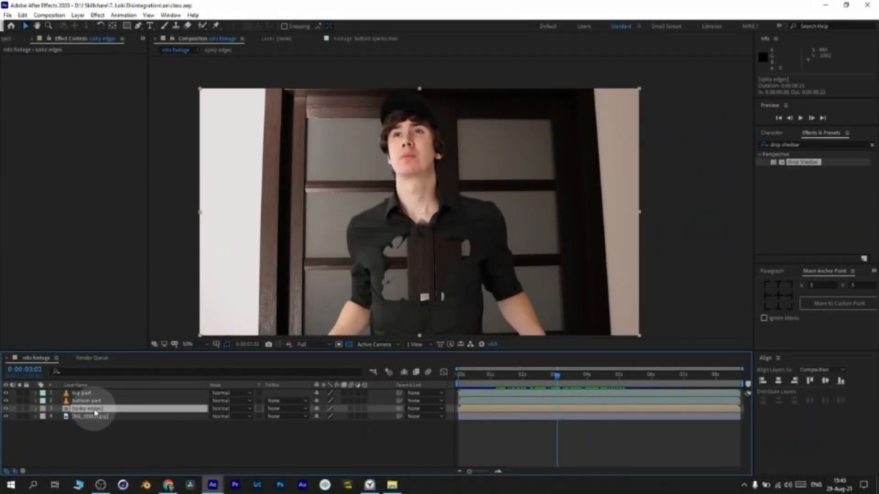
pyautogui.hotkey('ctrl', 'd')
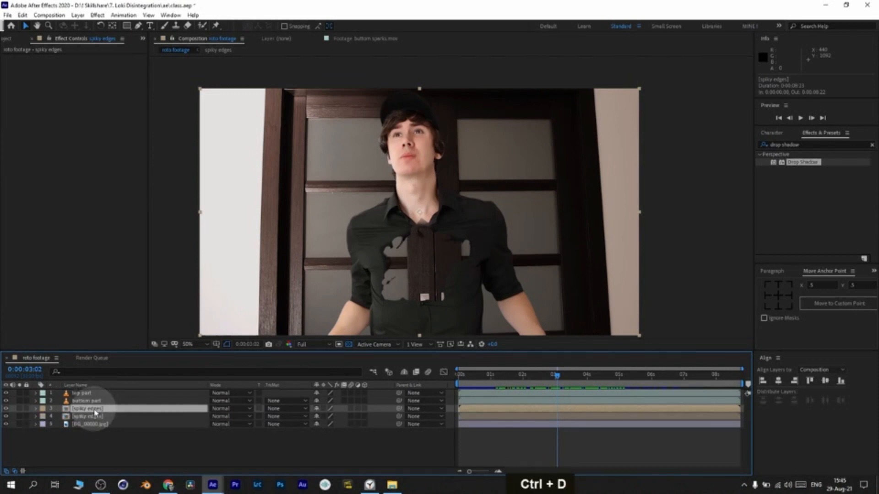
pyautogui.click(94, 417)
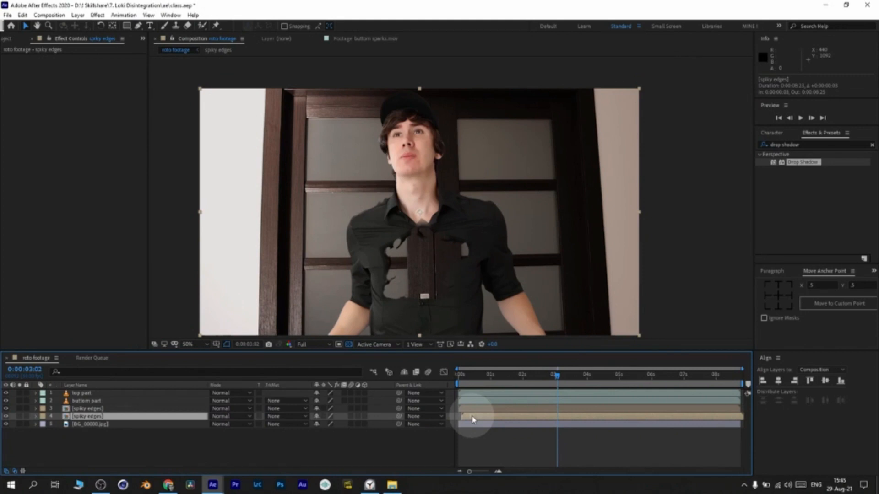
# Apply Curves to the lower spiky edges layer and pull the RGB curve steeply upward to brighten the outline to near white.
pyautogui.click(755, 144)
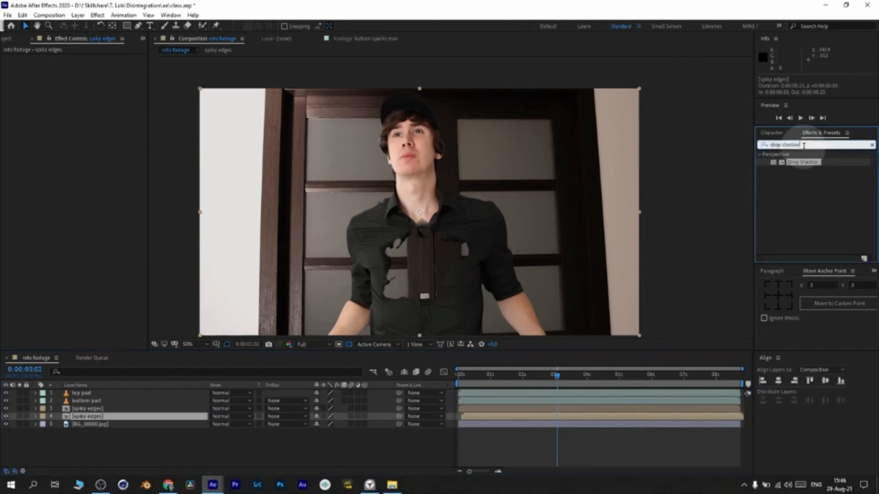
pyautogui.write('curves')
pyautogui.moveTo(795, 185); pyautogui.dragTo(514, 419)
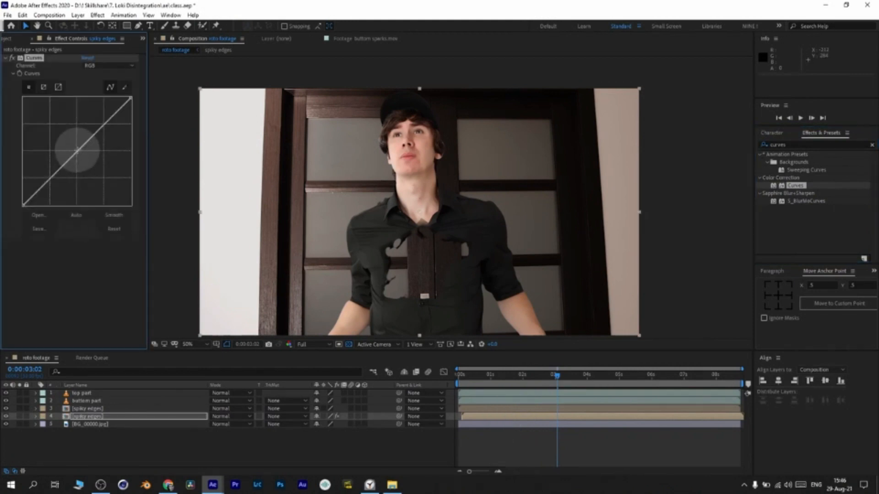
pyautogui.moveTo(77, 150); pyautogui.dragTo(47, 108)
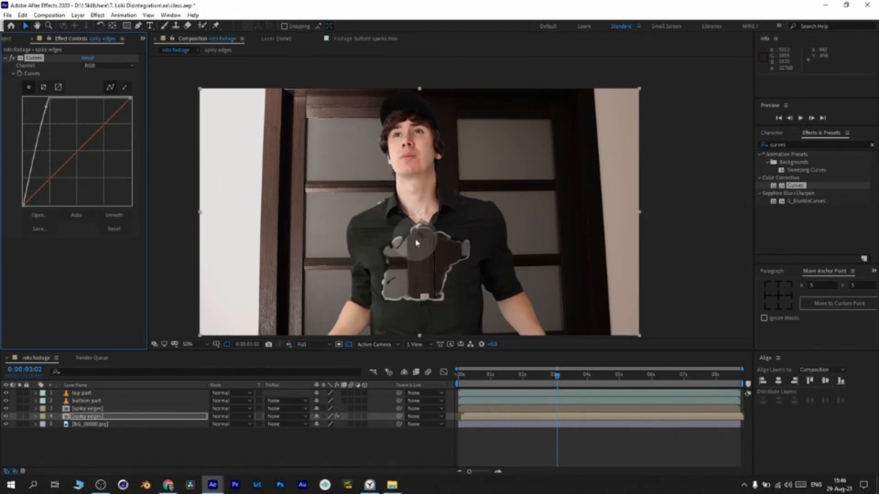
pyautogui.moveTo(47, 105); pyautogui.dragTo(38, 104)
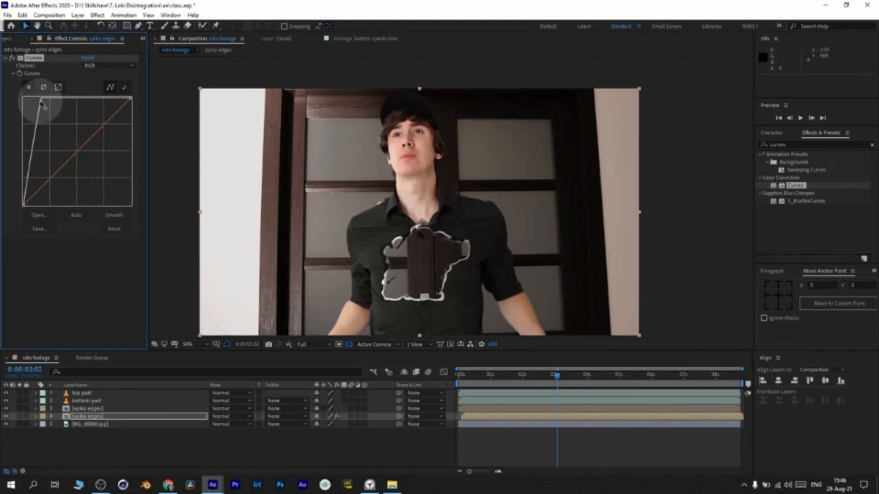
# Reveal the Mask Expansion keyframes of the top part and buttom part layers.
pyautogui.moveTo(476, 392); pyautogui.dragTo(558, 394)
pyautogui.click(83, 398)
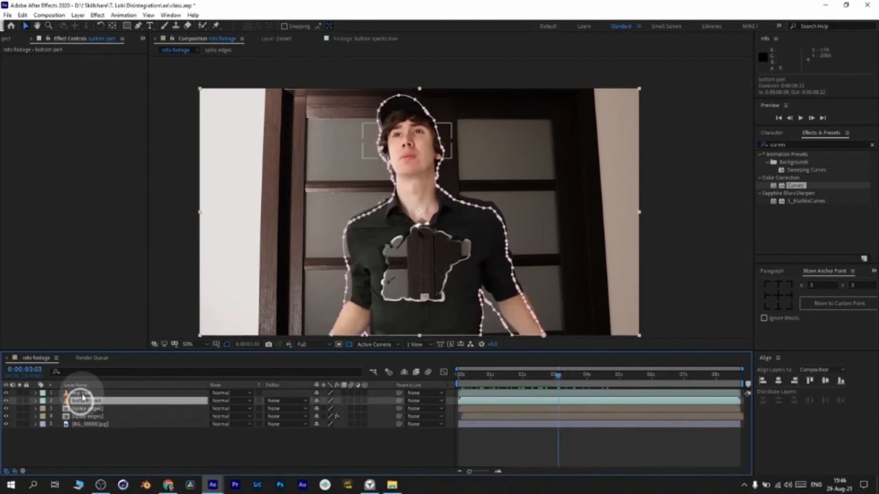
pyautogui.keyDown('ctrl'); pyautogui.click(79, 393); pyautogui.keyUp('ctrl')
pyautogui.press('u')
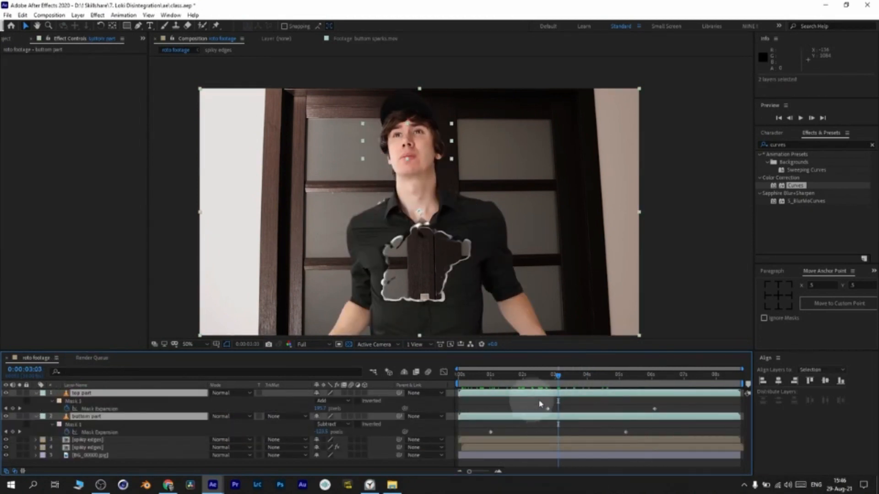
# Try buttom sparks.mov above all layers, aligned near the start of buttom part's mask animation, and preview it over the disintegration.
pyautogui.click(13, 40)
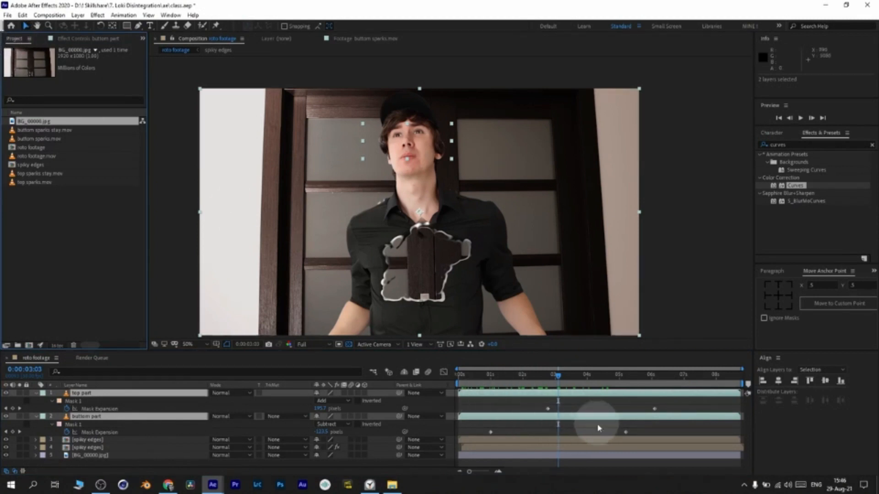
pyautogui.keyDown('shift'); pyautogui.click(494, 380); pyautogui.keyUp('shift')
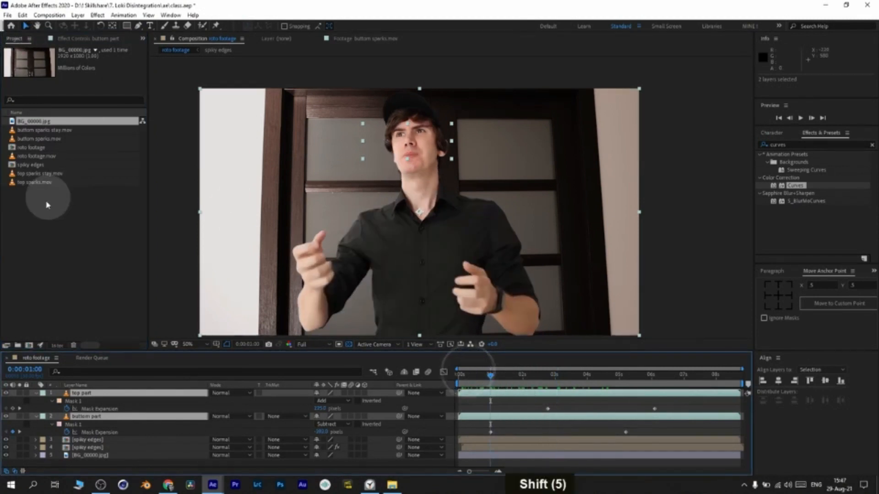
pyautogui.click(34, 182)
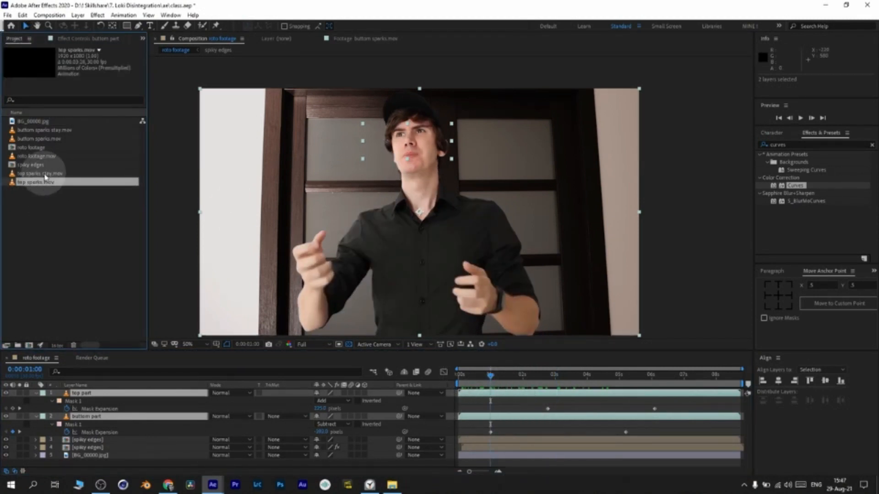
pyautogui.click(38, 139)
pyautogui.moveTo(50, 143); pyautogui.dragTo(108, 392)
pyautogui.moveTo(491, 382); pyautogui.dragTo(596, 396)
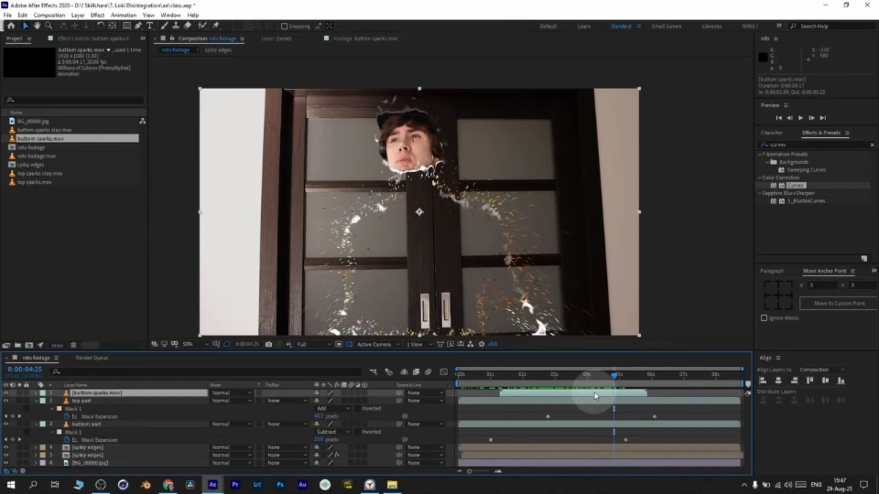
pyautogui.press('Delete')
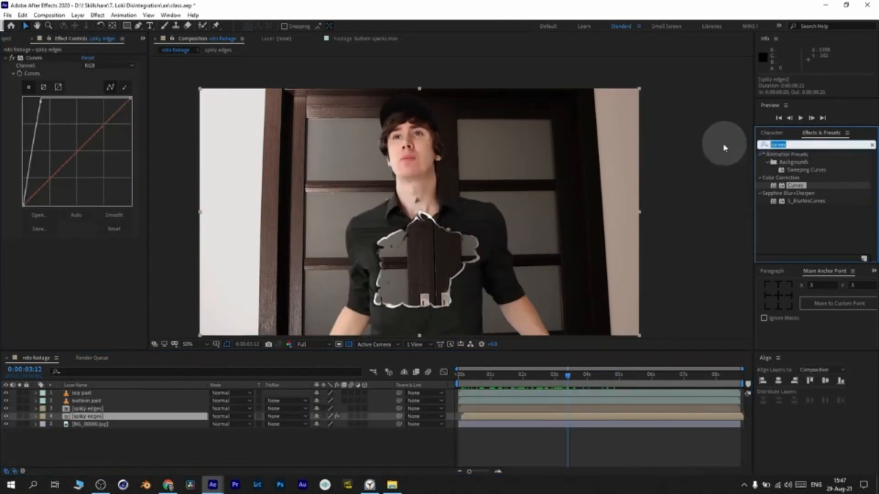
# Apply Tint and a second Curves effect below the first Curves on the lower spiky edges layer.
pyautogui.write('tint')
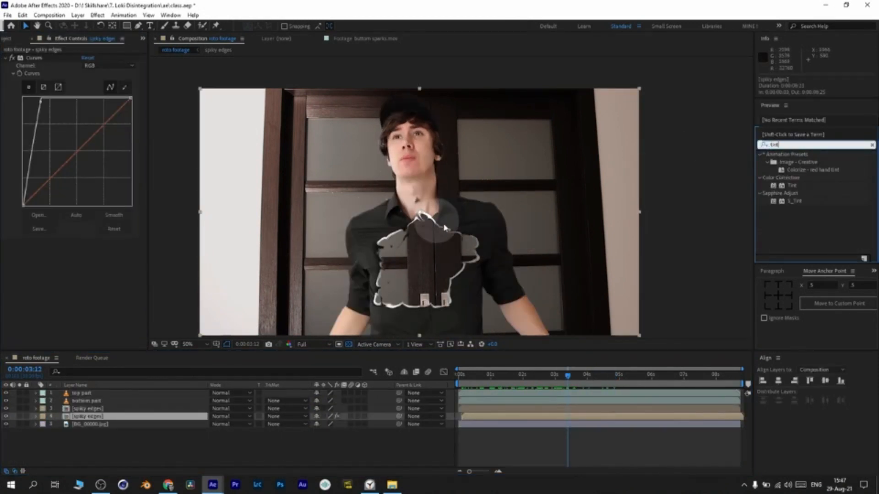
pyautogui.moveTo(790, 186); pyautogui.dragTo(70, 268)
pyautogui.click(752, 146)
pyautogui.moveTo(795, 186); pyautogui.dragTo(102, 302)
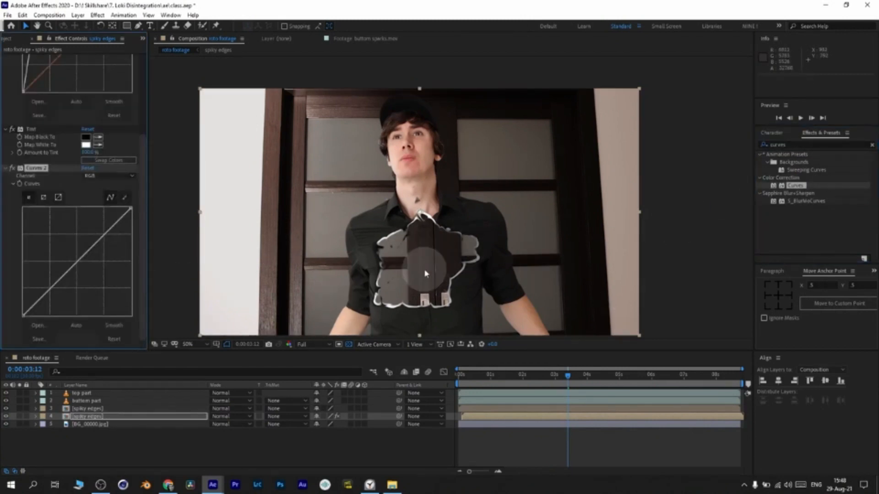
# Add the Stylize Glow effect below Curves 2 on the lower spiky edges layer, setting its radius to 40 and lowering its intensity.
pyautogui.click(787, 144)
pyautogui.write('g')
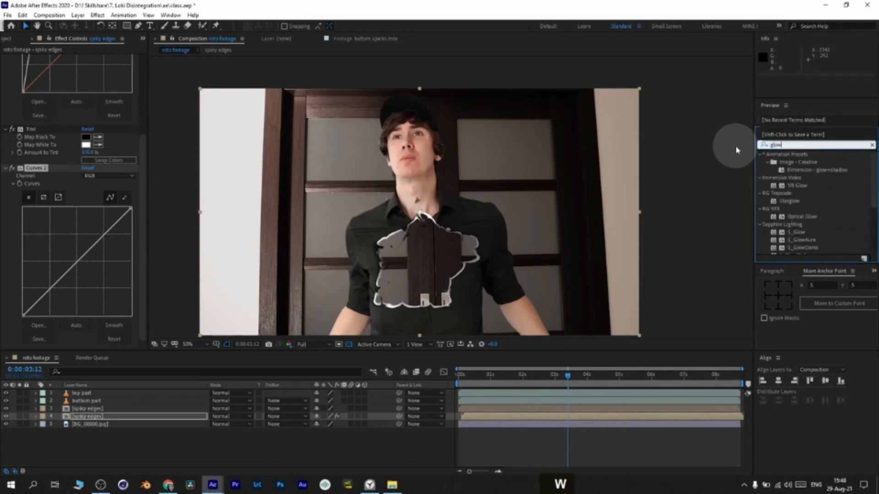
pyautogui.write('low')
pyautogui.scroll(-5, 788, 232)
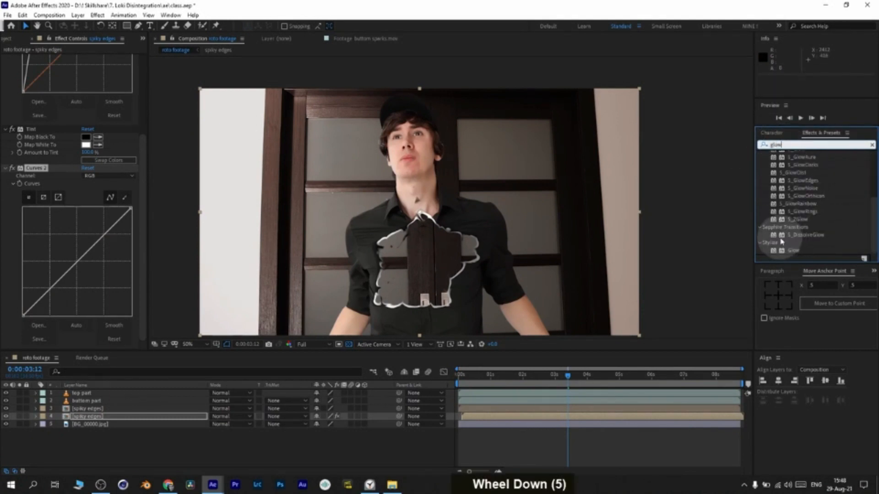
pyautogui.moveTo(794, 252); pyautogui.dragTo(88, 243)
pyautogui.click(86, 242)
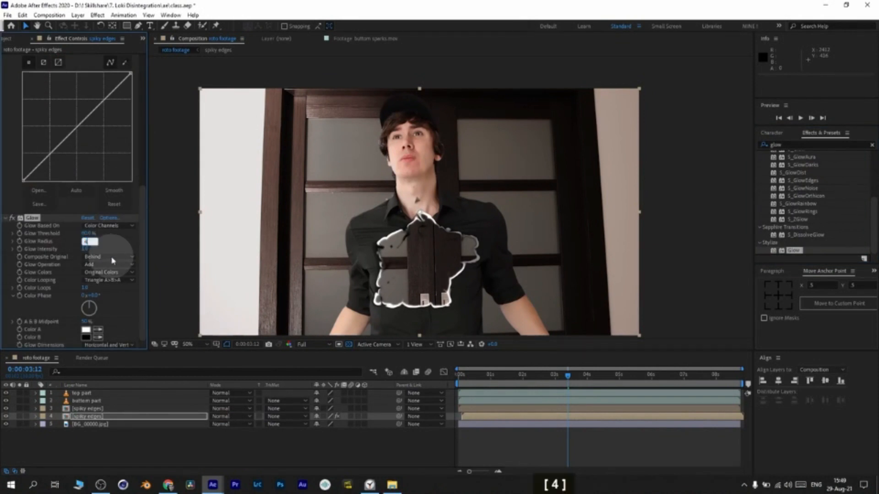
pyautogui.press('Return')
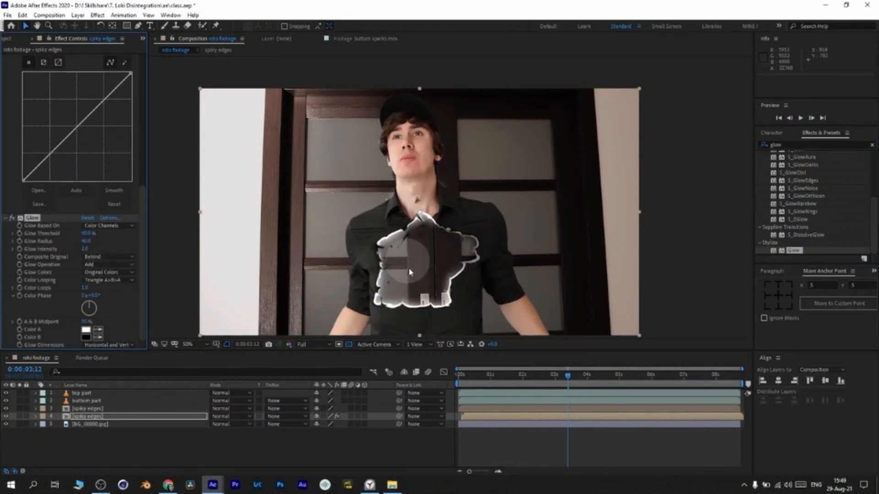
pyautogui.click(87, 249)
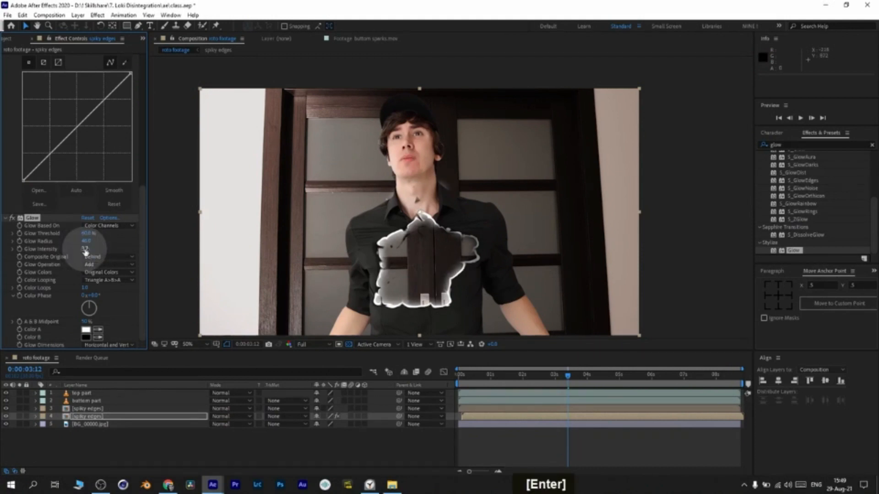
# Select the Curves 2 effect on the lower spiky edges layer.
pyautogui.scroll(4, 85, 252)
pyautogui.click(36, 143)
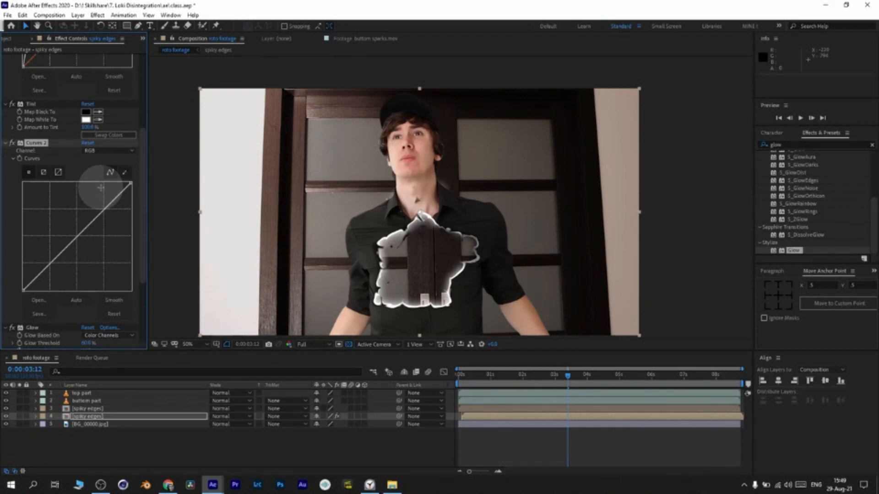
# Bow the blue and red channel curves upward in Curves 2 on the spiky edges layer, with blue raised higher.
pyautogui.click(109, 152)
pyautogui.click(108, 187)
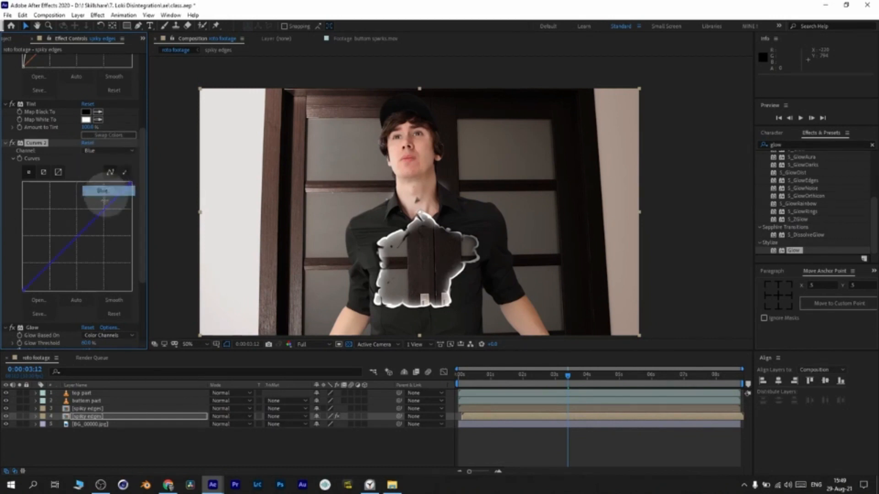
pyautogui.moveTo(78, 222); pyautogui.dragTo(55, 221)
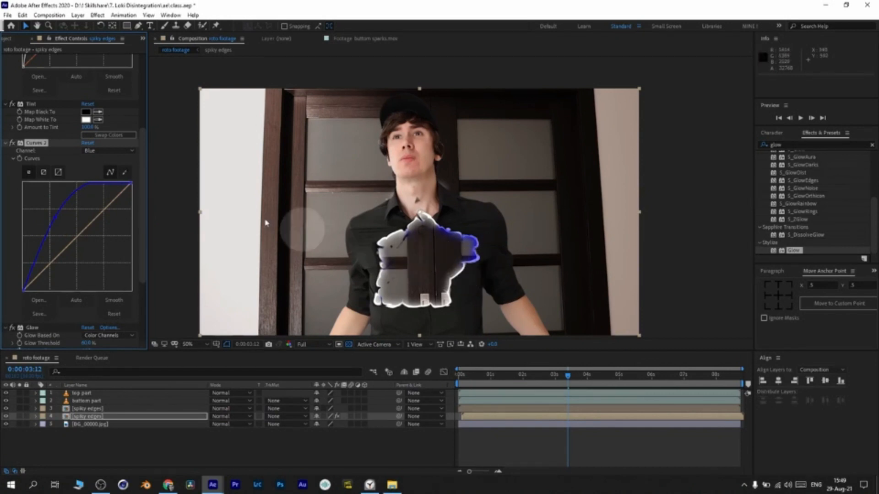
pyautogui.click(126, 151)
pyautogui.click(114, 172)
pyautogui.moveTo(78, 235); pyautogui.dragTo(88, 205)
# Shape the green channel of Curves 2 into a wave, raised in the shadows and dipping below the diagonal in the highlights.
pyautogui.click(110, 151)
pyautogui.click(112, 181)
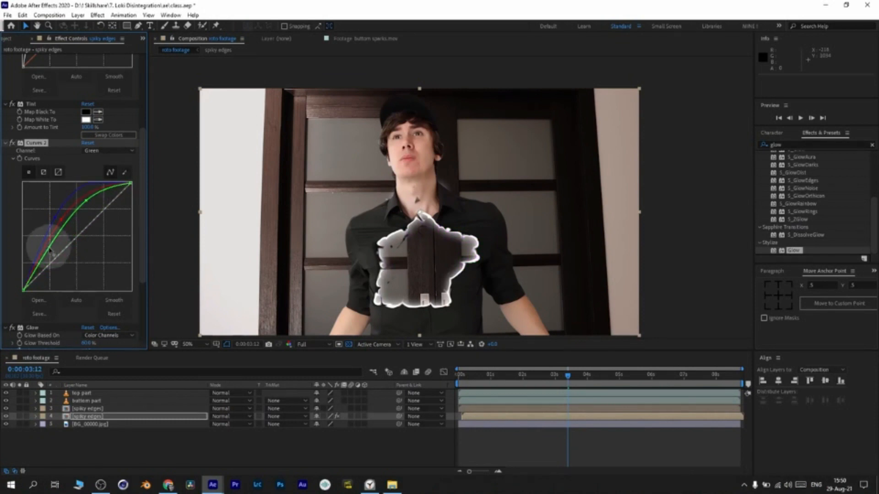
pyautogui.moveTo(48, 246); pyautogui.dragTo(65, 268)
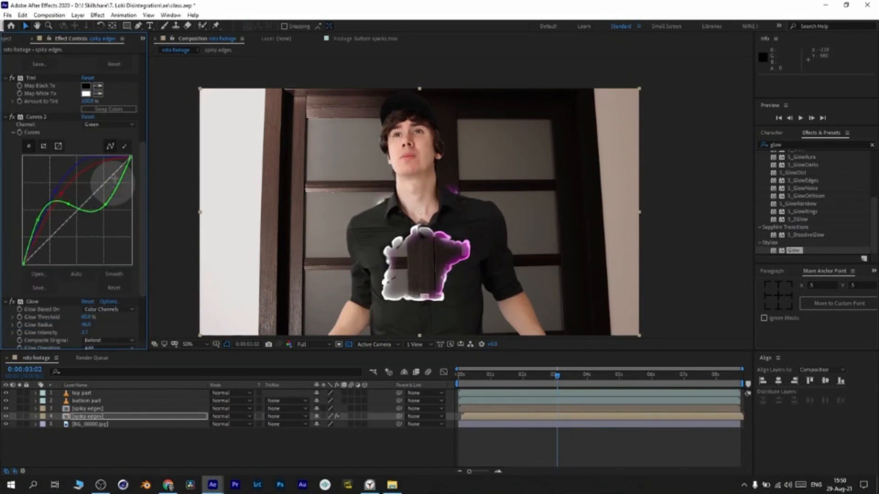
# Soften the steep RGB curve in the first Curves effect and set the current time to 0:00:02:28 to check the edge colors.
pyautogui.scroll(11, 50, 138)
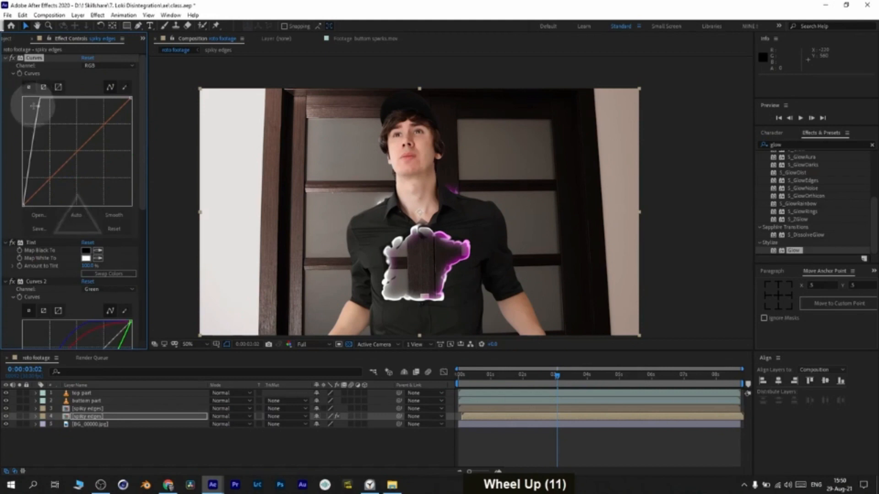
pyautogui.moveTo(38, 106); pyautogui.dragTo(63, 125)
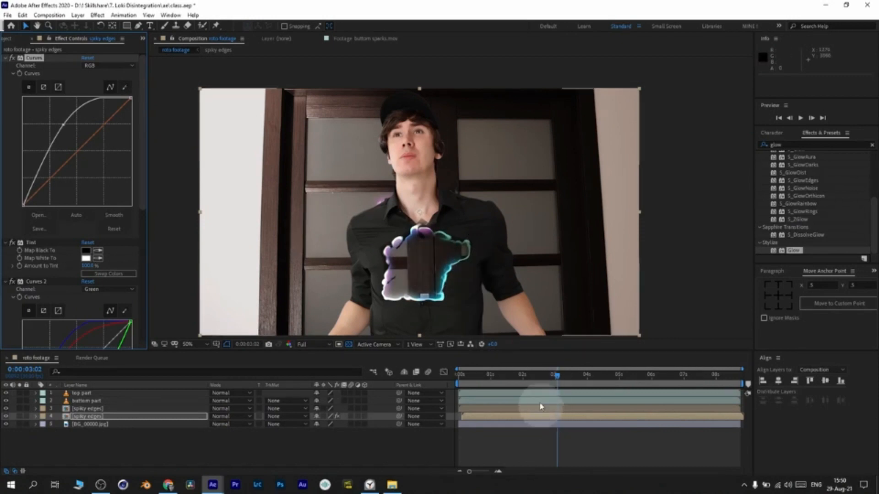
pyautogui.click(559, 408)
pyautogui.moveTo(559, 407)
pyautogui.mouseDown()
pyautogui.moveTo(545, 408)
pyautogui.moveTo(553, 410)
pyautogui.mouseUp()
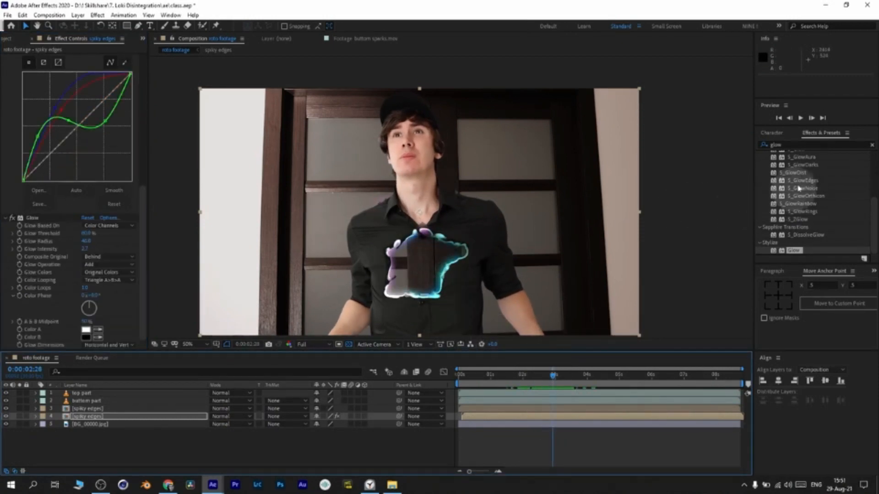
# Apply the Vibrance effect to the lower spiky edges layer with vibrance 100 and saturation 35.
pyautogui.doubleClick(778, 144)
pyautogui.write('vibra')
pyautogui.moveTo(789, 162); pyautogui.dragTo(550, 416)
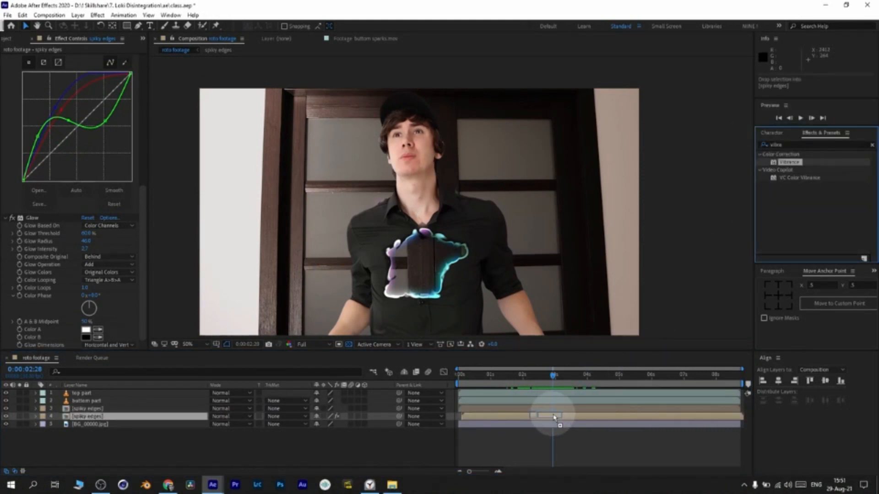
pyautogui.moveTo(552, 419); pyautogui.dragTo(552, 419)
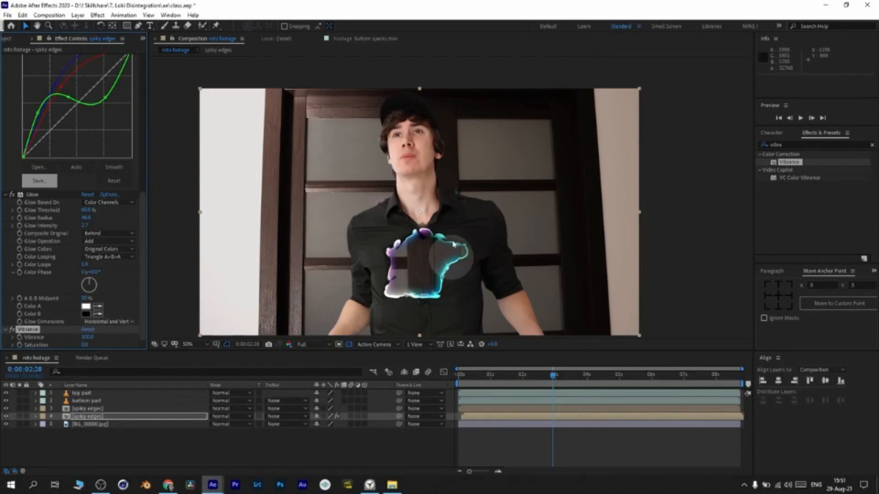
pyautogui.click(86, 345)
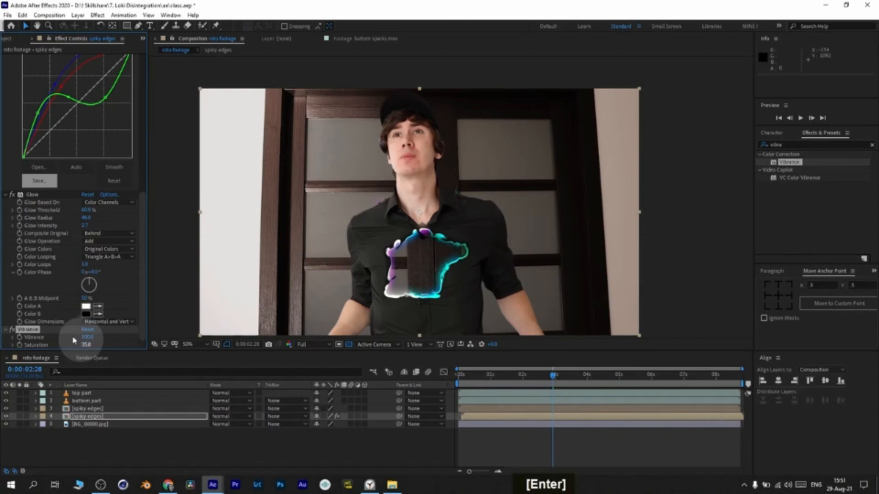
pyautogui.scroll(2, 422, 294)
pyautogui.scroll(-2, 439, 275)
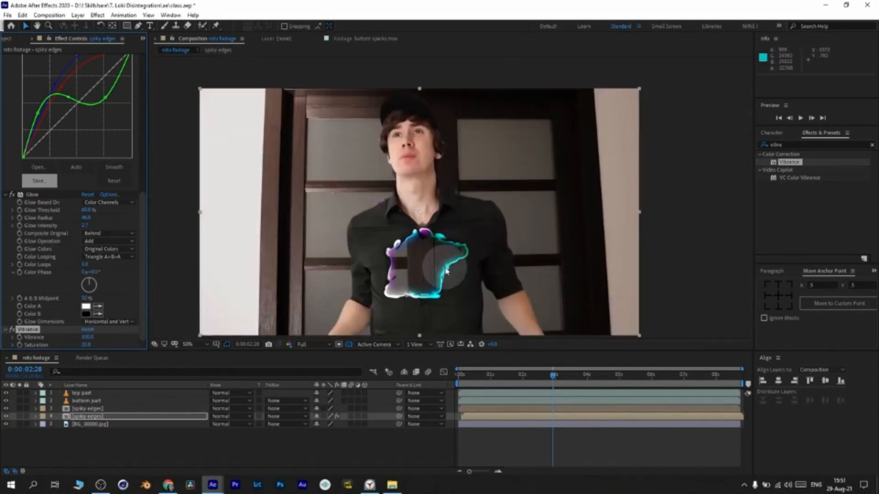
# Add a second Glow effect after Vibrance on the lower spiky edges layer.
pyautogui.click(761, 174)
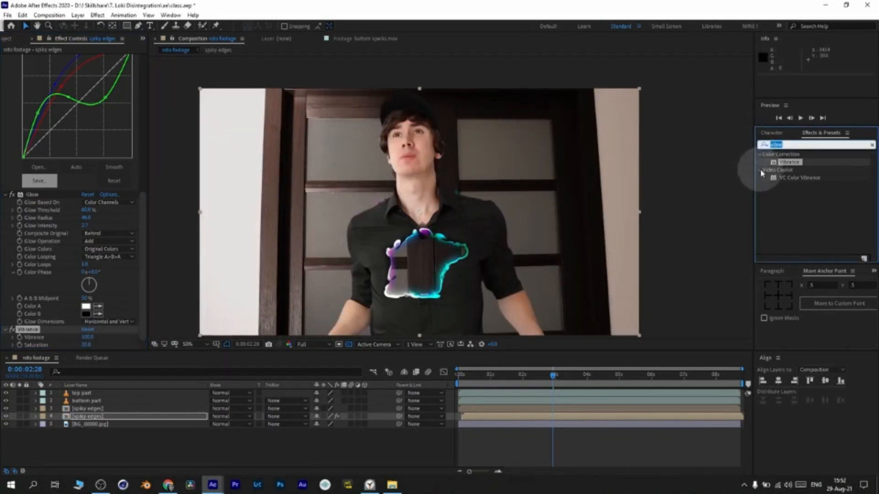
pyautogui.write('glow')
pyautogui.scroll(-4, 796, 211)
pyautogui.moveTo(793, 250); pyautogui.dragTo(94, 341)
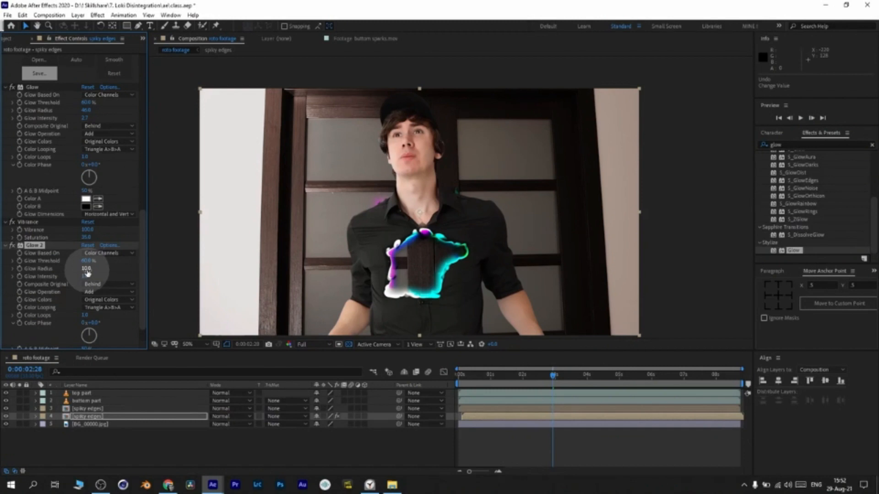
# Greatly increase the radius of Glow 2, and set its intensity to 1.4 and threshold to 97.6%.
pyautogui.moveTo(86, 273); pyautogui.dragTo(116, 272)
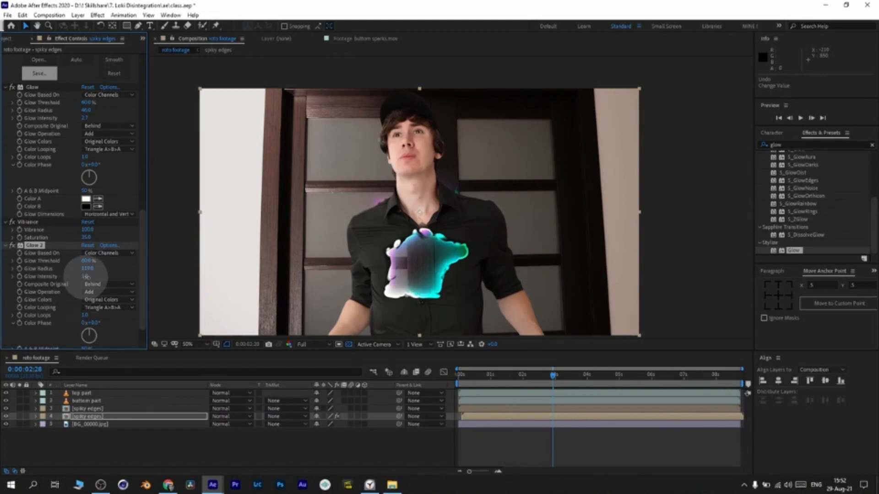
pyautogui.moveTo(86, 276); pyautogui.dragTo(97, 277)
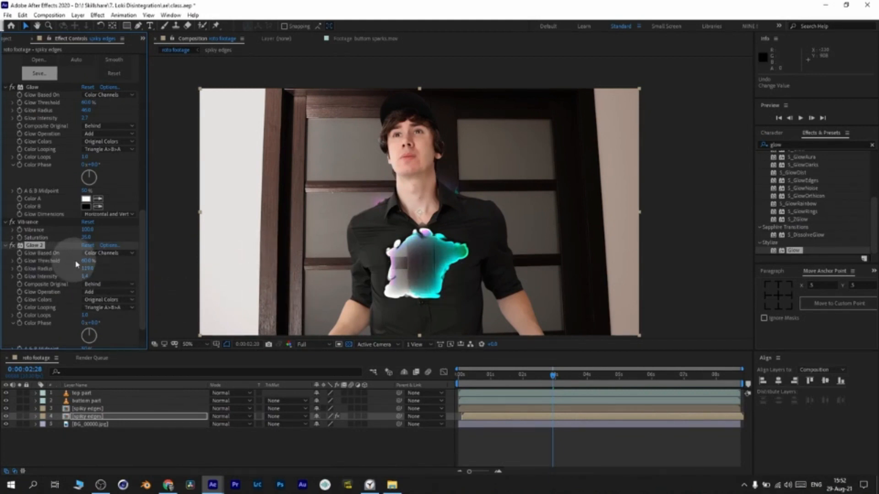
pyautogui.moveTo(83, 264); pyautogui.dragTo(127, 262)
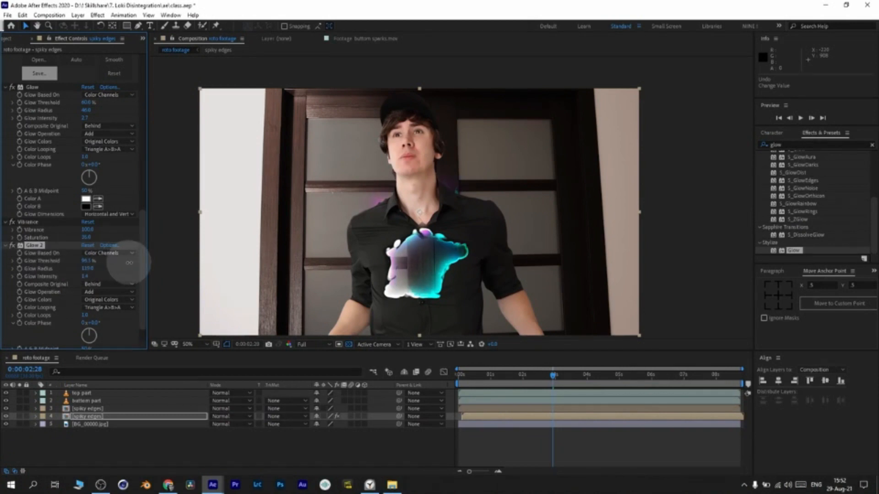
pyautogui.scroll(-3, 103, 266)
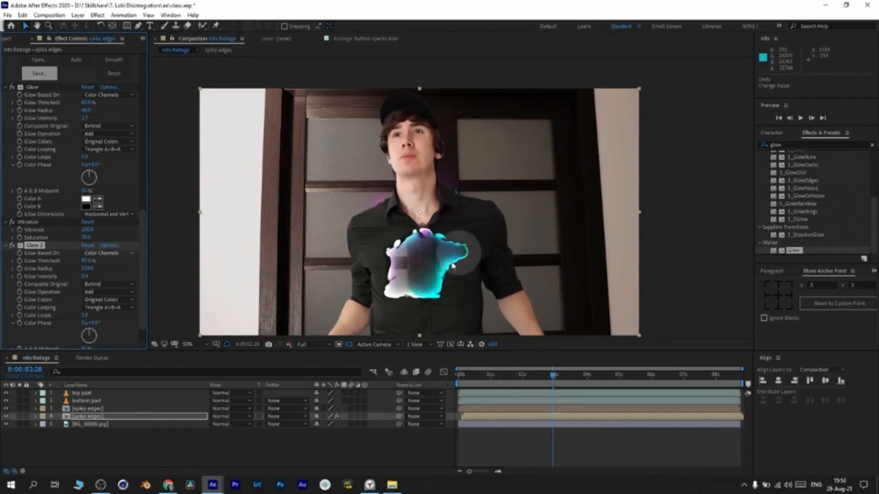
pyautogui.scroll(-9, 728, 287)
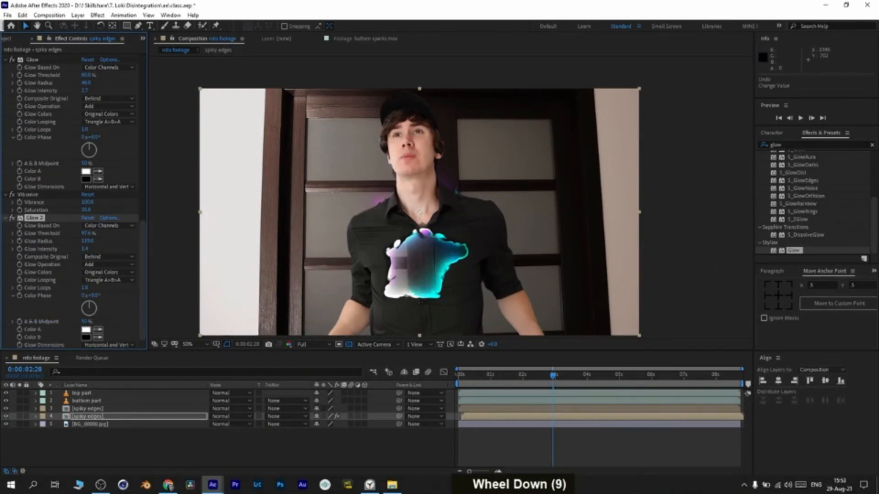
# Add the Tritone color correction effect after Glow 2 on the lower spiky edges layer.
pyautogui.click(779, 144)
pyautogui.write('tri')
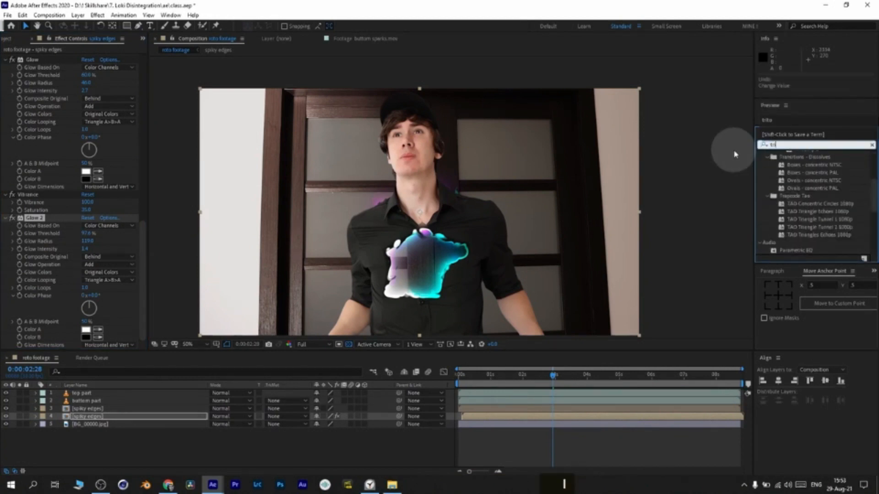
pyautogui.write('ton')
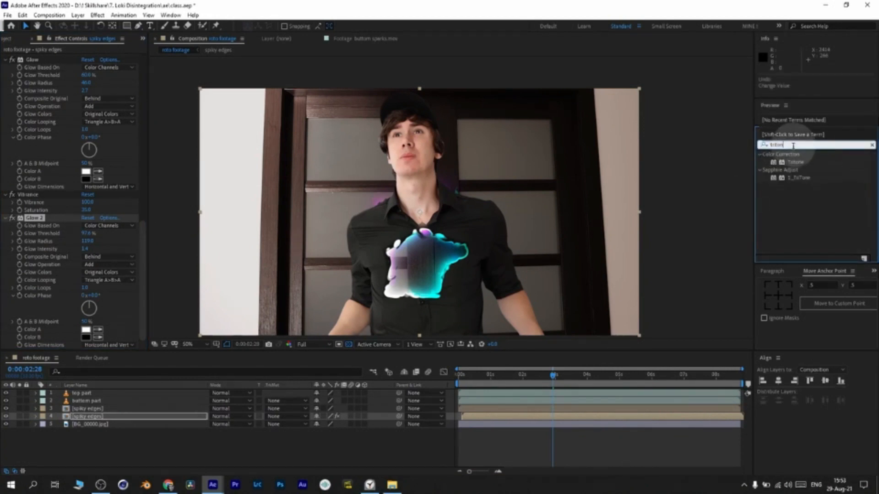
pyautogui.moveTo(795, 162); pyautogui.dragTo(70, 338)
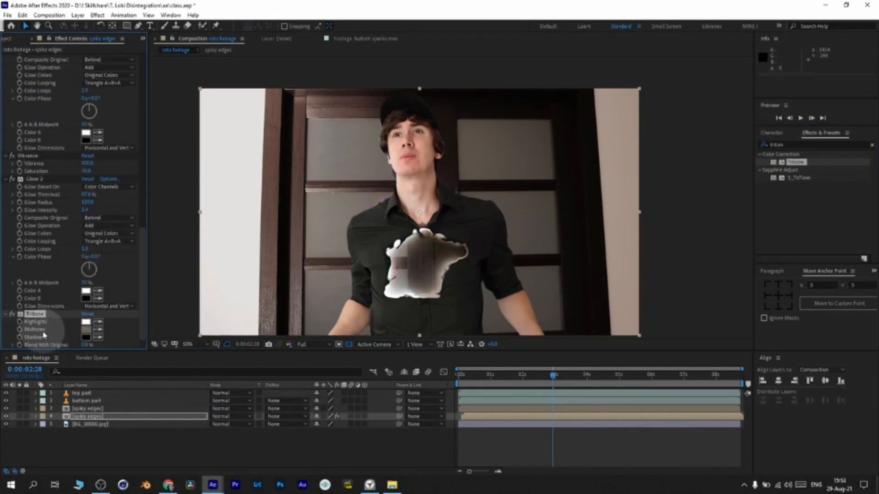
# Set the Tritone midtones to the saturated orange-red FF3C00.
pyautogui.click(85, 329)
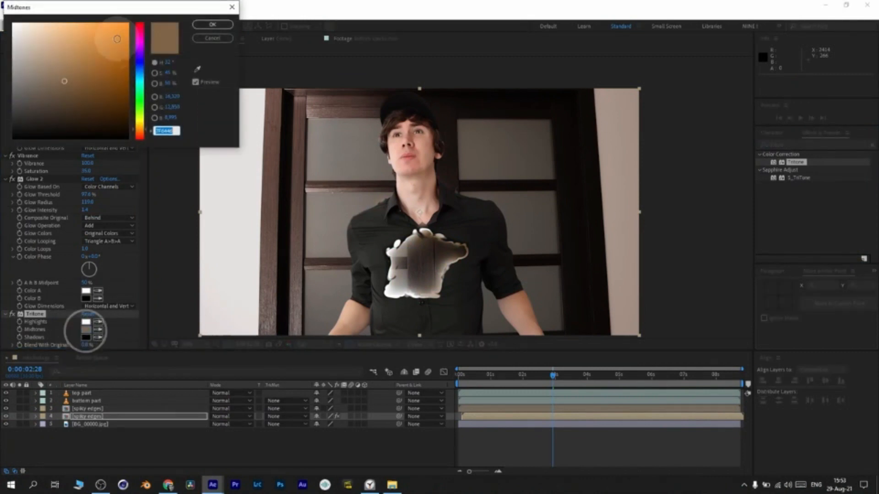
pyautogui.click(139, 32)
pyautogui.click(139, 127)
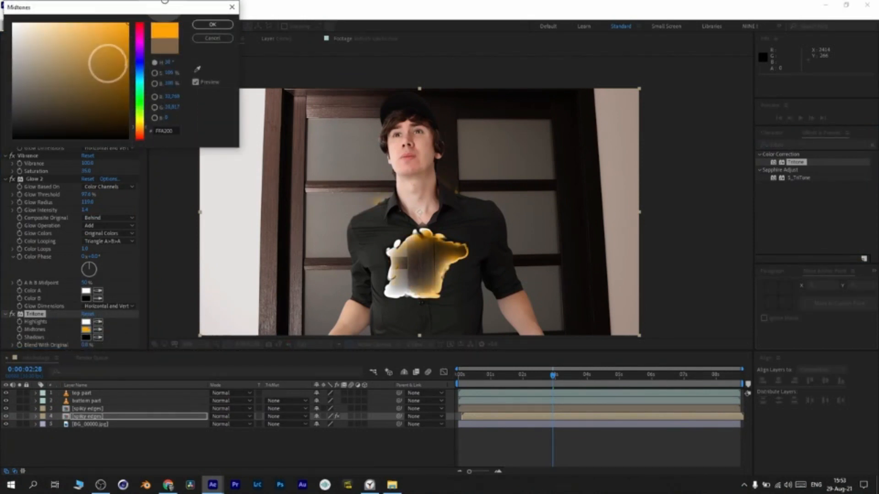
pyautogui.click(128, 23)
pyautogui.click(140, 135)
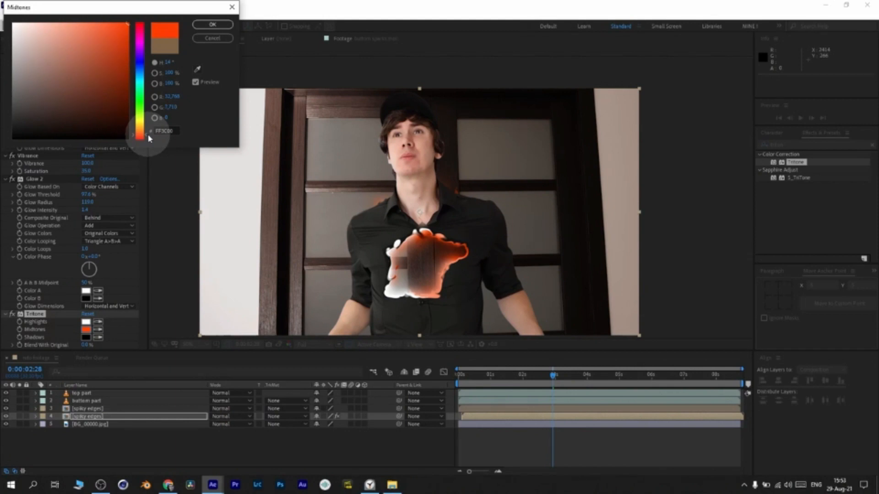
pyautogui.press('Return')
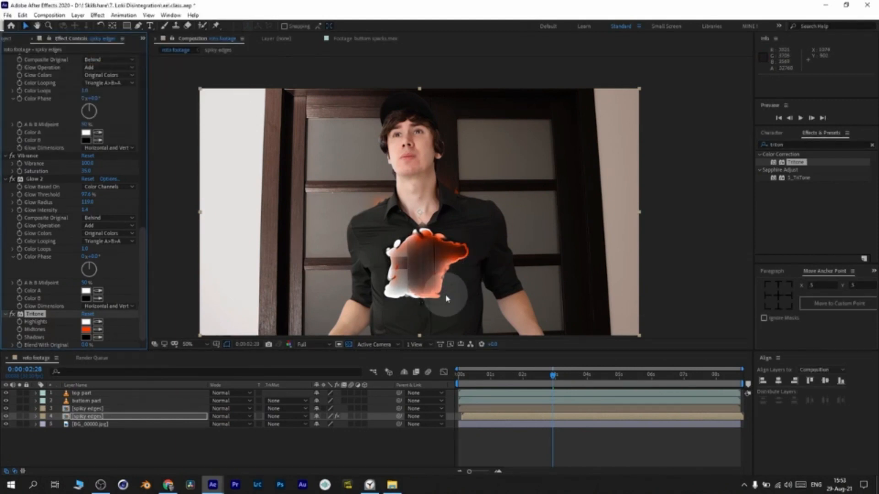
# With Tritone temporarily disabled, try a much higher green-channel peak in Curves 2, and restore the orange look.
pyautogui.click(12, 314)
pyautogui.scroll(12, 28, 297)
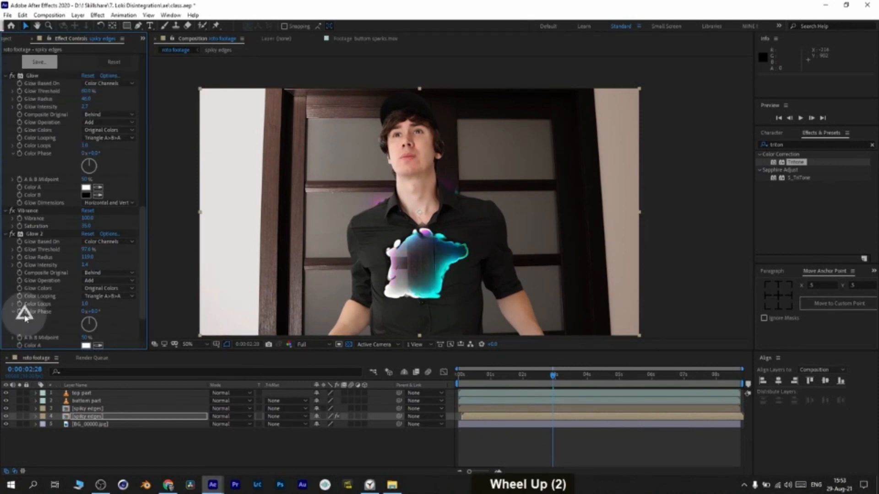
pyautogui.click(108, 173)
pyautogui.click(105, 254)
pyautogui.click(53, 211)
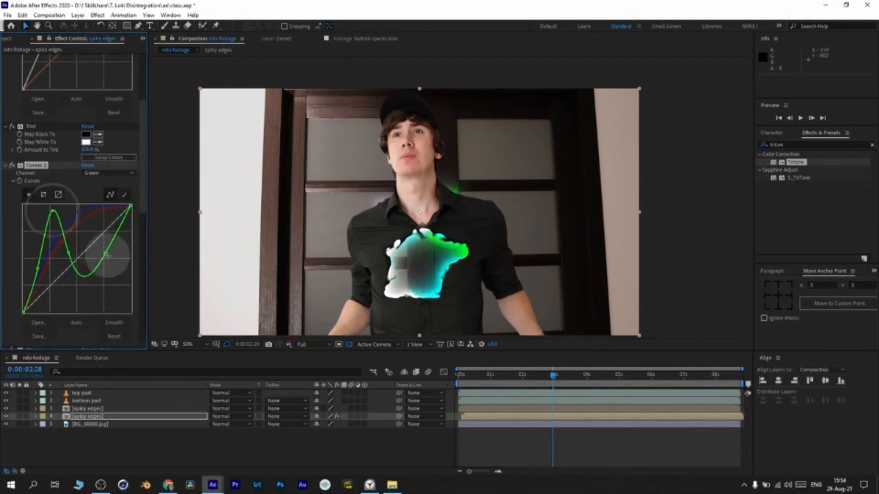
pyautogui.moveTo(48, 211); pyautogui.dragTo(43, 207)
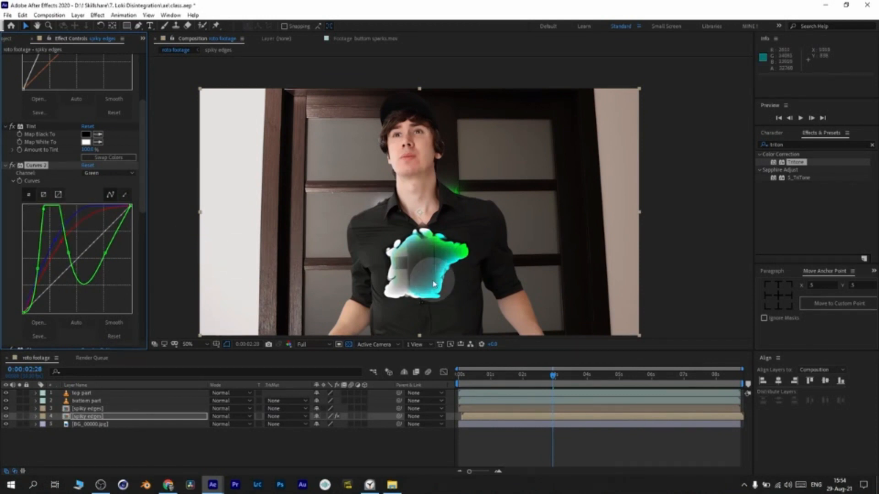
pyautogui.hotkey('ctrl', 'z')
pyautogui.scroll(-5, 14, 318)
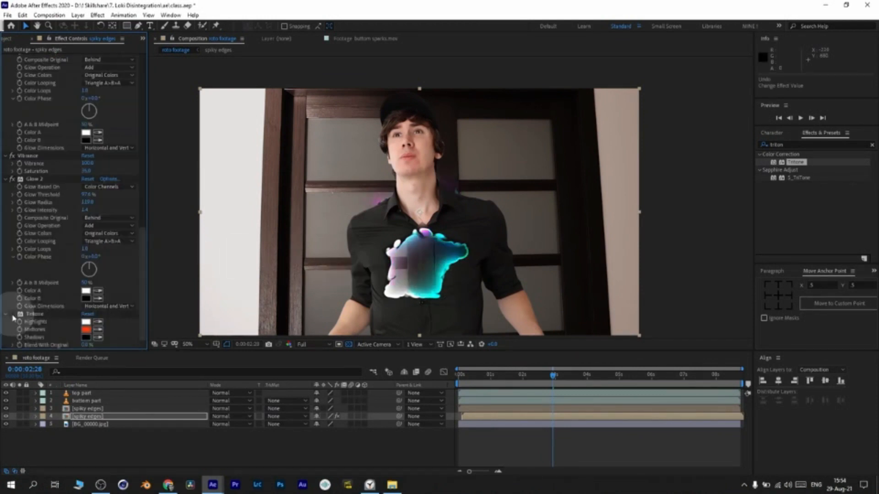
pyautogui.click(12, 314)
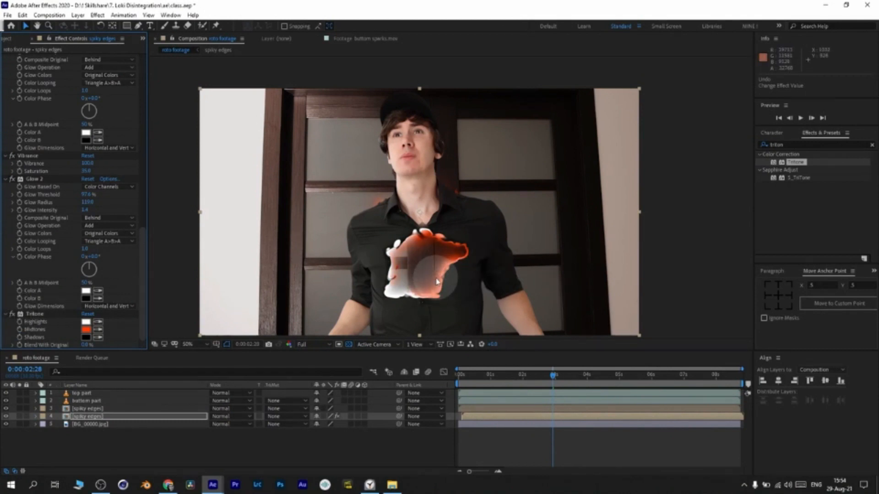
# Duplicate the effect-free spiky edges layer and place the copy directly above the background image layer.
pyautogui.click(151, 416)
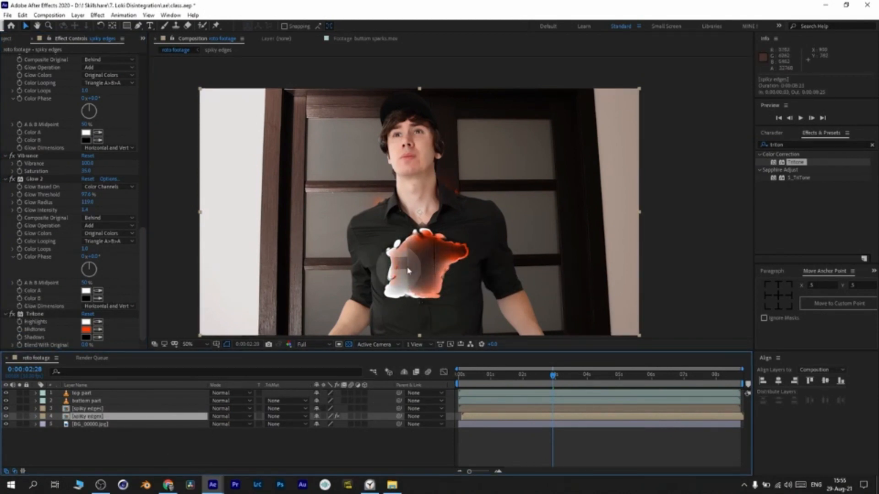
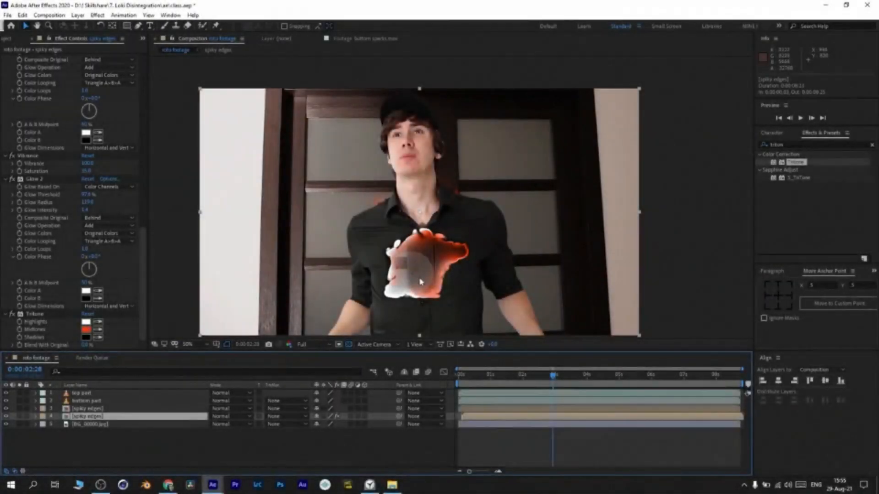
pyautogui.click(89, 408)
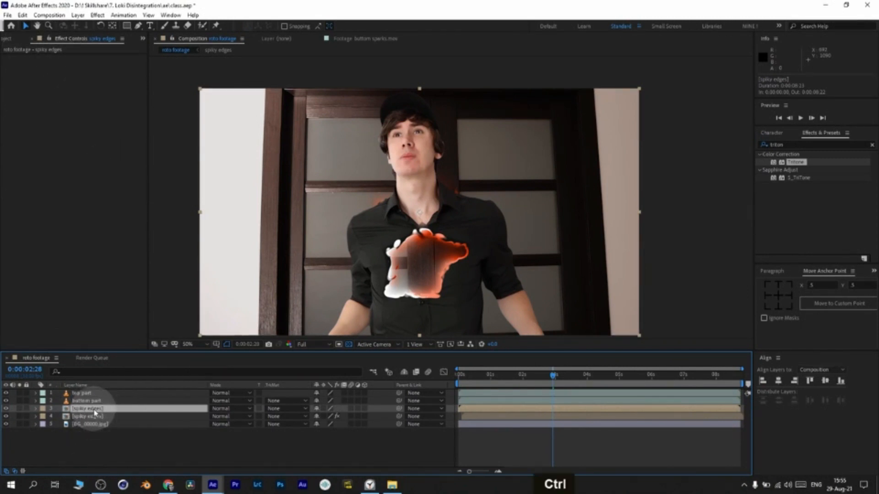
pyautogui.hotkey('ctrl', 'd')
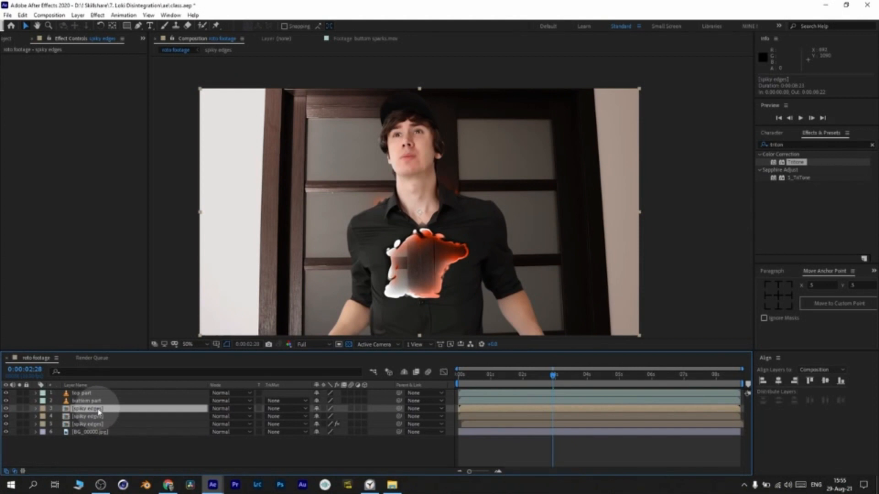
pyautogui.moveTo(97, 410); pyautogui.dragTo(89, 428)
# Rename the duplicated layer "spiky edges back" and shift it in time so it starts at 0:00:00:19.
pyautogui.press('Return')
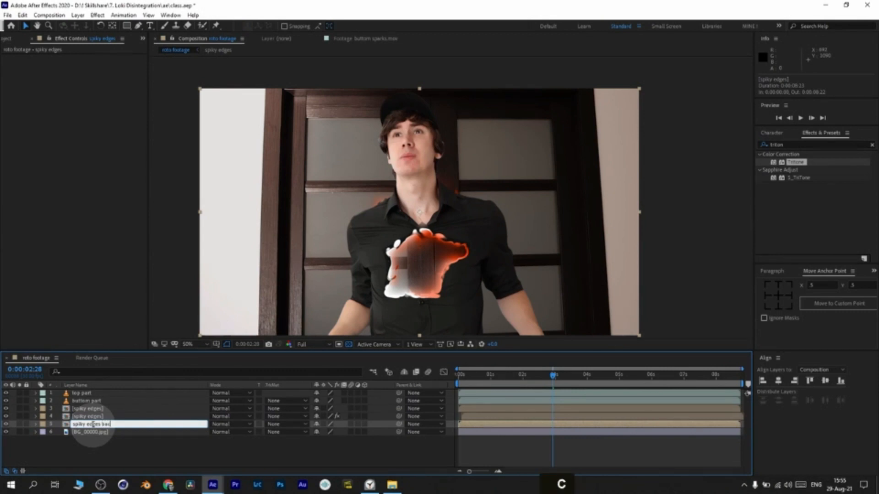
pyautogui.write('back')
pyautogui.press('Return')
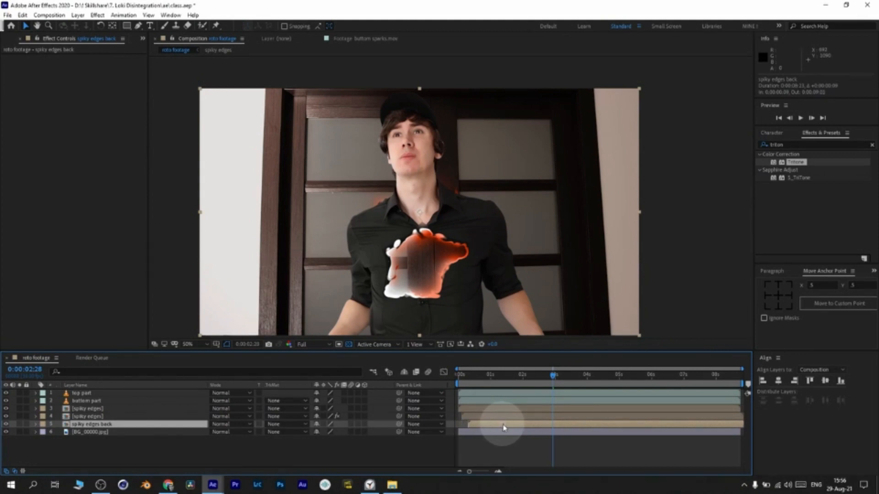
pyautogui.scroll(2, 481, 318)
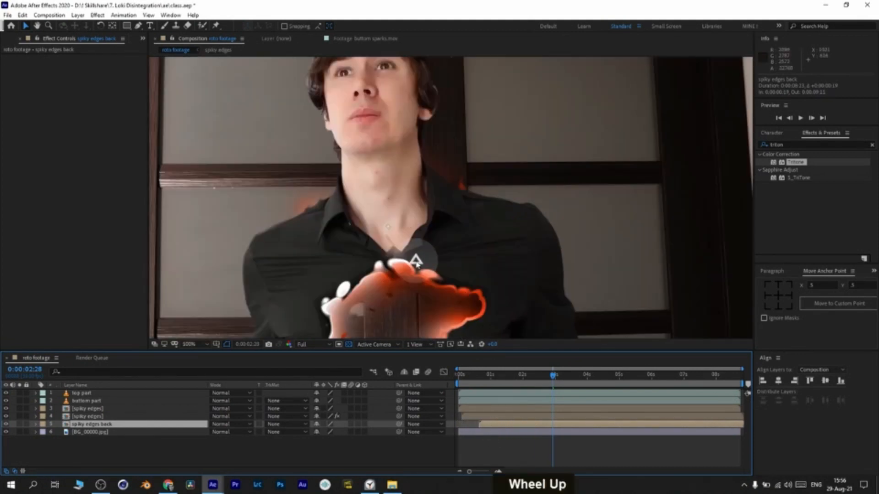
pyautogui.press('space')
pyautogui.moveTo(428, 324); pyautogui.dragTo(475, 216)
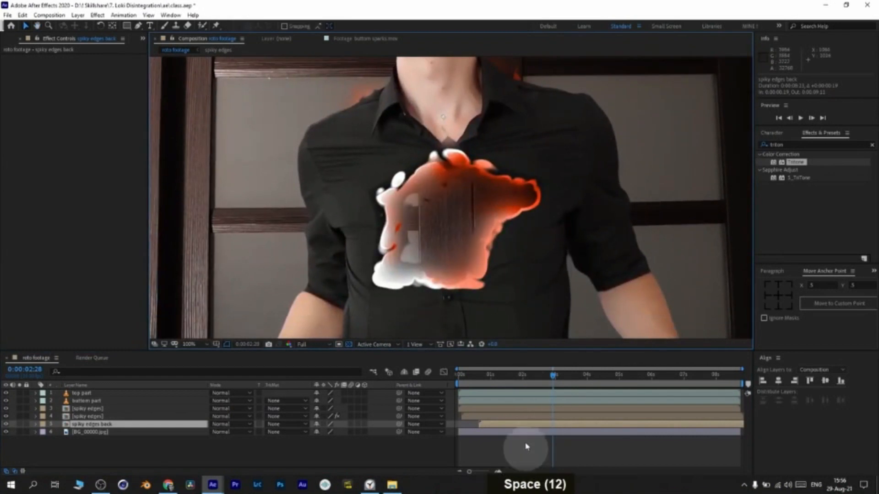
# Apply Curves to the spiky edges back layer and pull its RGB curve well down to darken the inner edge.
pyautogui.click(764, 144)
pyautogui.press('BackSpace')
pyautogui.write('c')
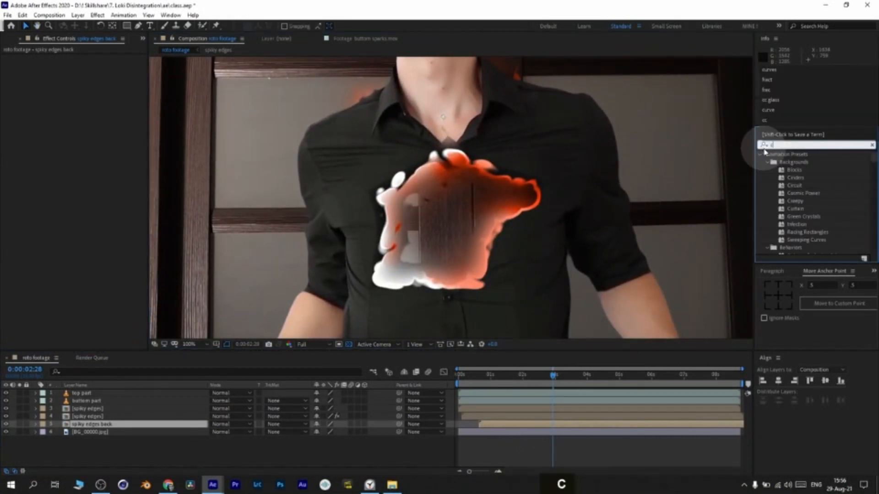
pyautogui.write('urves')
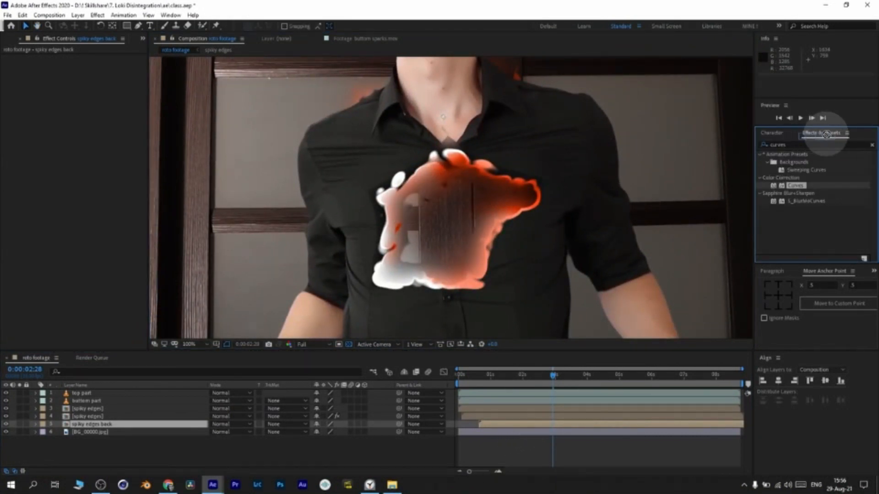
pyautogui.moveTo(795, 186); pyautogui.dragTo(120, 425)
pyautogui.moveTo(78, 152); pyautogui.dragTo(102, 178)
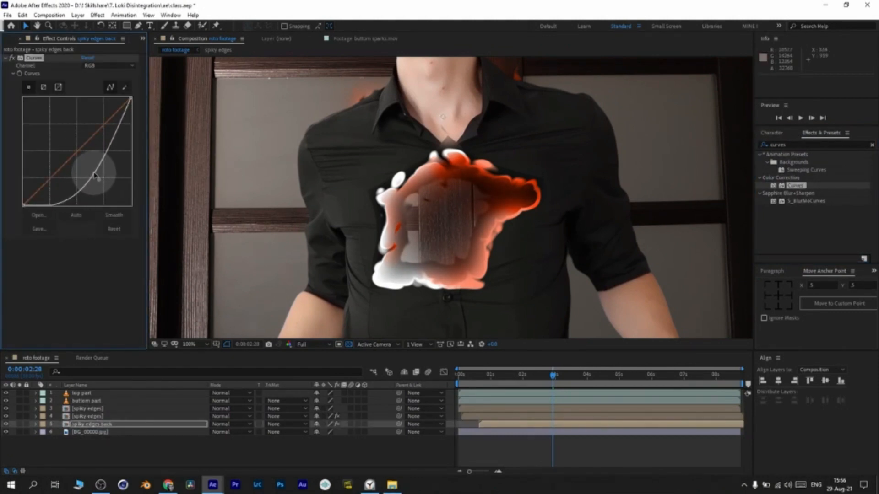
# Toggle the spiky edges back layer's visibility to compare the hole with and without the darkened inner edge.
pyautogui.click(6, 424)
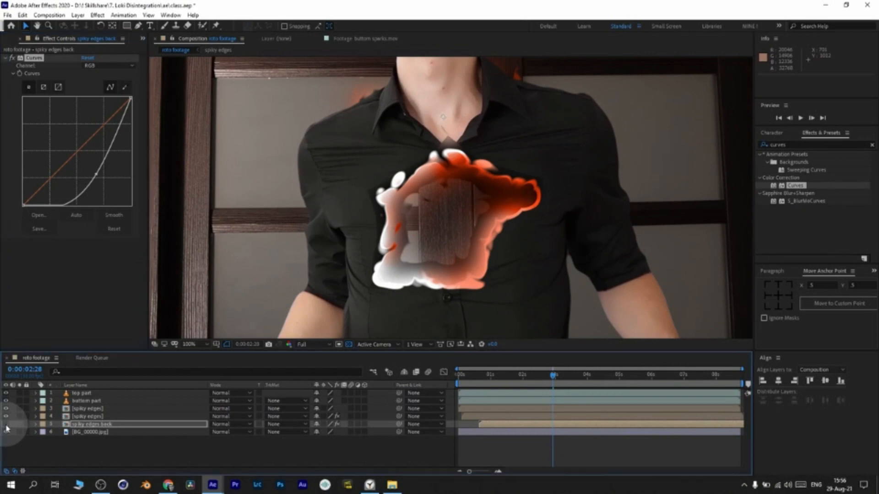
pyautogui.click(6, 424)
pyautogui.click(7, 425)
pyautogui.click(7, 425)
pyautogui.click(6, 425)
pyautogui.click(7, 425)
pyautogui.scroll(-2, 520, 248)
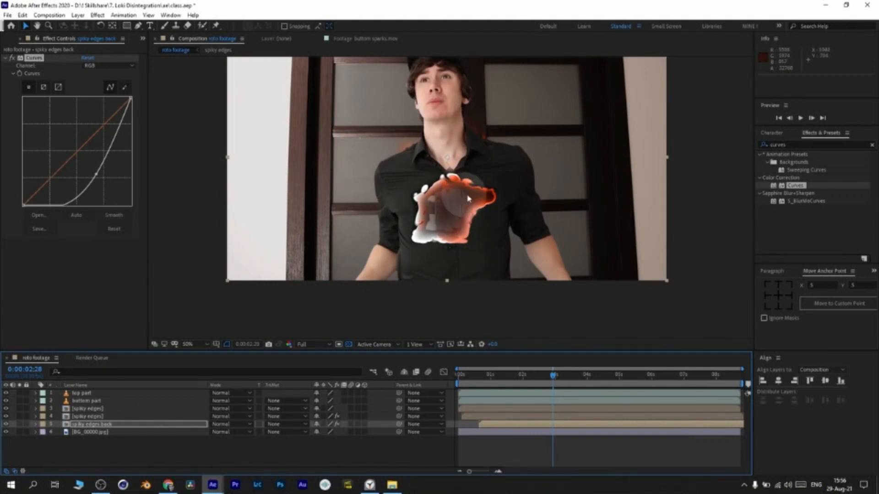
# Duplicate the orange glowing spiky edges layer and place the copy directly below spiky edges back.
pyautogui.click(94, 416)
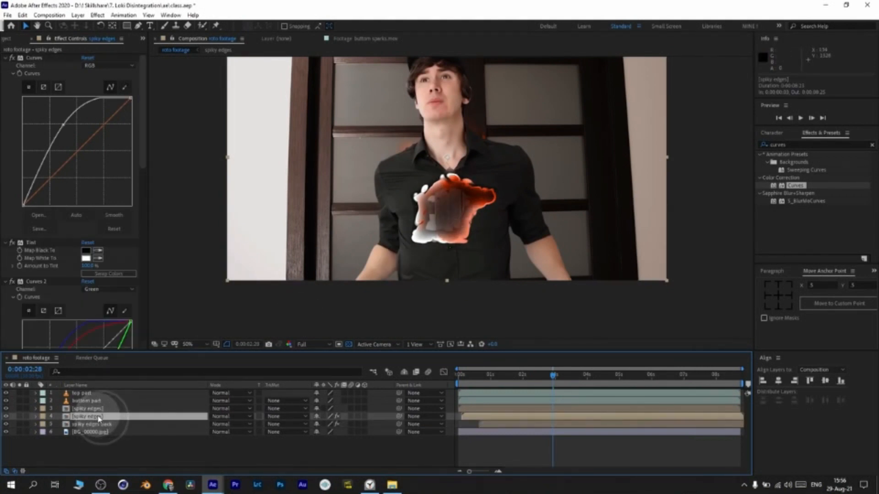
pyautogui.scroll(-3, 59, 151)
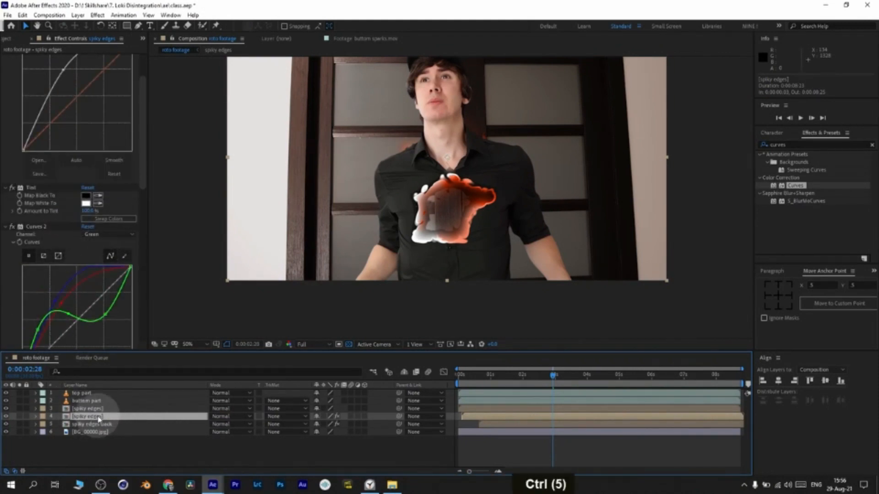
pyautogui.hotkey('ctrl', 'd')
pyautogui.moveTo(98, 418); pyautogui.dragTo(108, 438)
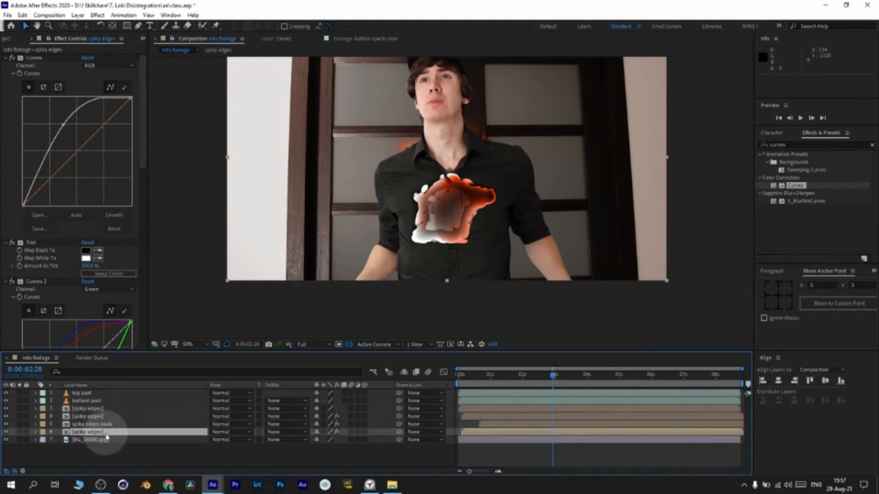
# Rename the copied glow layer "spiky edges back glow" and shift it in time so it starts at 0:00:00:21.
pyautogui.press('Return')
pyautogui.press('Right')
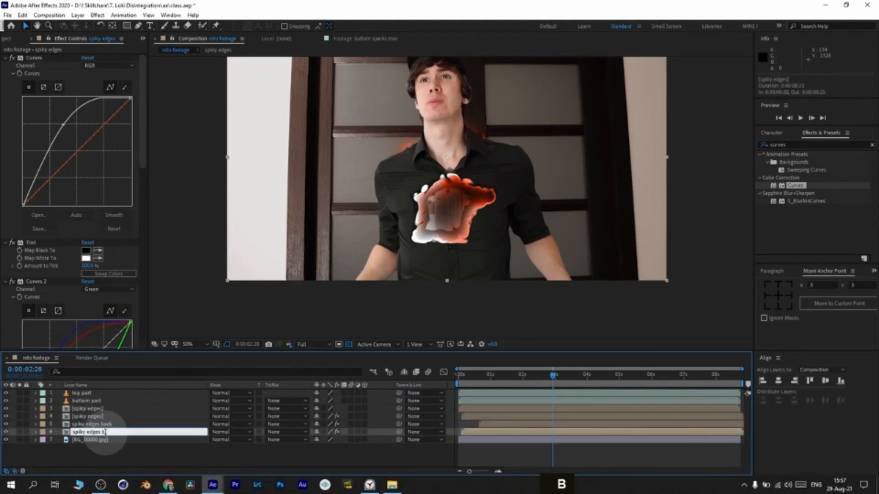
pyautogui.write('back')
pyautogui.write('glow')
pyautogui.moveTo(508, 433); pyautogui.dragTo(527, 433)
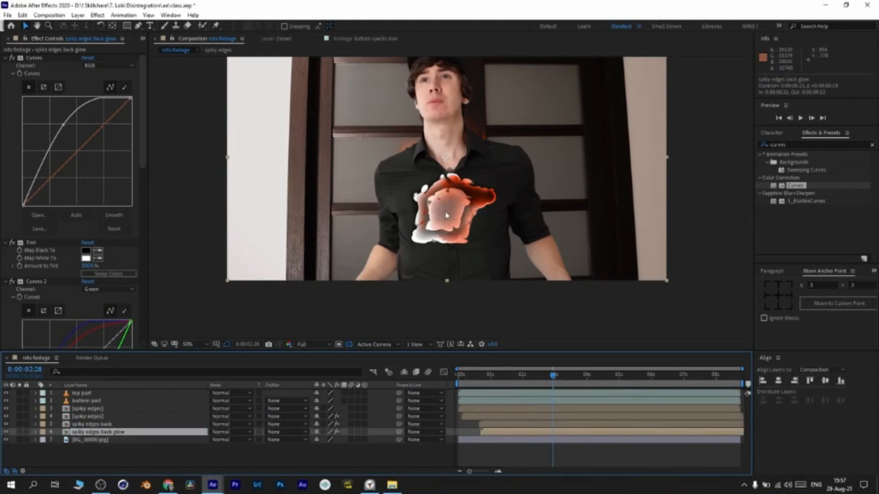
# Shift the Tritone midtones of spiky edges back glow from orange-red to a lighter, fully saturated orange.
pyautogui.scroll(-10, 86, 334)
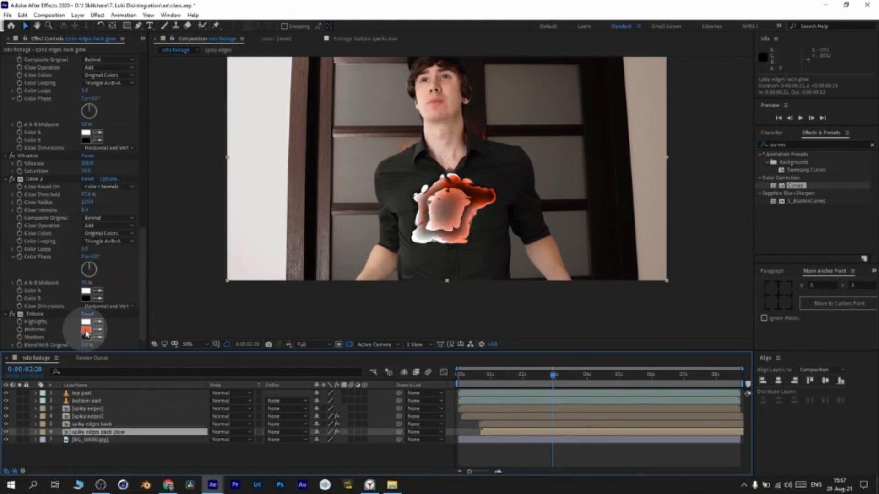
pyautogui.click(86, 332)
pyautogui.click(143, 131)
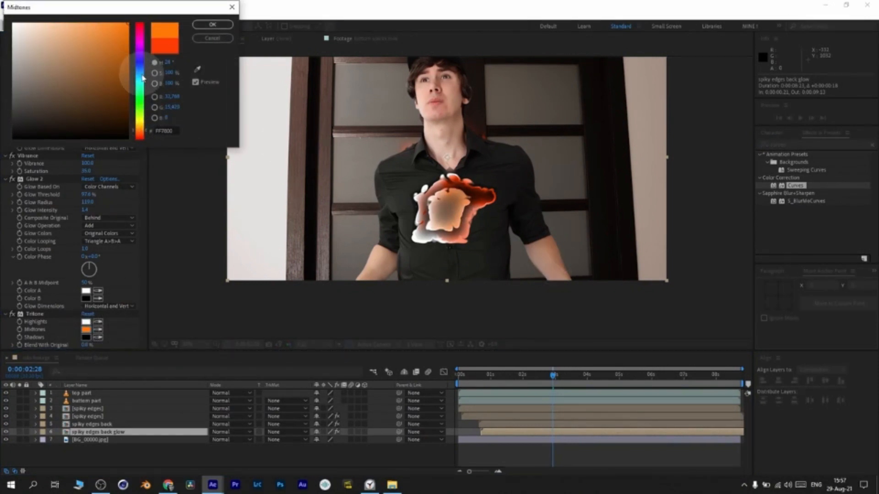
pyautogui.click(139, 54)
pyautogui.moveTo(140, 54); pyautogui.dragTo(148, 134)
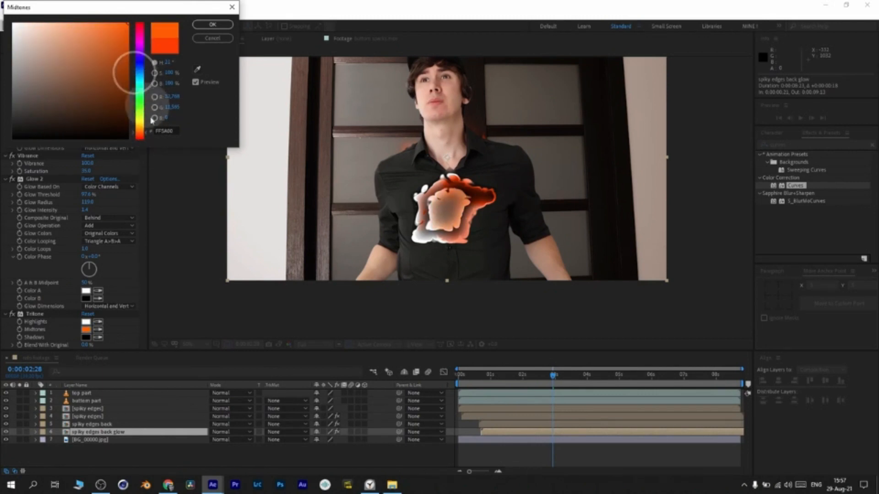
pyautogui.click(144, 131)
pyautogui.click(213, 24)
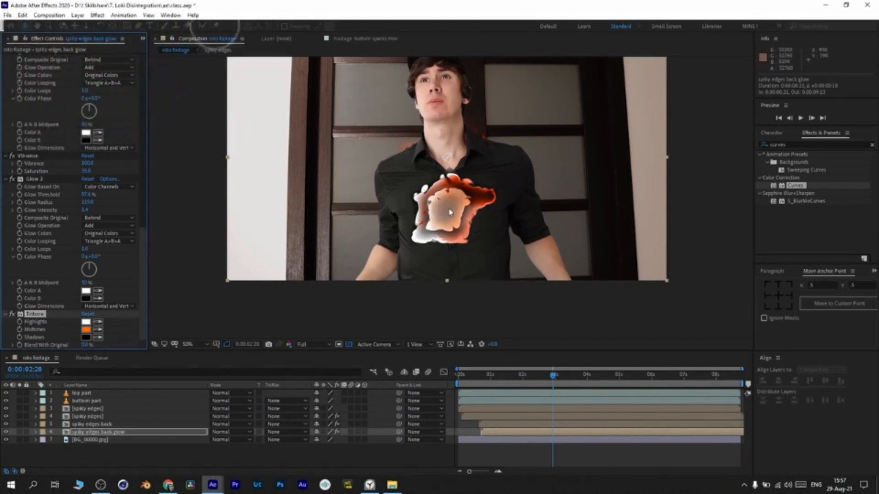
# Lower the midpoint of the first Curves effect's RGB curve on spiky edges back glow to reduce its brightness.
pyautogui.click(105, 432)
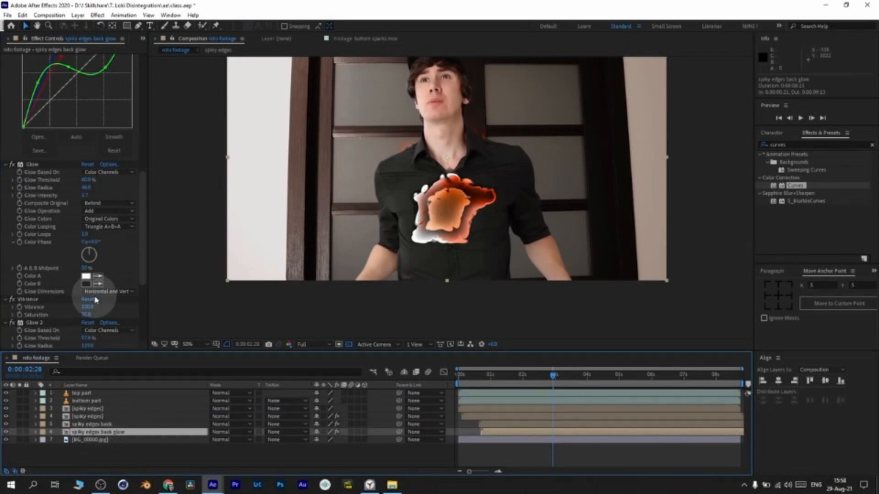
pyautogui.scroll(17, 94, 296)
pyautogui.moveTo(68, 131); pyautogui.dragTo(69, 134)
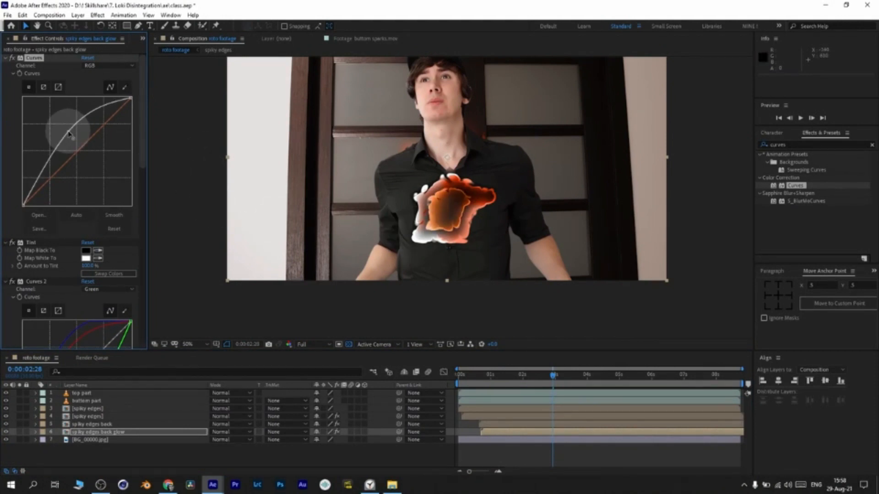
# Rename the remaining spiky edges layer that carries the glow effects "spiky edges glow".
pyautogui.click(92, 424)
pyautogui.click(91, 408)
pyautogui.click(85, 416)
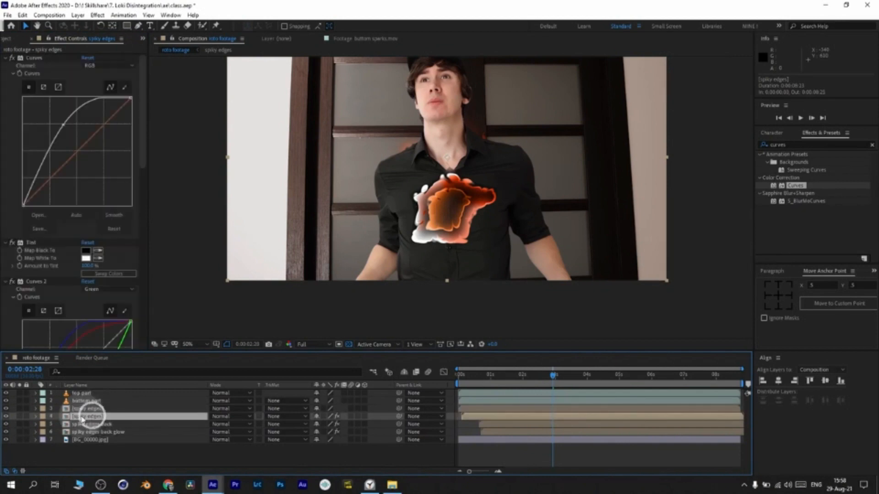
pyautogui.press('Return')
pyautogui.click(99, 416)
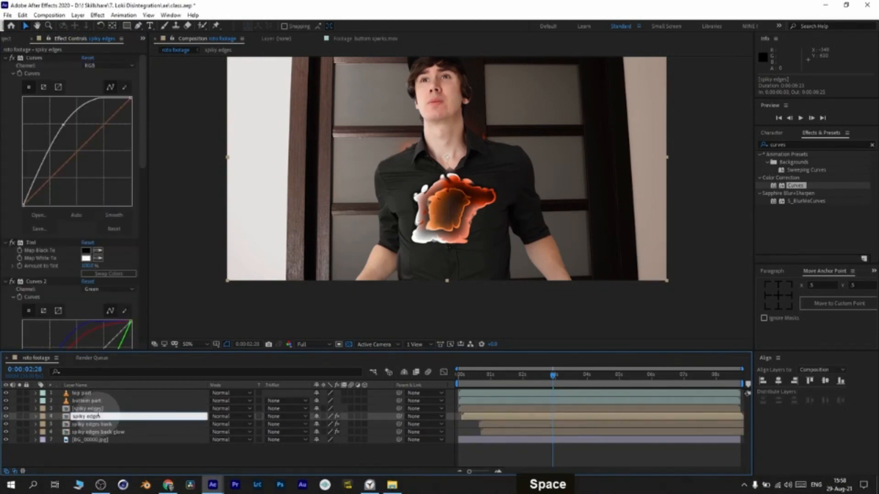
pyautogui.press('Return')
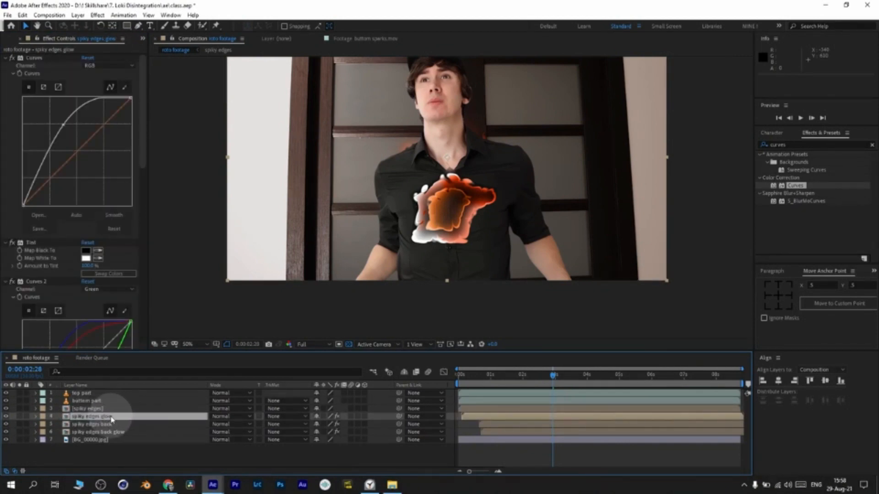
# Slightly lower the first Curves effect's RGB curve on spiky edges glow, and preview the burning animation.
pyautogui.moveTo(55, 188); pyautogui.dragTo(63, 131)
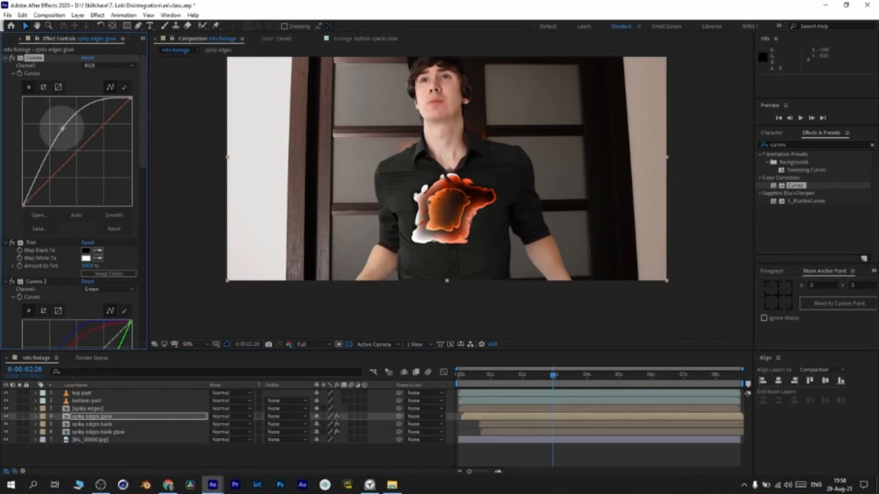
pyautogui.moveTo(62, 128); pyautogui.dragTo(65, 133)
pyautogui.press('space')
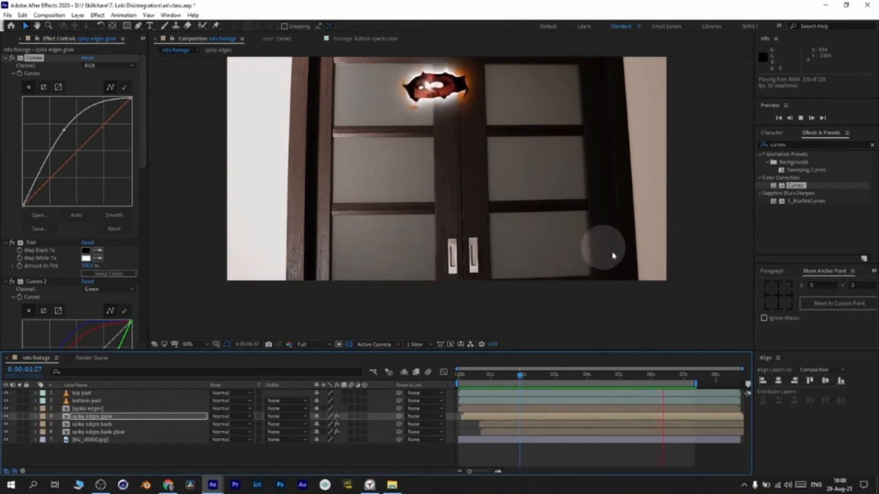
pyautogui.doubleClick(569, 373)
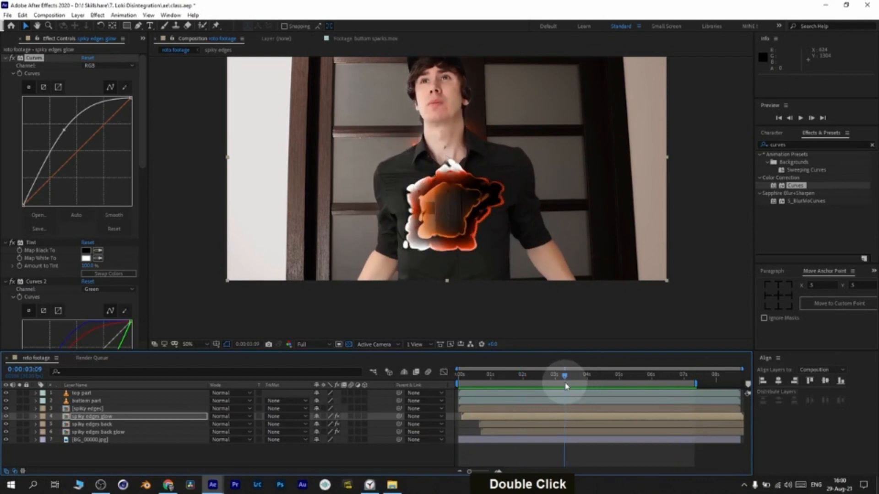
# Time-stretch the spiky edges back and spiky edges back glow layers together with a stretch factor of 92, and check the burn.
pyautogui.click(530, 428)
pyautogui.keyDown('ctrl'); pyautogui.click(530, 431); pyautogui.keyUp('ctrl')
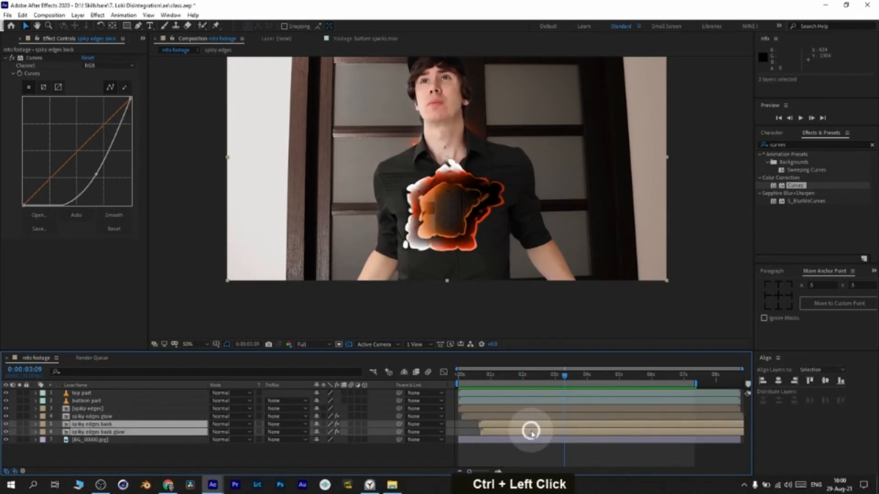
pyautogui.moveTo(595, 374); pyautogui.dragTo(617, 374)
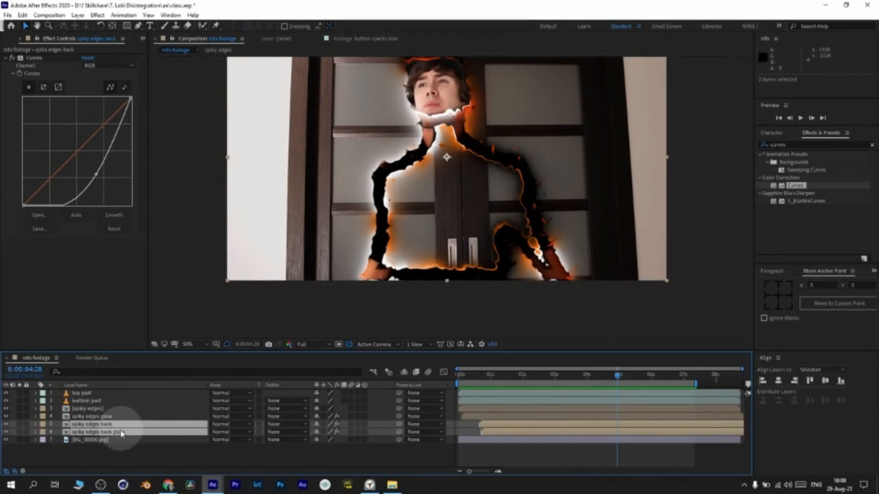
pyautogui.rightClick(517, 429)
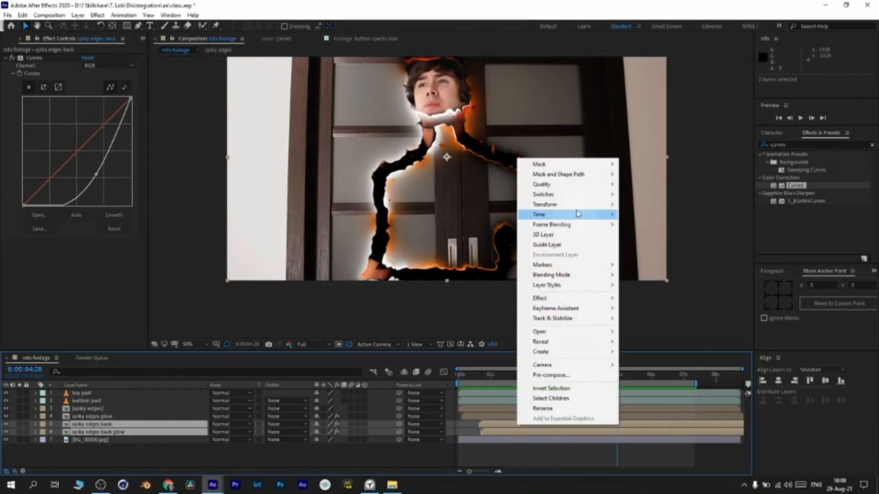
pyautogui.moveTo(582, 218)
pyautogui.click(655, 236)
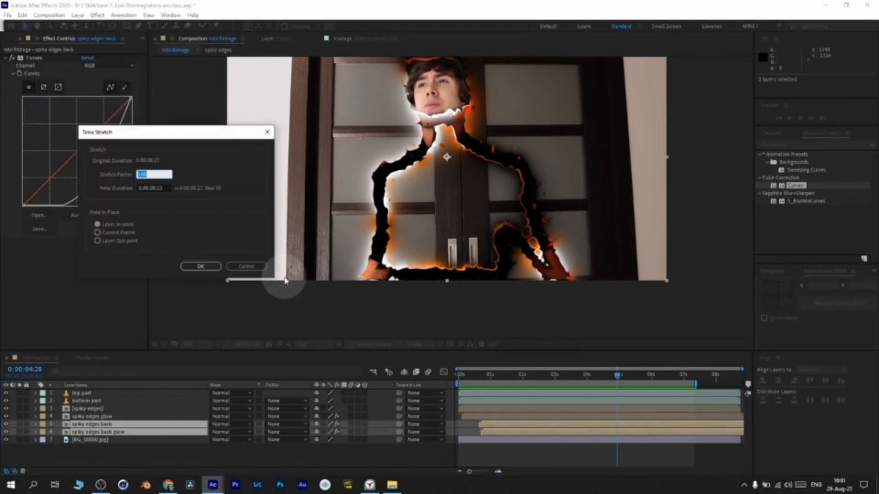
pyautogui.write('92')
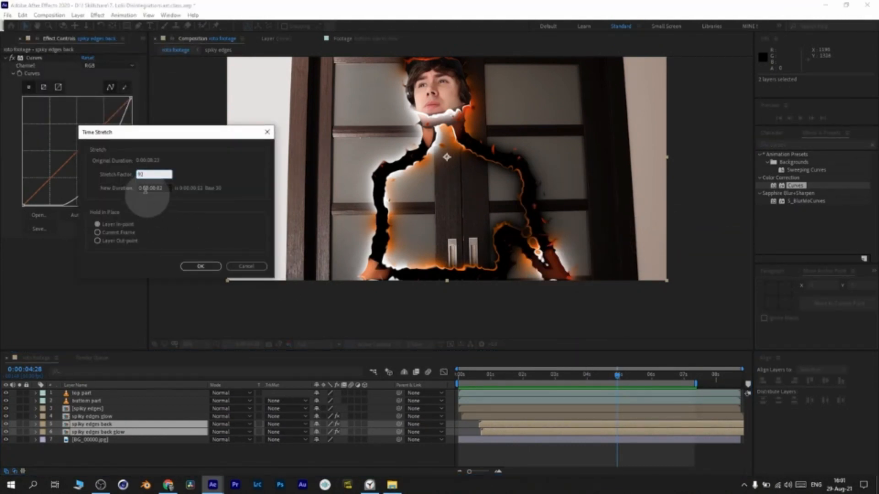
pyautogui.click(201, 267)
pyautogui.click(616, 376)
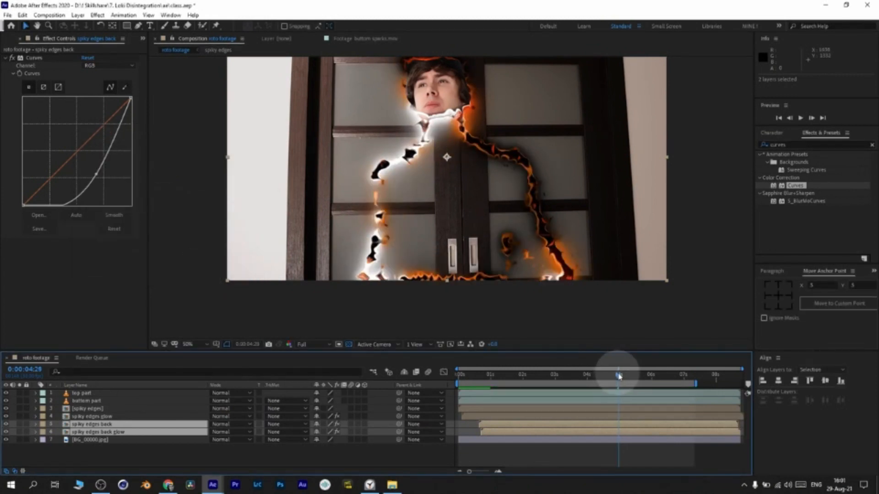
pyautogui.moveTo(619, 376)
pyautogui.mouseDown()
pyautogui.moveTo(604, 376)
pyautogui.moveTo(640, 379)
pyautogui.moveTo(608, 379)
pyautogui.mouseUp()
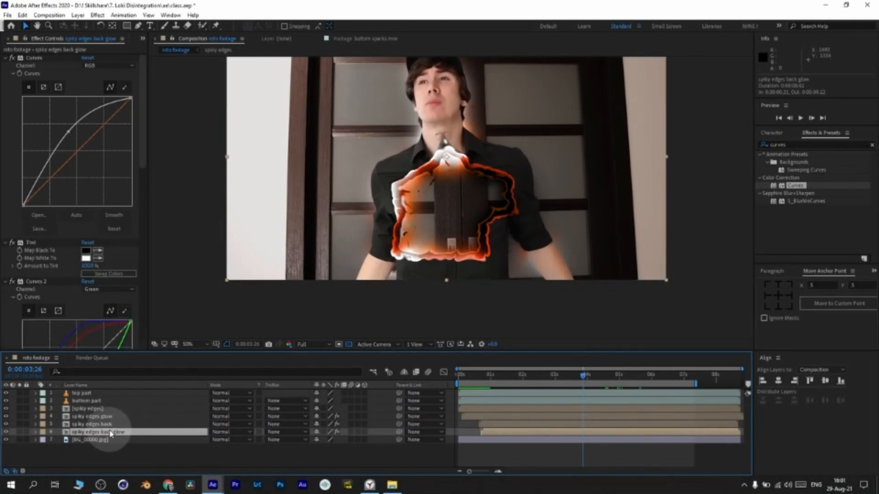
# Turn off the Tritone effect on the spiky edges back glow layer.
pyautogui.scroll(-3, 67, 268)
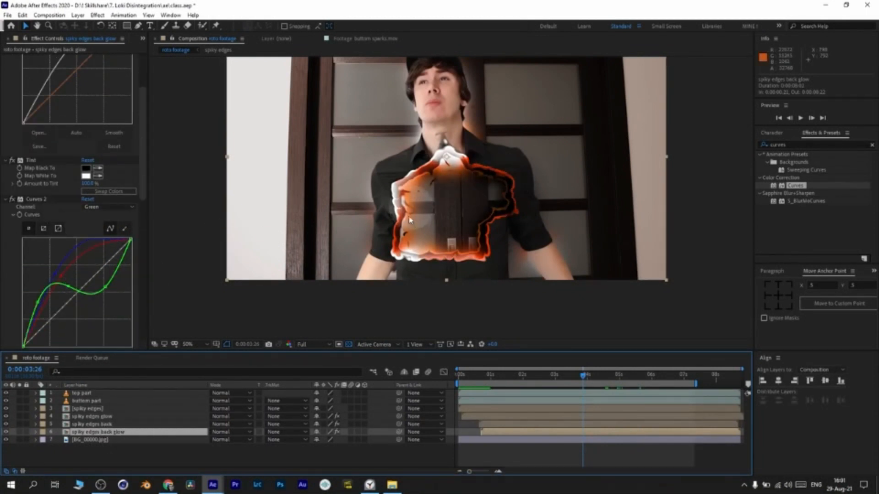
pyautogui.scroll(-20, 66, 265)
pyautogui.scroll(-1, 11, 316)
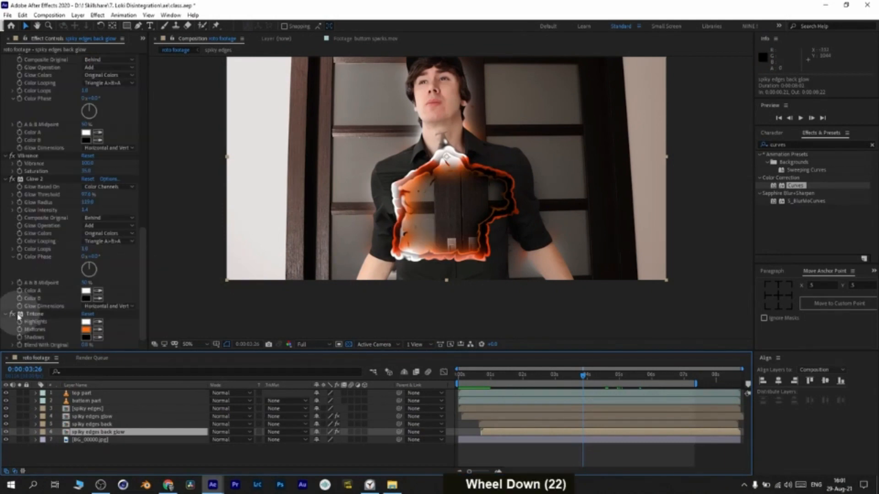
pyautogui.click(13, 314)
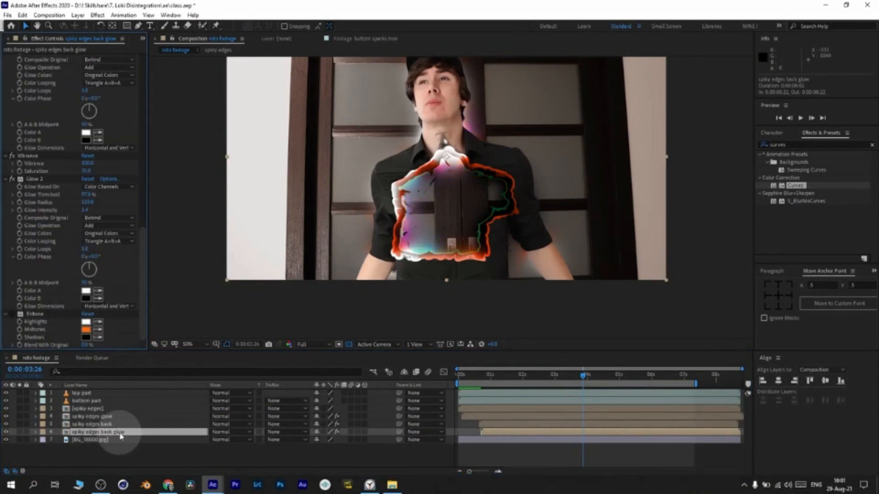
# Reset Curves 2 on spiky edges back glow and steeply raise its red curve's upper range, holding the shadows near the diagonal.
pyautogui.scroll(11, 46, 250)
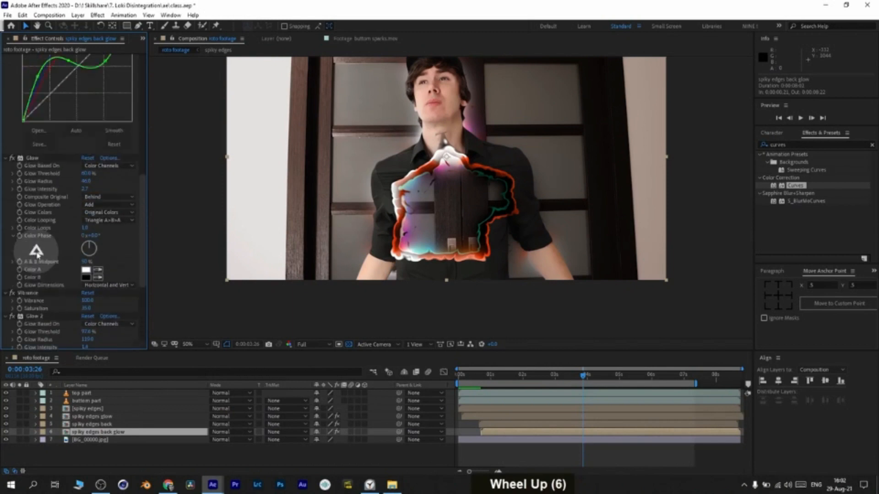
pyautogui.scroll(1, 21, 166)
pyautogui.click(35, 165)
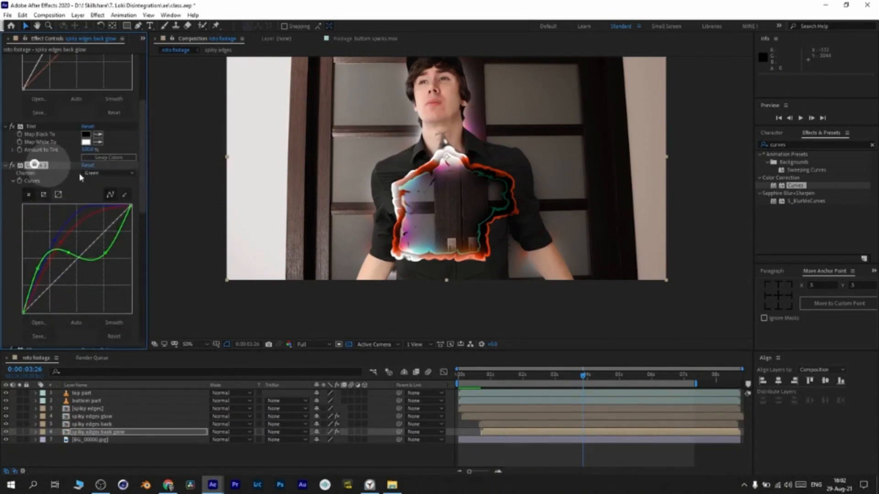
pyautogui.click(87, 165)
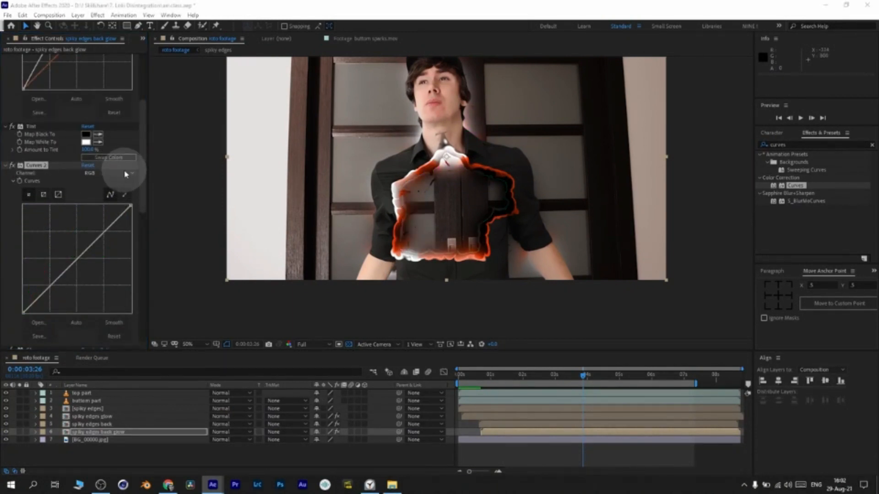
pyautogui.click(126, 174)
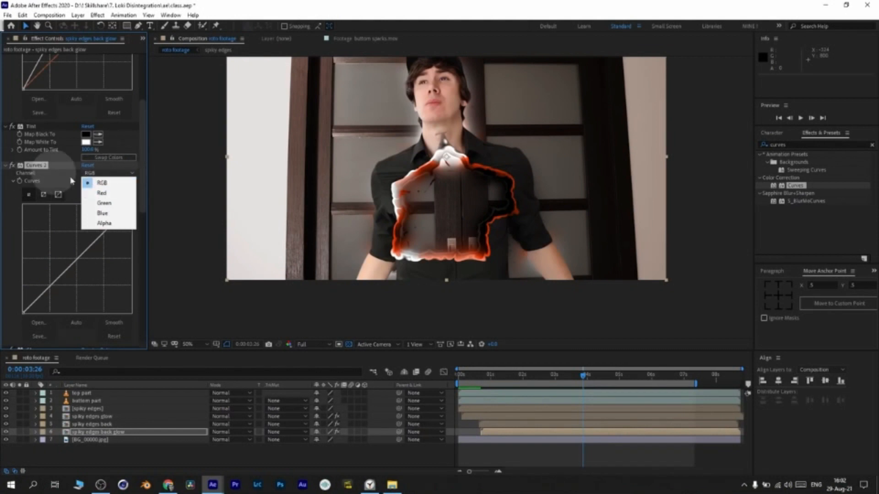
pyautogui.click(101, 192)
pyautogui.moveTo(87, 249); pyautogui.dragTo(76, 205)
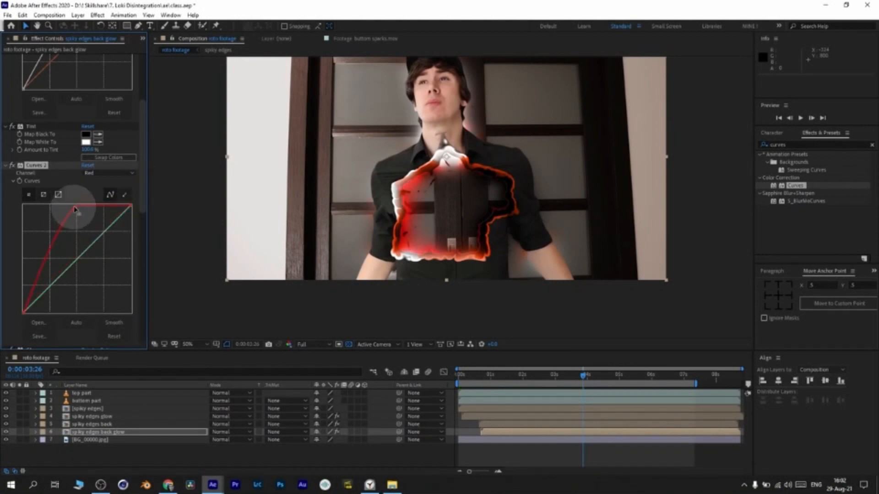
pyautogui.moveTo(56, 247); pyautogui.dragTo(45, 284)
# Shape the green curve of Curves 2 into an S, raising the highlights and lowering the shadows.
pyautogui.click(110, 173)
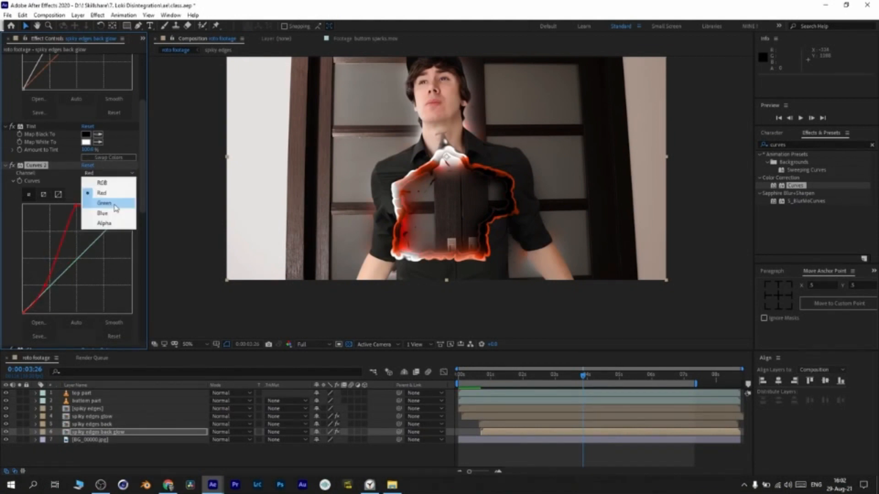
pyautogui.click(115, 203)
pyautogui.moveTo(106, 231); pyautogui.dragTo(96, 220)
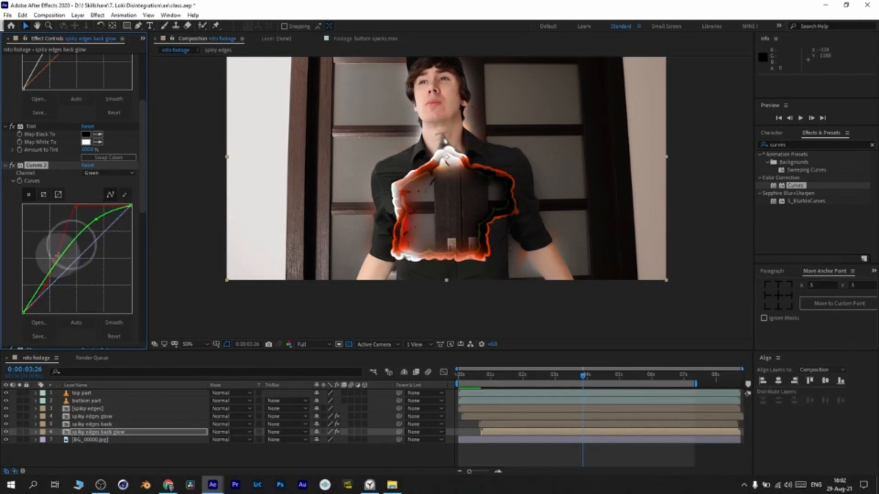
pyautogui.moveTo(58, 275); pyautogui.dragTo(52, 291)
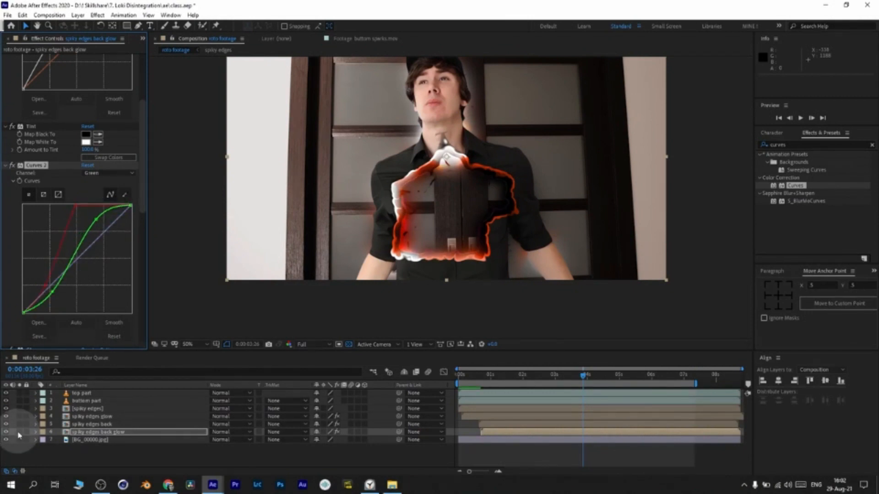
# Solo spiky edges back glow and pull down the upper range of Curves 2's blue curve, keeping its shadows near the diagonal.
pyautogui.click(19, 432)
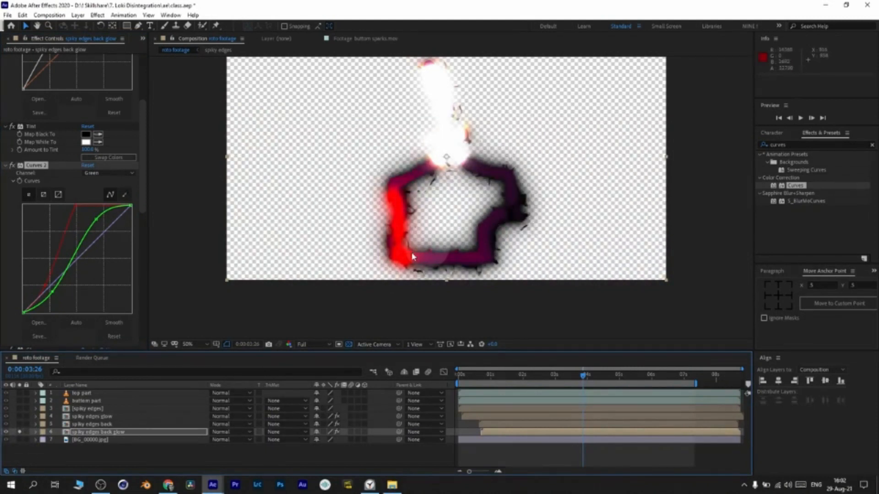
pyautogui.click(109, 173)
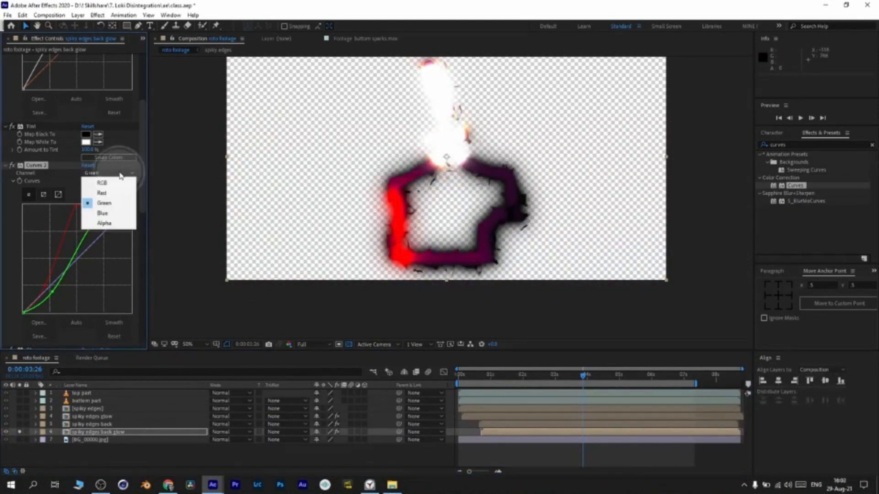
pyautogui.click(106, 214)
pyautogui.moveTo(99, 239); pyautogui.dragTo(99, 253)
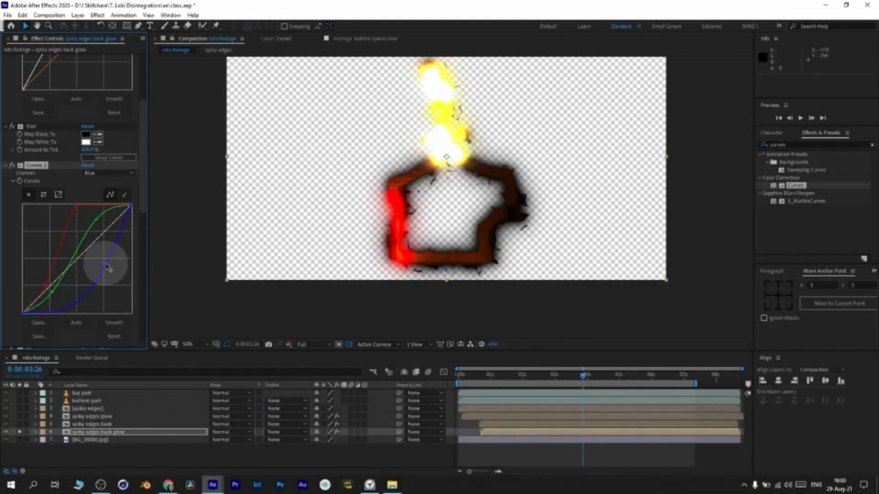
pyautogui.moveTo(76, 301); pyautogui.dragTo(74, 309)
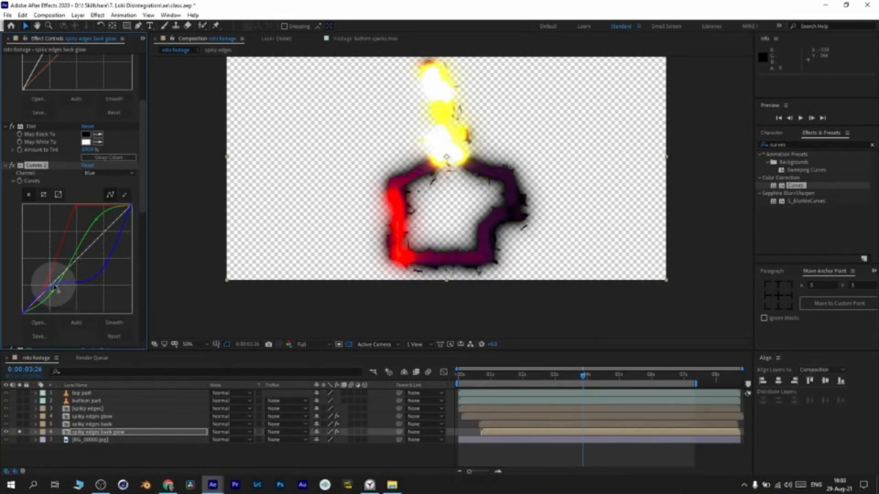
# Lower the upper midtones of Curves 2's RGB curve and anchor its shadows close to the diagonal.
pyautogui.click(115, 172)
pyautogui.click(114, 183)
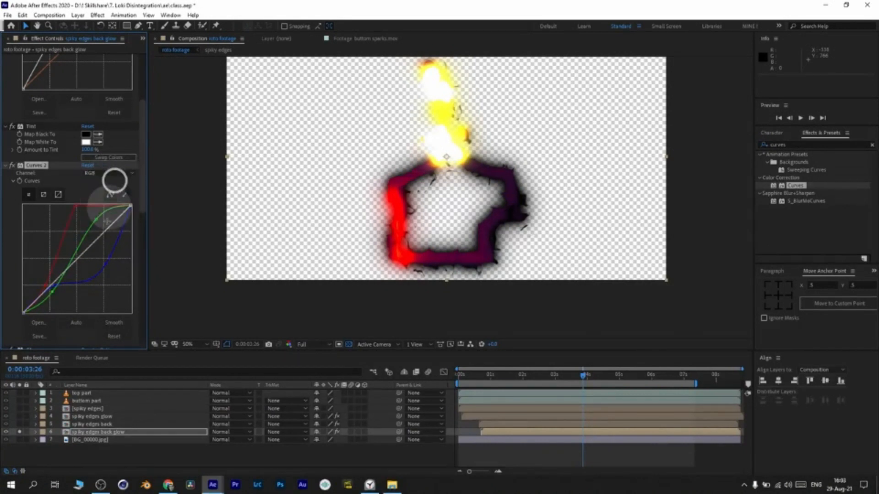
pyautogui.moveTo(101, 235); pyautogui.dragTo(106, 251)
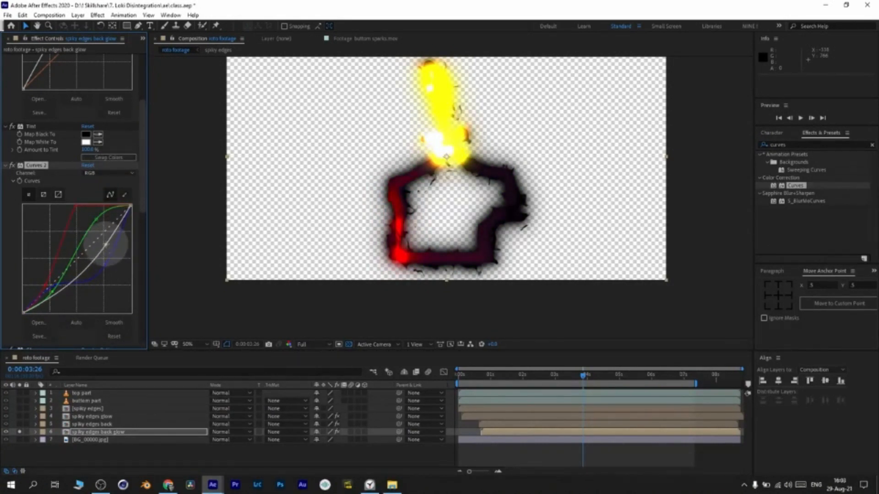
pyautogui.moveTo(55, 293); pyautogui.dragTo(55, 289)
pyautogui.click(117, 173)
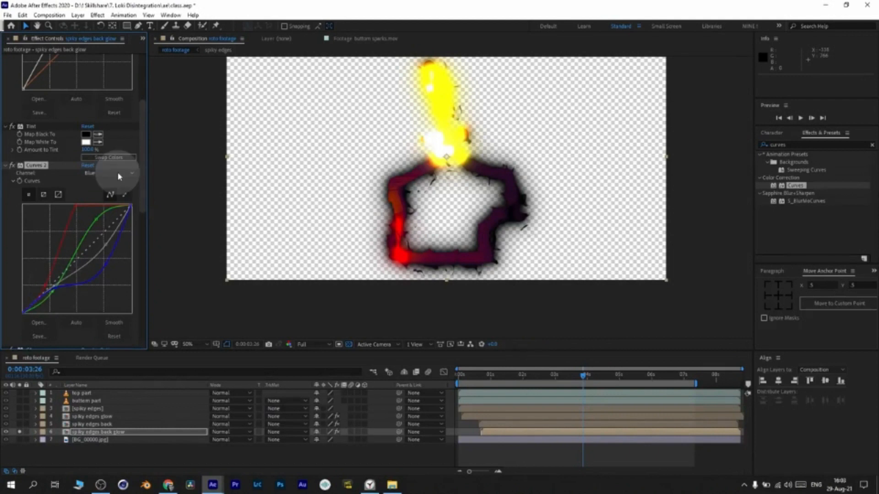
pyautogui.click(124, 206)
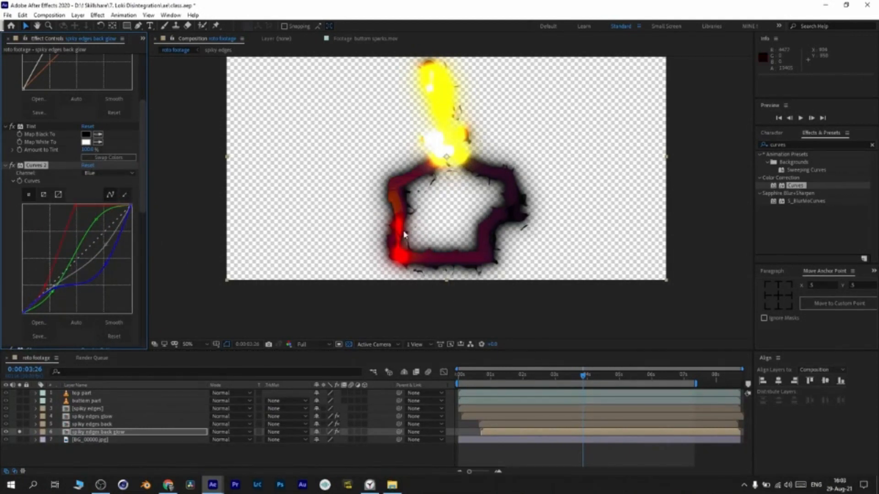
# Toggle Curves 2 off and back on to compare the soloed glow with and without its color.
pyautogui.click(12, 165)
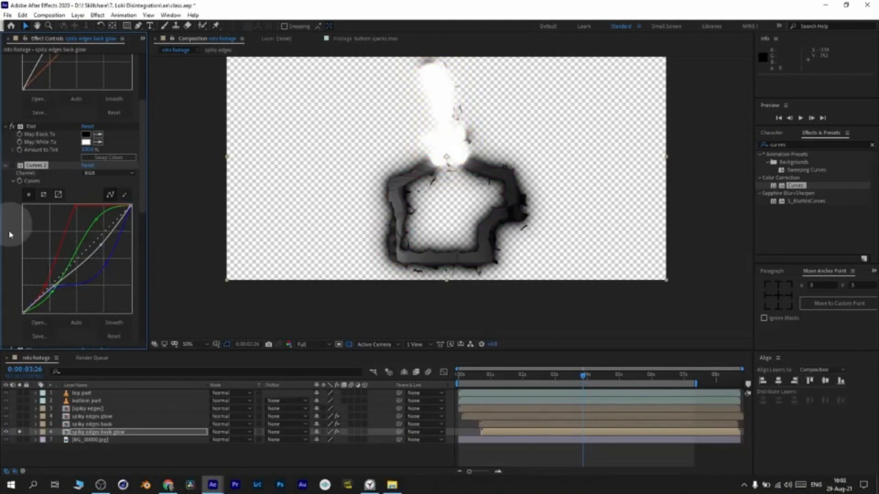
pyautogui.scroll(-10, 10, 240)
pyautogui.scroll(14, 15, 317)
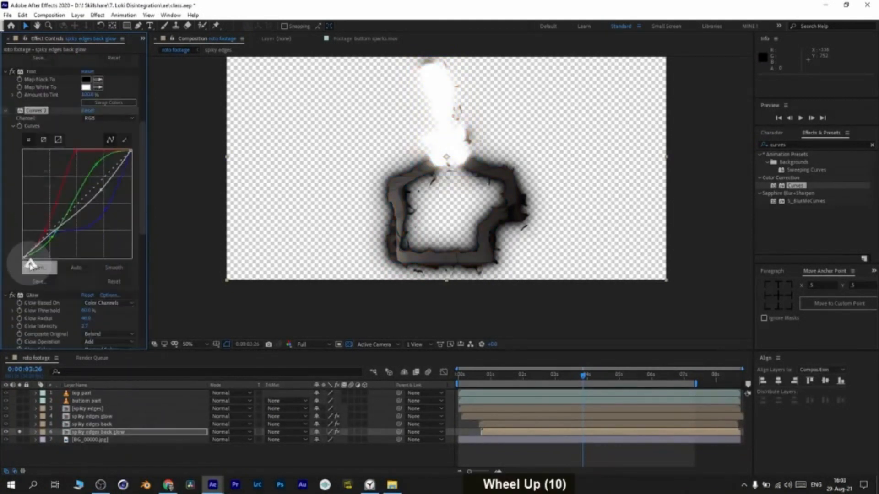
pyautogui.click(13, 220)
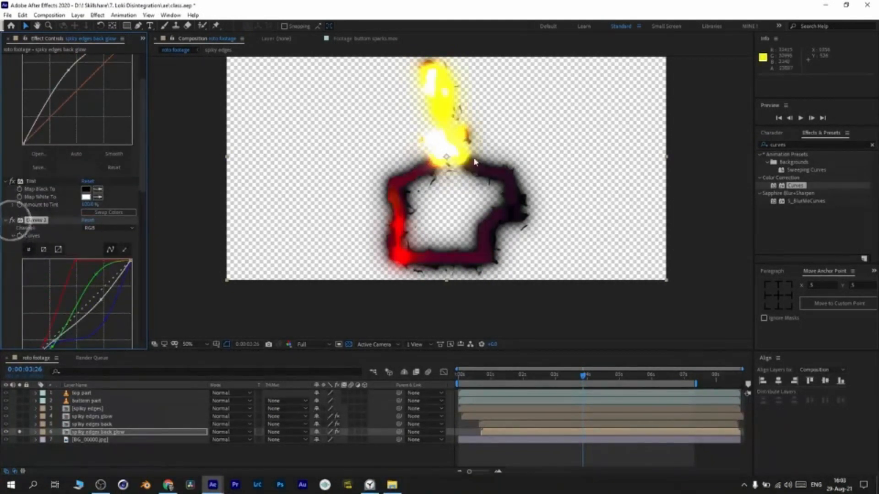
# Unsolo spiky edges back glow and check the recolored burn at several times in the full composition.
pyautogui.click(19, 432)
pyautogui.moveTo(602, 374); pyautogui.dragTo(579, 379)
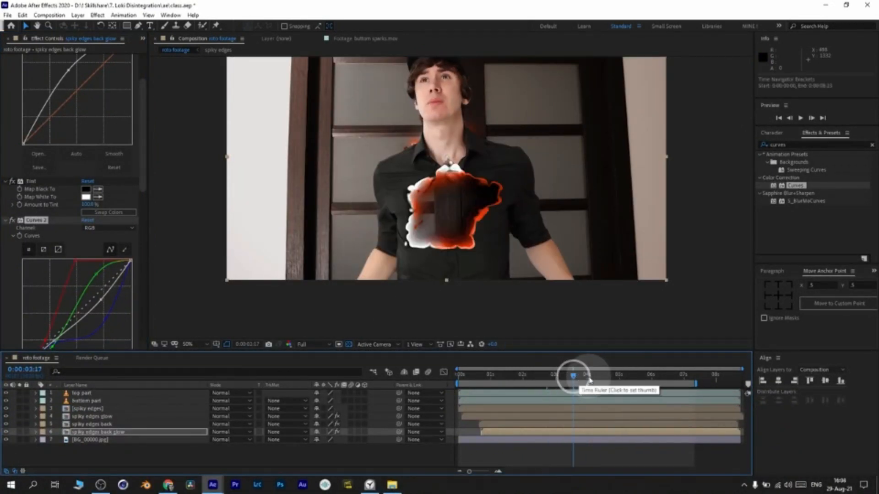
pyautogui.click(590, 374)
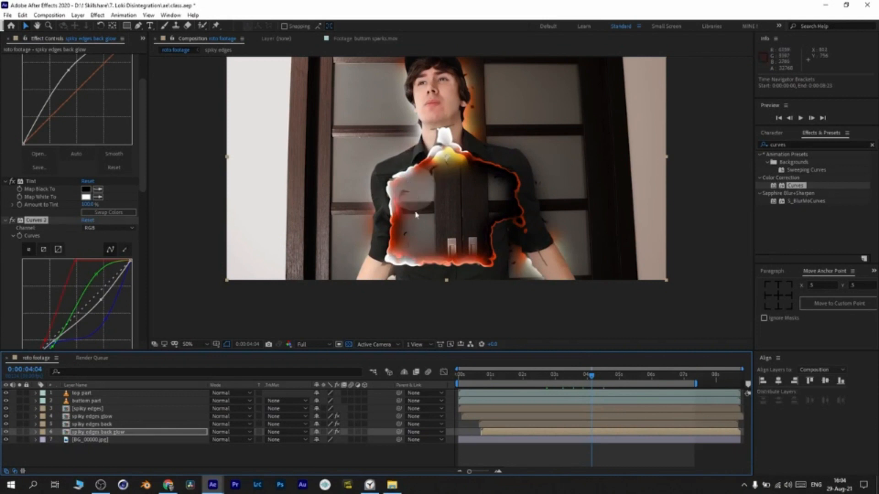
pyautogui.click(598, 376)
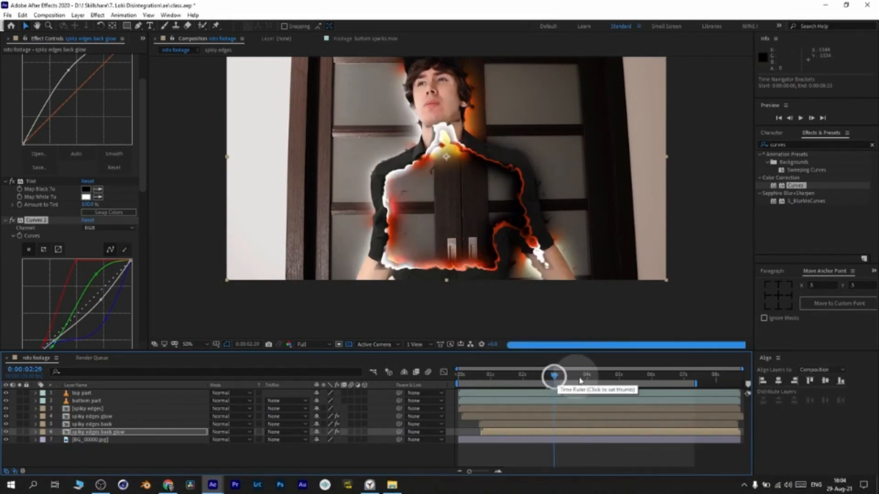
pyautogui.click(613, 375)
pyautogui.click(451, 251)
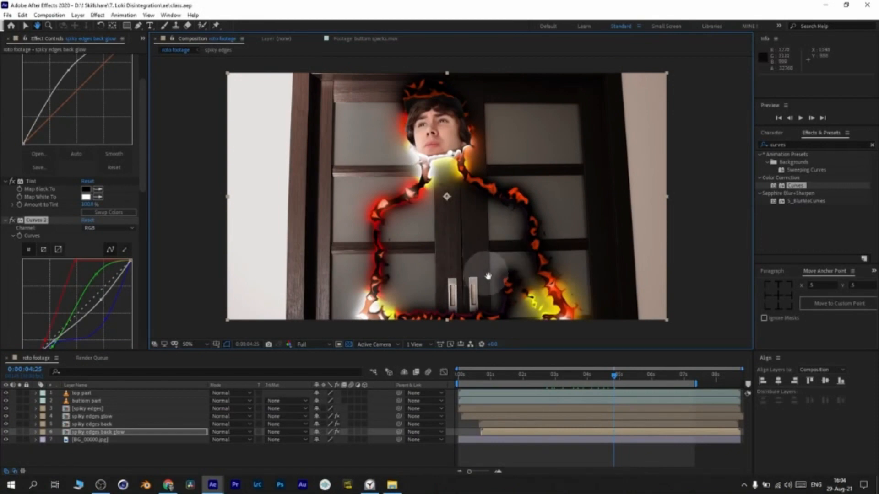
pyautogui.click(583, 376)
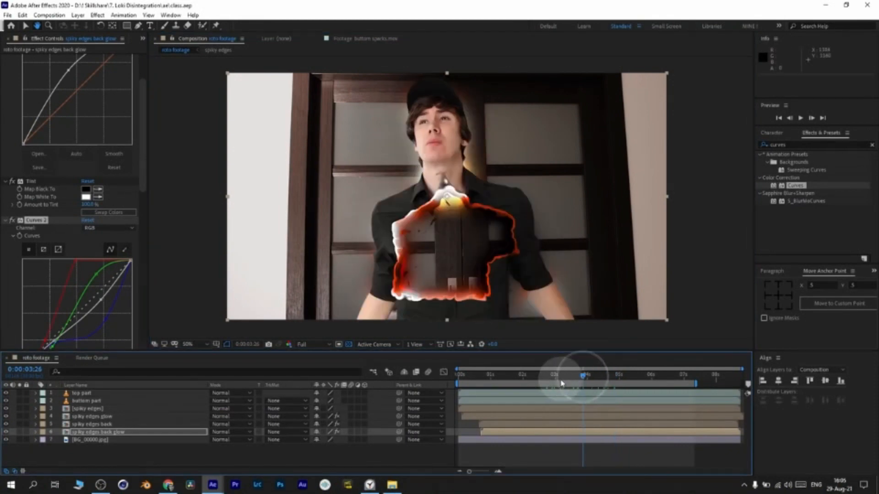
pyautogui.click(563, 377)
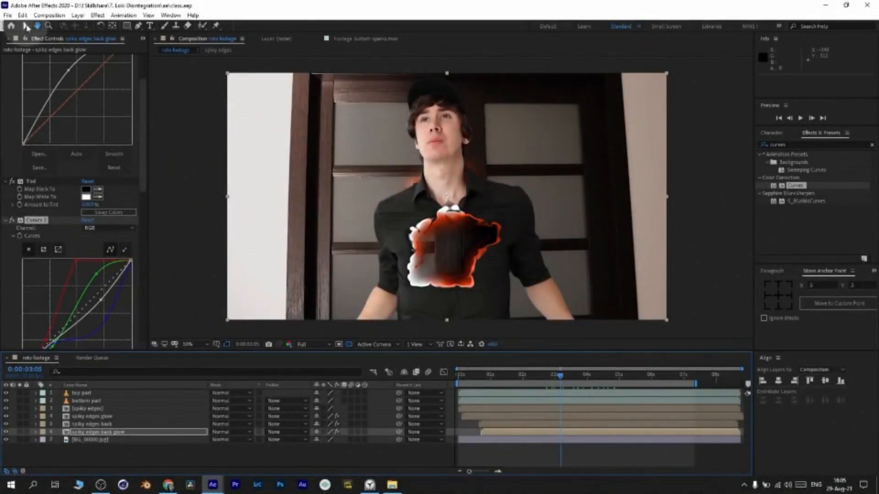
# Add buttom sparks.mov as the top layer of the roto footage composition and shift it to start at about 0:00:01:04.
pyautogui.click(26, 26)
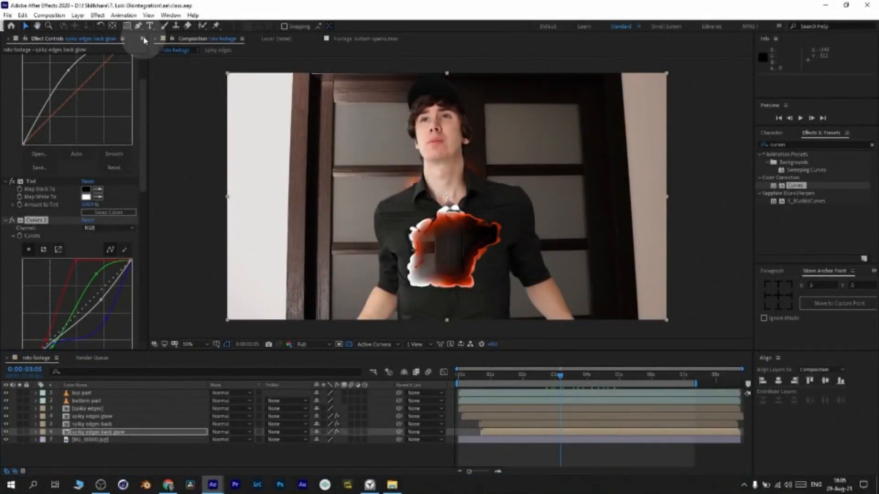
pyautogui.click(142, 38)
pyautogui.click(164, 52)
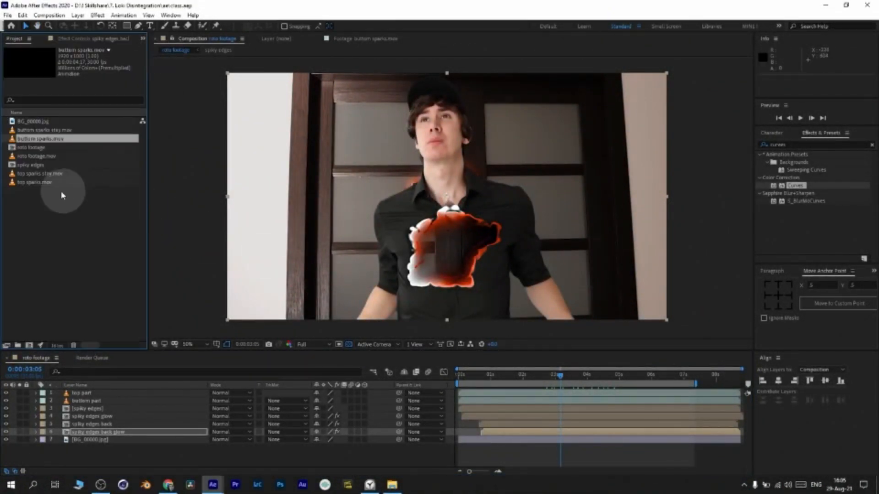
pyautogui.click(48, 197)
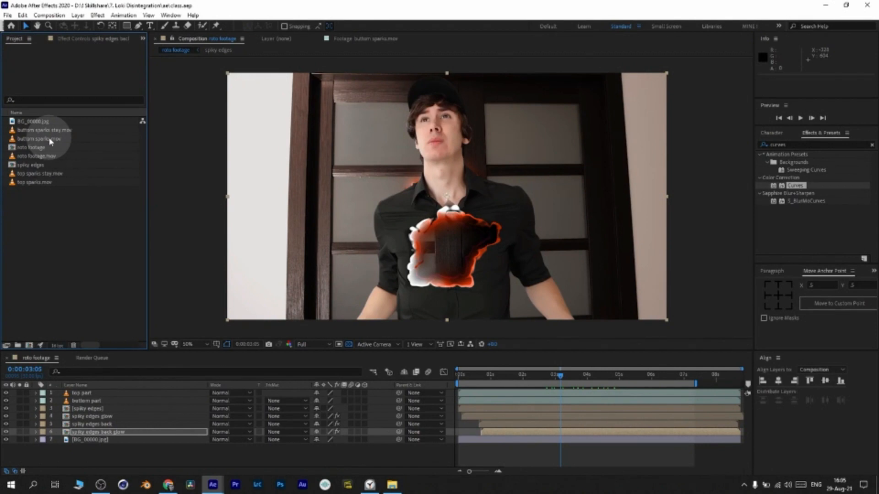
pyautogui.moveTo(44, 139); pyautogui.dragTo(121, 394)
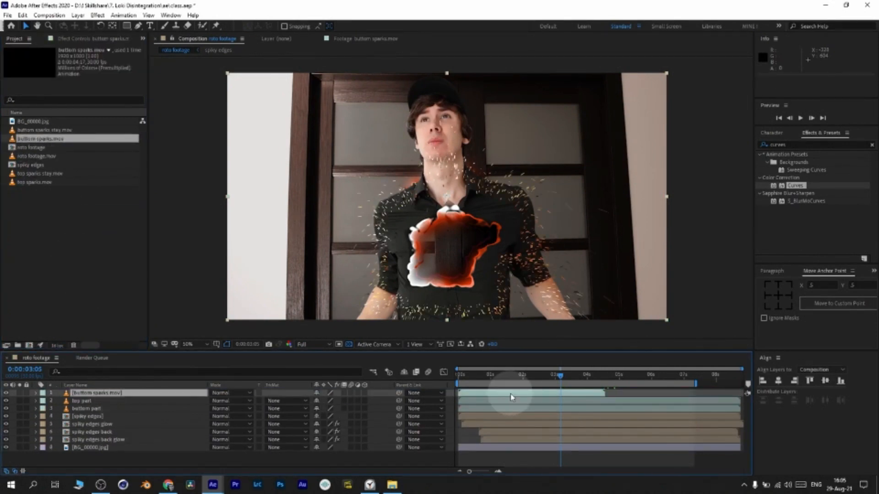
pyautogui.moveTo(511, 396); pyautogui.dragTo(554, 396)
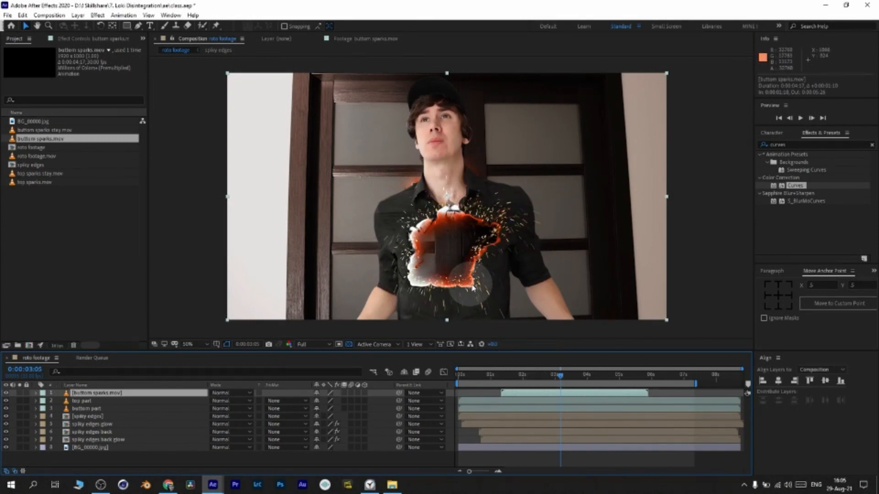
# Set the buttom sparks layer's blending mode to Screen and view the burn at about 3 seconds.
pyautogui.click(231, 393)
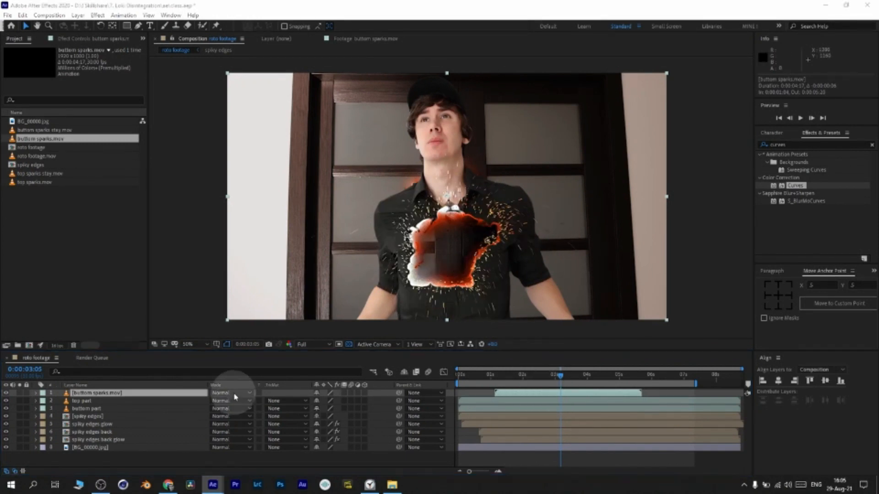
pyautogui.click(257, 192)
pyautogui.click(554, 376)
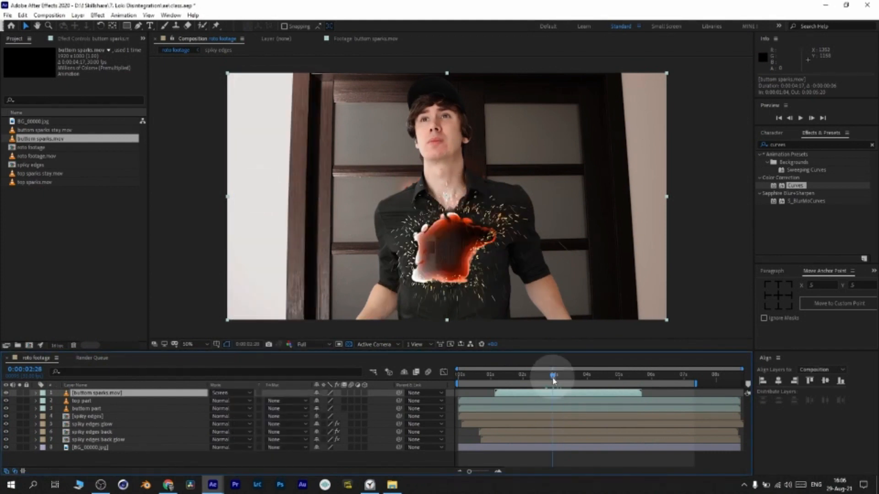
# Find CC Force Motion Blur with the search term "force" and apply it to the buttom sparks layer.
pyautogui.click(747, 146)
pyautogui.press('BackSpace')
pyautogui.press('BackSpace')
pyautogui.press('BackSpace')
pyautogui.press('BackSpace')
pyautogui.press('BackSpace')
pyautogui.press('BackSpace')
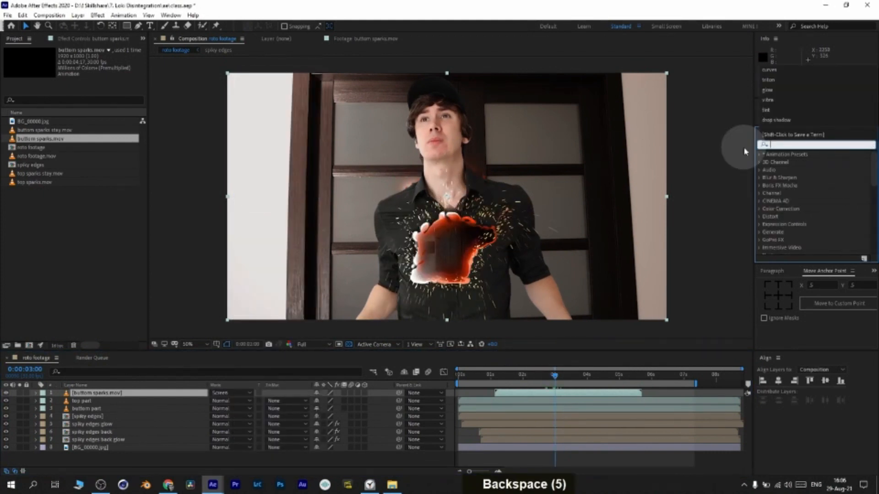
pyautogui.write('for')
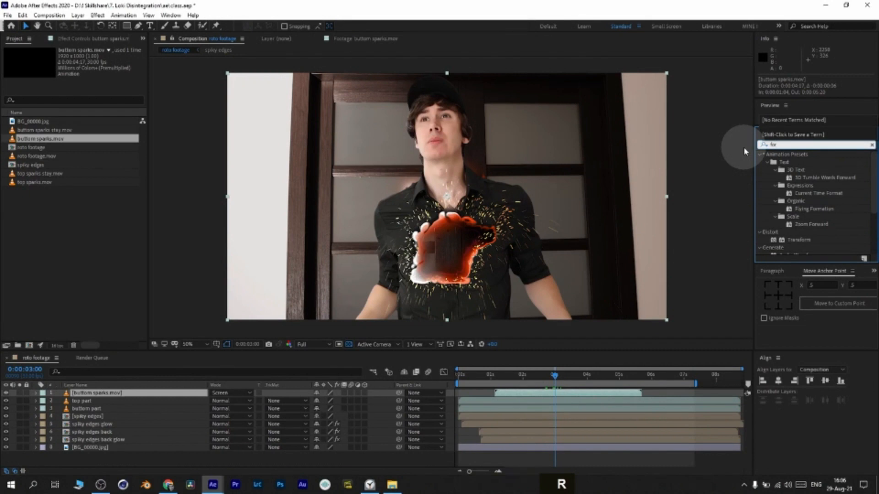
pyautogui.write('ce')
pyautogui.moveTo(815, 163); pyautogui.dragTo(120, 396)
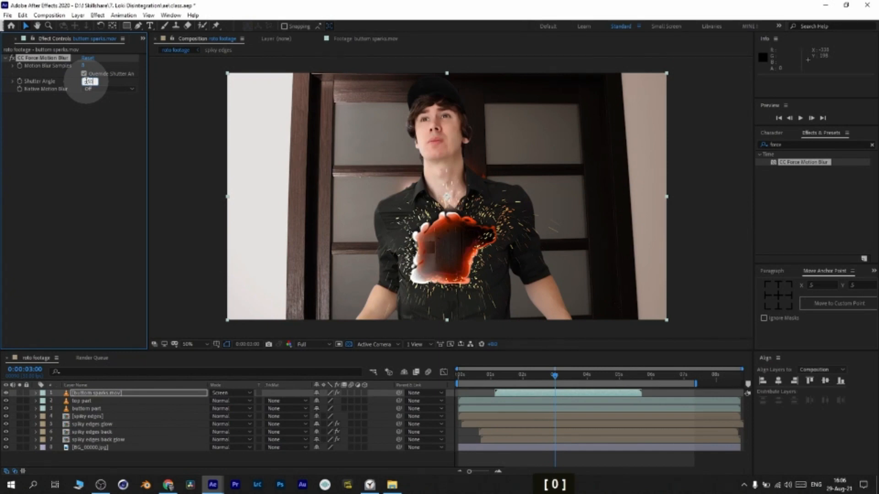
# Set CC Force Motion Blur's shutter angle to 450 and its motion blur samples to 40.
pyautogui.write('450')
pyautogui.click(84, 66)
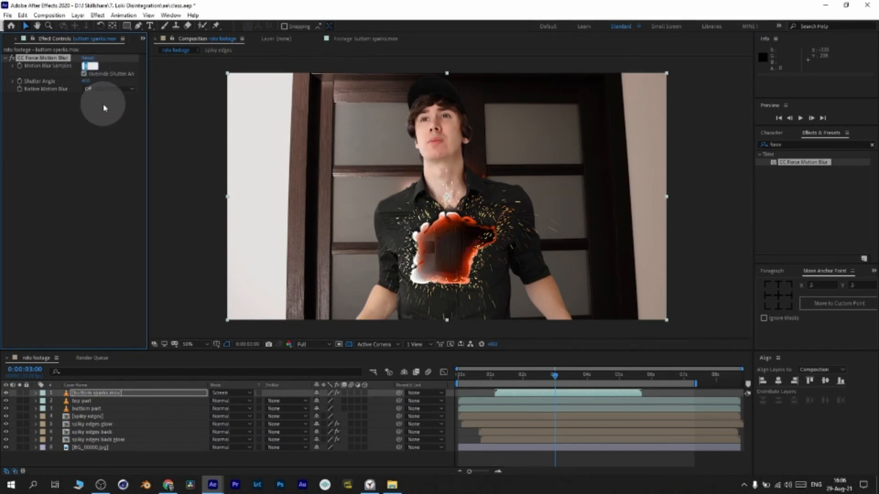
pyautogui.write('40')
pyautogui.click(103, 108)
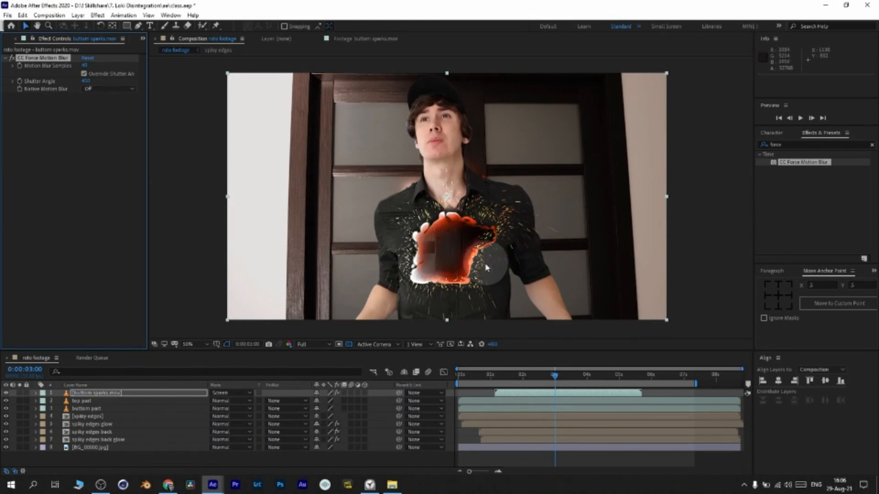
# Apply Curves to the buttom sparks layer and steeply raise the lower midtones of its Alpha curve.
pyautogui.click(792, 145)
pyautogui.write('cu')
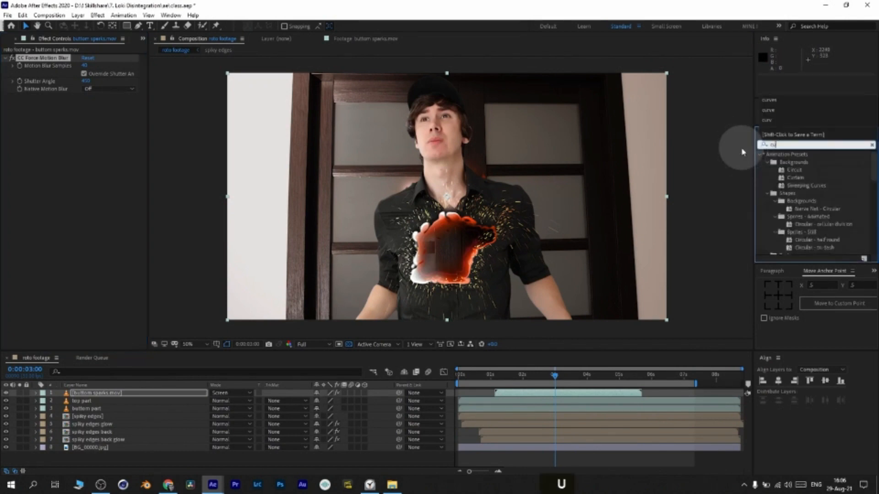
pyautogui.write('rves')
pyautogui.moveTo(794, 186); pyautogui.dragTo(100, 196)
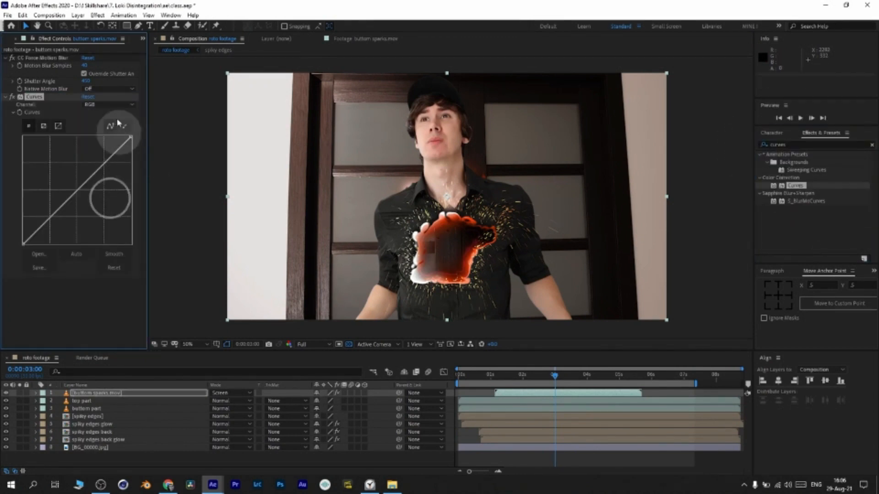
pyautogui.click(116, 105)
pyautogui.click(106, 159)
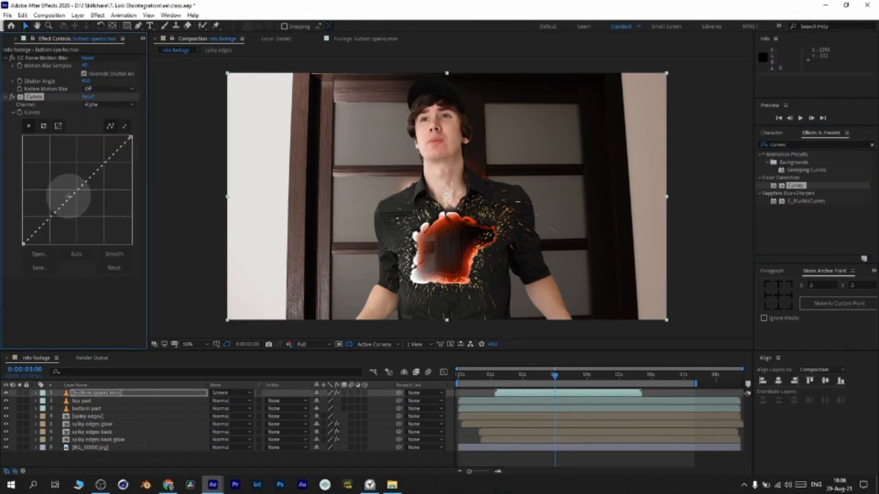
pyautogui.moveTo(68, 198); pyautogui.dragTo(50, 166)
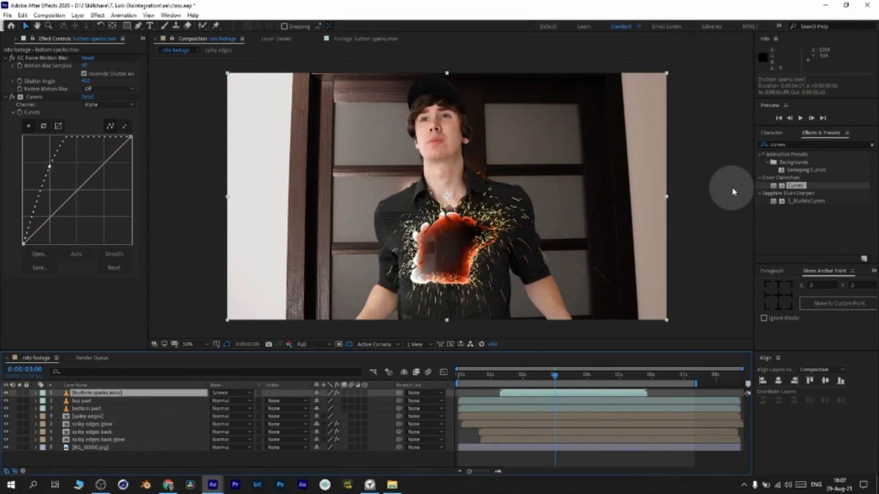
# Find the Stylize Glow effect and apply it to the buttom sparks layer.
pyautogui.click(781, 145)
pyautogui.write('glow')
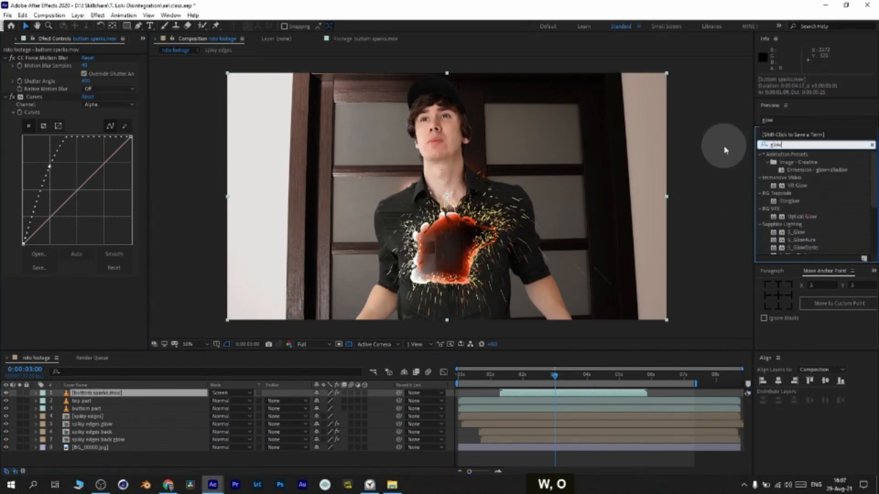
pyautogui.scroll(-3, 778, 219)
pyautogui.moveTo(794, 250); pyautogui.dragTo(417, 284)
# Increase the sparks' Glow Radius, set Glow Intensity to 2.7 and raise Glow Threshold above 80%.
pyautogui.click(89, 241)
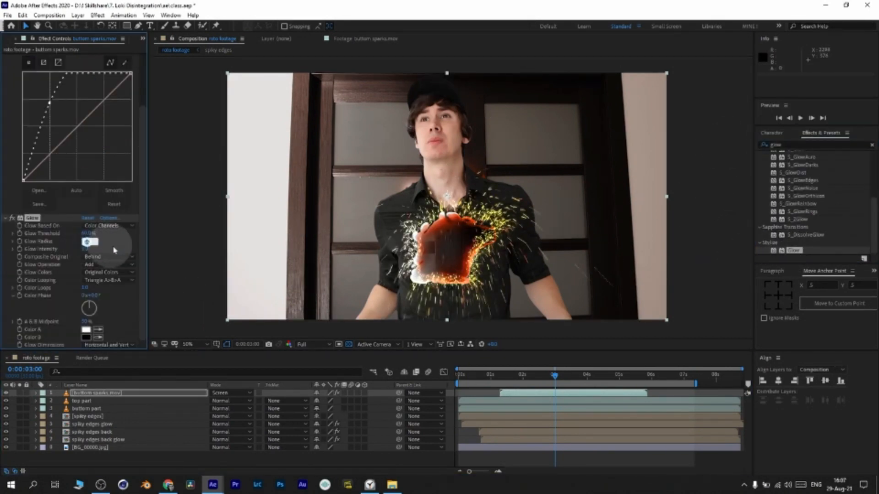
pyautogui.press('Return')
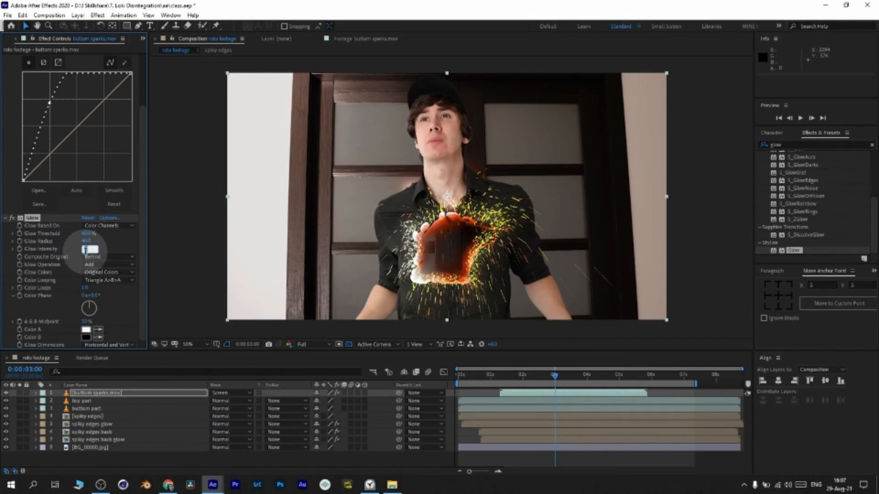
pyautogui.moveTo(87, 234); pyautogui.dragTo(109, 238)
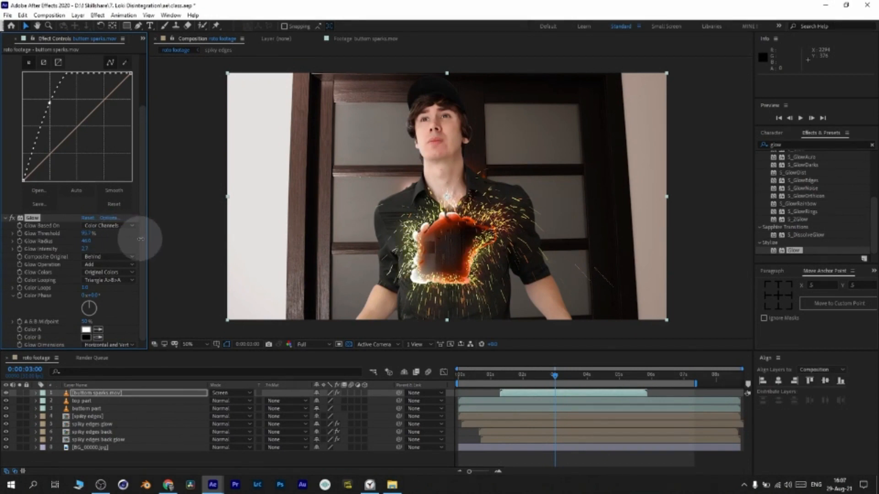
pyautogui.moveTo(142, 239); pyautogui.dragTo(141, 242)
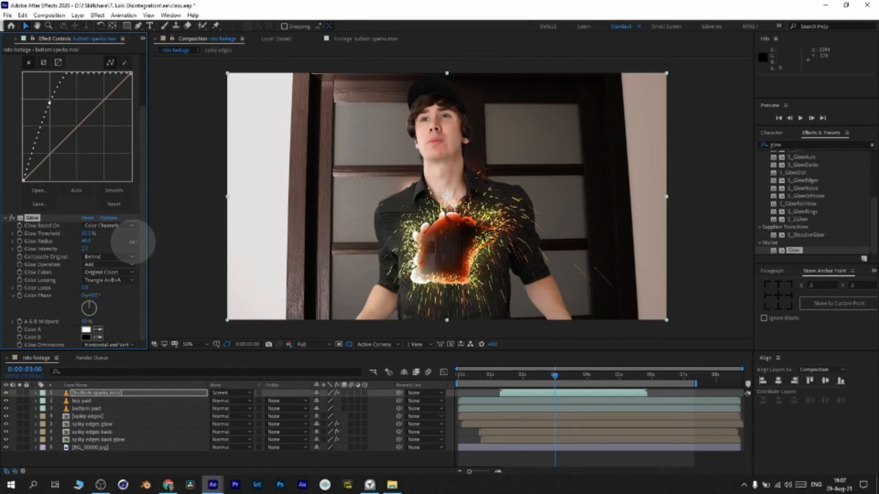
pyautogui.click(83, 233)
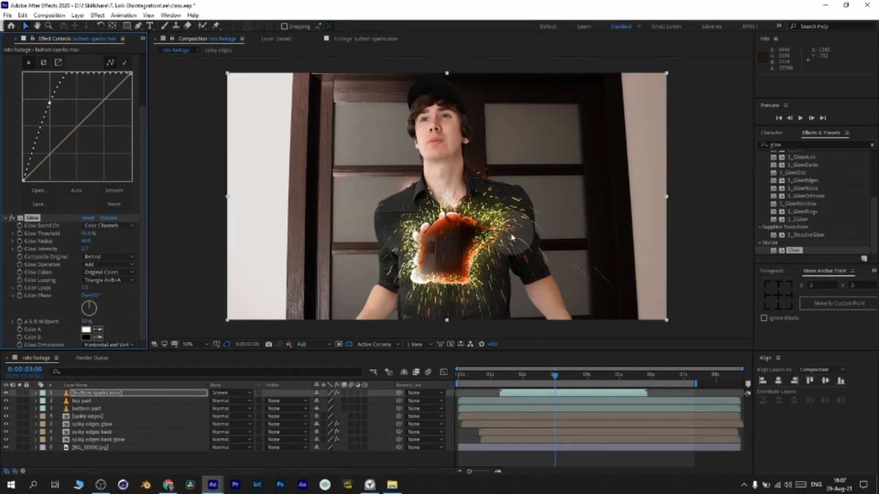
# Try to recolor the buttom sparks with a Tritone effect by changing its midtone color.
pyautogui.moveTo(798, 145); pyautogui.dragTo(737, 140)
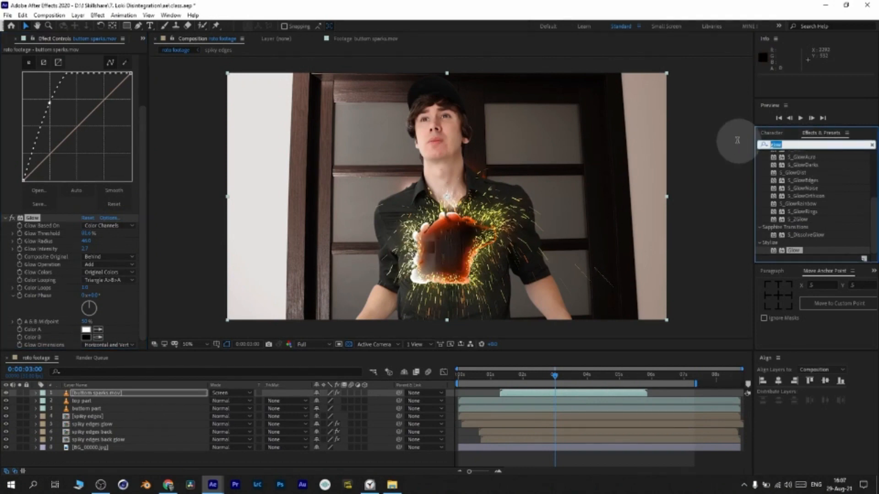
pyautogui.write('triton')
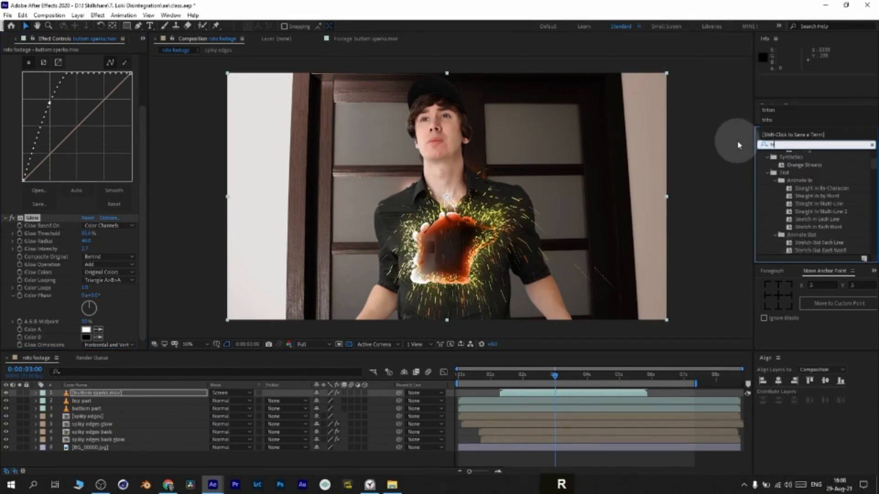
pyautogui.click(86, 329)
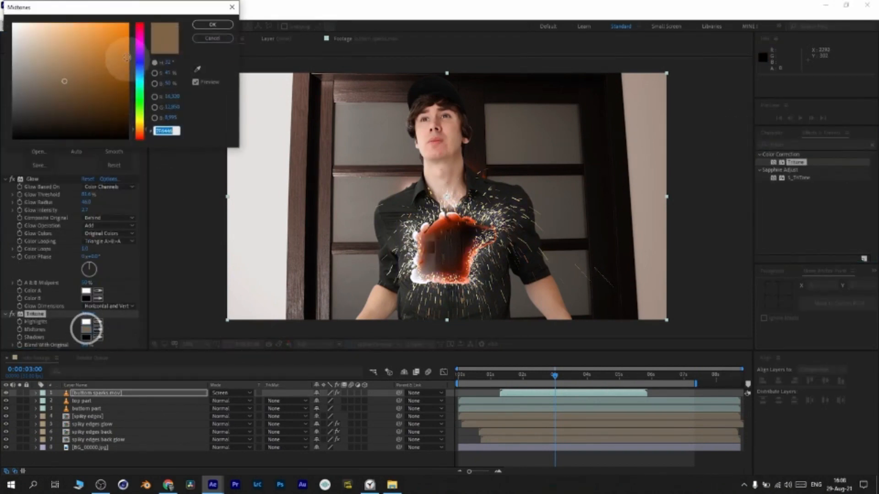
pyautogui.moveTo(120, 55); pyautogui.dragTo(126, 144)
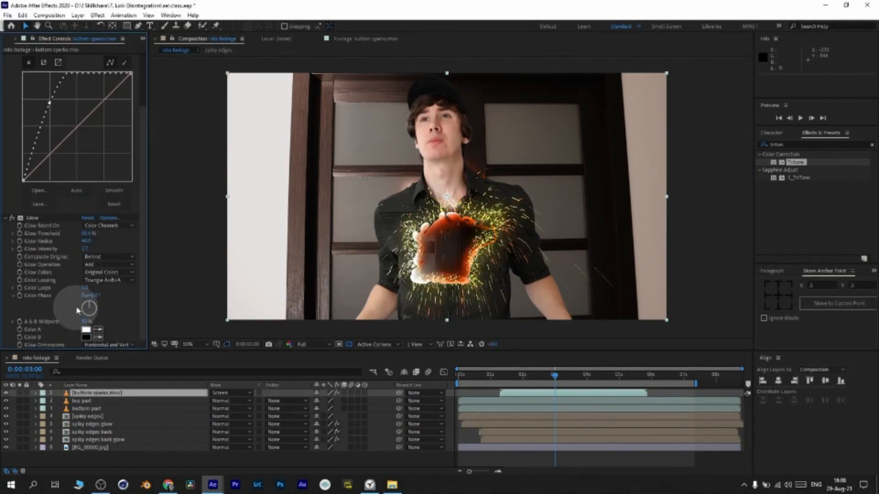
# Check how the glowing sparks follow the burning edge at several times between about 3 and 6 seconds.
pyautogui.moveTo(565, 378); pyautogui.dragTo(644, 378)
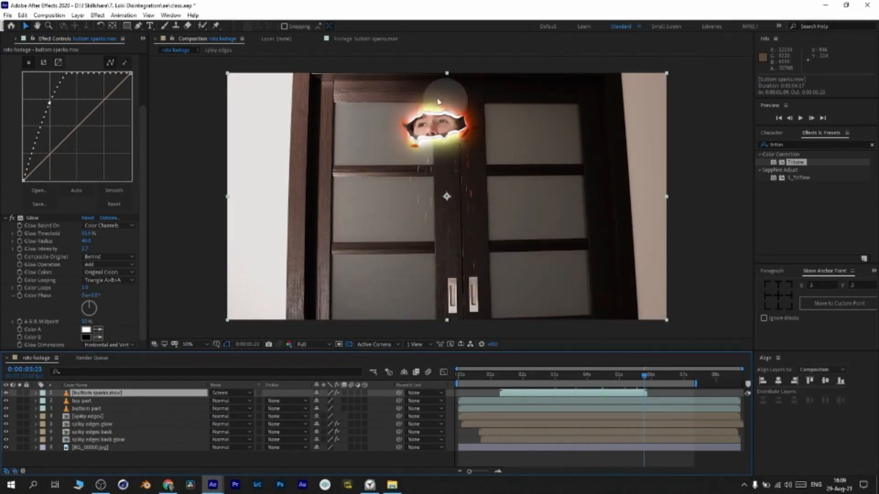
pyautogui.click(570, 374)
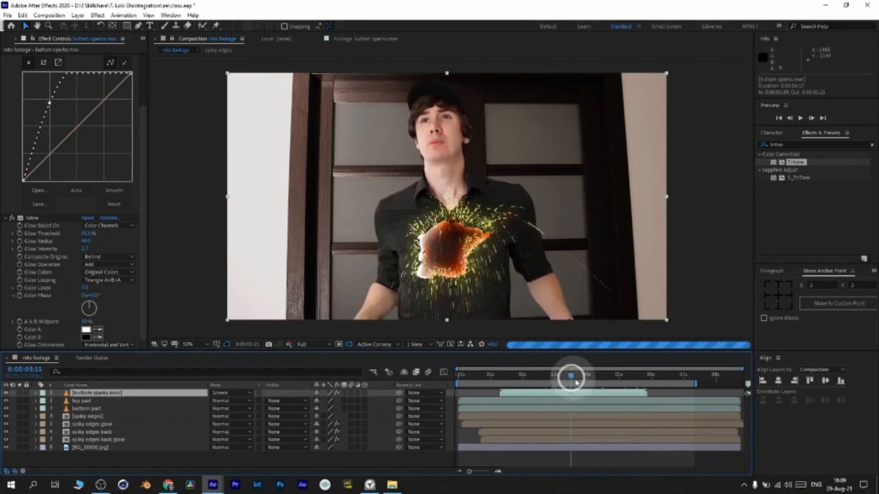
pyautogui.click(588, 375)
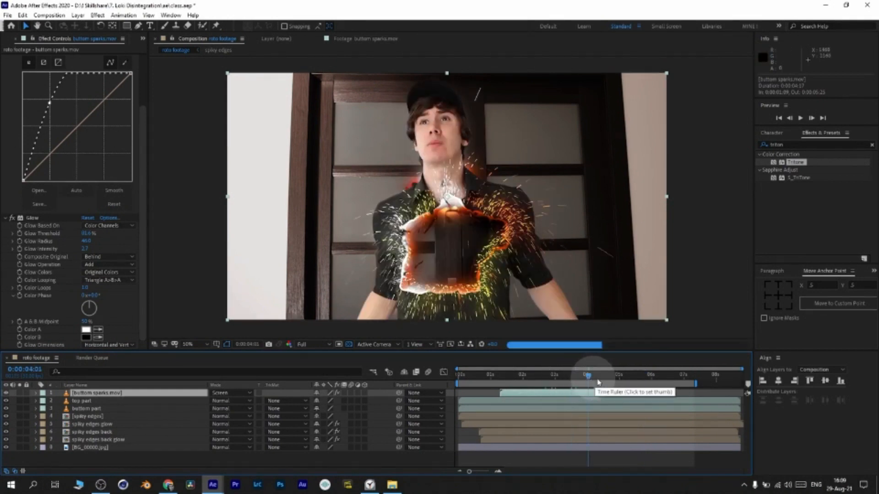
pyautogui.click(10, 39)
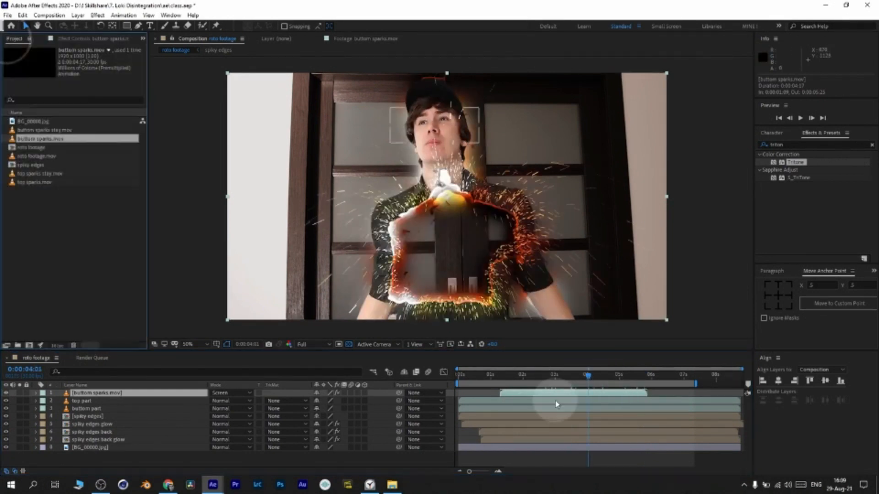
pyautogui.click(621, 375)
pyautogui.click(597, 375)
pyautogui.click(612, 376)
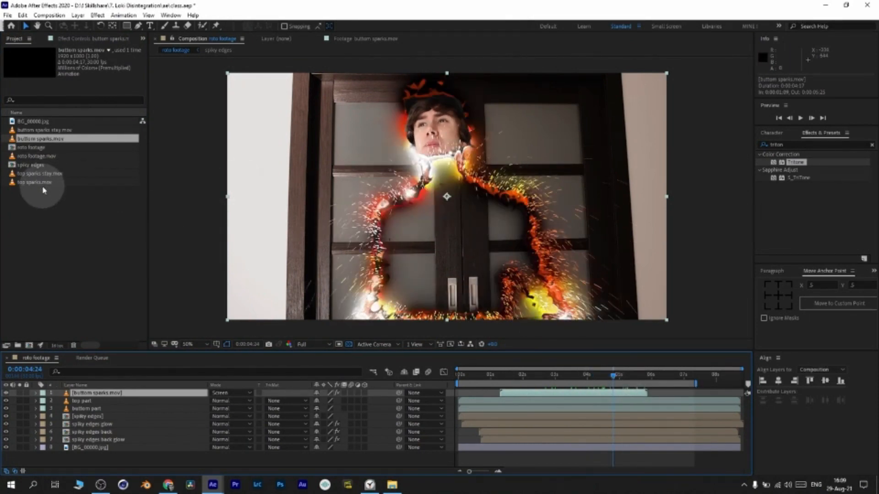
# Add top sparks.mov as the top layer of the composition and set its blending mode to Screen.
pyautogui.moveTo(33, 182); pyautogui.dragTo(60, 391)
pyautogui.click(220, 393)
pyautogui.click(255, 191)
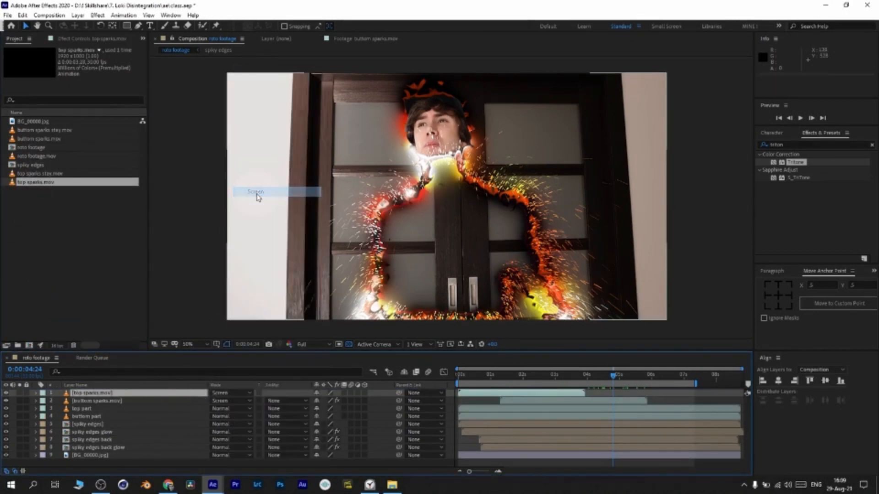
# Copy all effects from the buttom sparks layer (CC Force Motion Blur, Curves and Glow) onto the top sparks.mov layer.
pyautogui.click(108, 402)
pyautogui.click(82, 38)
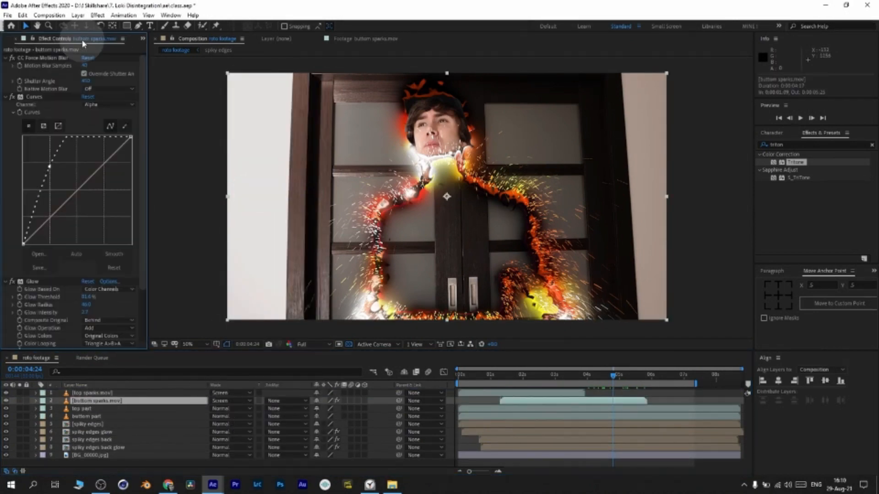
pyautogui.click(43, 58)
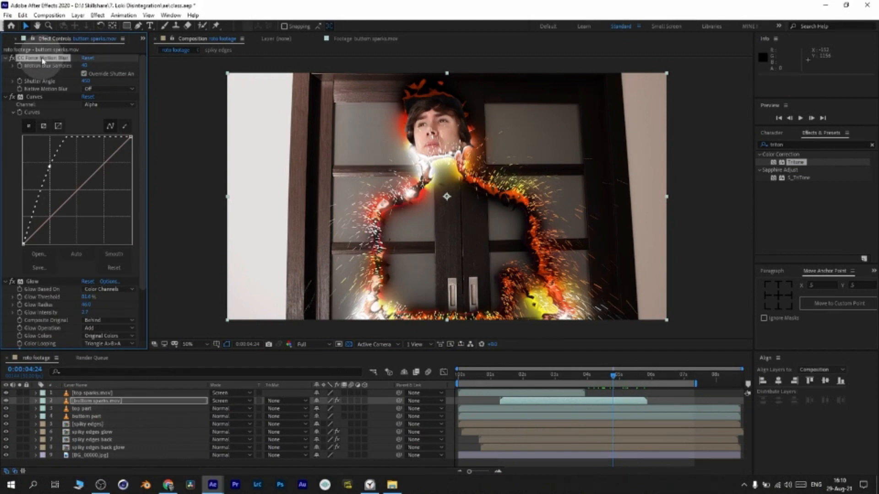
pyautogui.hotkey('ctrl', 'a')
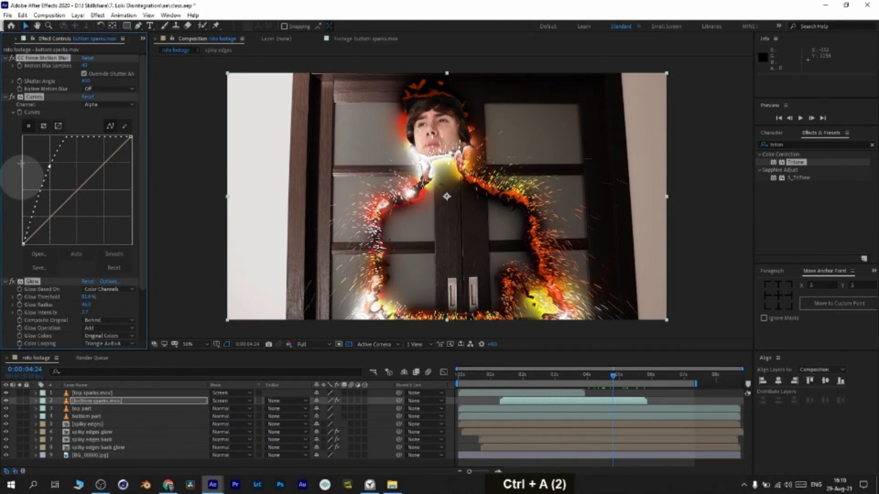
pyautogui.scroll(-7, 55, 275)
pyautogui.hotkey('ctrl', 'c')
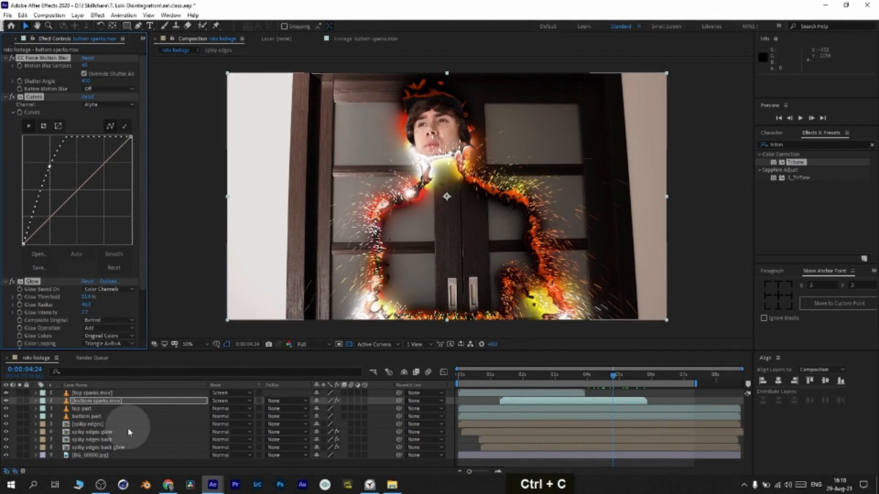
pyautogui.click(101, 393)
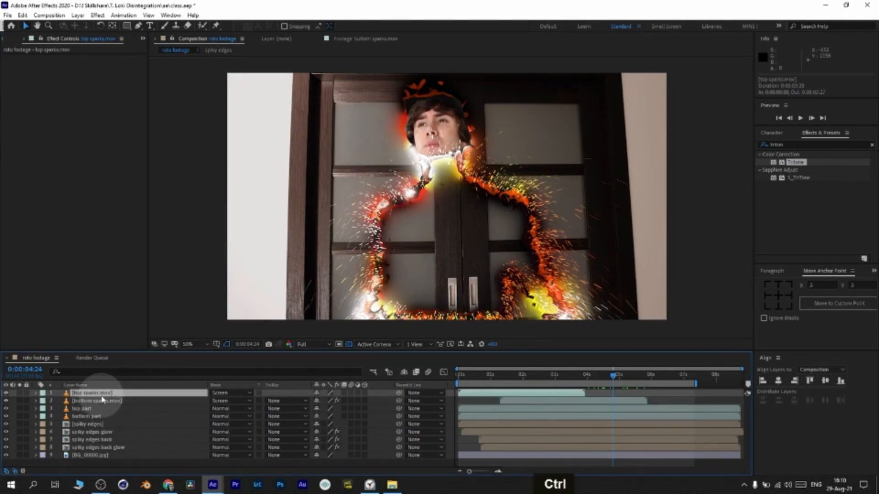
pyautogui.hotkey('ctrl', 'v')
# Shift the top sparks.mov layer to start at about 3 seconds, check it around 5 seconds, and save the project.
pyautogui.moveTo(551, 392); pyautogui.dragTo(677, 402)
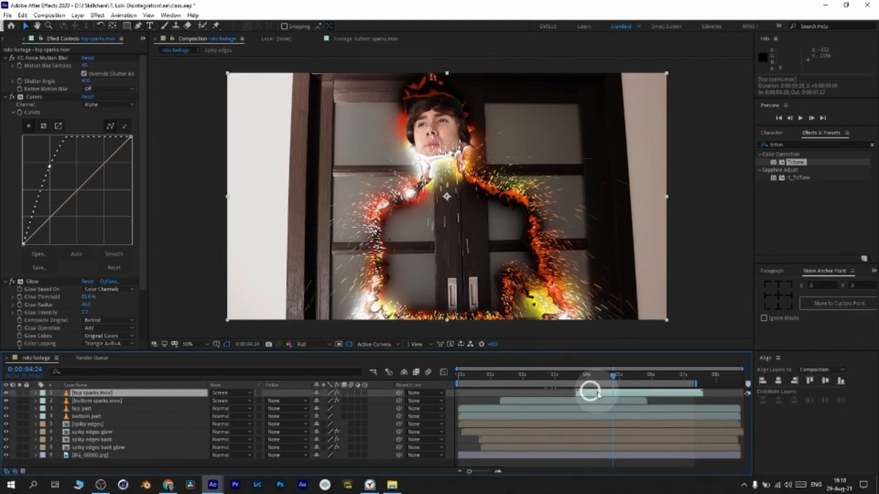
pyautogui.moveTo(614, 375); pyautogui.dragTo(613, 394)
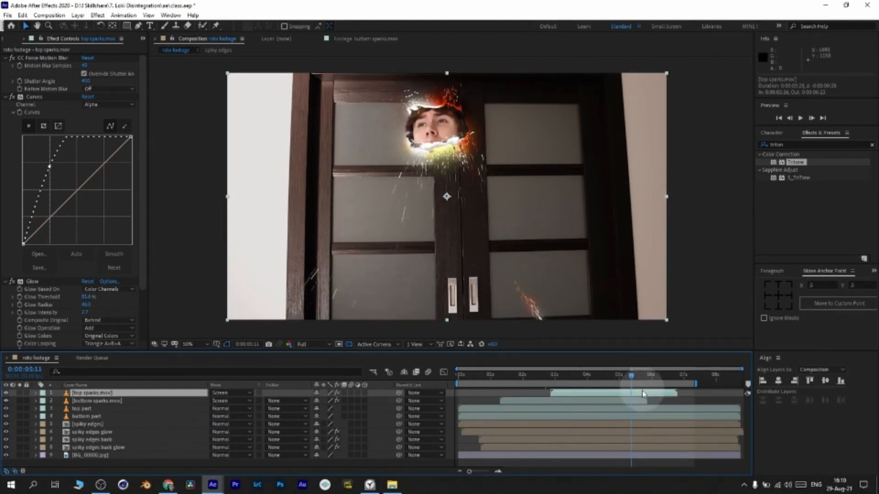
pyautogui.moveTo(641, 394); pyautogui.dragTo(643, 395)
pyautogui.click(620, 376)
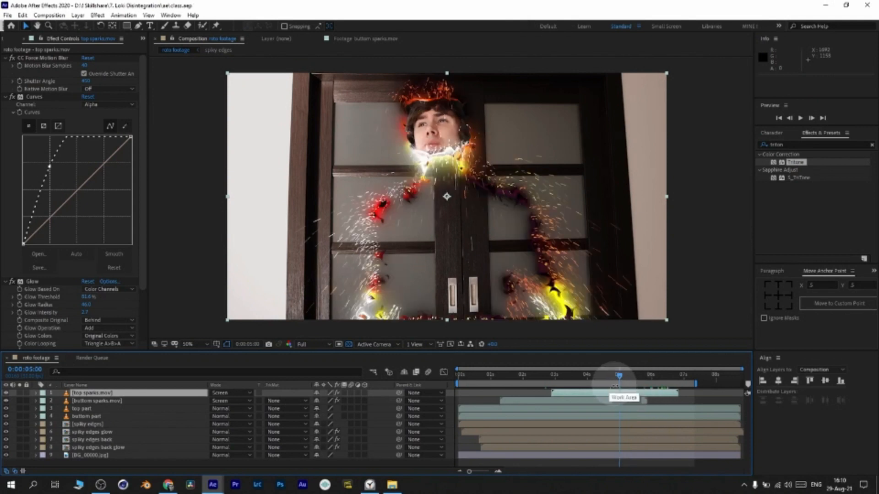
pyautogui.hotkey('ctrl', 's')
# Pre-compose the top sparks.mov and buttom sparks.mov layers into a composition named Shooting Sparks, moving all attributes into it.
pyautogui.doubleClick(558, 394)
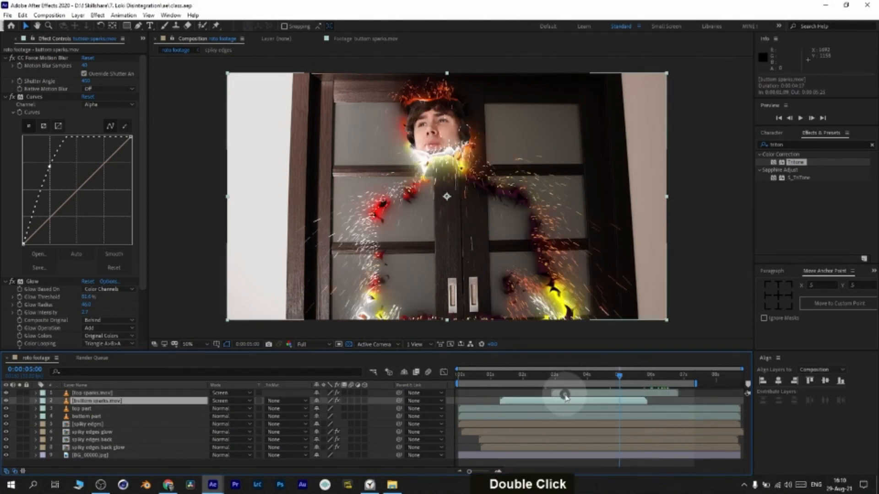
pyautogui.click(110, 394)
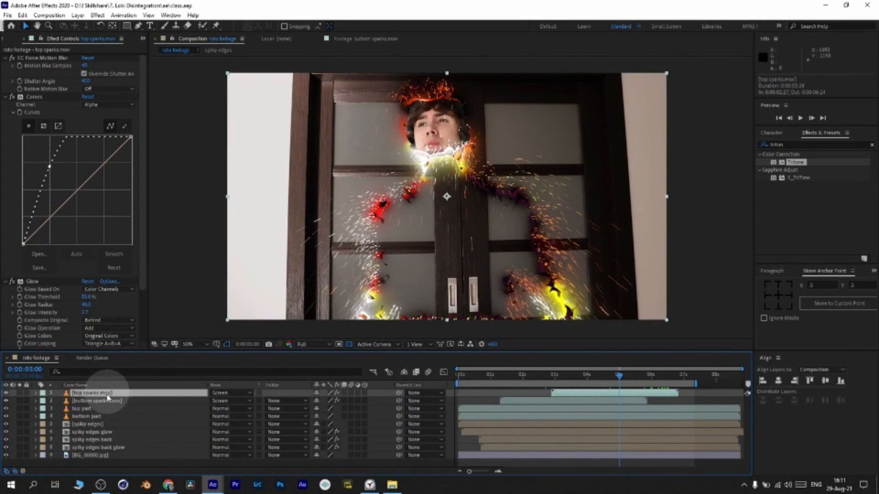
pyautogui.keyDown('ctrl'); pyautogui.click(107, 401); pyautogui.keyUp('ctrl')
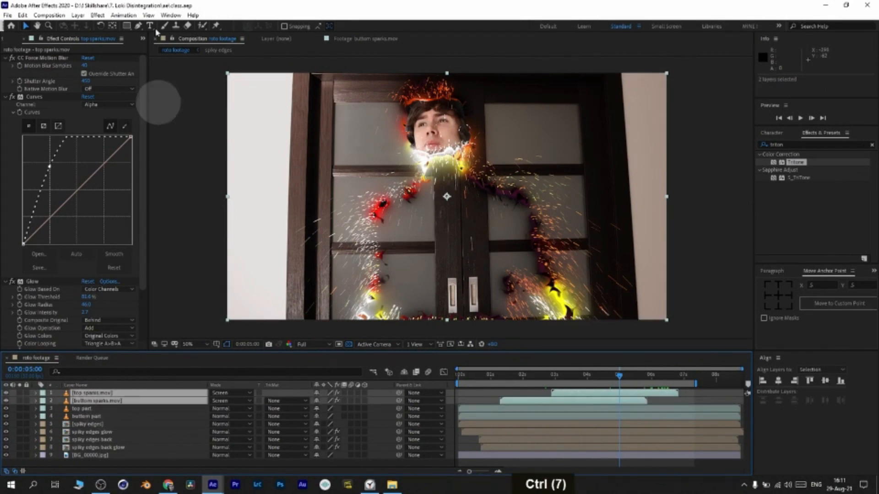
pyautogui.click(77, 15)
pyautogui.click(92, 304)
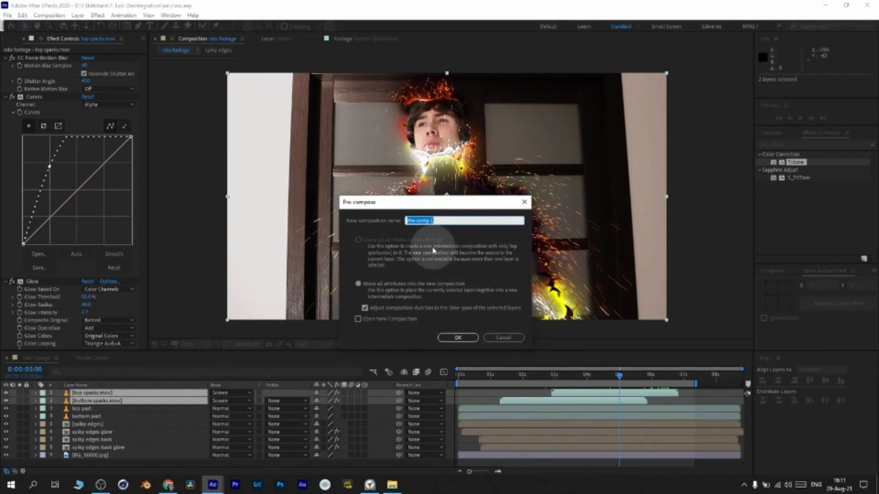
pyautogui.press('BackSpace')
pyautogui.press('BackSpace')
pyautogui.press('BackSpace')
pyautogui.press('BackSpace')
pyautogui.press('BackSpace')
pyautogui.press('BackSpace')
pyautogui.press('BackSpace')
pyautogui.press('BackSpace')
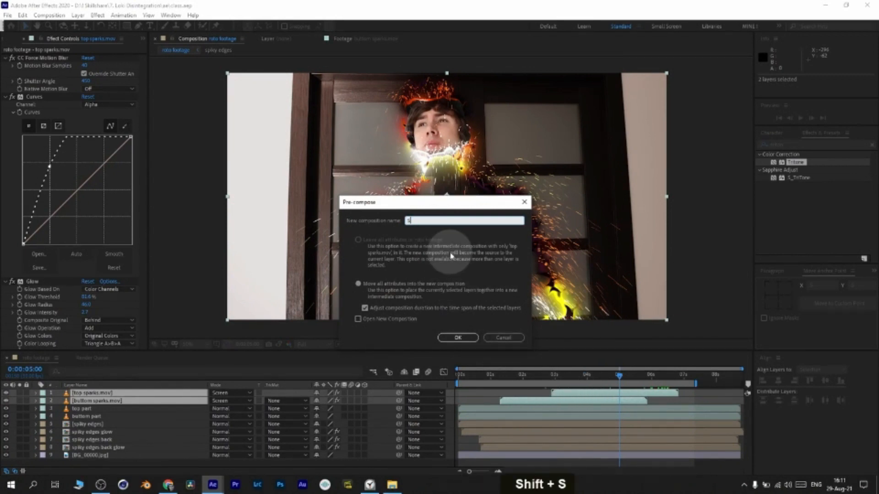
pyautogui.write('Shooting Sparks')
pyautogui.click(457, 337)
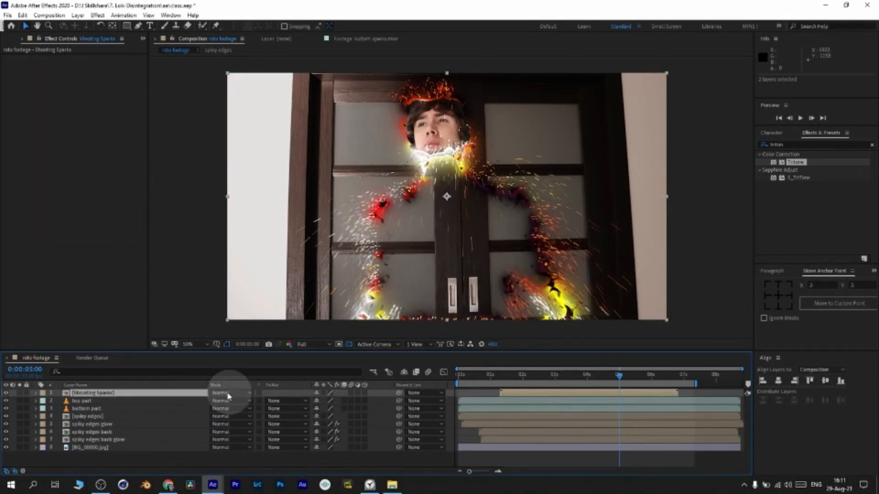
# Set the Shooting Sparks layer's blending mode to Screen, duplicate the layer, and check the result between about 3 and 4 seconds.
pyautogui.click(229, 393)
pyautogui.click(269, 193)
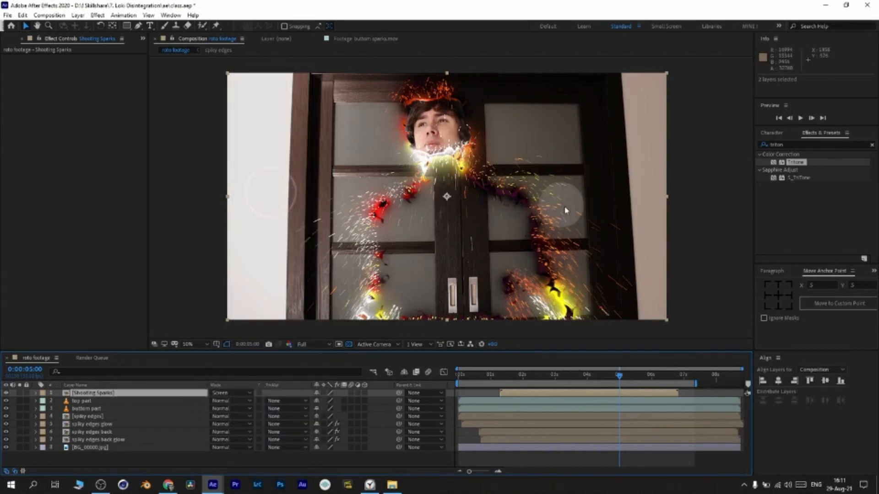
pyautogui.click(554, 395)
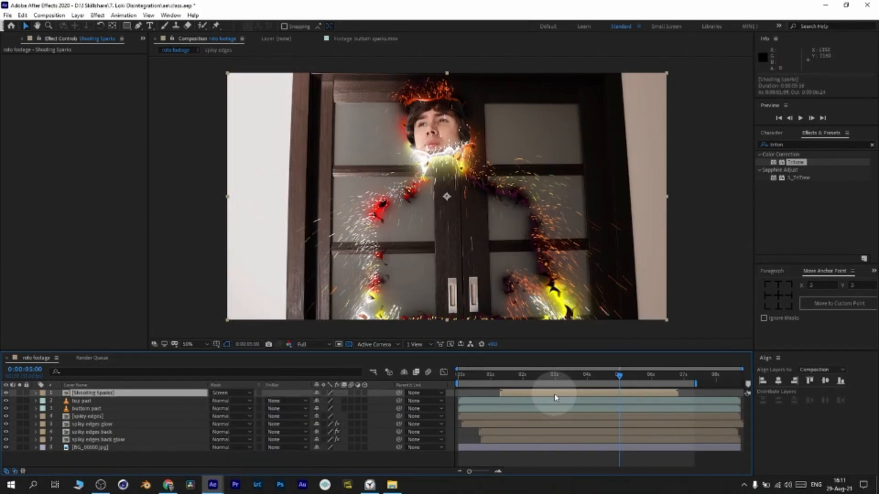
pyautogui.hotkey('ctrl', 'd')
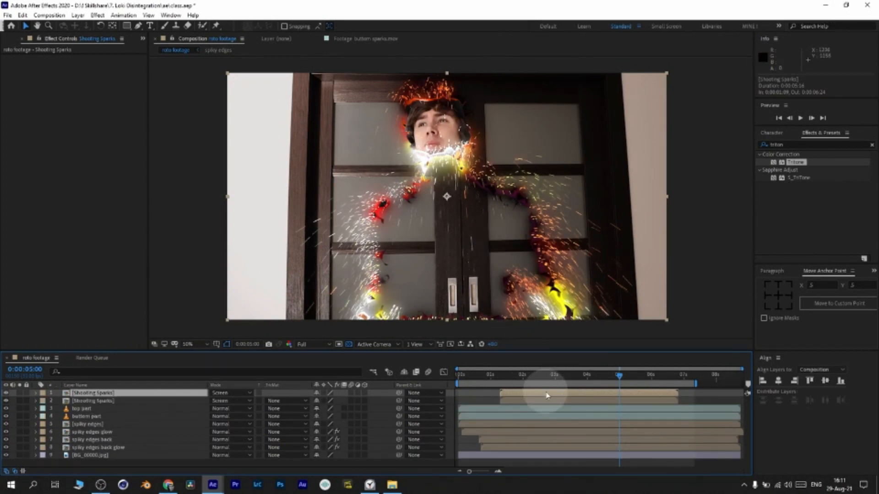
pyautogui.moveTo(547, 395); pyautogui.dragTo(549, 397)
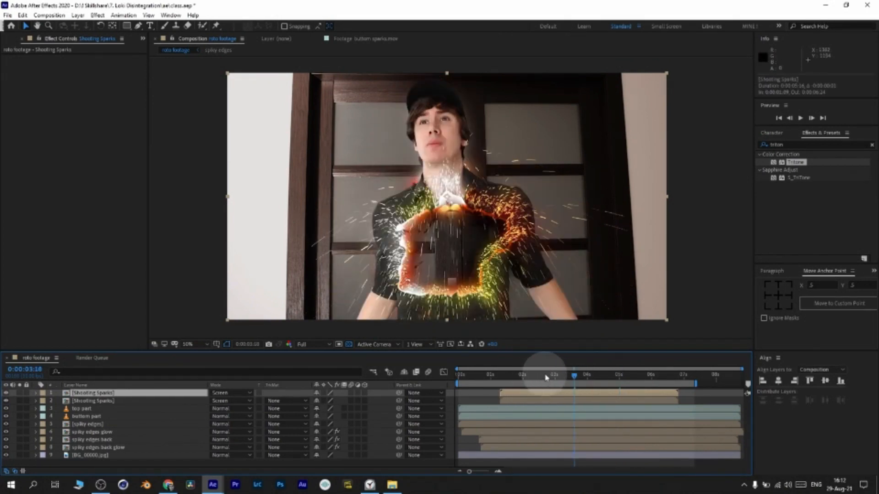
pyautogui.click(582, 374)
pyautogui.click(565, 374)
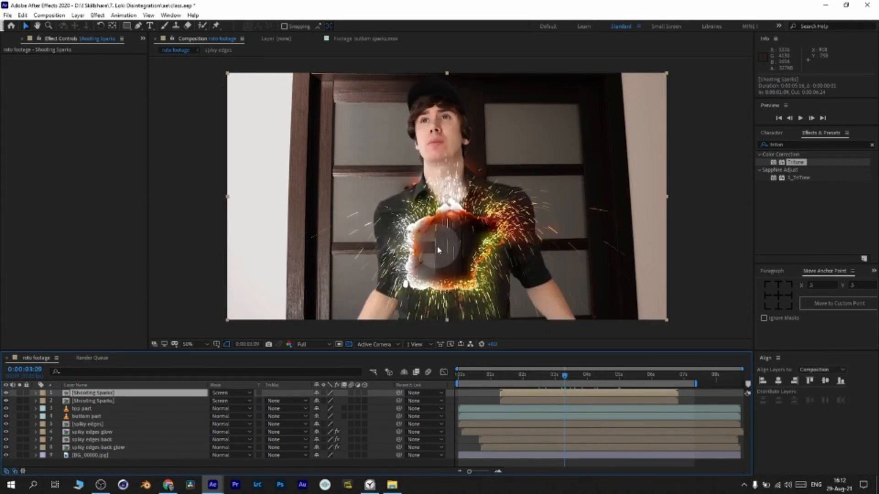
# Preview buttom sparks stay.mov and add it to the composition below the spiky edges glow layer, starting at about 1.5 seconds.
pyautogui.click(7, 40)
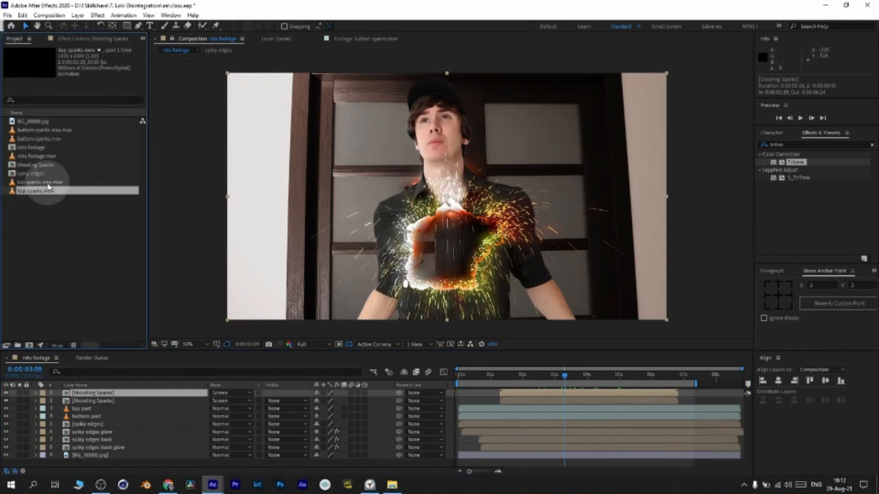
pyautogui.doubleClick(46, 130)
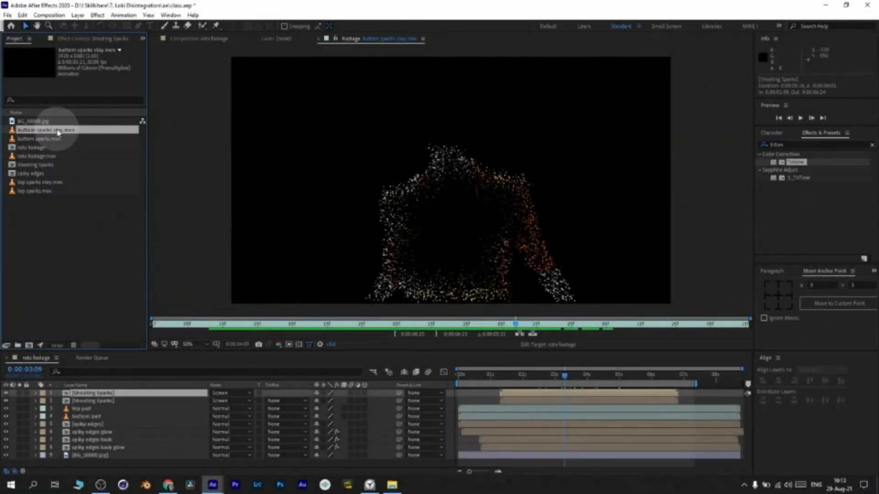
pyautogui.moveTo(58, 132); pyautogui.dragTo(110, 442)
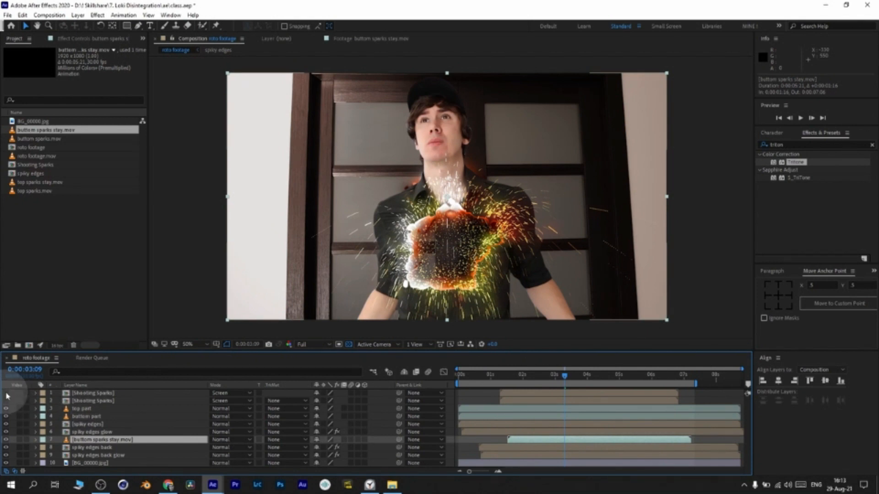
# Hide both Shooting Sparks layers and set the buttom sparks stay.mov layer's blending mode to Screen.
pyautogui.moveTo(7, 395); pyautogui.dragTo(8, 401)
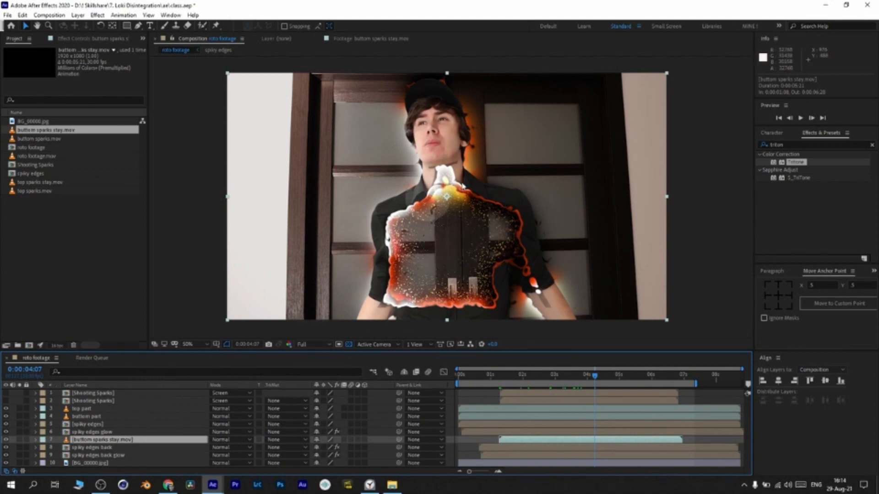
pyautogui.click(228, 441)
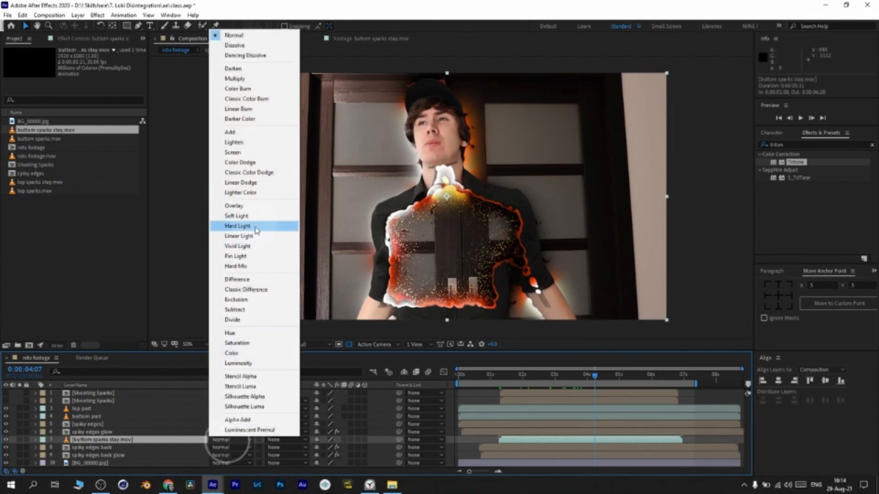
pyautogui.click(252, 157)
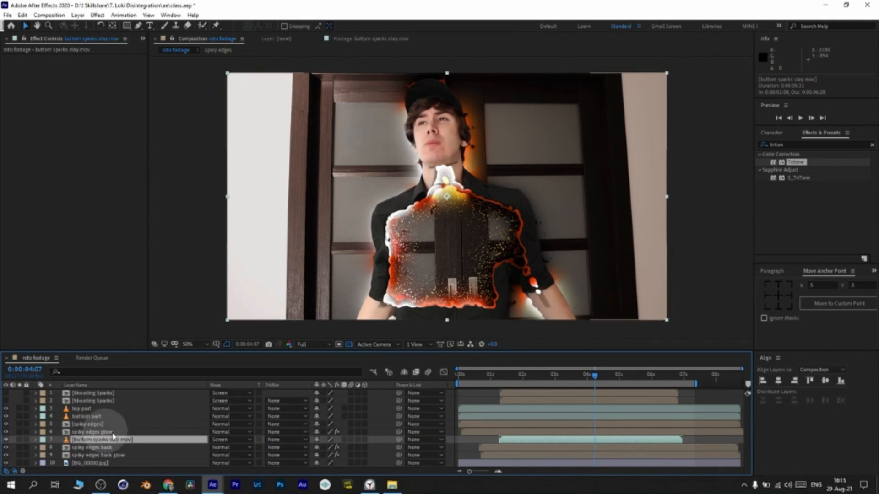
# Copy the Glow effect from the spiky edges glow layer onto the buttom sparks stay.mov layer.
pyautogui.click(106, 433)
pyautogui.scroll(-15, 29, 247)
pyautogui.click(32, 246)
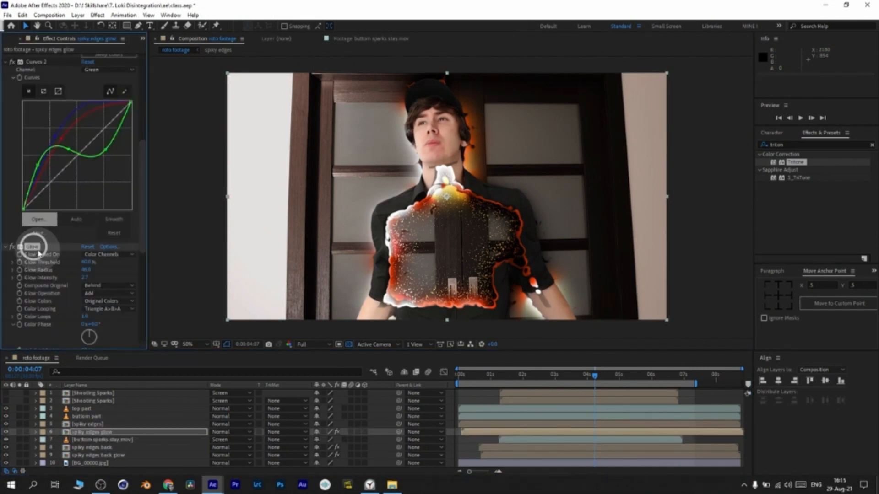
pyautogui.hotkey('ctrl', 'c')
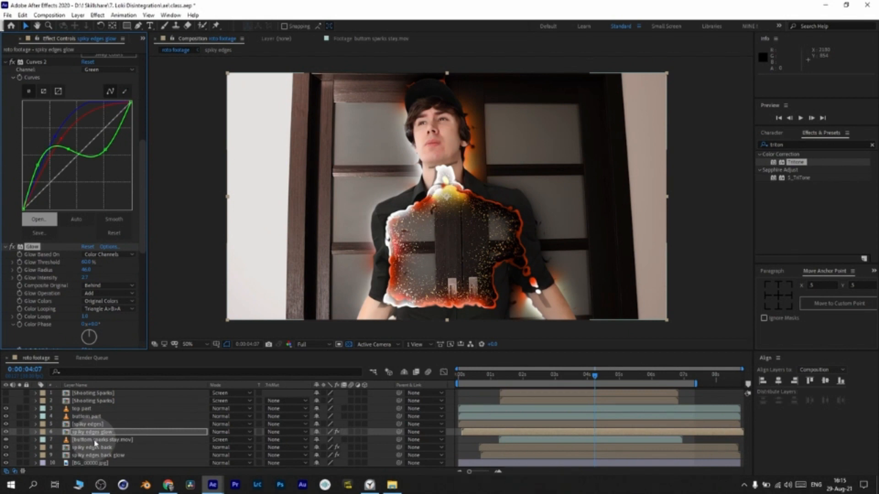
pyautogui.click(93, 440)
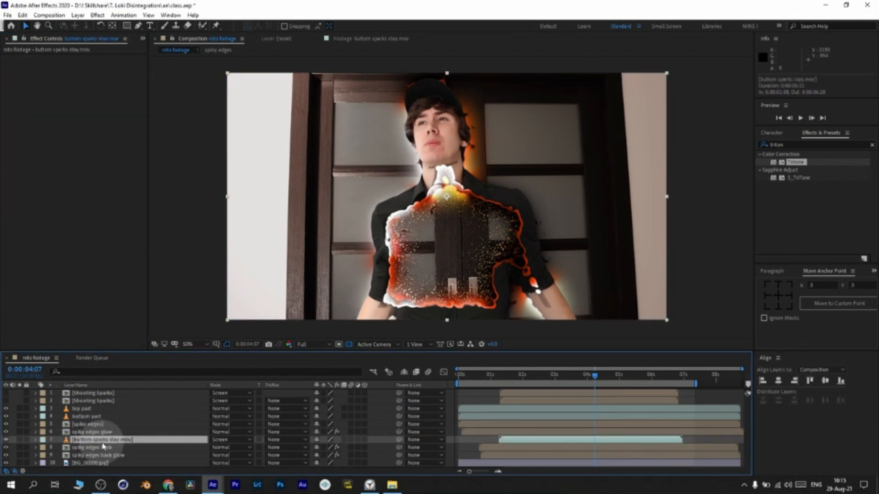
pyautogui.hotkey('ctrl', 'v')
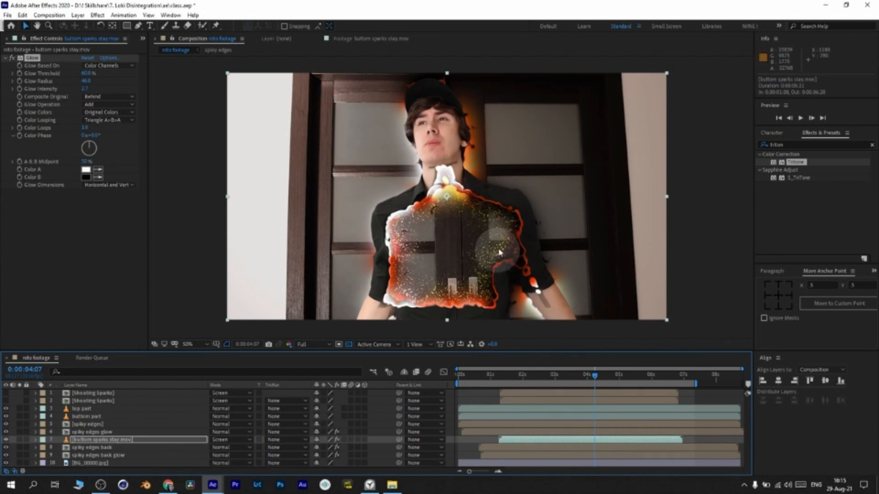
# Duplicate the buttom sparks stay.mov layer and apply Gaussian Blur to the upper copy.
pyautogui.click(515, 441)
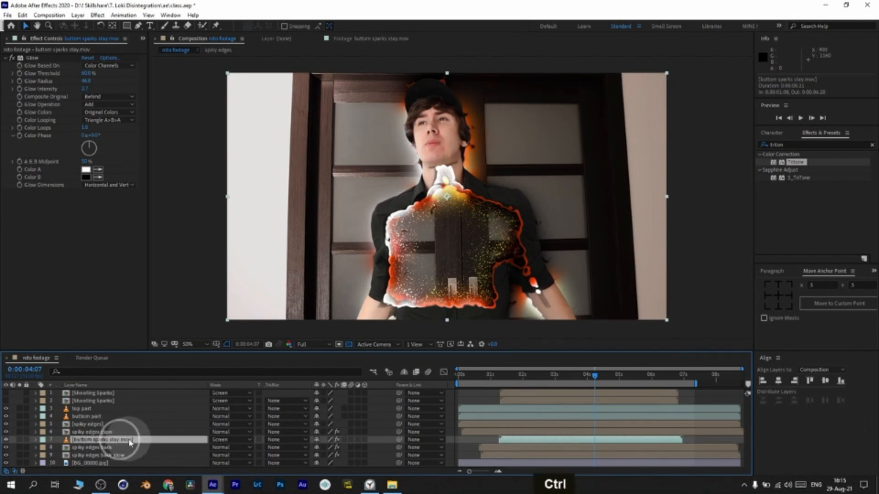
pyautogui.hotkey('ctrl', 'd')
pyautogui.moveTo(783, 145); pyautogui.dragTo(722, 144)
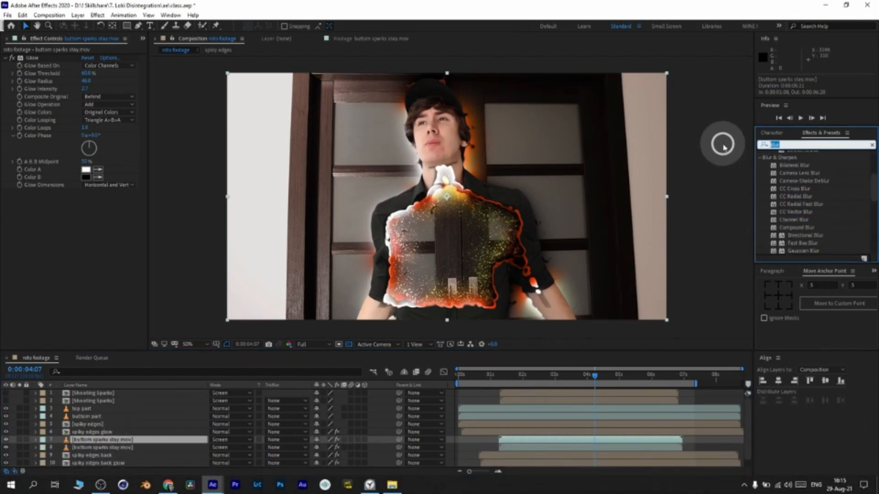
pyautogui.write('gau')
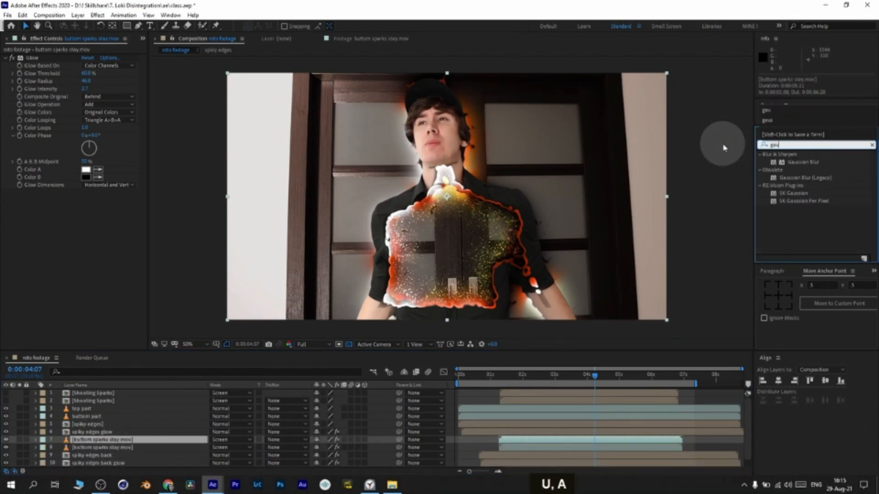
pyautogui.moveTo(803, 162); pyautogui.dragTo(118, 443)
# Remove the Glow effect from the upper buttom sparks stay.mov copy and set its Gaussian Blur blurriness to 16.
pyautogui.scroll(13, 37, 64)
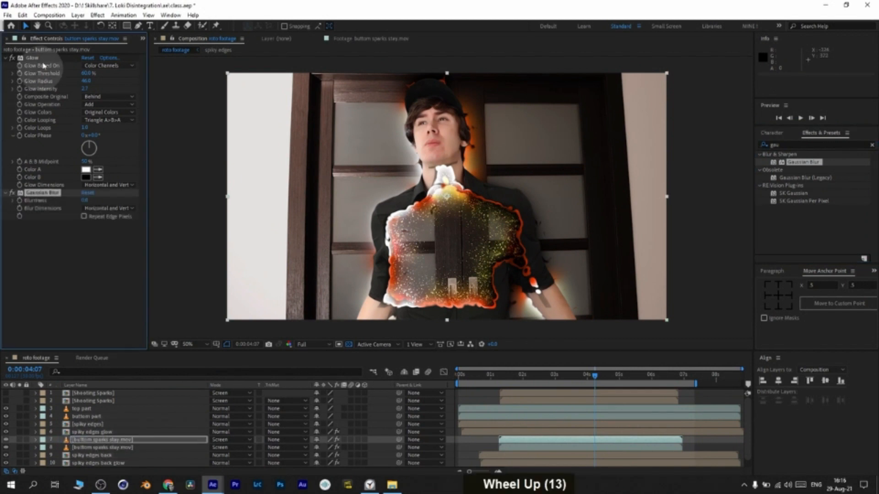
pyautogui.click(33, 59)
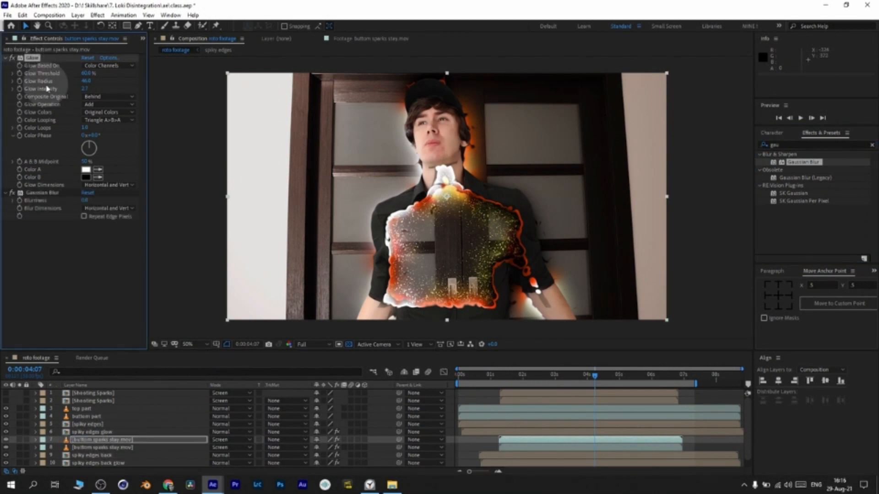
pyautogui.press('Delete')
pyautogui.click(85, 66)
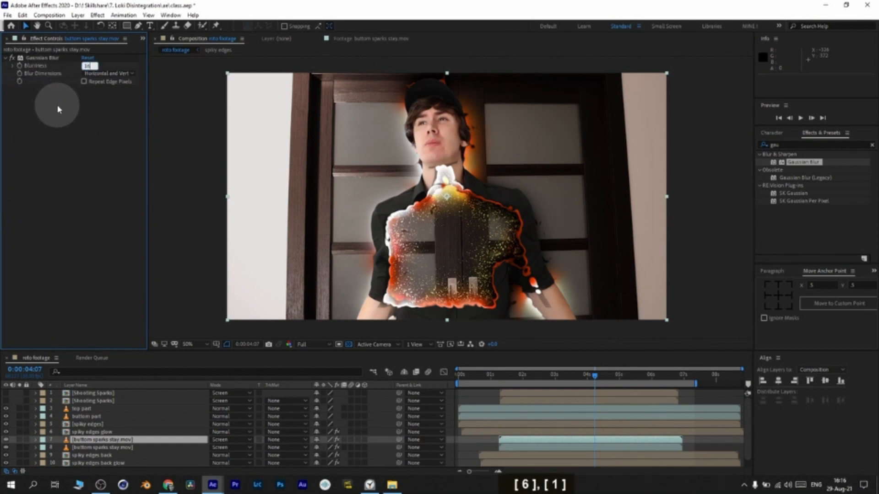
pyautogui.write('16')
# Apply a Curves effect to the upper buttom sparks stay.mov layer after its Gaussian Blur.
pyautogui.click(783, 145)
pyautogui.write('c')
pyautogui.write('urves')
pyautogui.doubleClick(795, 185)
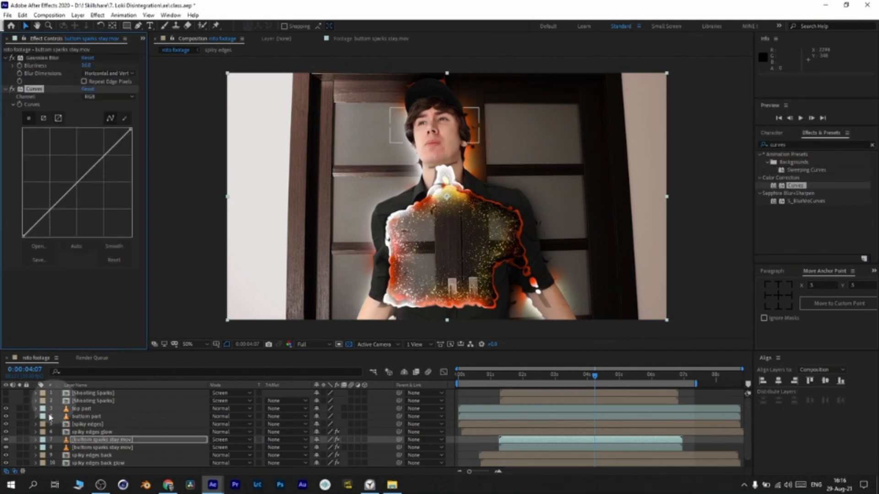
# Solo the upper stay-sparks layer against black and raise its Alpha curve steeply near the shadow end.
pyautogui.click(19, 440)
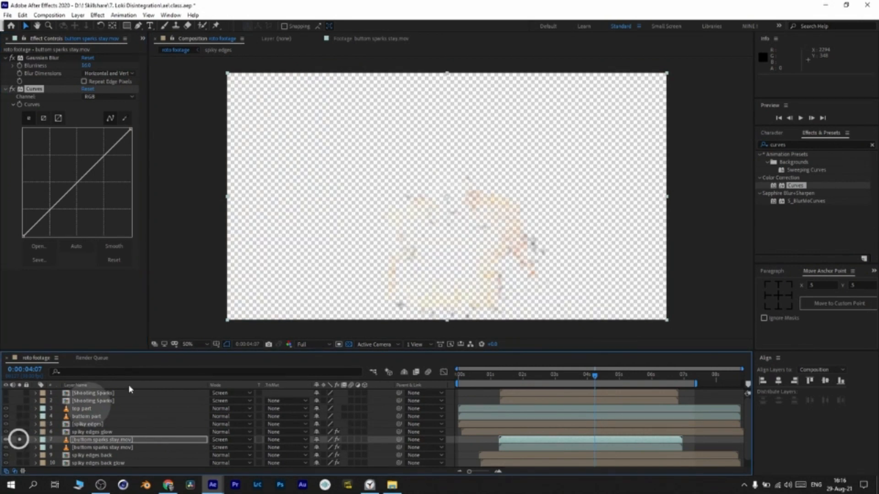
pyautogui.click(348, 344)
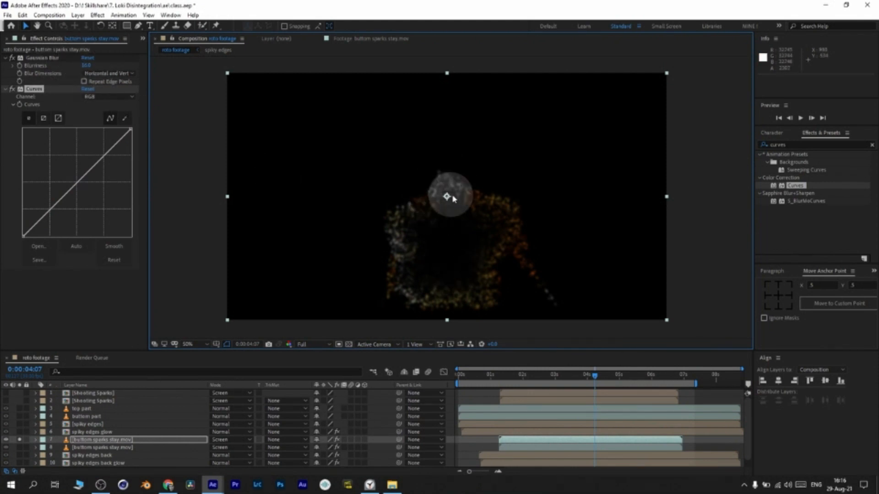
pyautogui.click(91, 98)
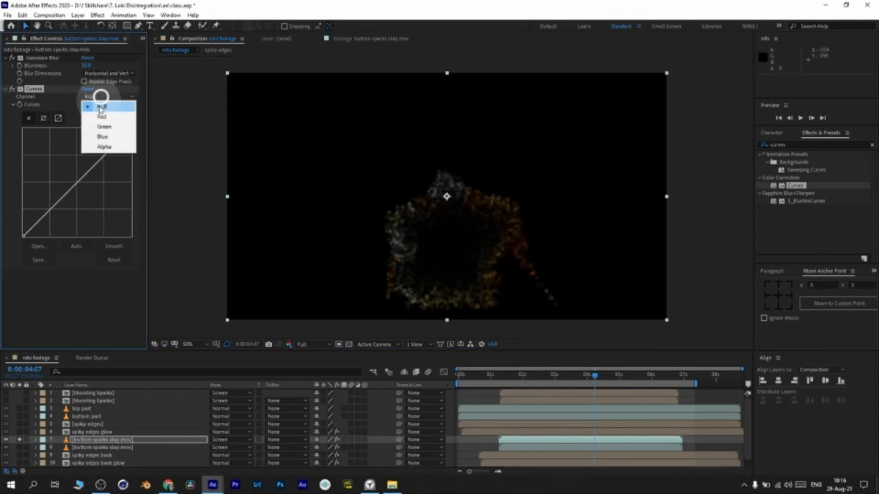
pyautogui.click(104, 146)
pyautogui.moveTo(70, 185); pyautogui.dragTo(32, 138)
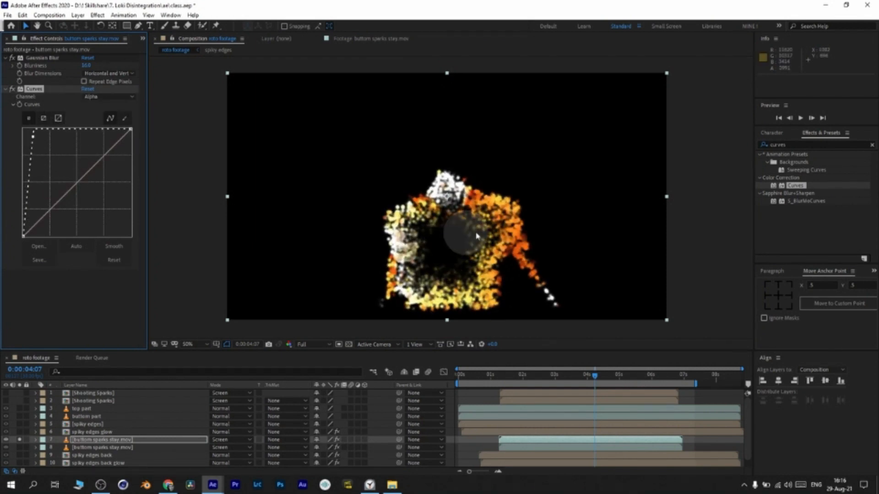
# Add CC Vector Blur below Curves on the upper stay-sparks layer and set its Amount to 30.
pyautogui.click(755, 144)
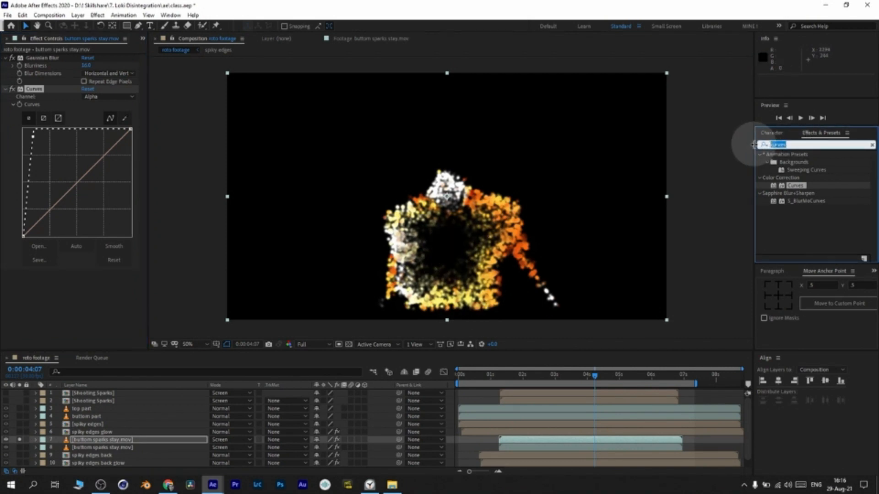
pyautogui.write('cc v')
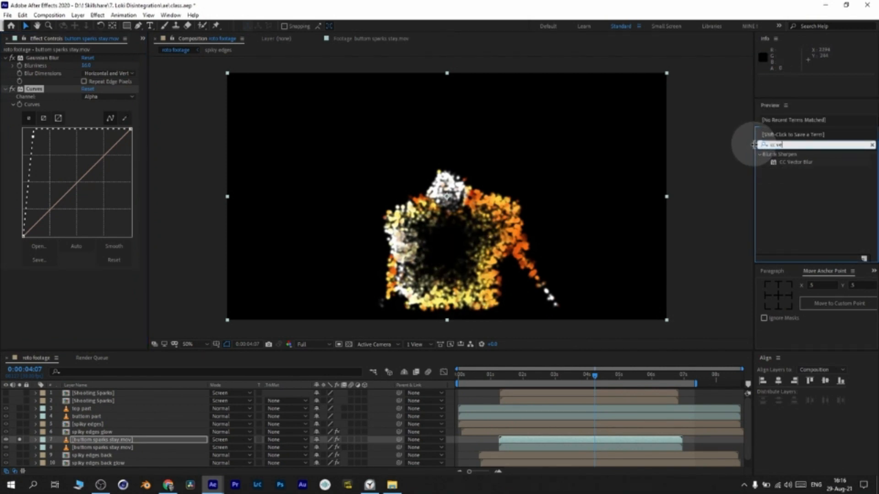
pyautogui.click(803, 163)
pyautogui.moveTo(799, 164); pyautogui.dragTo(86, 293)
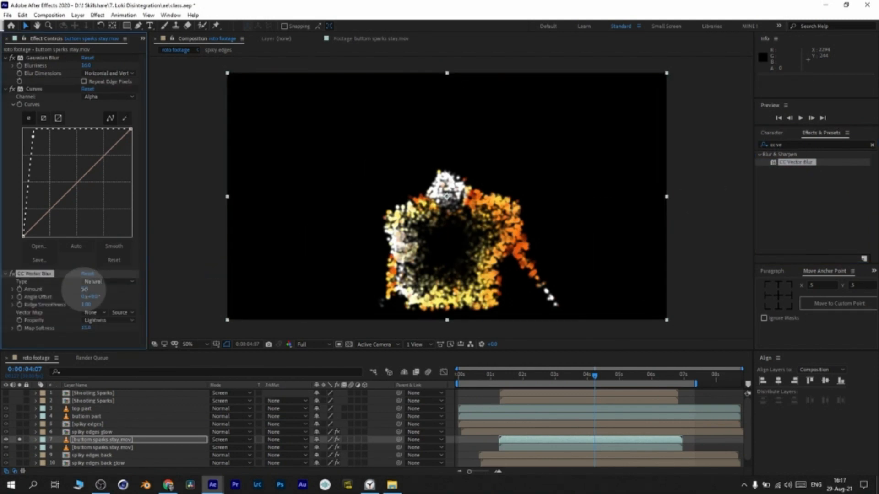
pyautogui.click(85, 289)
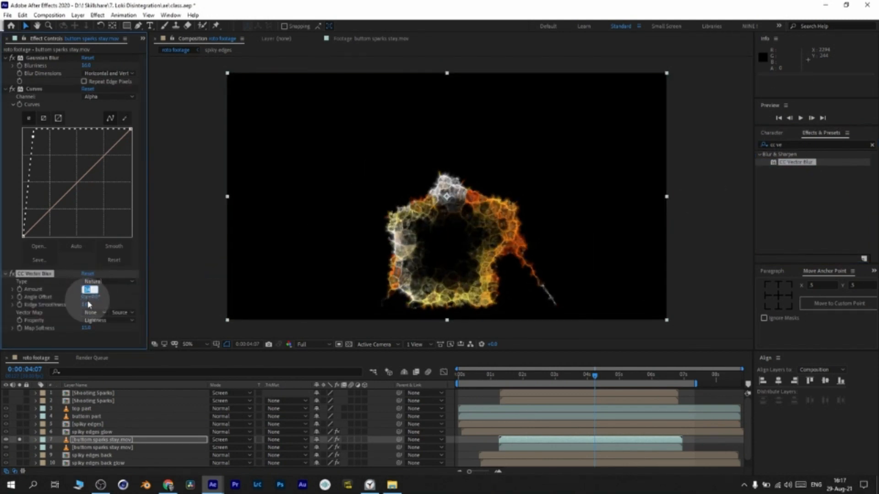
pyautogui.press('Return')
pyautogui.scroll(1, 420, 245)
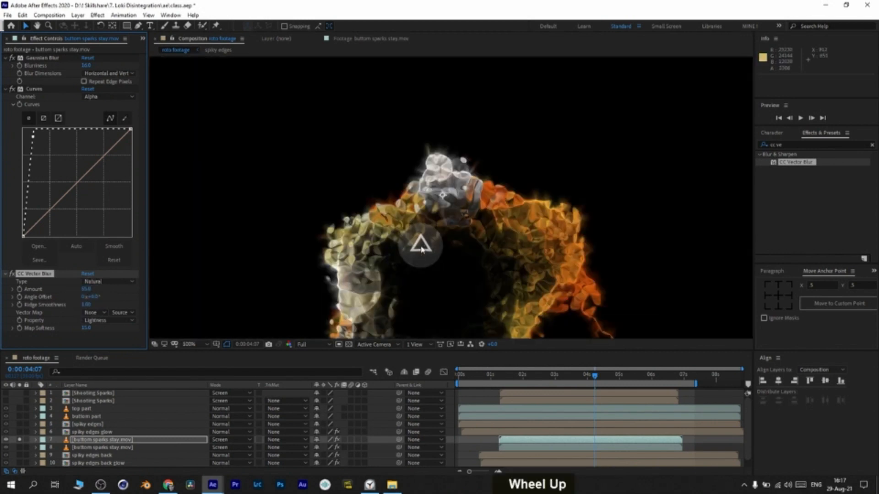
pyautogui.scroll(-1, 433, 232)
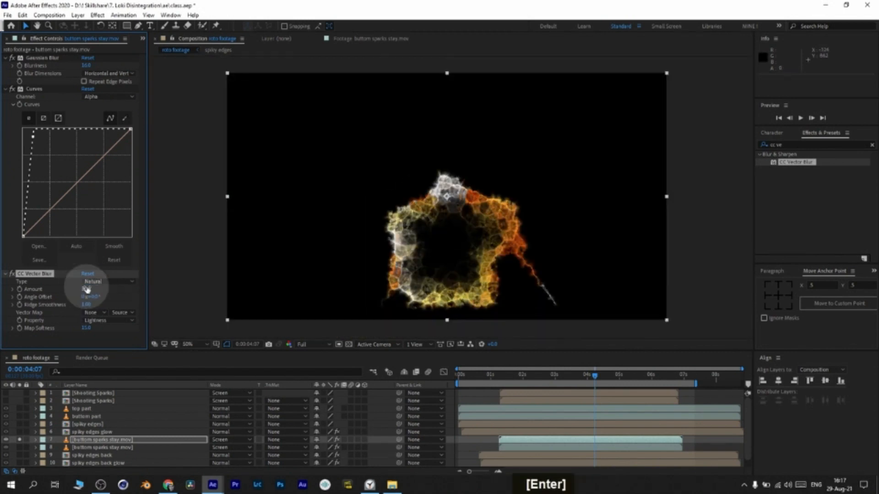
# Solo the lower stay-sparks layer as well and reduce the upper layer's CC Vector Blur Amount to 25.
pyautogui.click(19, 447)
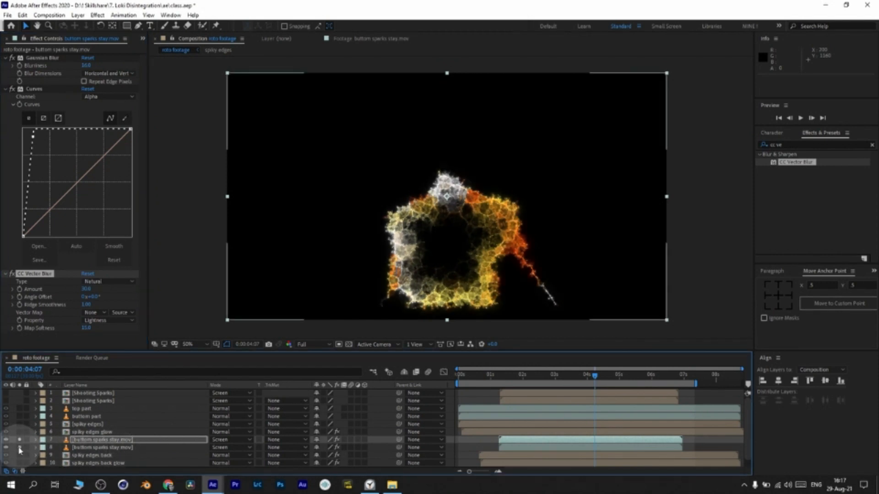
pyautogui.scroll(1, 443, 247)
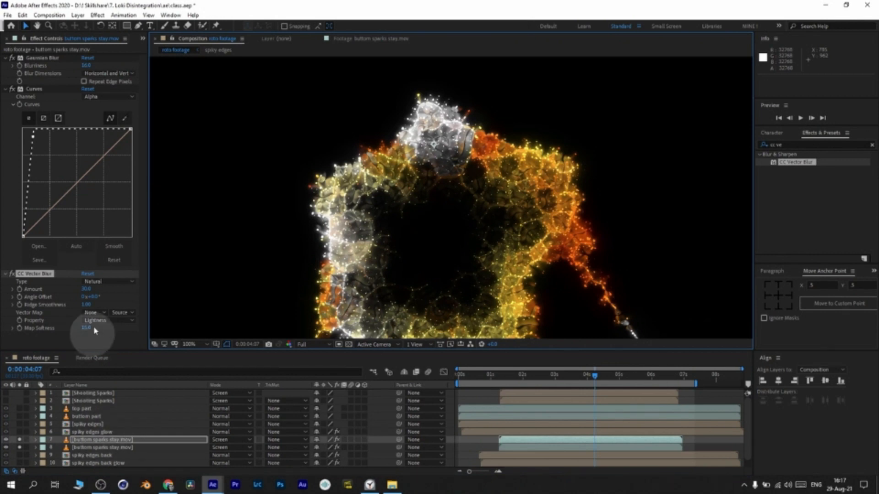
pyautogui.moveTo(87, 289)
pyautogui.mouseDown()
pyautogui.moveTo(79, 290)
pyautogui.moveTo(86, 289)
pyautogui.mouseUp()
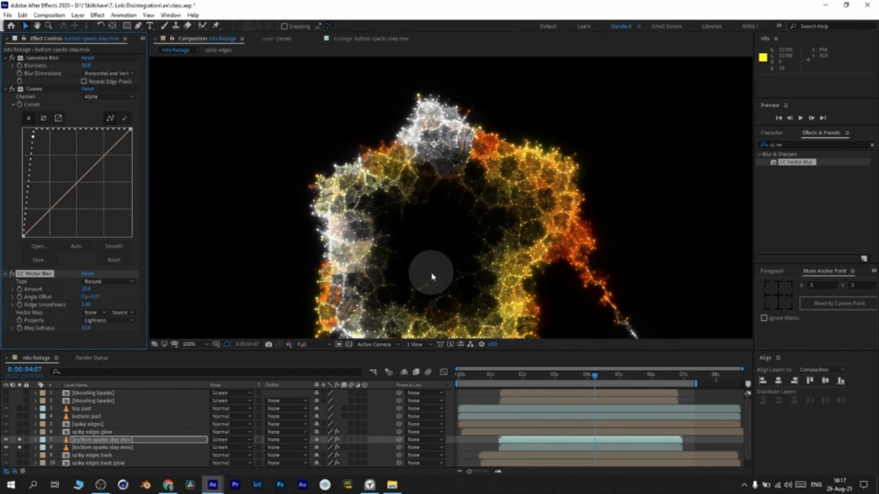
pyautogui.scroll(-2, 433, 273)
# Add a second Curves effect after CC Vector Blur, pull its RGB midtones down slightly, and unsolo both stay-sparks layers.
pyautogui.click(771, 144)
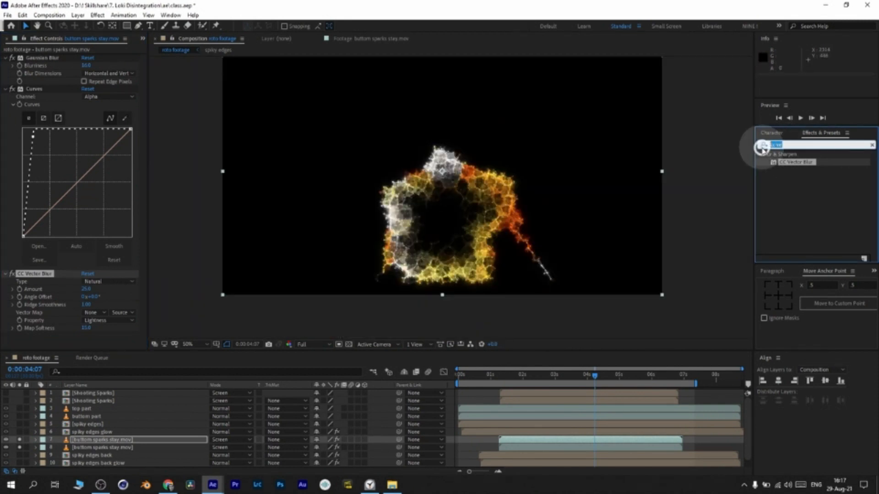
pyautogui.write('curves')
pyautogui.moveTo(794, 186); pyautogui.dragTo(64, 327)
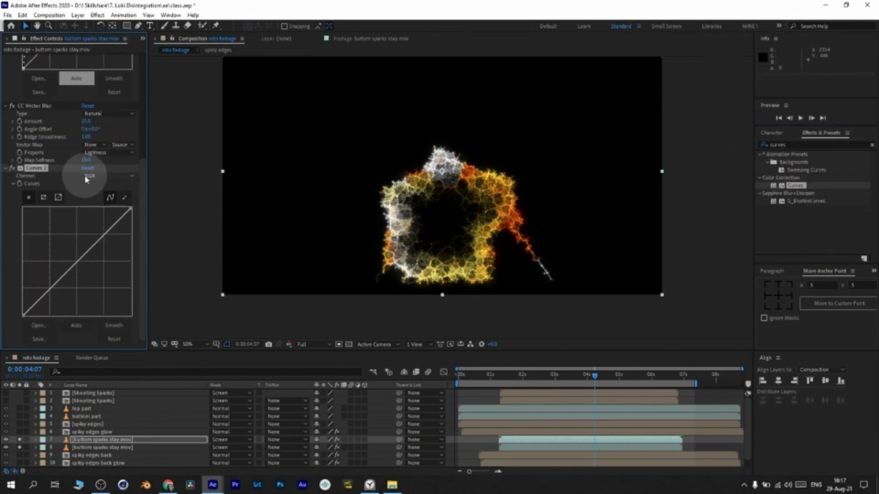
pyautogui.moveTo(75, 262)
pyautogui.mouseDown()
pyautogui.moveTo(93, 284)
pyautogui.moveTo(80, 275)
pyautogui.mouseUp()
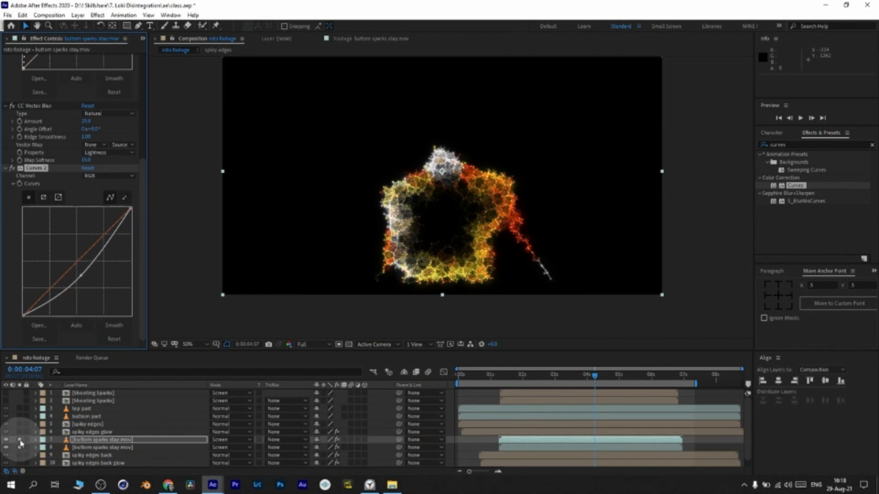
pyautogui.click(20, 440)
pyautogui.click(20, 447)
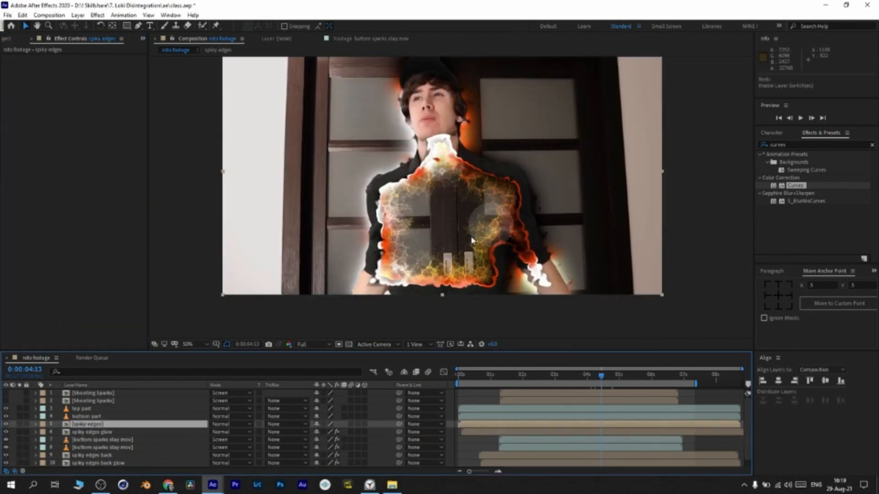
# Check the burn at around five seconds and time-stretch both buttom sparks stay.mov layers to 90%.
pyautogui.click(623, 376)
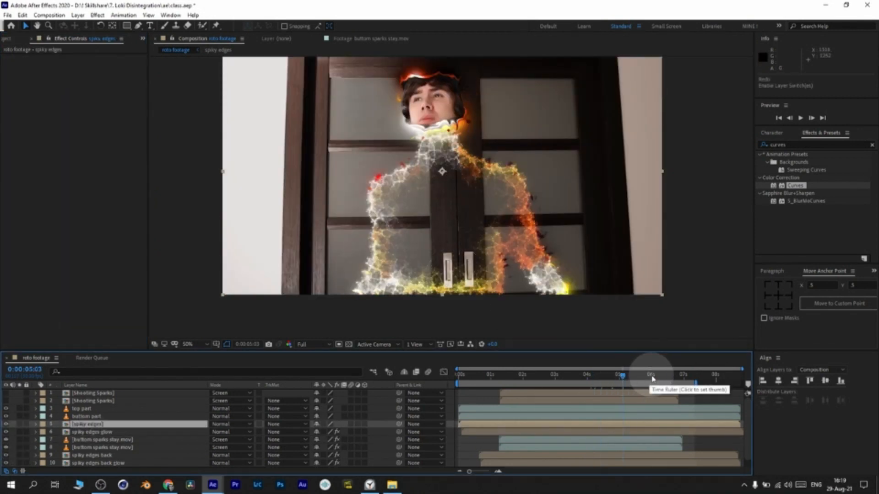
pyautogui.click(596, 377)
pyautogui.click(134, 440)
pyautogui.keyDown('ctrl'); pyautogui.click(133, 448); pyautogui.keyUp('ctrl')
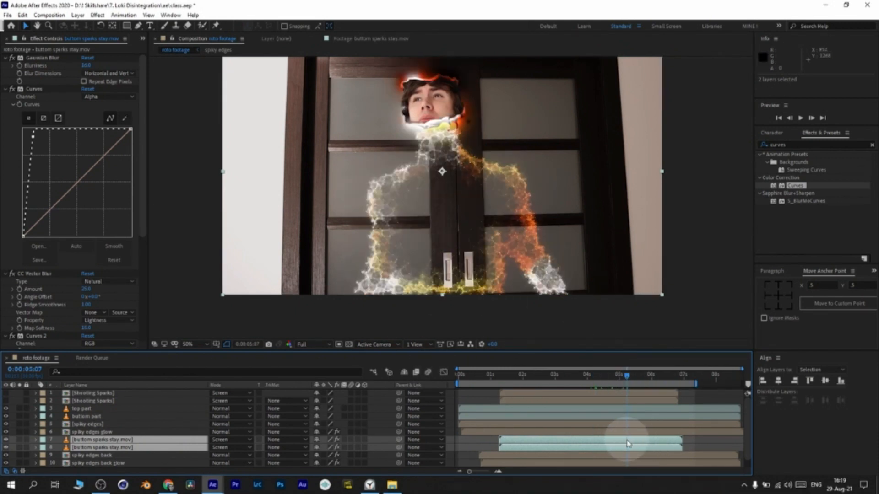
pyautogui.click(95, 432)
pyautogui.click(98, 439)
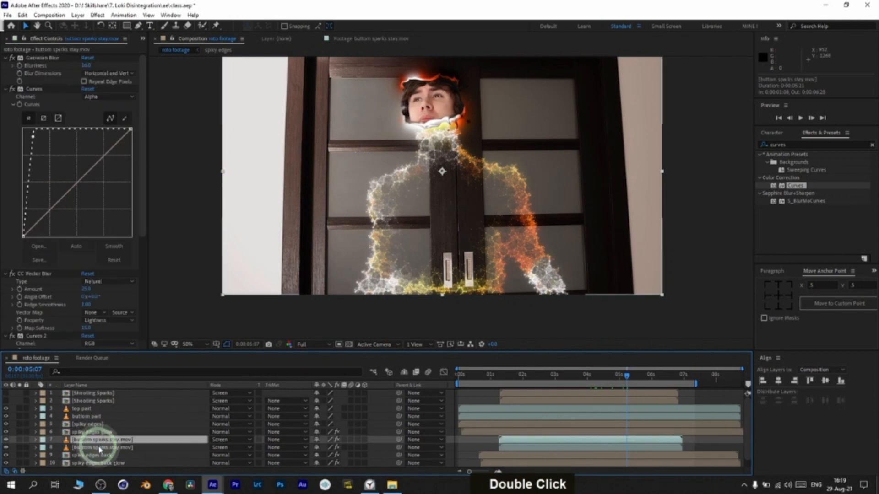
pyautogui.keyDown('ctrl'); pyautogui.click(102, 448); pyautogui.keyUp('ctrl')
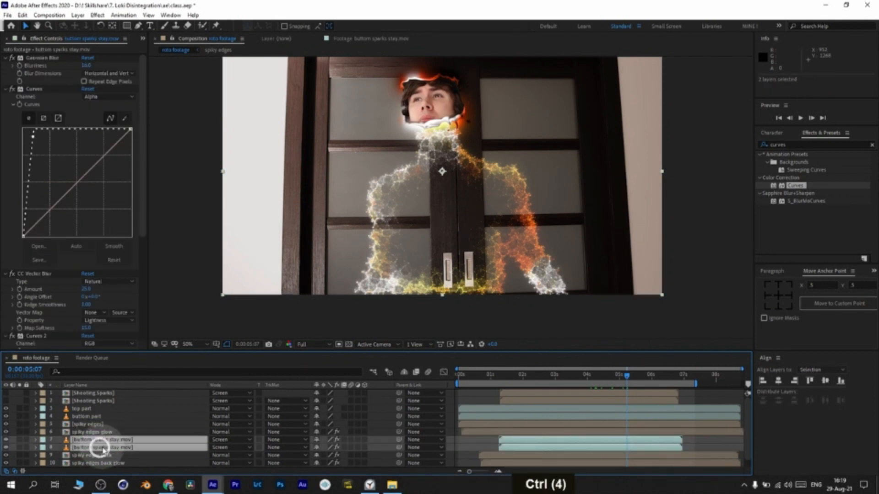
pyautogui.rightClick(112, 449)
pyautogui.moveTo(206, 235)
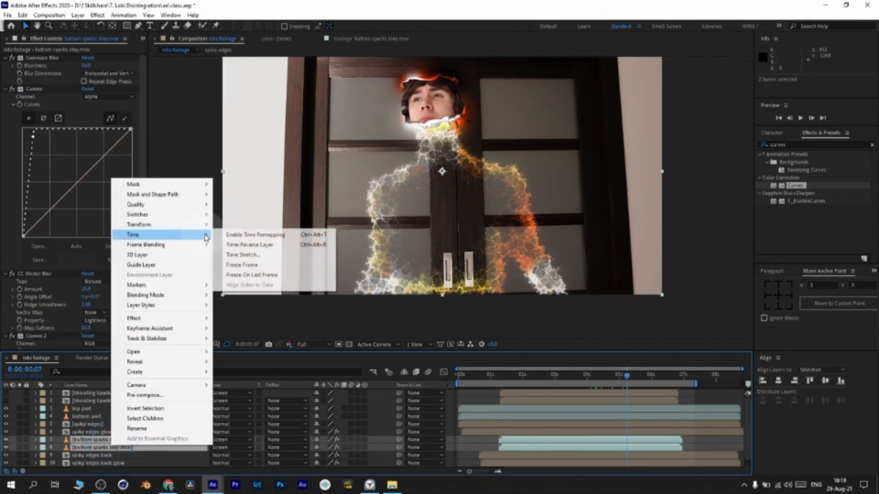
pyautogui.click(243, 255)
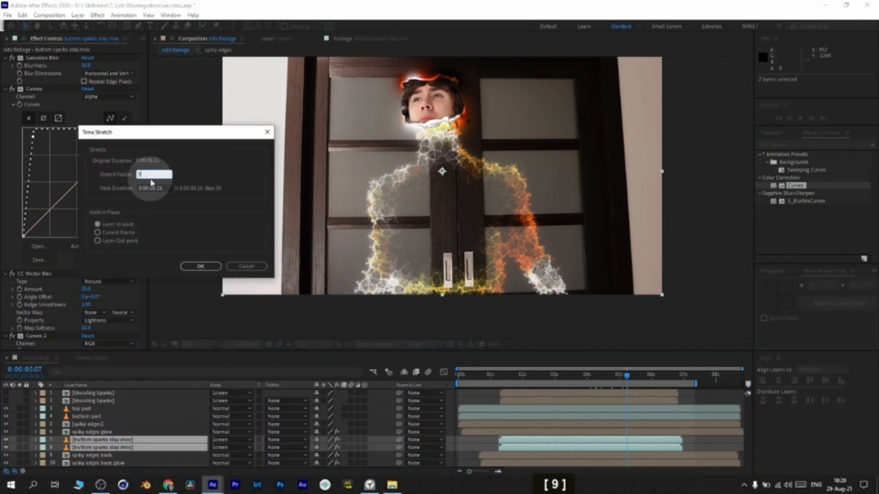
pyautogui.press('Return')
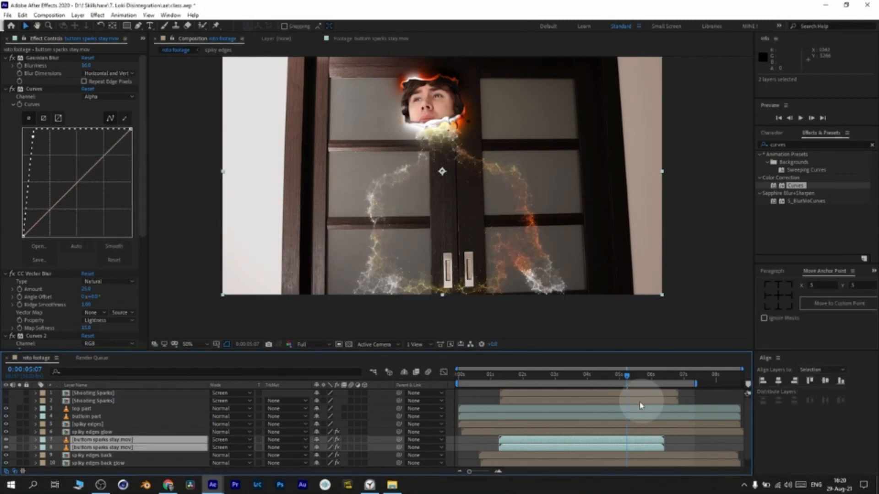
# Keyframe the Scale of both stay-sparks layers so they grow to 107% at 0:00:05:24.
pyautogui.click(636, 377)
pyautogui.moveTo(635, 378)
pyautogui.mouseDown()
pyautogui.moveTo(607, 380)
pyautogui.moveTo(645, 377)
pyautogui.mouseUp()
pyautogui.press('s')
pyautogui.click(59, 448)
pyautogui.moveTo(332, 463); pyautogui.dragTo(330, 447)
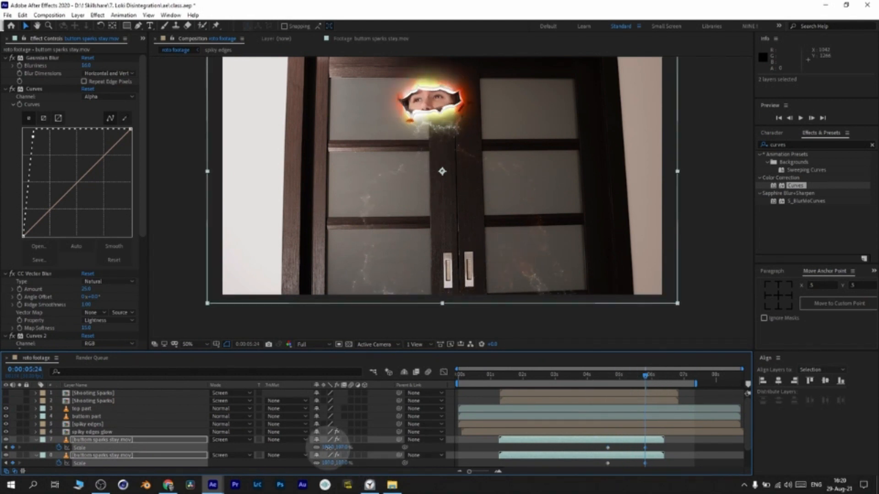
# Review the scale animation up to 0:00:06:11, make both Shooting Sparks layers visible again, and save the project.
pyautogui.moveTo(612, 379); pyautogui.dragTo(646, 389)
pyautogui.moveTo(649, 390); pyautogui.dragTo(662, 379)
pyautogui.click(36, 439)
pyautogui.scroll(5, 88, 423)
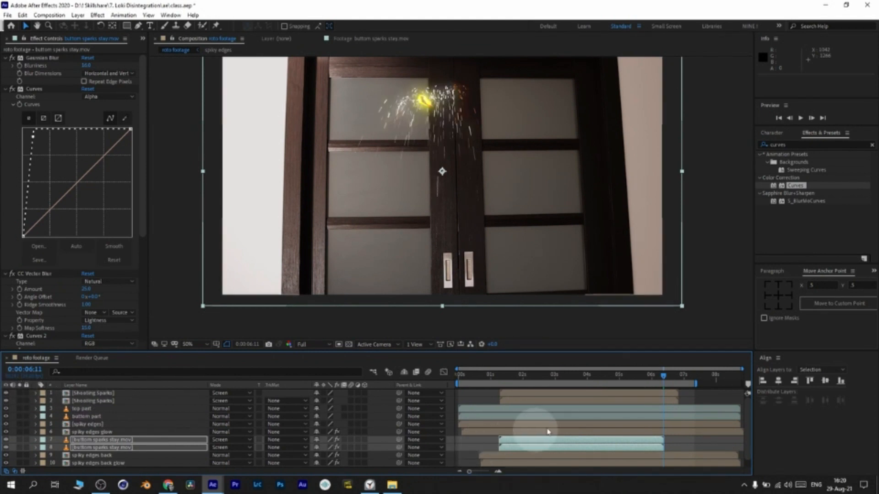
pyautogui.hotkey('ctrl', 's')
# Duplicate the spiky edges back glow layer and move the copy to the top of the layer stack.
pyautogui.moveTo(604, 375); pyautogui.dragTo(594, 376)
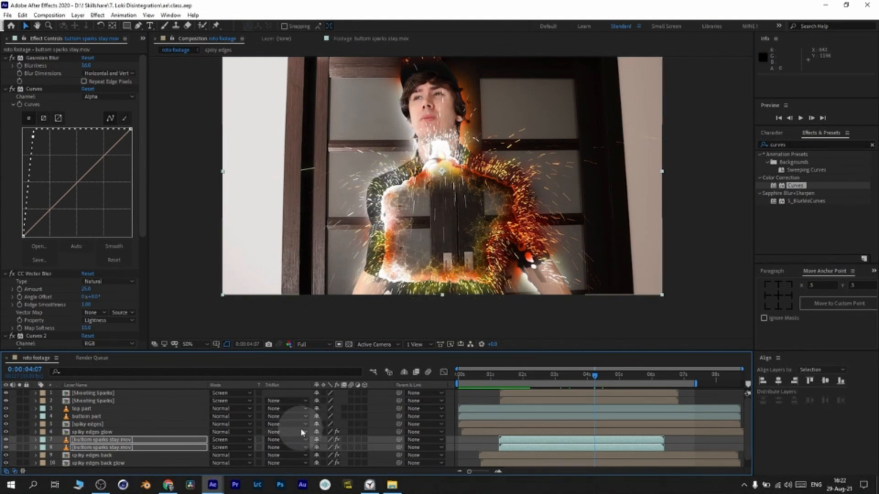
pyautogui.click(122, 431)
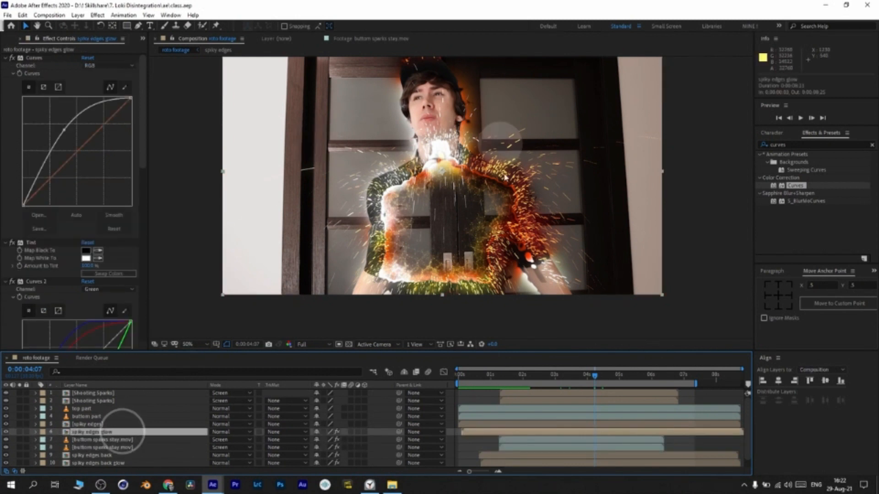
pyautogui.scroll(-1, 118, 435)
pyautogui.click(101, 456)
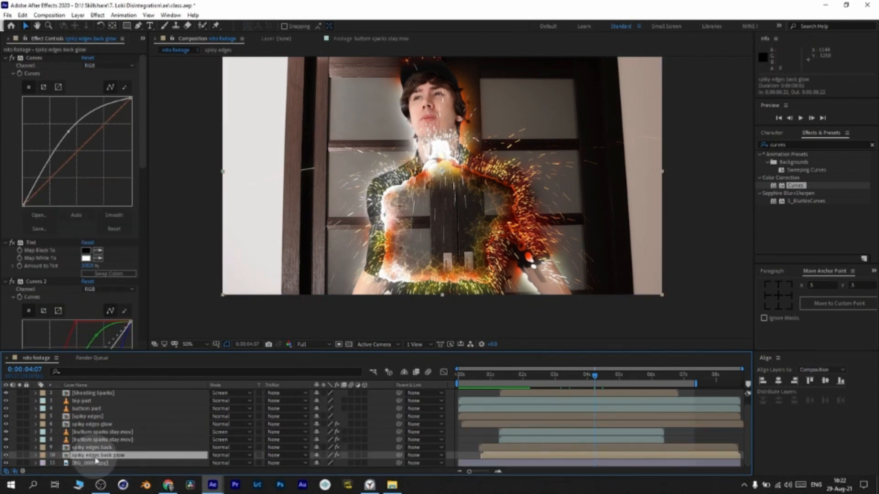
pyautogui.click(122, 457)
pyautogui.hotkey('ctrl', 'd')
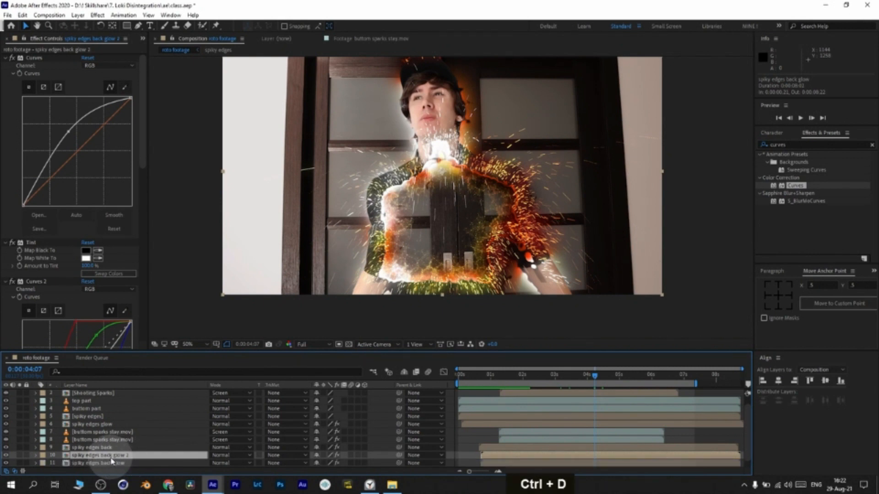
pyautogui.moveTo(112, 458); pyautogui.dragTo(109, 394)
# Show the layers' source names and duplicate the spiky edges composition in the project.
pyautogui.click(143, 38)
pyautogui.click(159, 48)
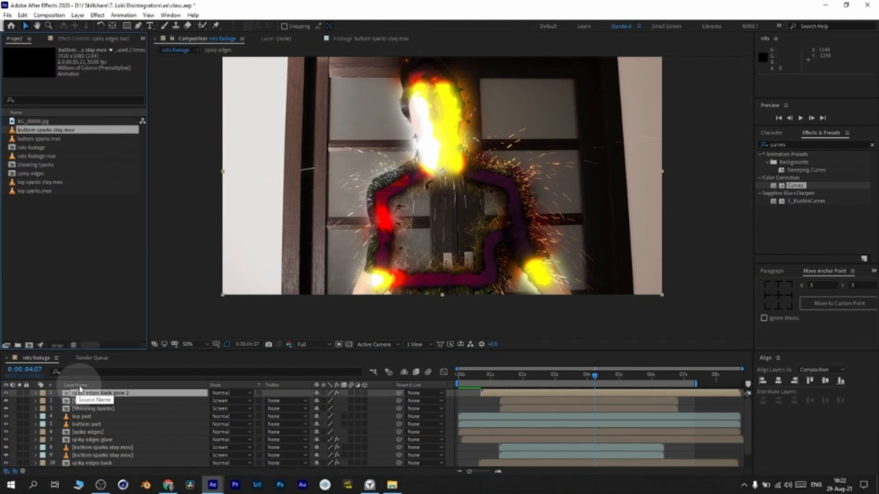
pyautogui.click(80, 387)
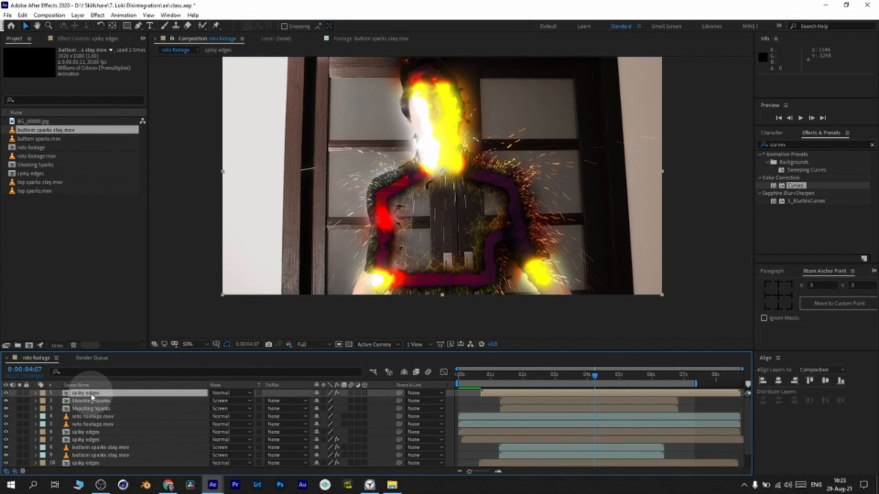
pyautogui.click(27, 173)
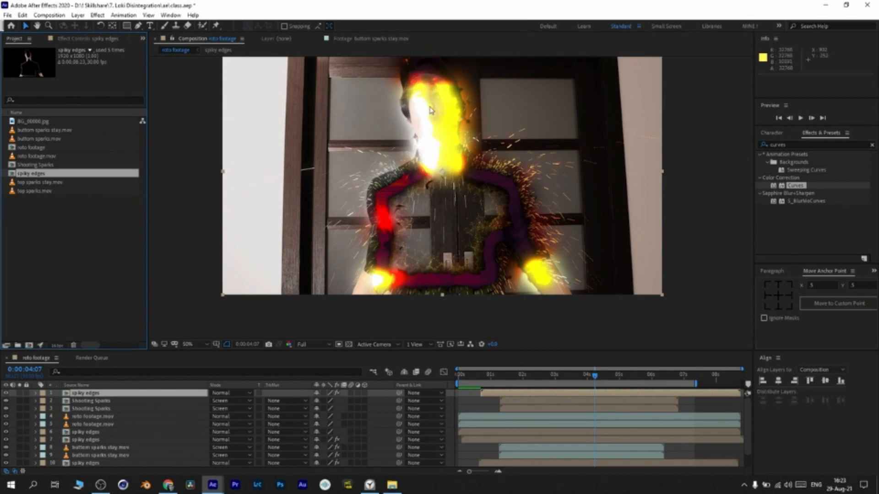
pyautogui.click(32, 176)
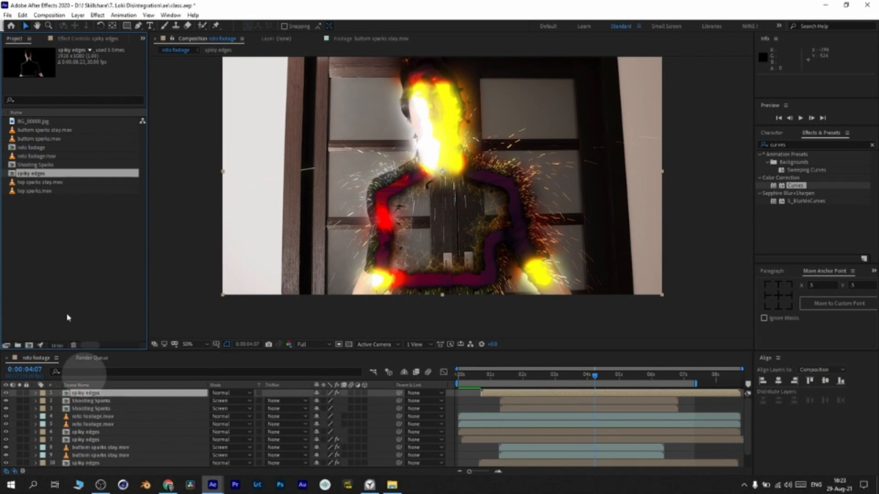
pyautogui.click(33, 174)
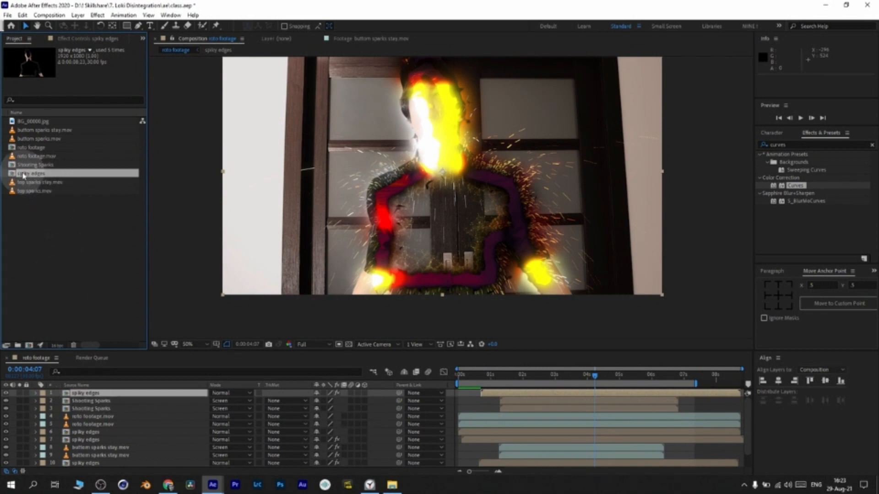
pyautogui.hotkey('ctrl', 'd')
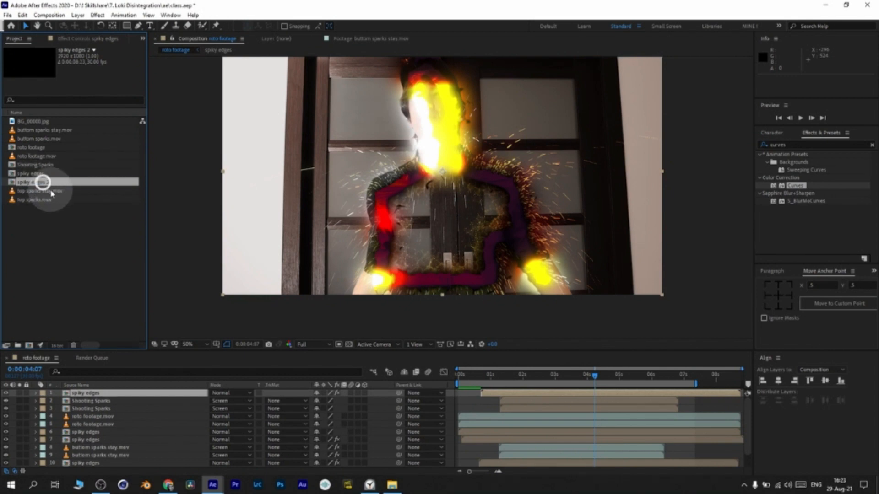
# Rename the duplicated spiky edges composition as overall glow.
pyautogui.press('Return')
pyautogui.press('Right')
pyautogui.press('BackSpace')
pyautogui.press('BackSpace')
pyautogui.press('BackSpace')
pyautogui.press('BackSpace')
pyautogui.press('BackSpace')
pyautogui.press('BackSpace')
pyautogui.press('BackSpace')
pyautogui.press('BackSpace')
pyautogui.press('BackSpace')
pyautogui.write('overall glow')
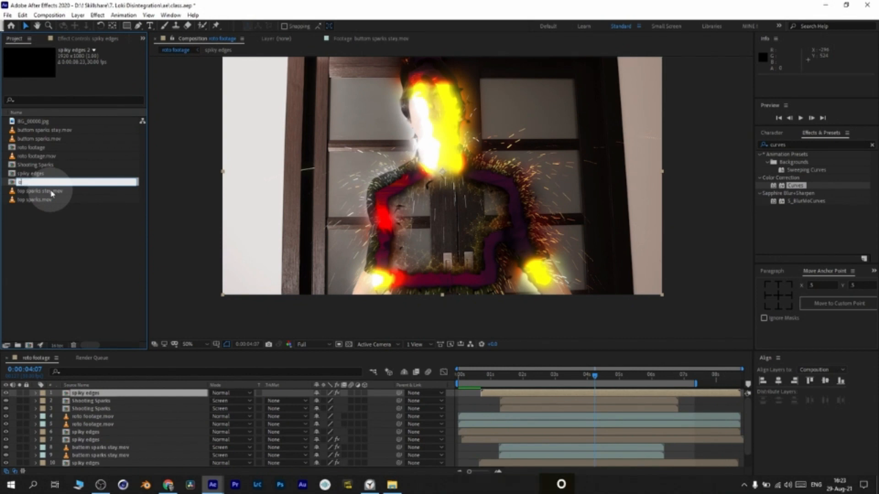
pyautogui.press('Return')
# Open the overall glow composition and delete its top part 2 layer.
pyautogui.doubleClick(32, 147)
pyautogui.moveTo(493, 383); pyautogui.dragTo(579, 403)
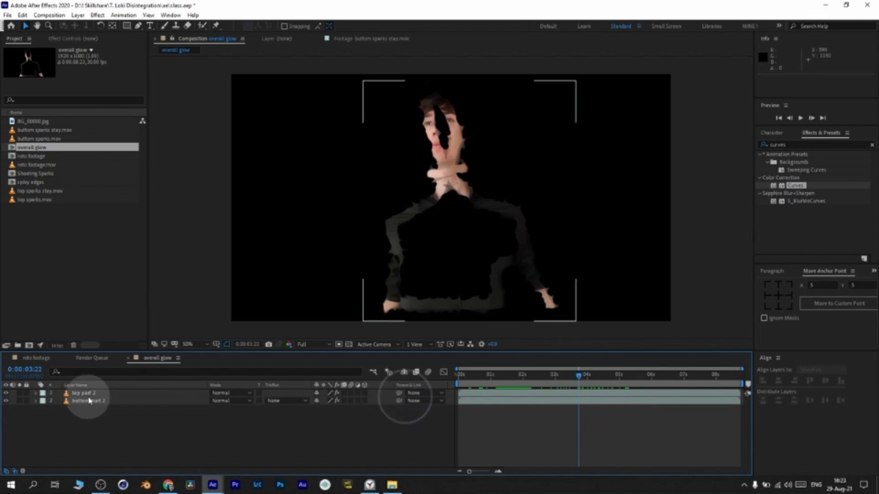
pyautogui.click(92, 393)
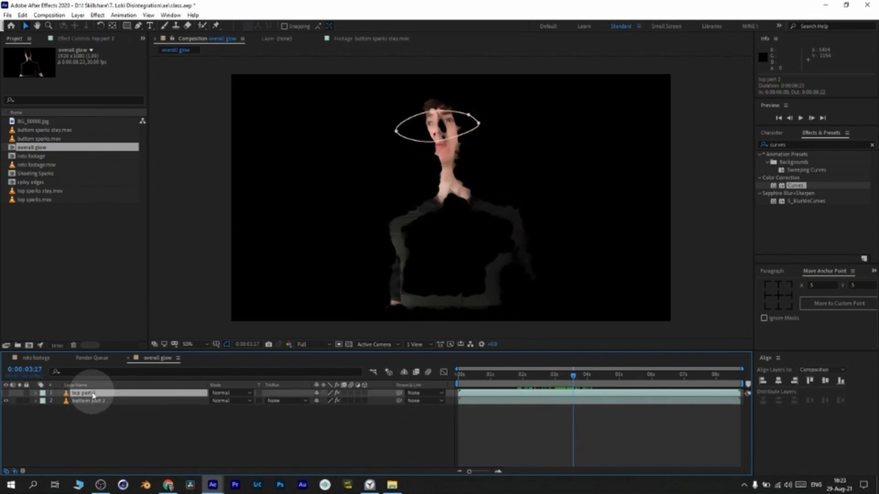
pyautogui.click(92, 392)
pyautogui.press('Delete')
# Delete the mask points around the head on the remaining buttom part 2 layer and check the result up to 0:00:05:18.
pyautogui.click(80, 393)
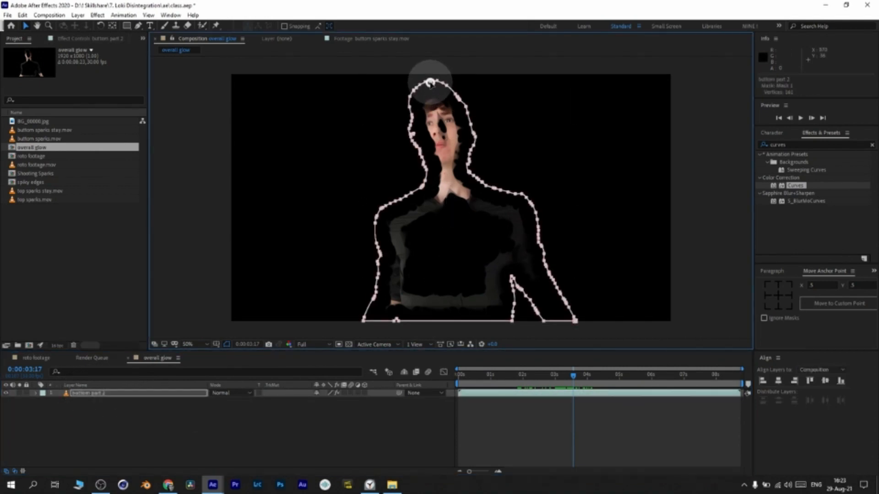
pyautogui.moveTo(352, 65); pyautogui.dragTo(528, 170)
pyautogui.click(455, 159)
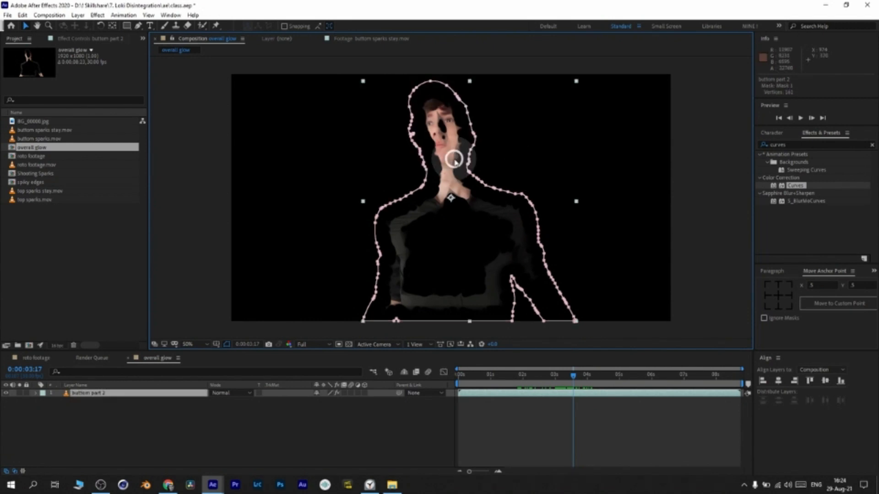
pyautogui.click(447, 90)
pyautogui.moveTo(359, 69); pyautogui.dragTo(533, 172)
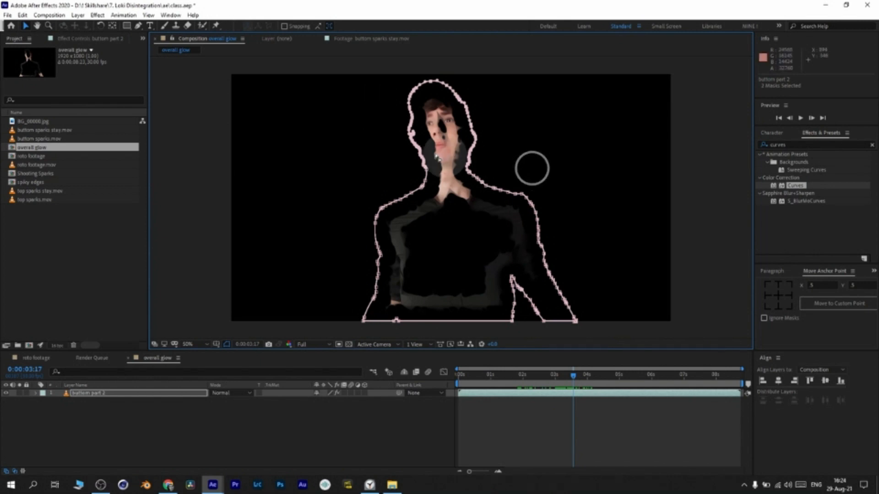
pyautogui.press('Delete')
pyautogui.press('Delete')
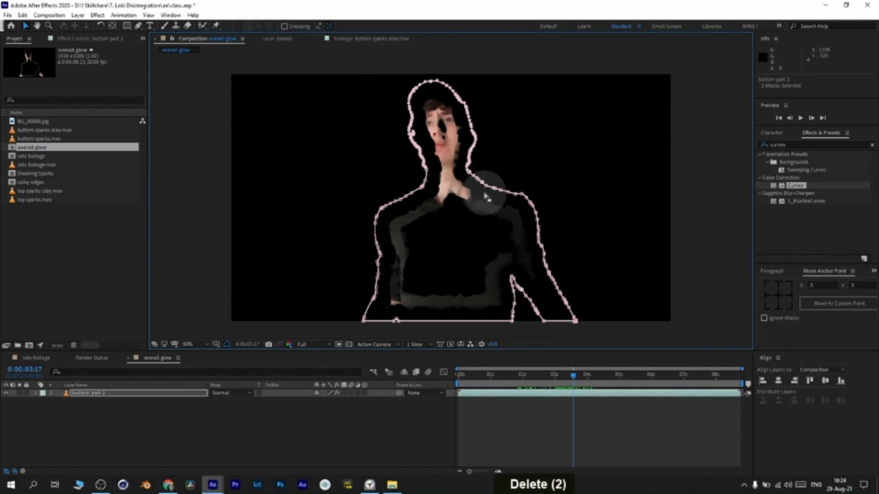
pyautogui.moveTo(463, 375); pyautogui.dragTo(638, 394)
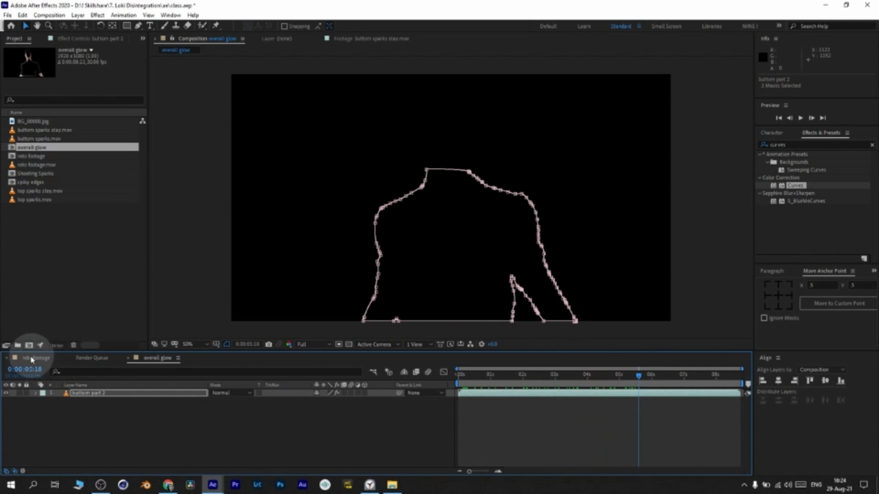
# Replace the source of the topmost spiky edges layer in the roto footage composition with the overall glow composition.
pyautogui.click(37, 358)
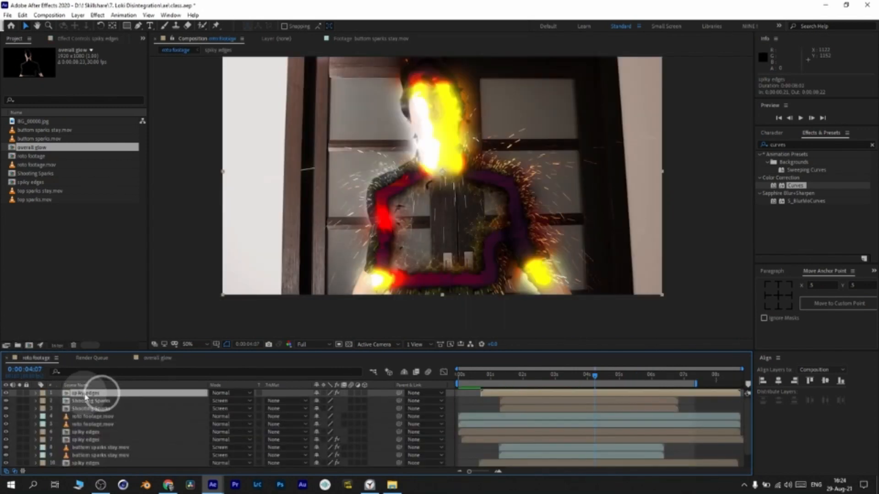
pyautogui.click(96, 393)
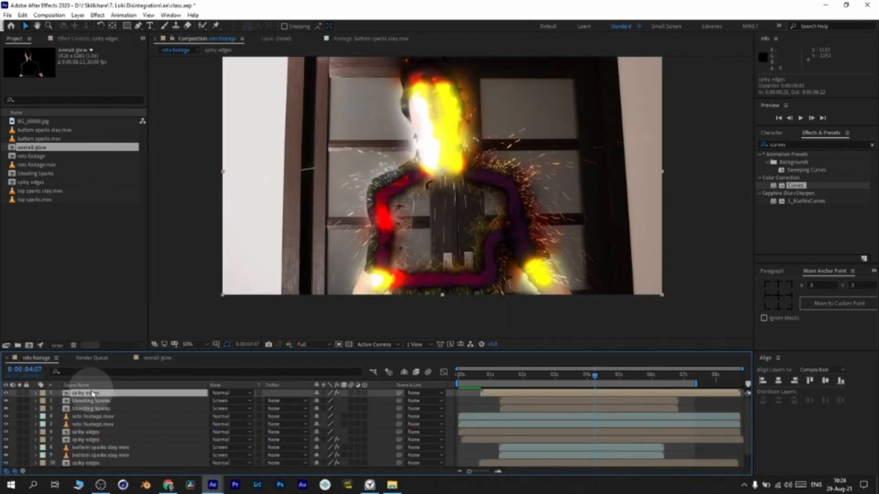
pyautogui.click(41, 149)
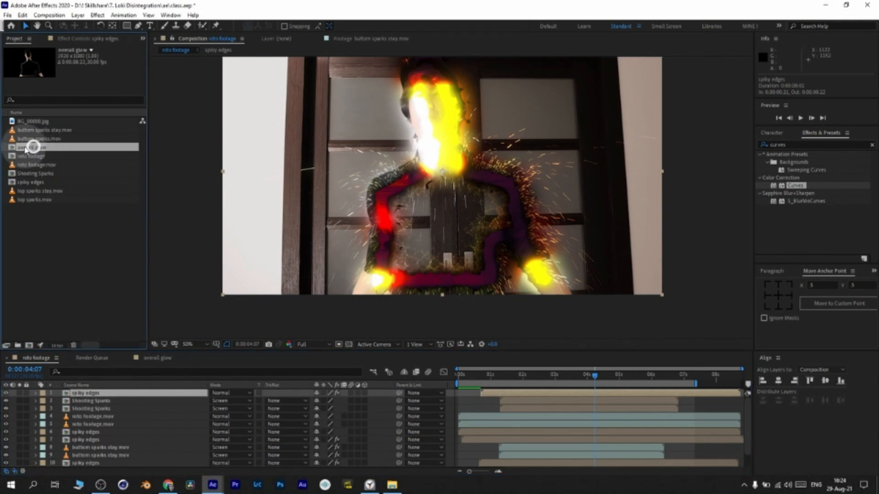
pyautogui.moveTo(34, 149)
pyautogui.mouseDown()
pyautogui.moveTo(76, 264)
pyautogui.moveTo(77, 397)
pyautogui.moveTo(51, 202)
pyautogui.moveTo(32, 137)
pyautogui.moveTo(49, 148)
pyautogui.mouseUp()
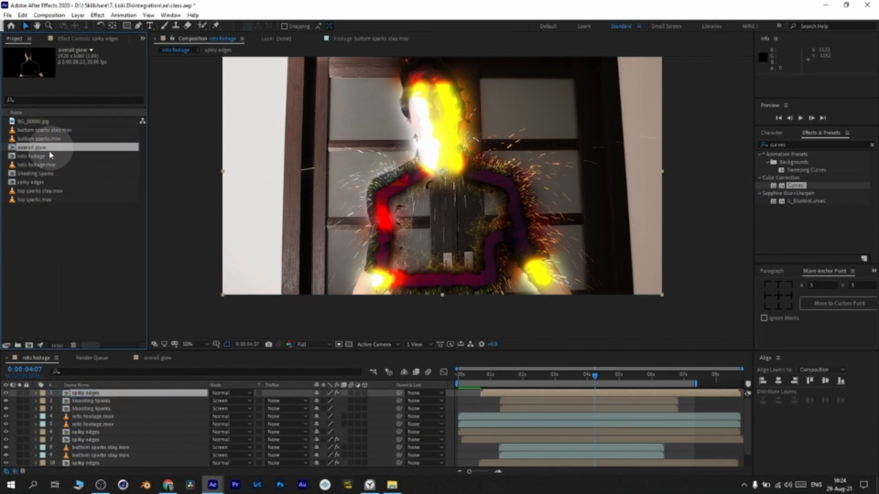
pyautogui.click(93, 398)
pyautogui.moveTo(93, 392)
pyautogui.mouseDown()
pyautogui.moveTo(55, 146)
pyautogui.moveTo(101, 279)
pyautogui.moveTo(89, 382)
pyautogui.moveTo(92, 398)
pyautogui.moveTo(98, 393)
pyautogui.mouseUp()
pyautogui.press('alt')
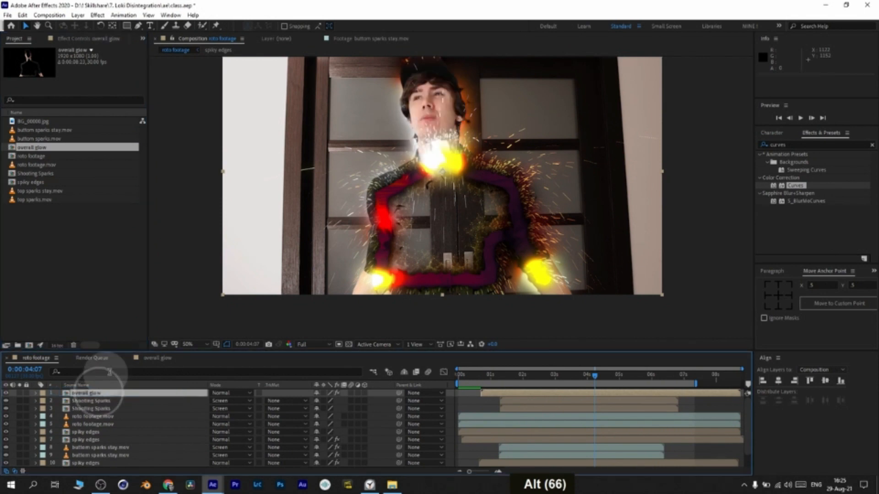
# Add a Gaussian Blur with Blurriness 450 to the overall glow layer and set its blending mode to Screen.
pyautogui.click(607, 379)
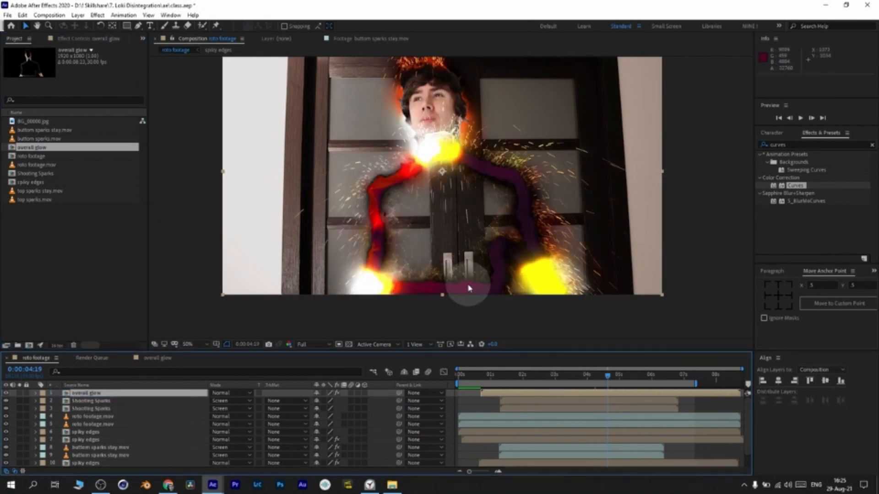
pyautogui.doubleClick(776, 144)
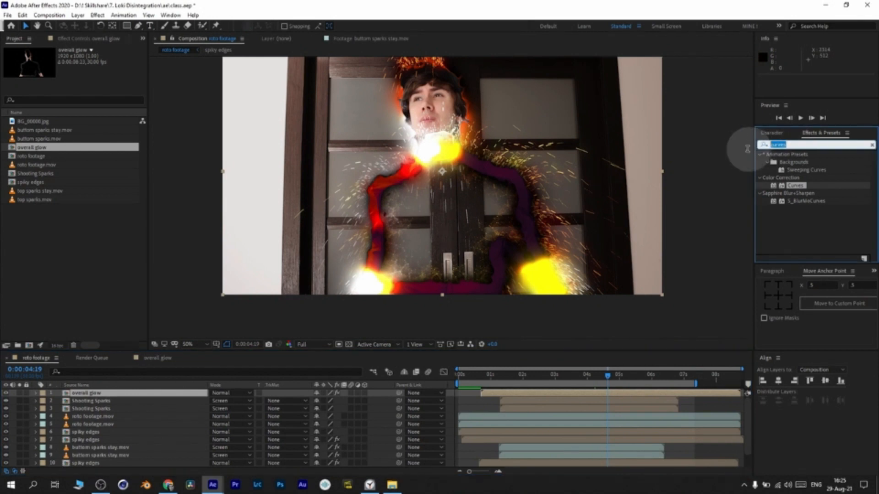
pyautogui.write('gau')
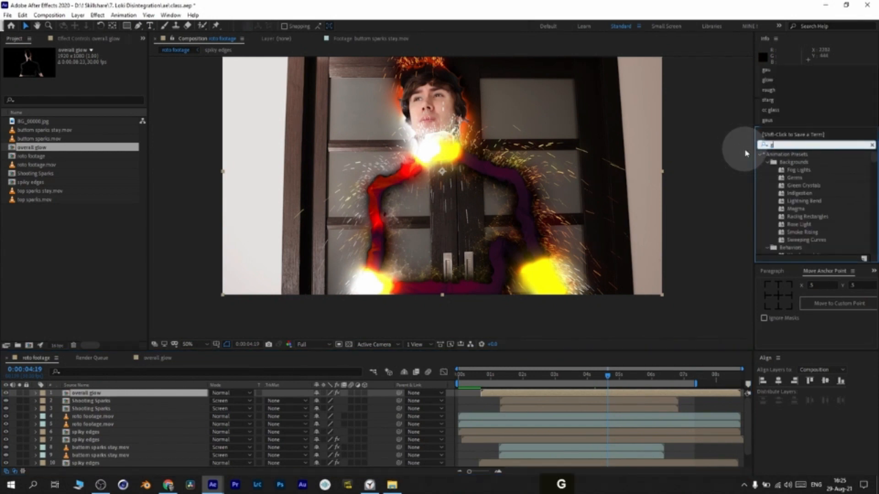
pyautogui.moveTo(803, 162); pyautogui.dragTo(100, 394)
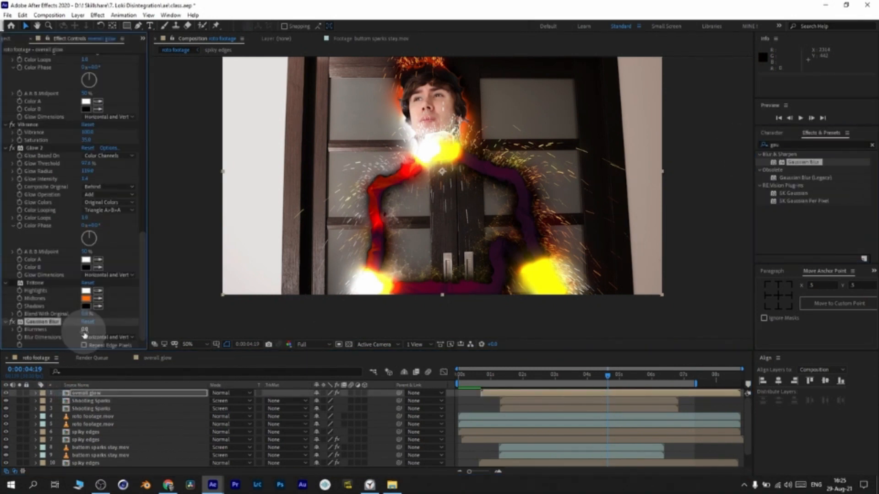
pyautogui.click(84, 330)
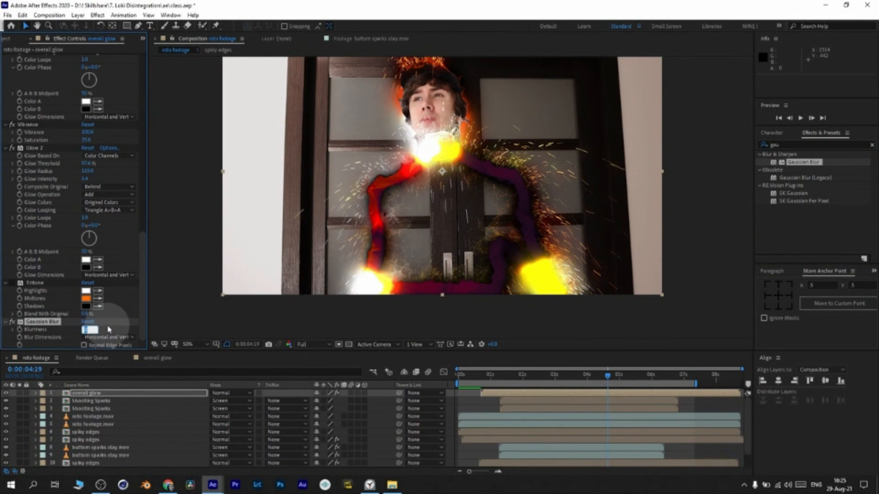
pyautogui.write('450')
pyautogui.press('Return')
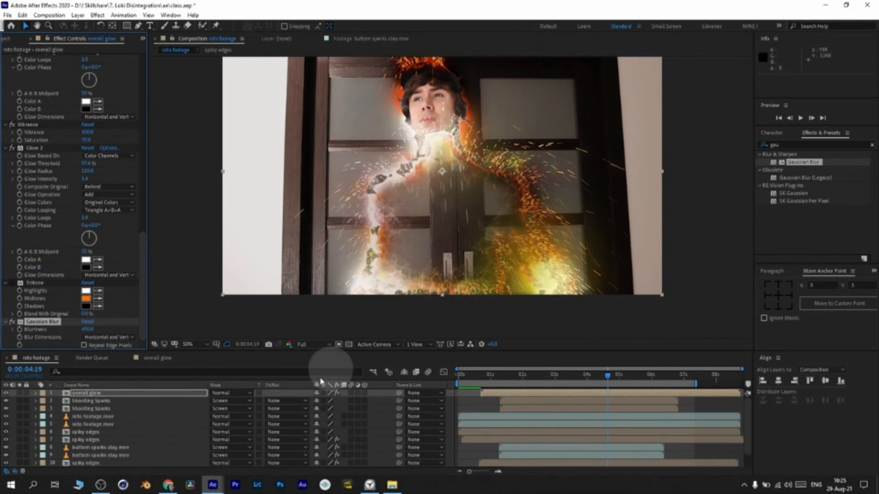
pyautogui.click(242, 395)
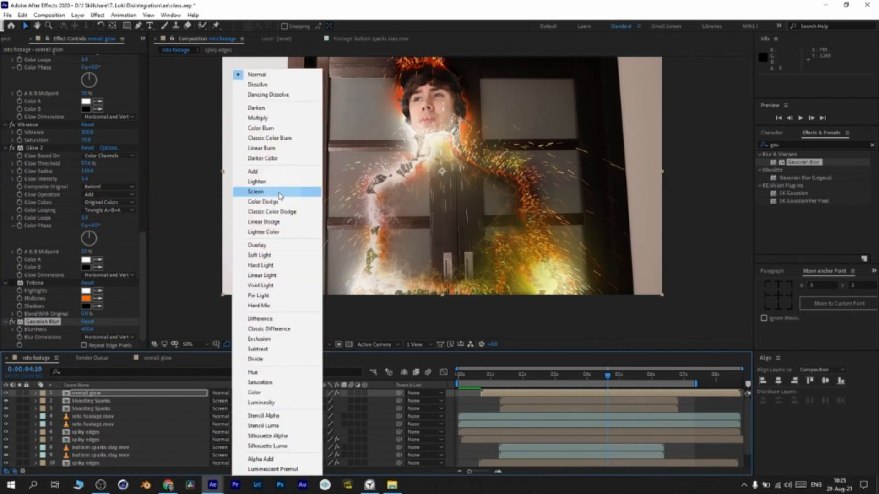
pyautogui.click(256, 191)
# Enable the Tritone effect on the overall glow layer and set its Highlights color to red.
pyautogui.click(32, 283)
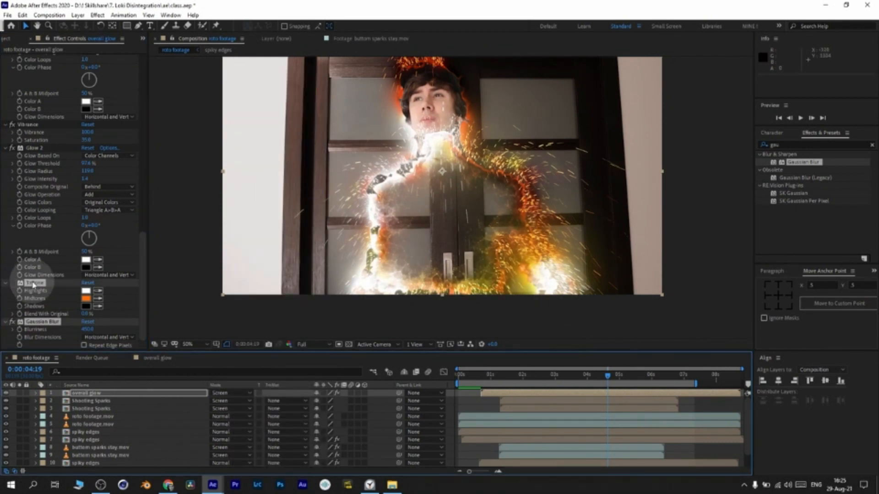
pyautogui.click(86, 299)
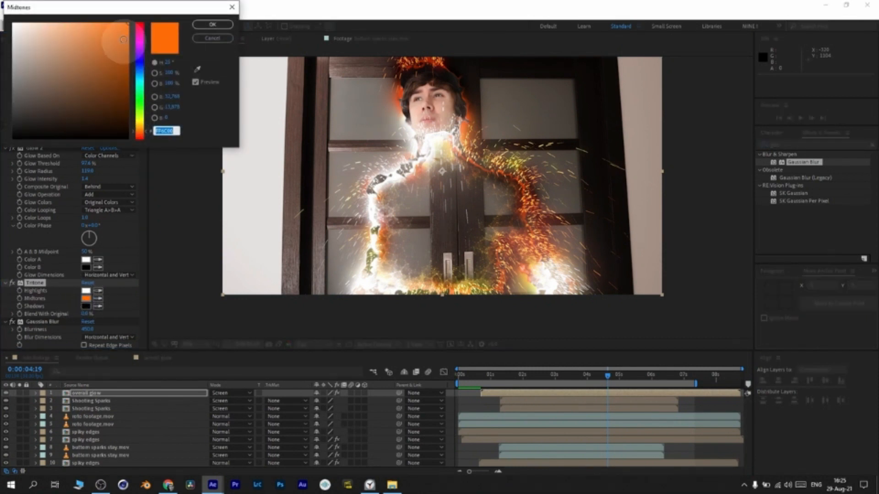
pyautogui.click(212, 25)
pyautogui.click(86, 290)
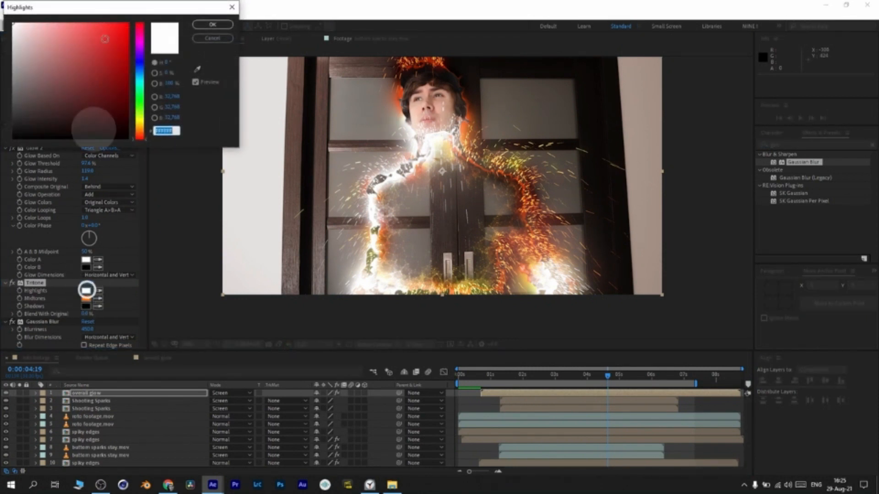
pyautogui.moveTo(115, 35); pyautogui.dragTo(153, 6)
pyautogui.press('Return')
# Compare the image with the overall glow layer hidden and shown.
pyautogui.click(7, 393)
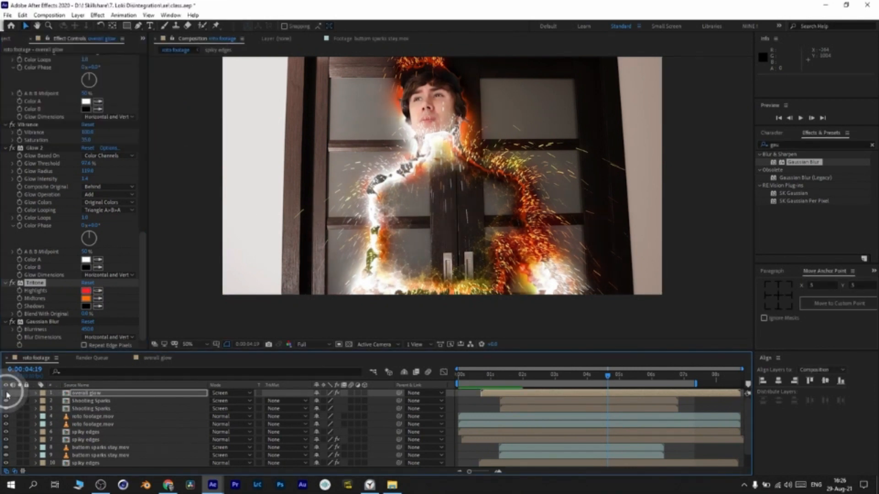
pyautogui.click(6, 394)
pyautogui.click(7, 393)
pyautogui.click(7, 393)
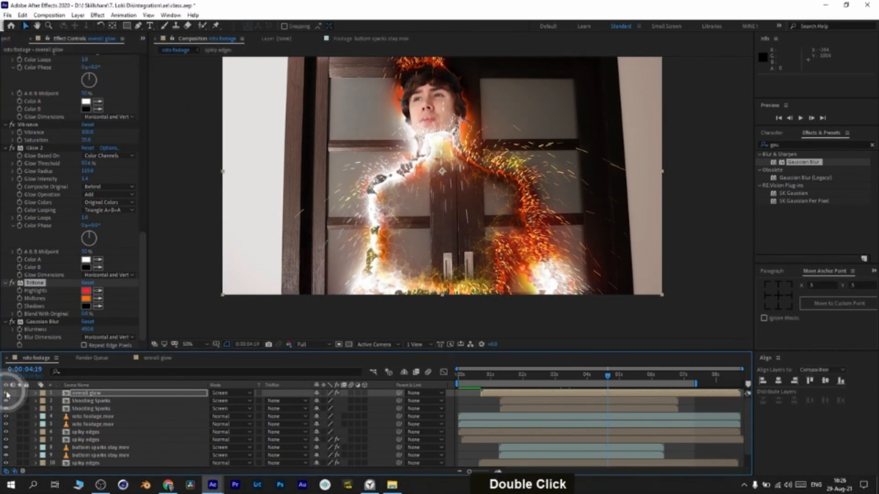
# Duplicate the overall glow layer and set the top copy's Gaussian Blur Blurriness to 200.
pyautogui.click(94, 393)
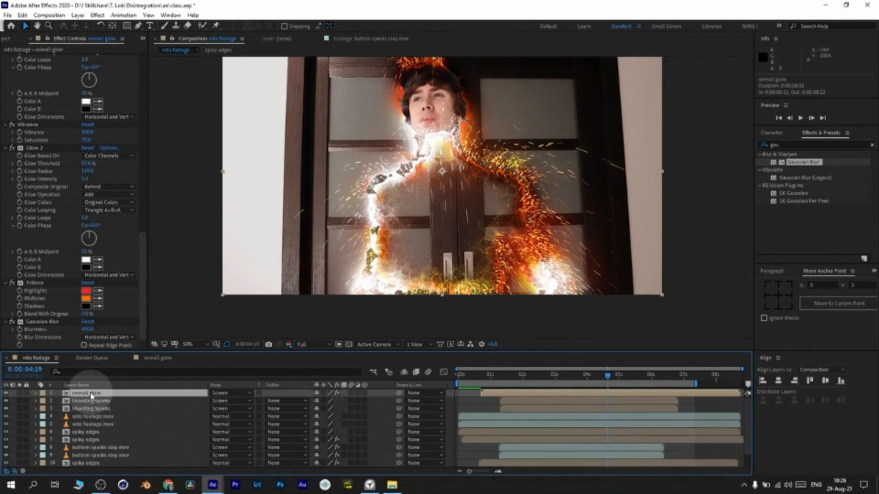
pyautogui.hotkey('ctrl', 'd')
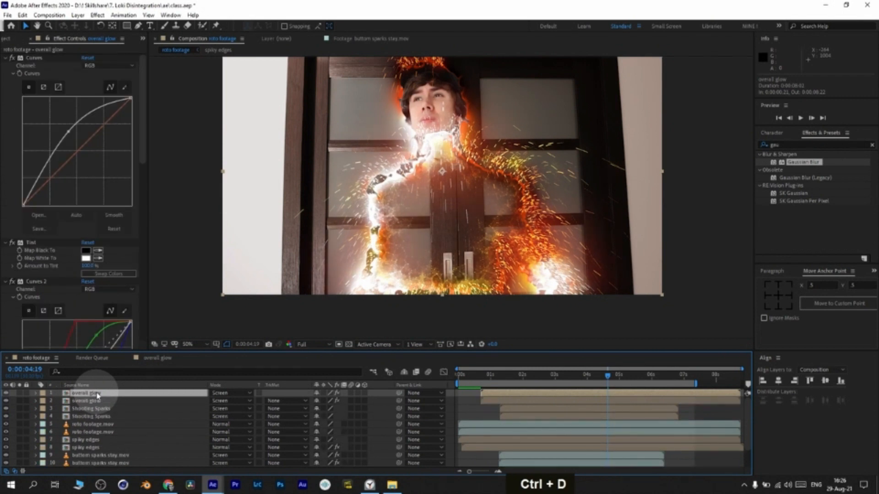
pyautogui.scroll(-20, 73, 290)
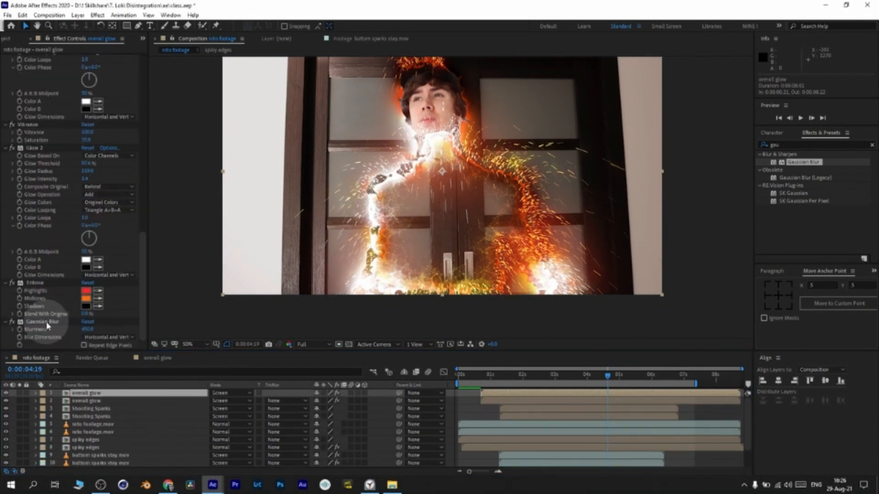
pyautogui.click(45, 322)
pyautogui.click(88, 329)
pyautogui.write('2')
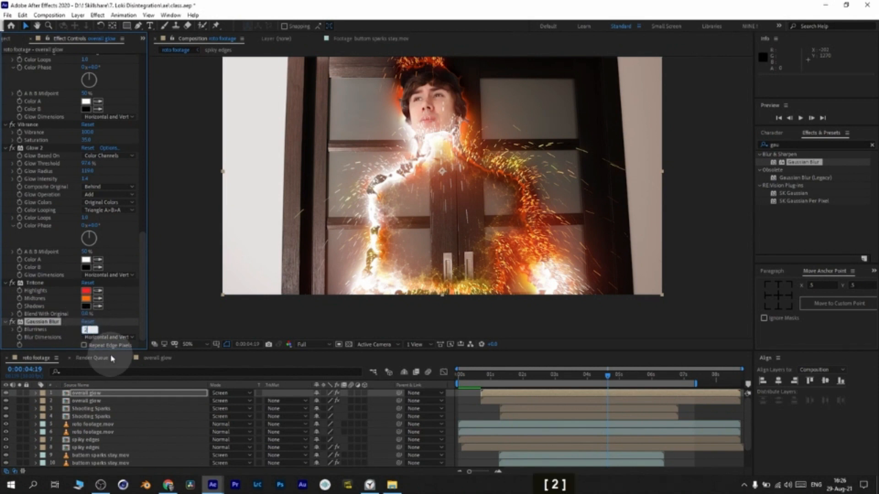
pyautogui.write('00')
pyautogui.press('Return')
# Solo the top overall glow layer, try a much stronger Gaussian Blur on it, and restore Blurriness to 200.
pyautogui.click(20, 393)
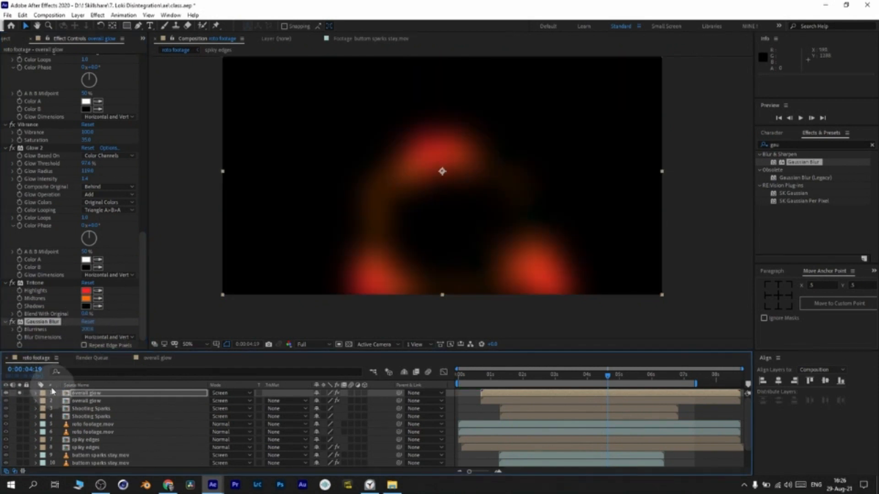
pyautogui.moveTo(87, 329); pyautogui.dragTo(324, 224)
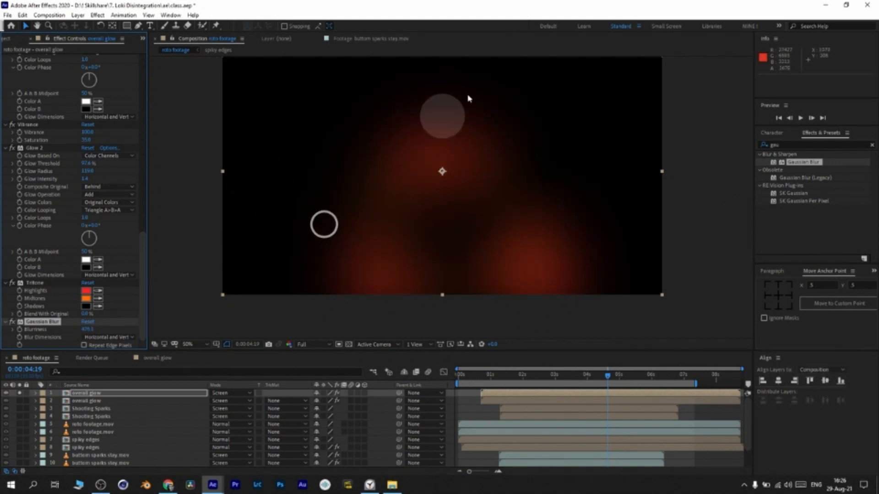
pyautogui.click(83, 331)
pyautogui.write('200')
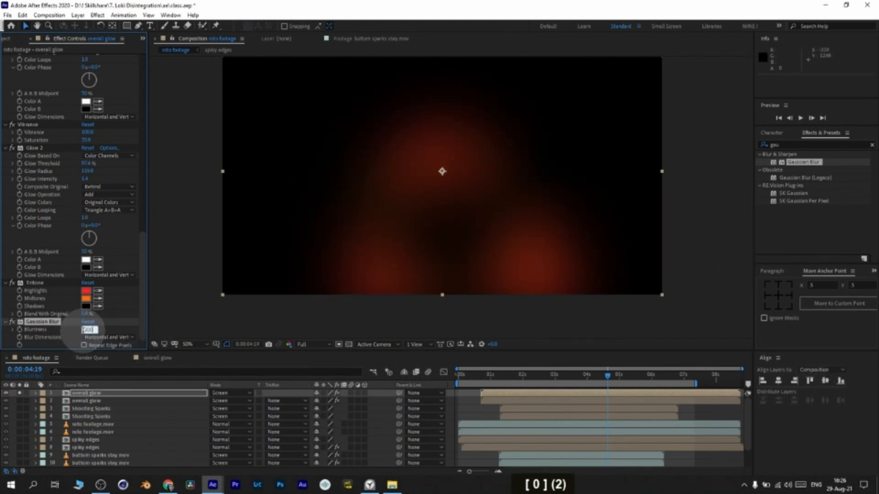
pyautogui.press('Return')
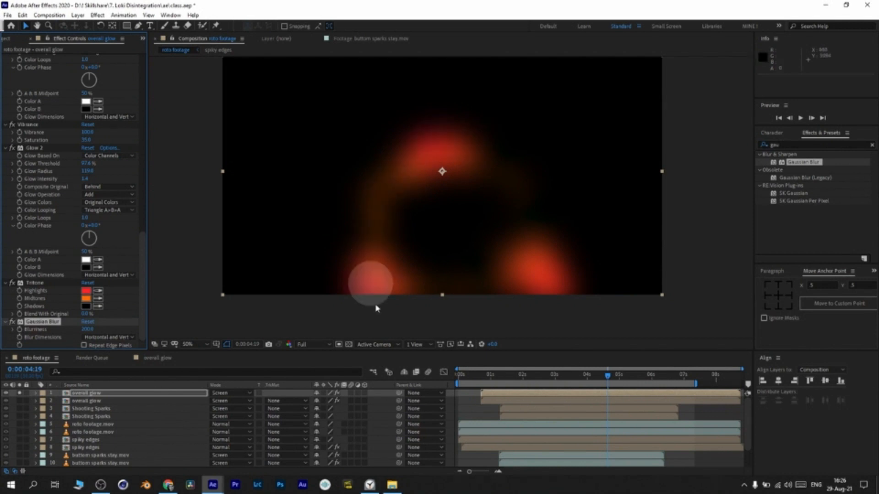
pyautogui.click(19, 393)
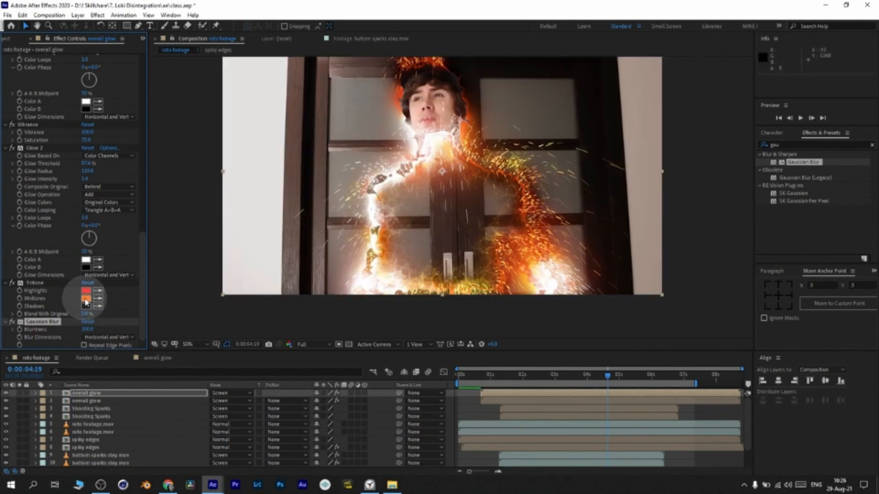
# Change the Tritone Midtones color of the top overall glow layer to the lighter orange FFA200.
pyautogui.click(86, 298)
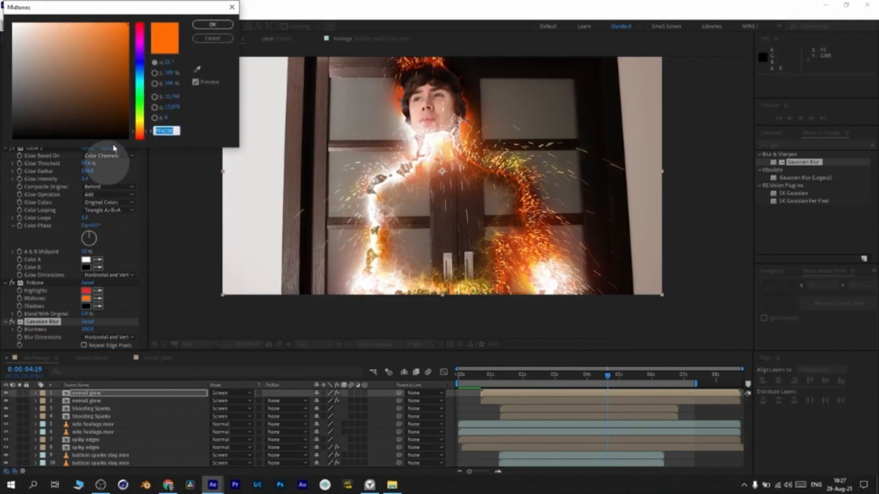
pyautogui.click(140, 128)
pyautogui.moveTo(141, 130); pyautogui.dragTo(144, 131)
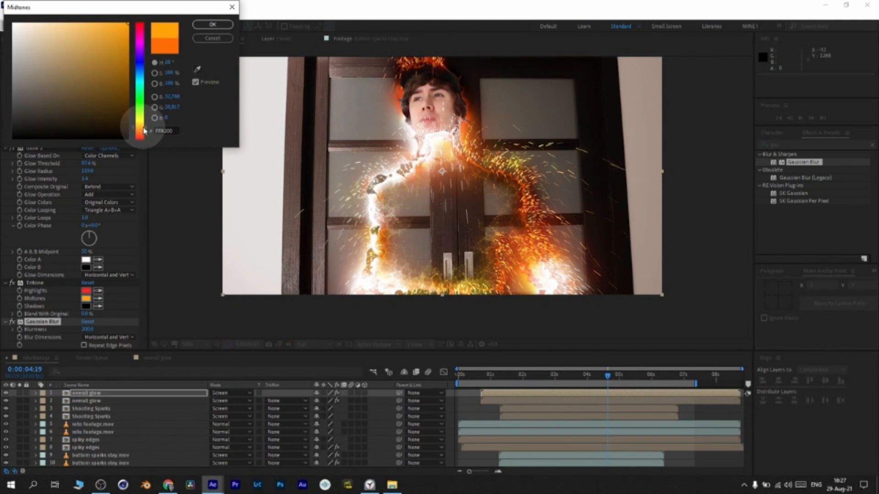
pyautogui.click(213, 25)
# Add a Curves effect to the BG_00000.jpg background layer.
pyautogui.scroll(-8, 534, 455)
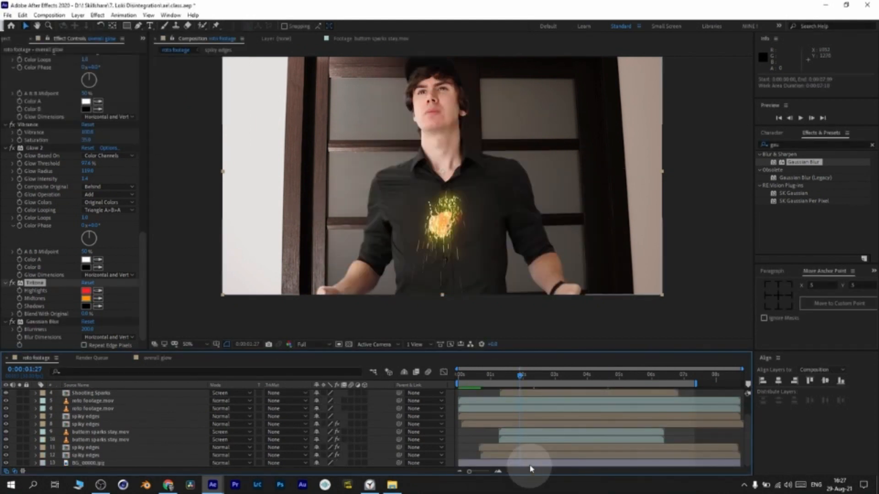
pyautogui.click(531, 463)
pyautogui.doubleClick(785, 145)
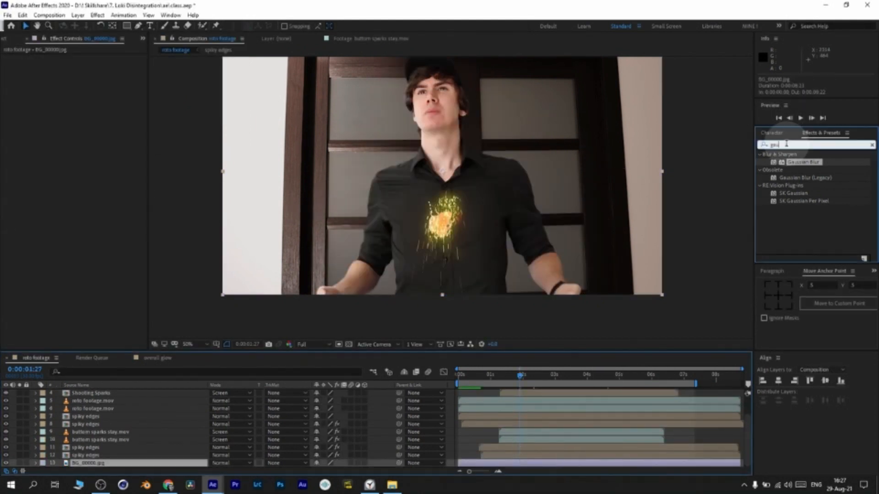
pyautogui.write('curves')
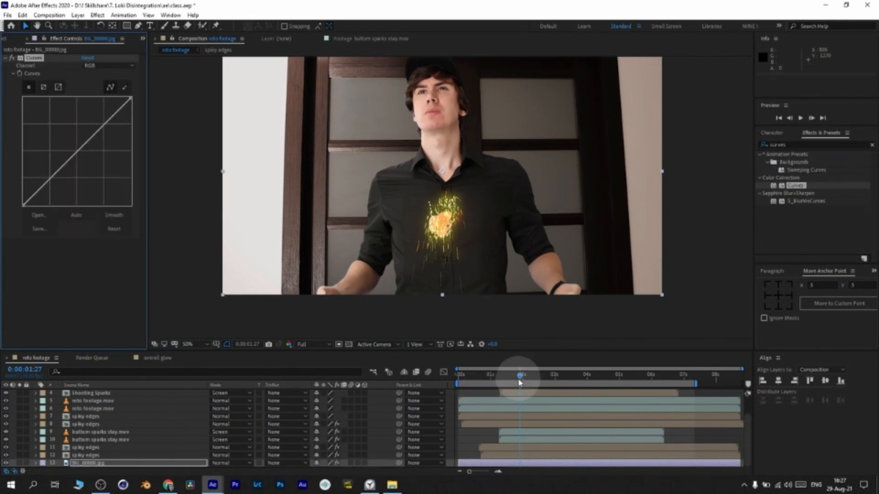
# Keyframe the background's Curves unchanged at 0:00:01:19 and bent downward at 0:00:03:17 to darken the background over time.
pyautogui.moveTo(514, 375); pyautogui.dragTo(511, 382)
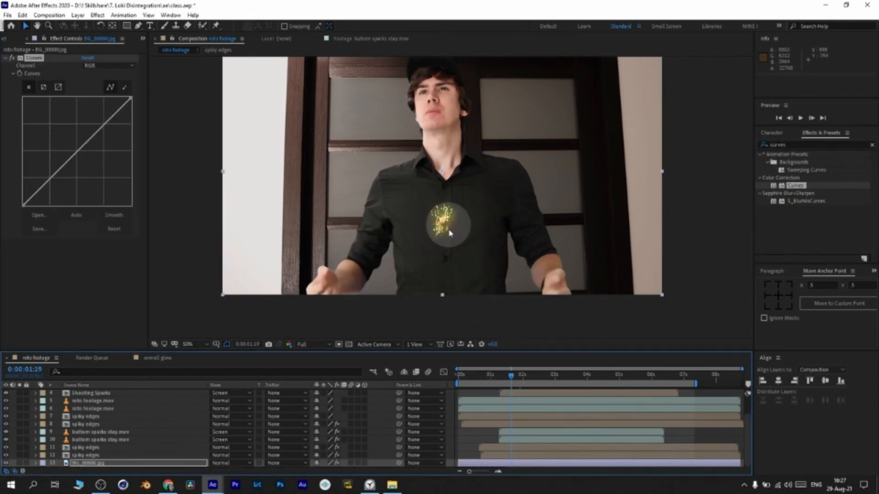
pyautogui.click(19, 74)
pyautogui.click(582, 374)
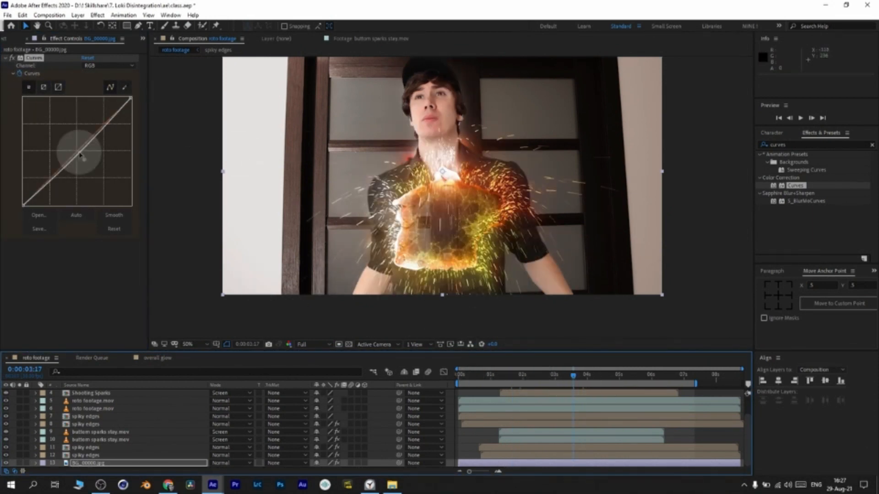
pyautogui.moveTo(82, 147); pyautogui.dragTo(90, 163)
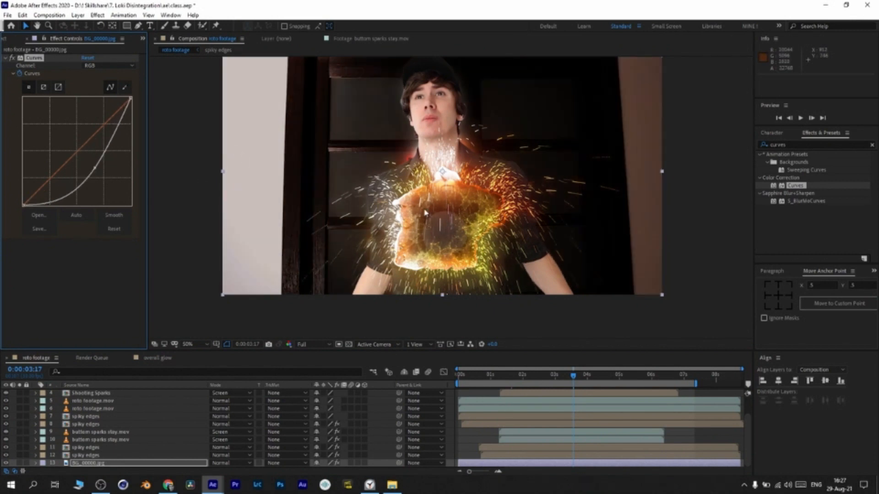
# Play back the composition to review the animated darkening of the background.
pyautogui.scroll(-2, 464, 207)
pyautogui.scroll(2, 464, 207)
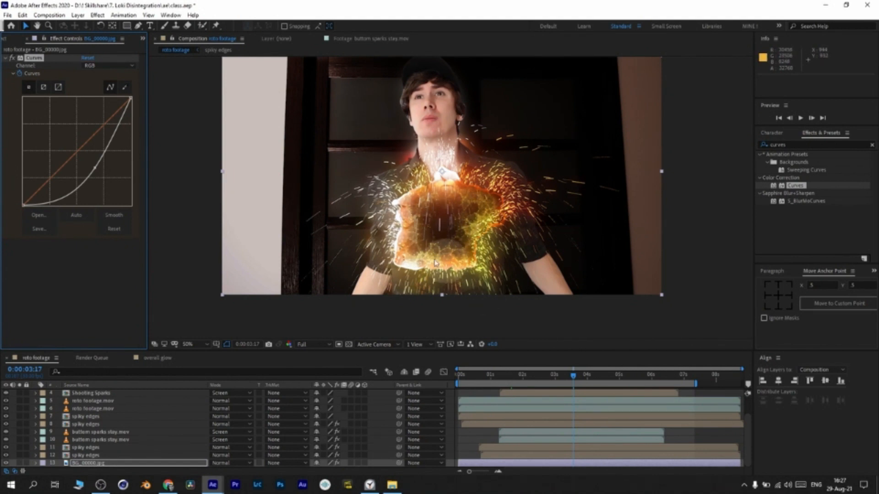
pyautogui.press('space')
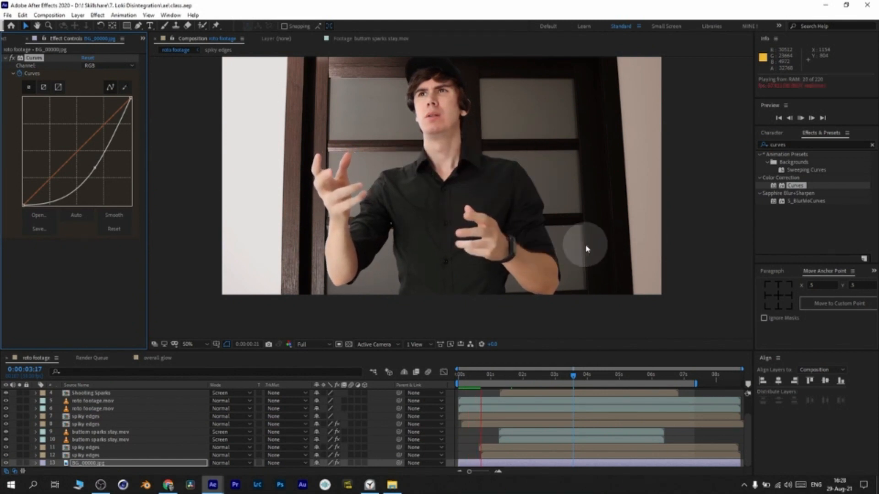
pyautogui.press('space')
# Copy the background's Curves effect and move the current time to its first Curves keyframe at 0:00:01:19.
pyautogui.click(36, 58)
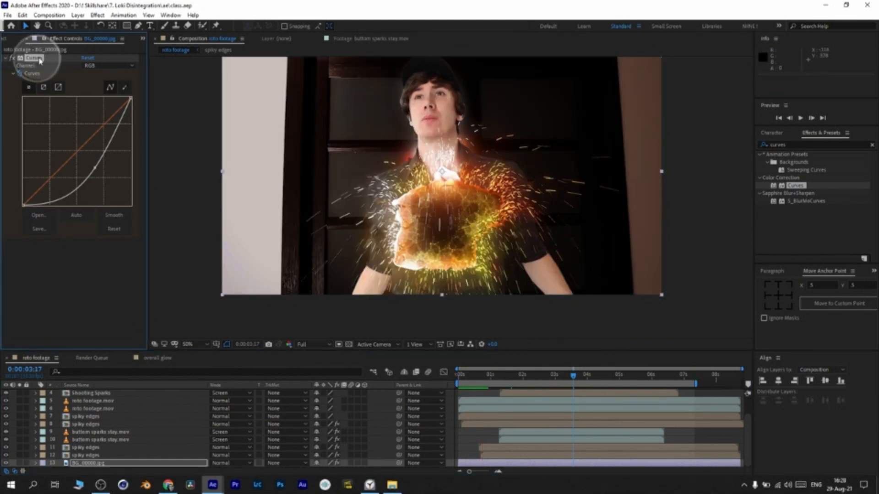
pyautogui.scroll(2, 108, 418)
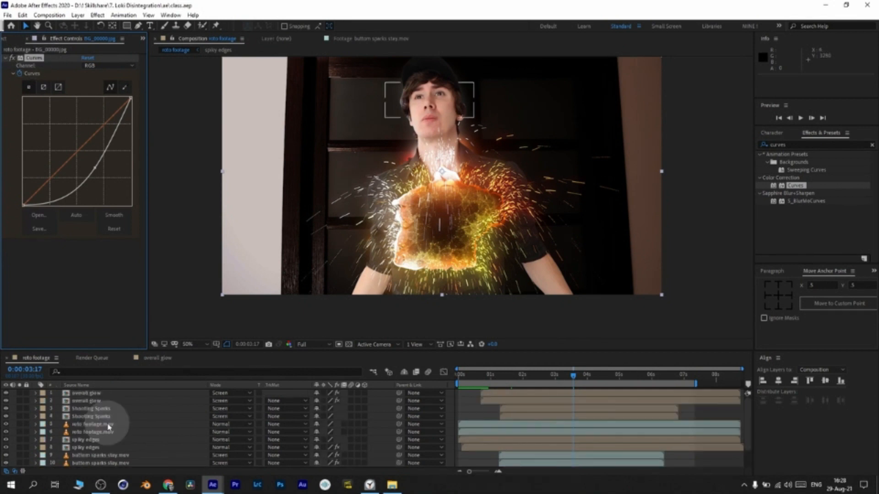
pyautogui.click(106, 440)
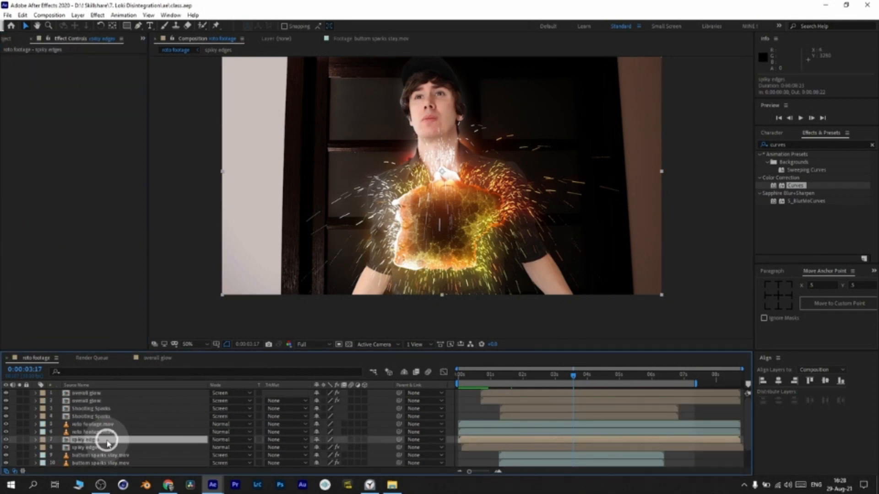
pyautogui.click(6, 432)
pyautogui.click(6, 432)
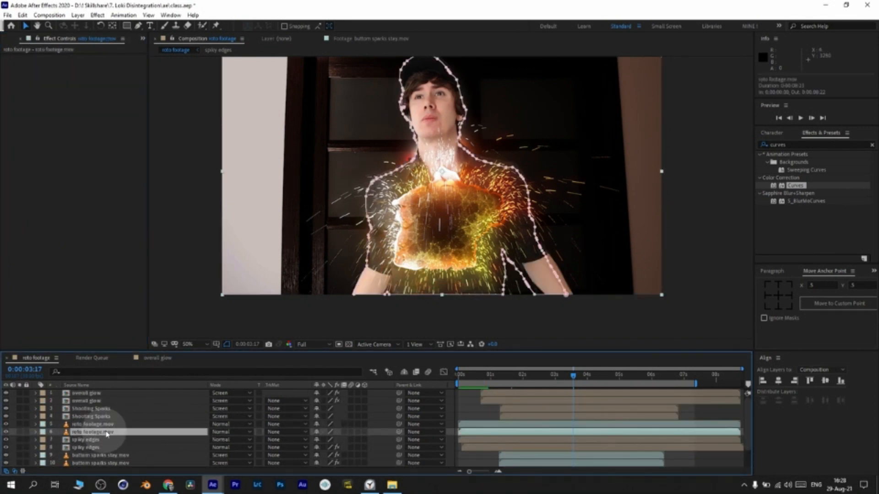
pyautogui.scroll(-3, 448, 451)
pyautogui.click(539, 463)
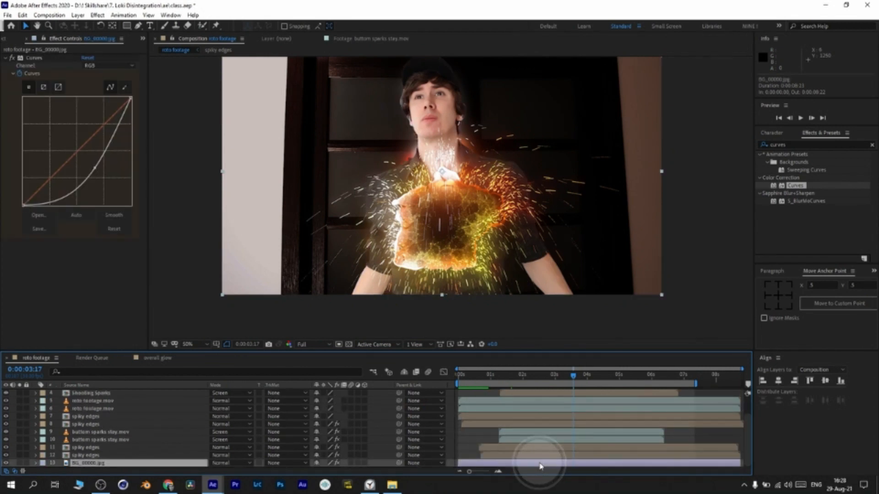
pyautogui.press('u')
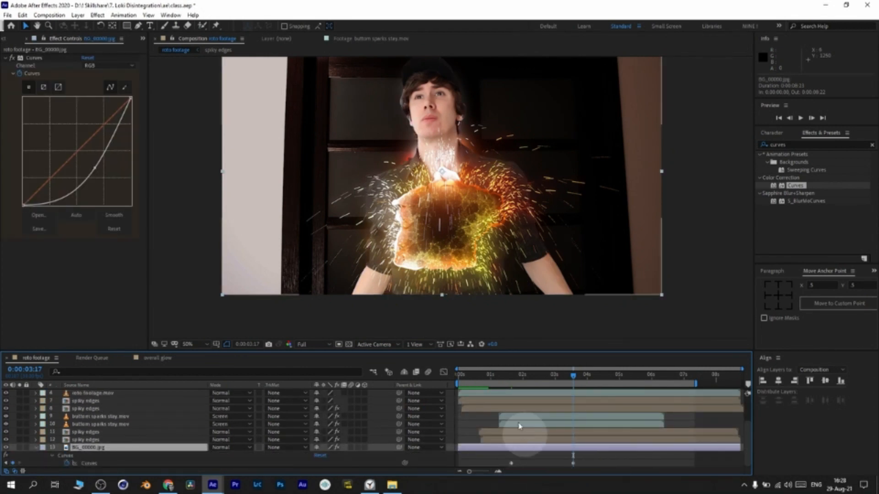
pyautogui.moveTo(526, 374); pyautogui.dragTo(509, 377)
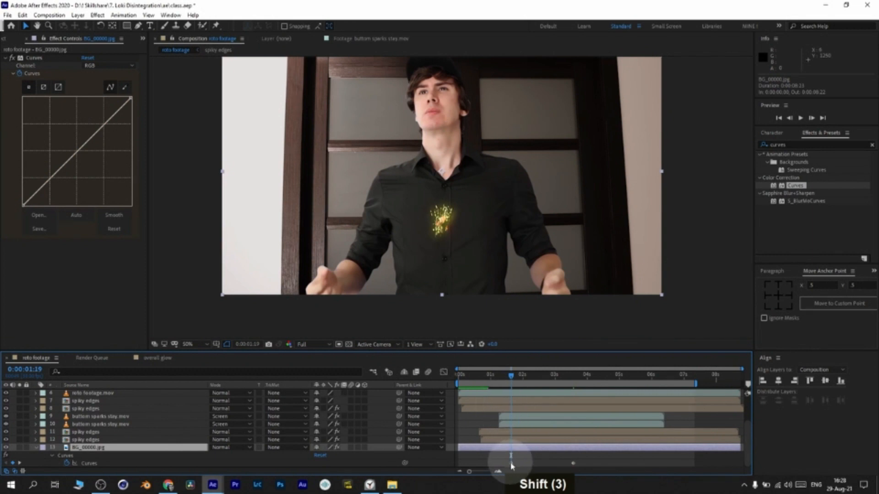
# Paste the animated Curves effect onto the lower roto footage.mov layer and check that layer in solo.
pyautogui.scroll(2, 511, 466)
pyautogui.click(95, 425)
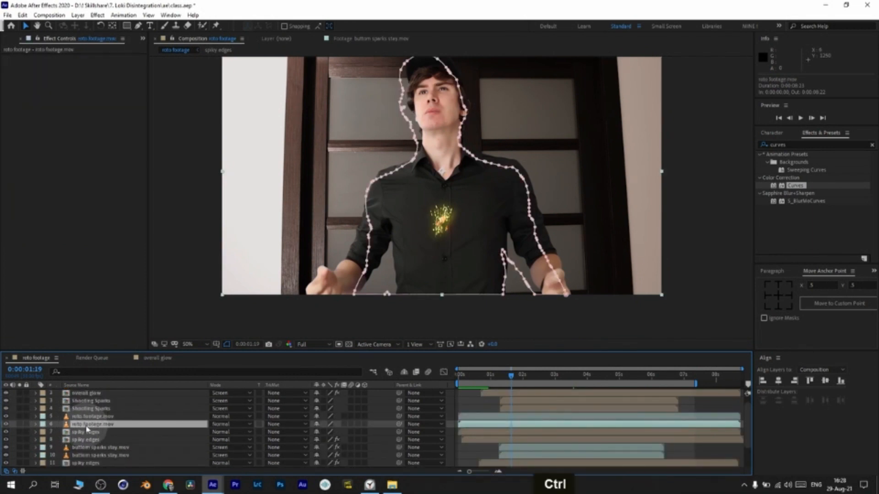
pyautogui.hotkey('ctrl', 'v')
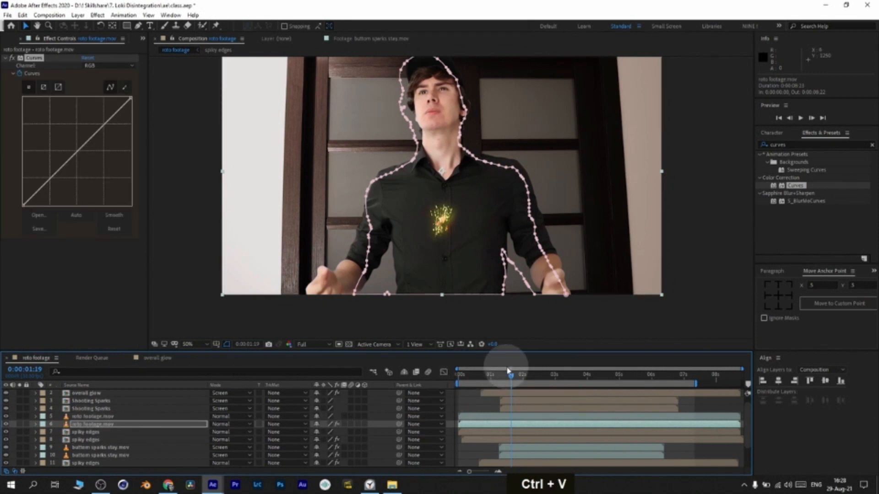
pyautogui.click(19, 424)
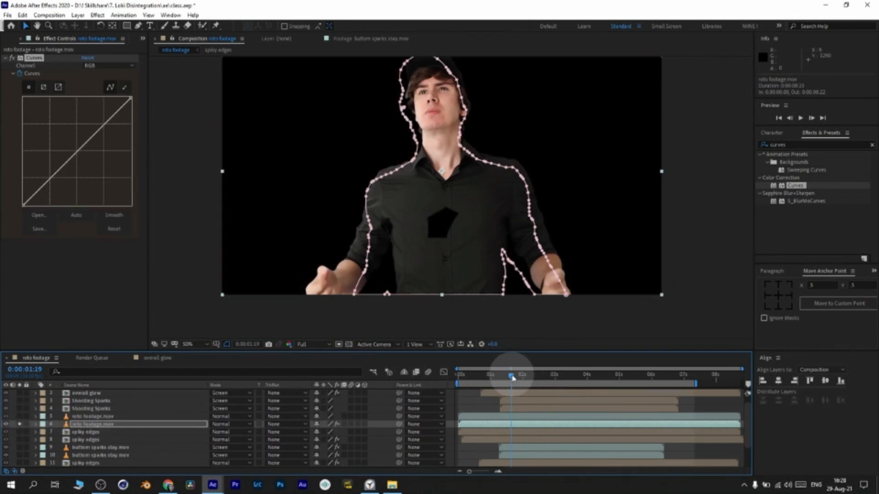
pyautogui.moveTo(508, 373); pyautogui.dragTo(551, 386)
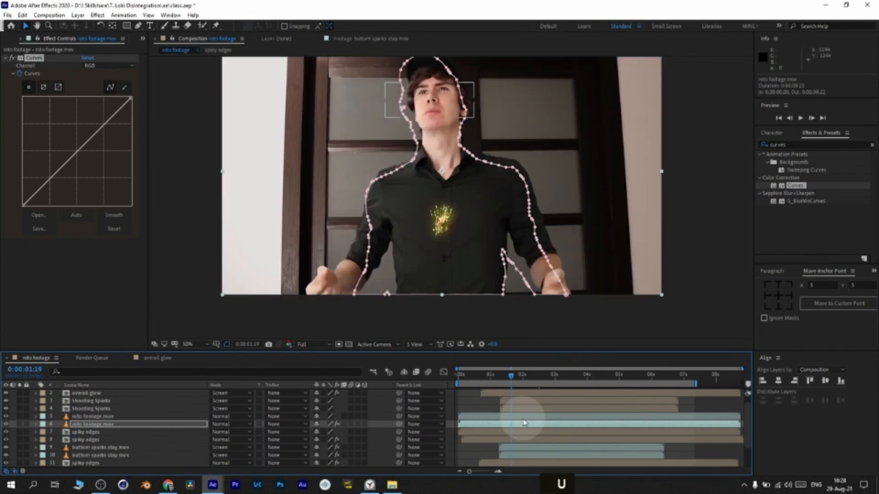
# Paste the animated Curves effect onto the upper roto footage.mov layer with the elliptical face mask.
pyautogui.click(523, 417)
pyautogui.scroll(1, 108, 429)
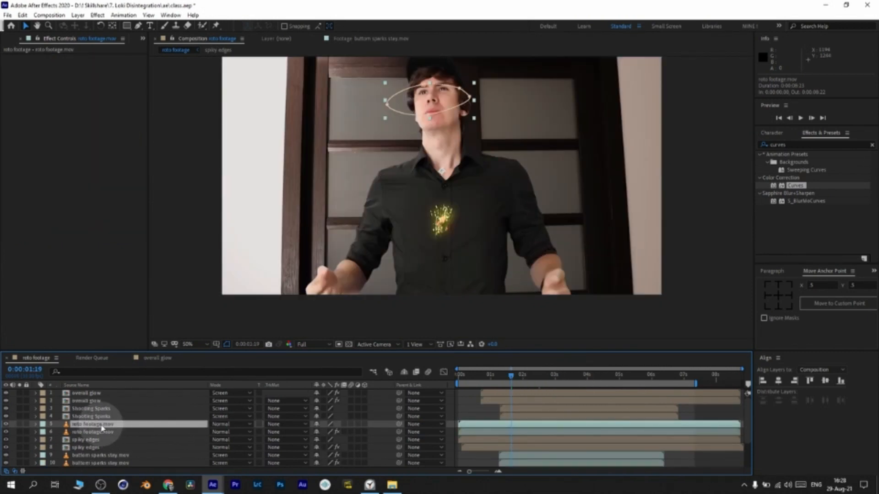
pyautogui.hotkey('ctrl', 'v')
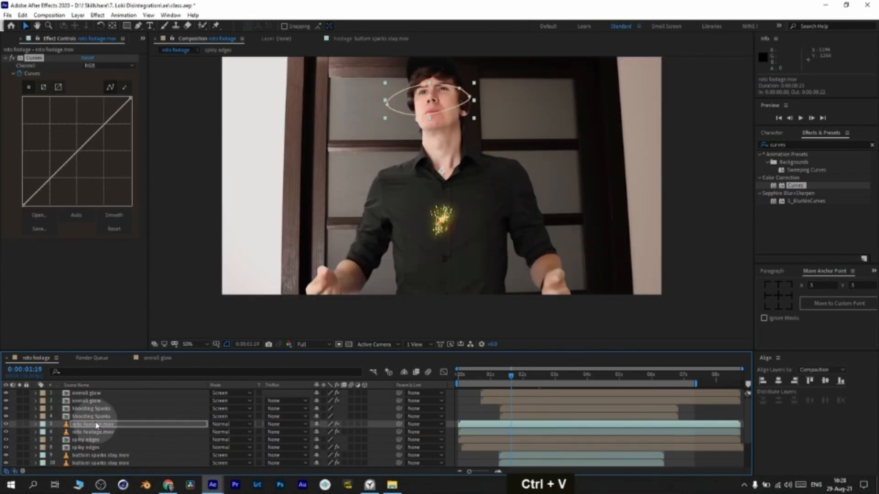
# Reset the Curves on the face-masked roto footage.mov layer at 0:00:04:10.
pyautogui.moveTo(563, 375); pyautogui.dragTo(597, 373)
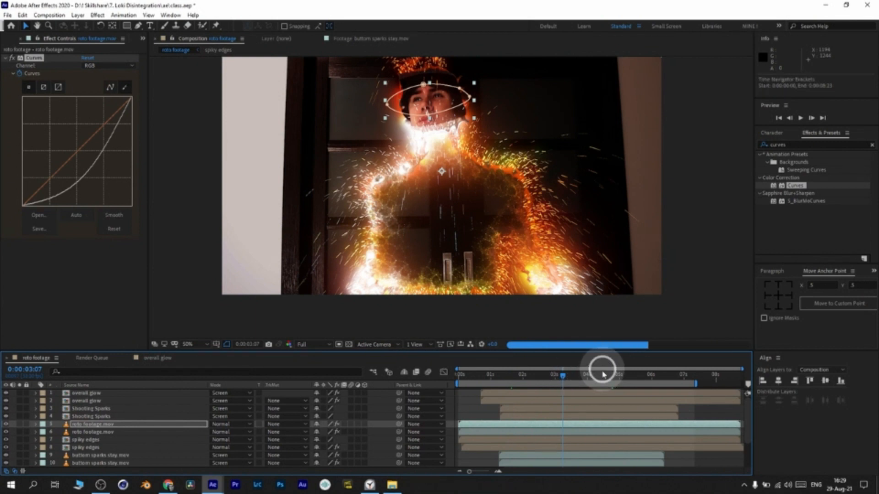
pyautogui.doubleClick(598, 374)
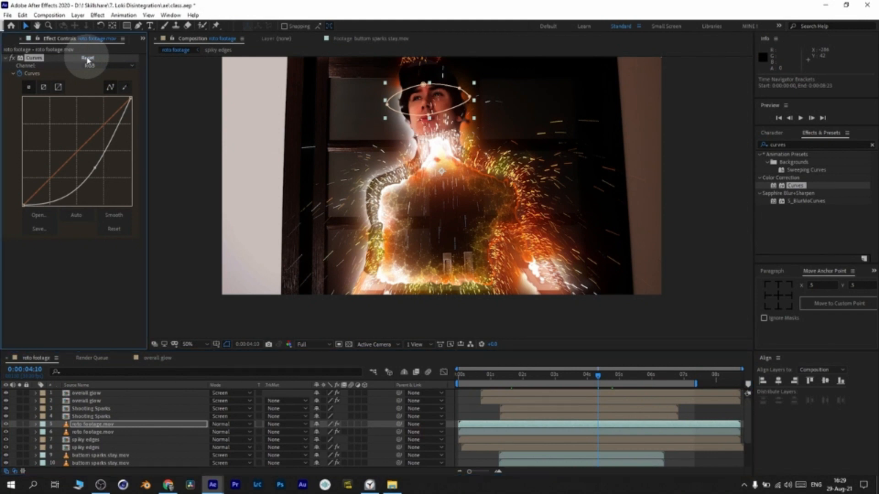
pyautogui.click(87, 60)
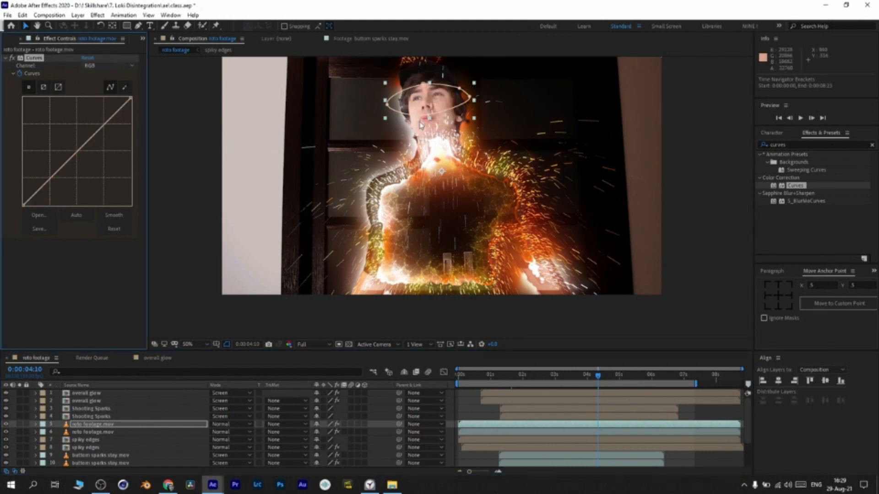
# Reset the Curves on the lower roto footage.mov layer at 0:00:04:10, deselect it and scrub through the composition to review the animated darkening.
pyautogui.click(597, 431)
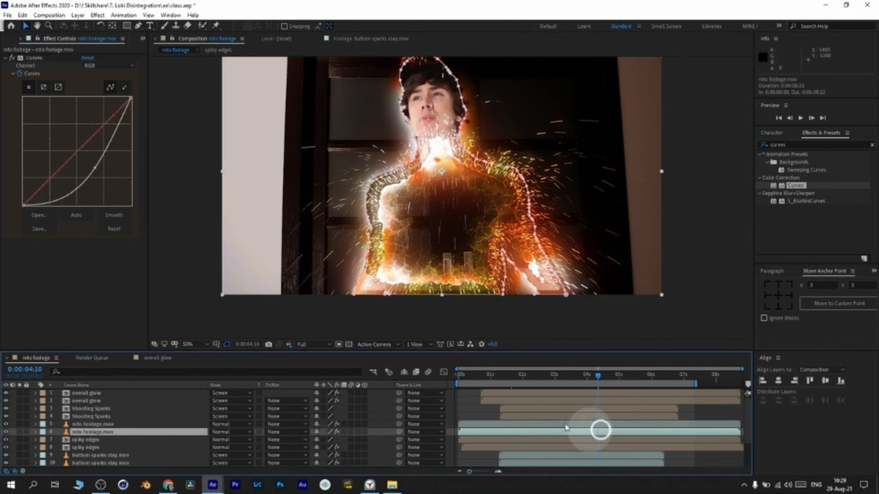
pyautogui.click(88, 58)
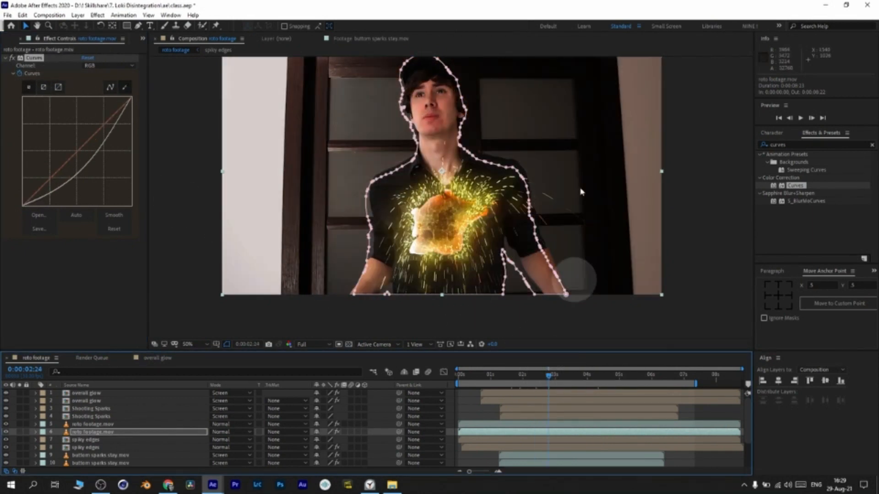
pyautogui.click(477, 413)
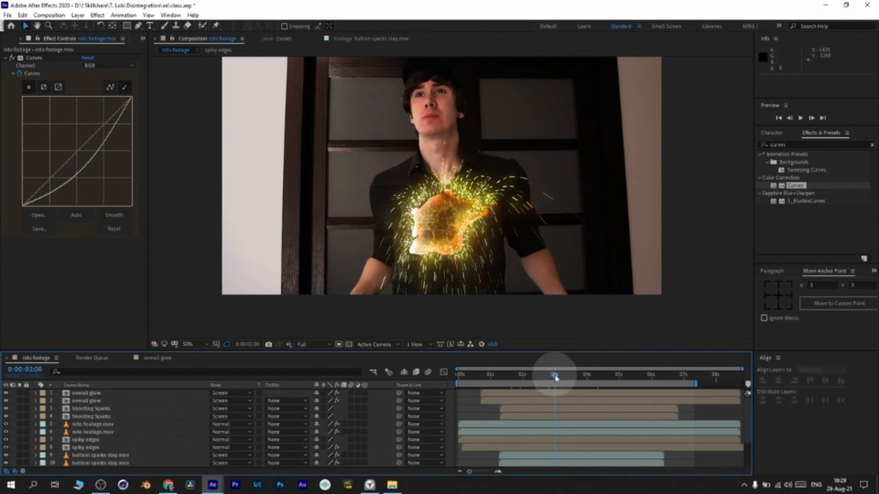
pyautogui.moveTo(575, 377); pyautogui.dragTo(619, 378)
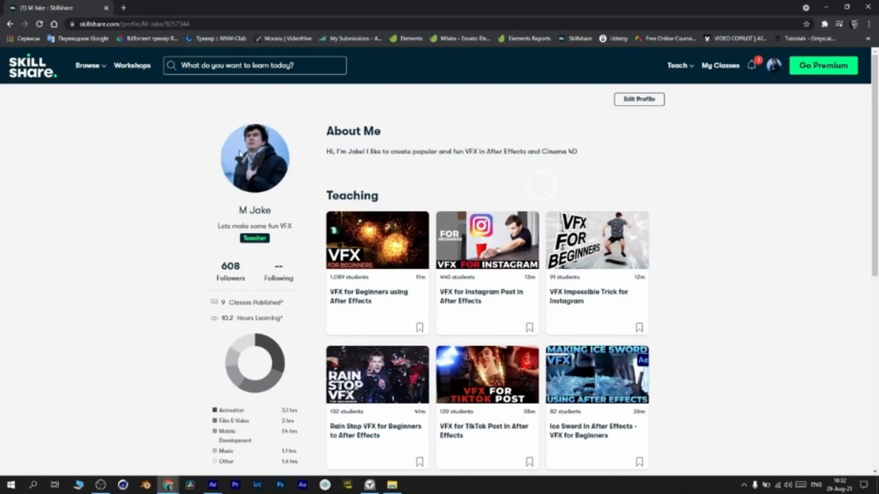
# Look through the published VFX classes on the teacher's Skillshare profile page in the browser.
pyautogui.moveTo(874, 113)
pyautogui.mouseDown()
pyautogui.moveTo(872, 198)
pyautogui.moveTo(873, 108)
pyautogui.mouseUp()
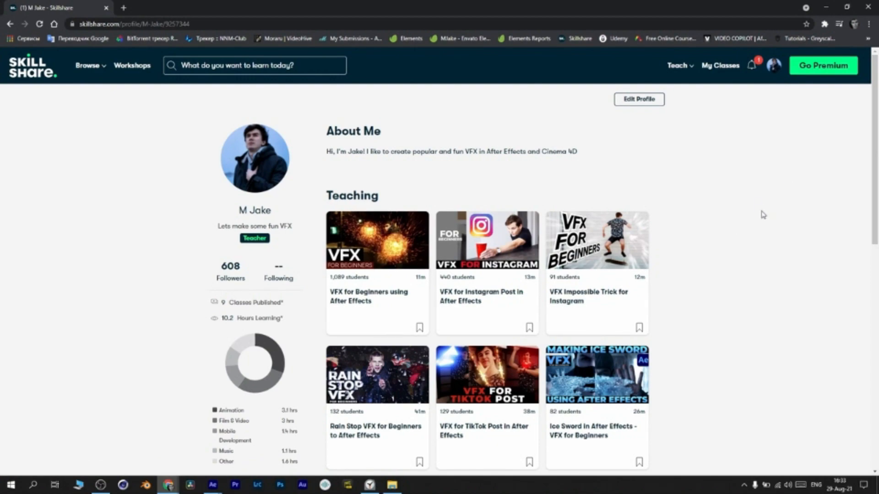
pyautogui.moveTo(873, 127); pyautogui.dragTo(873, 178)
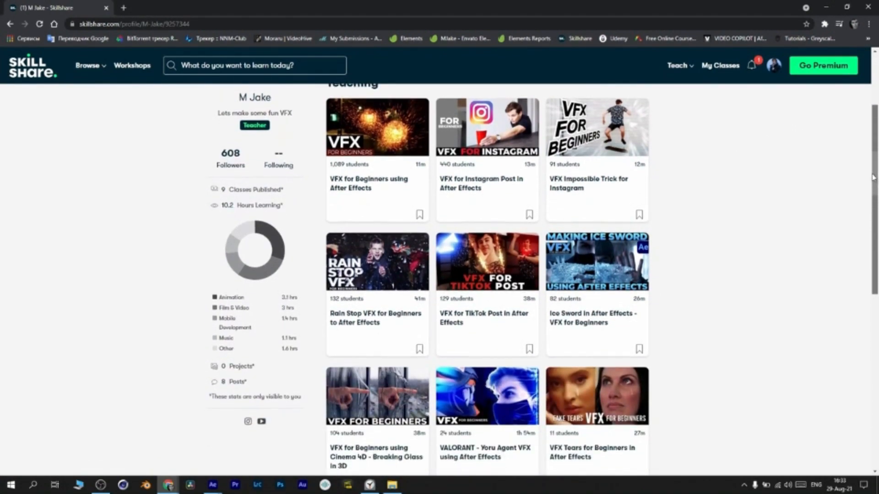